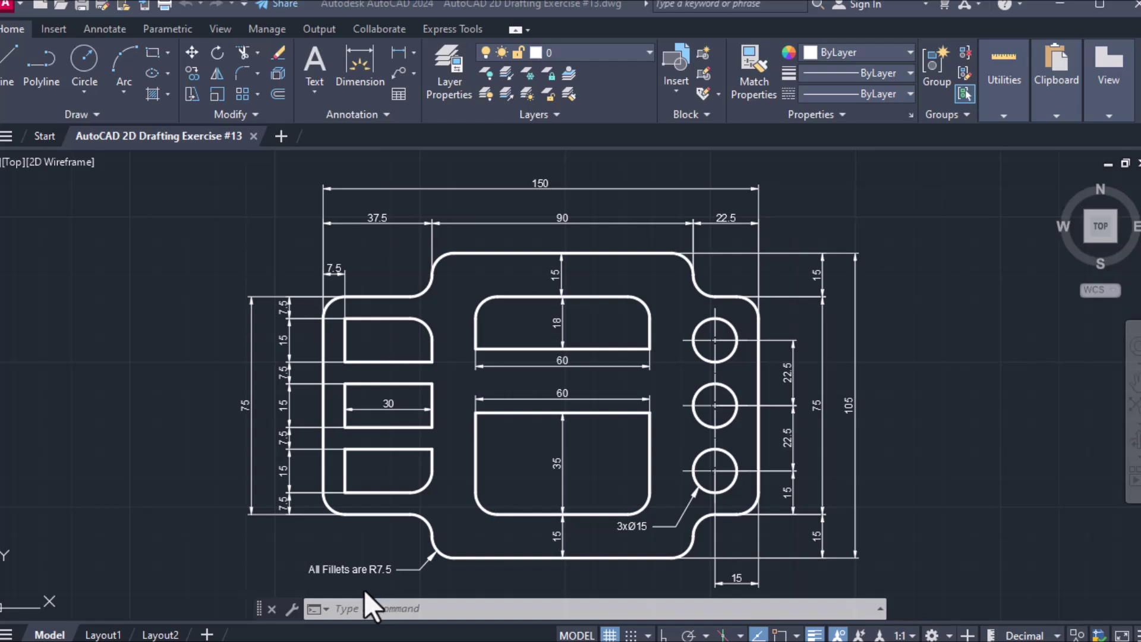
Step: Start a line and turn on object snap and ortho mode for drawing a copy beside the reference plate
left_click(2, 84)
middle_click_drag(681, 371, 424, 372)
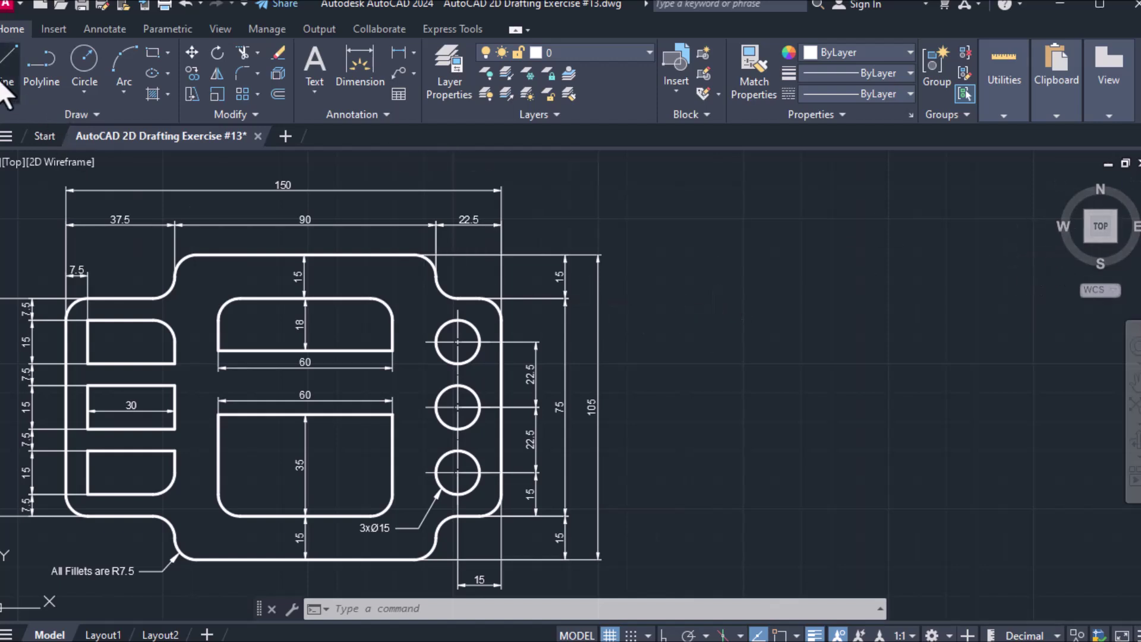
left_click(8, 71)
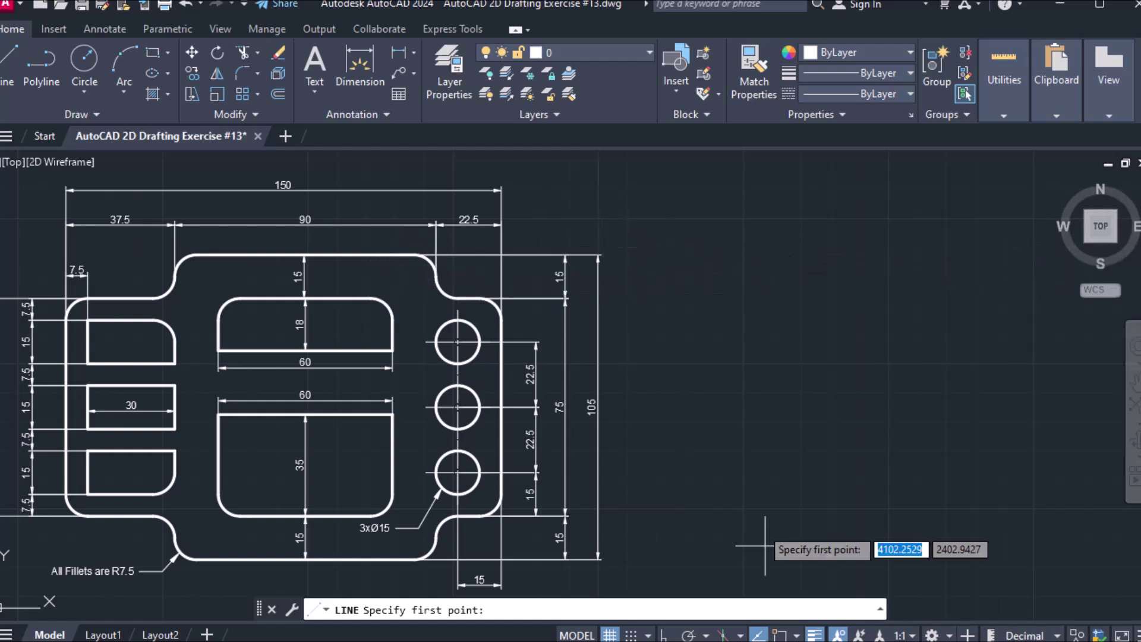
left_click(779, 634)
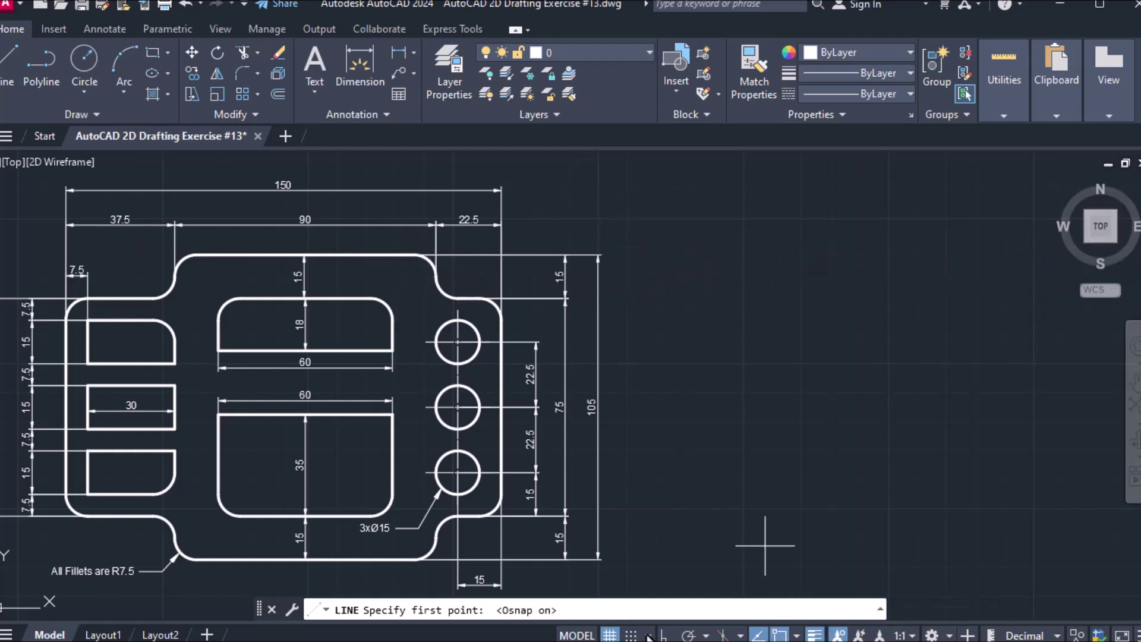
left_click(665, 635)
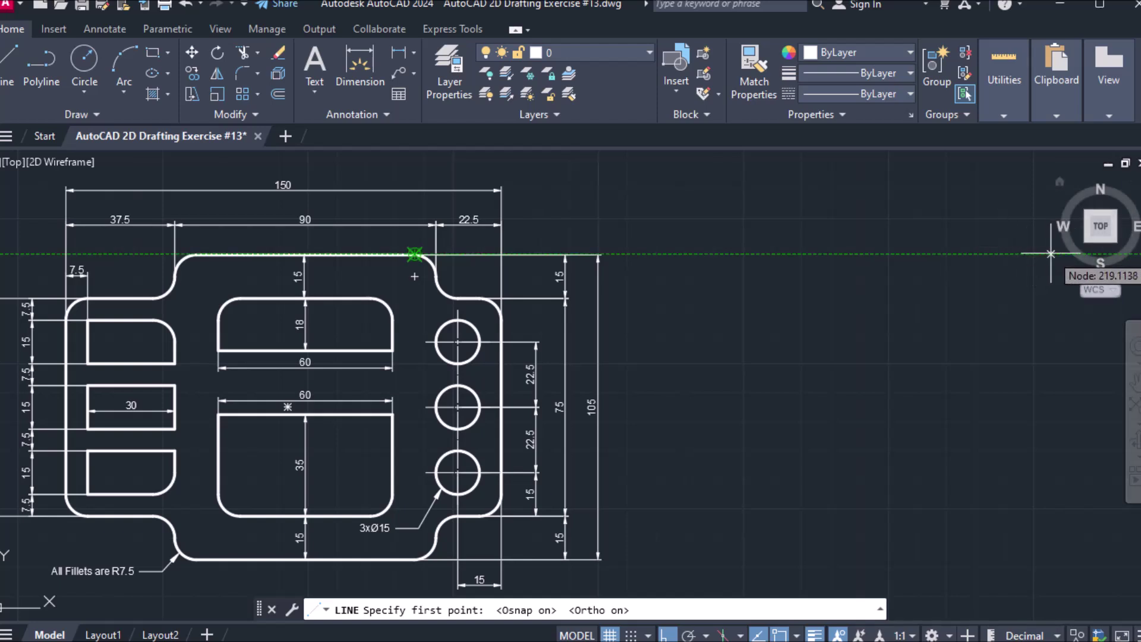
Step: Draw the outline's top edge 90 leftward, level with the reference plate's top edge, continuing 15 down and 37.5 left
left_click(1051, 253)
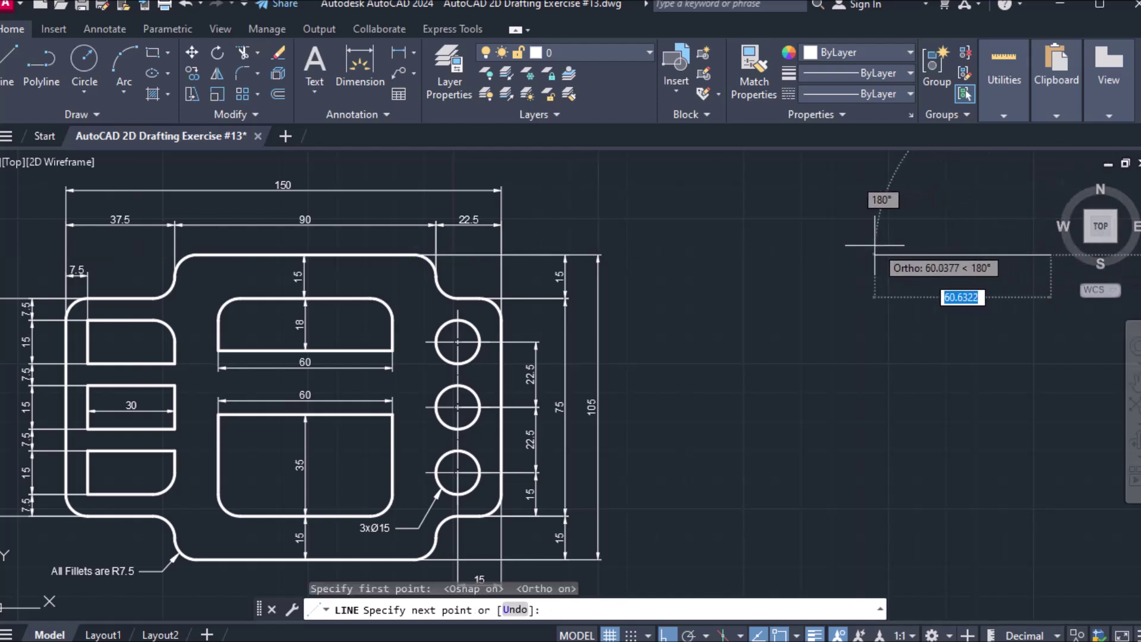
type("90")
key("Return")
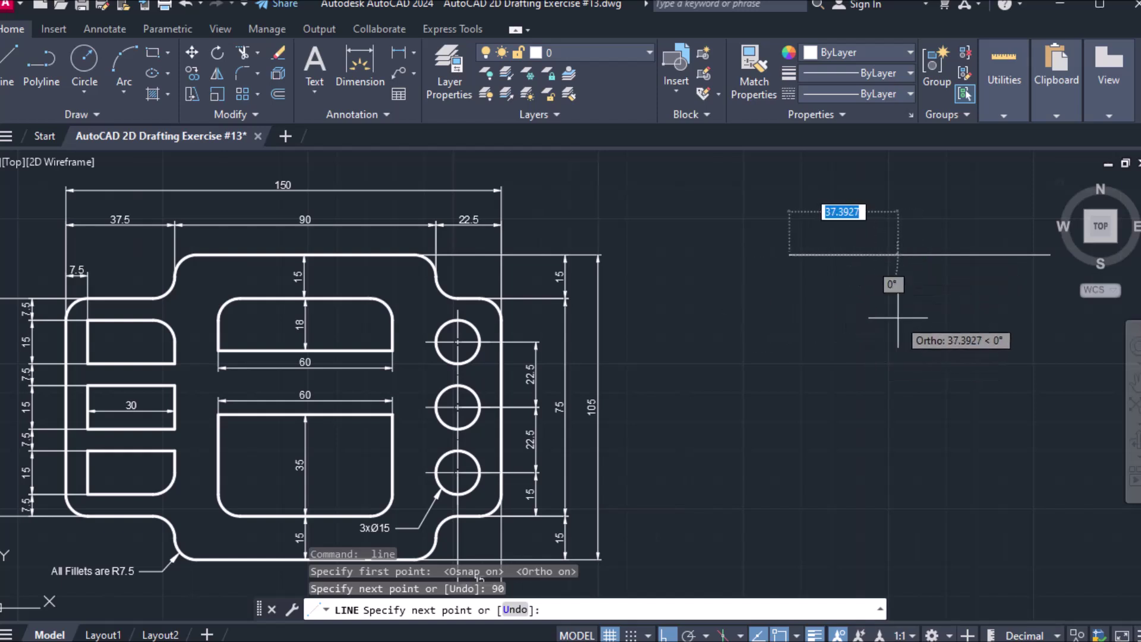
type("15")
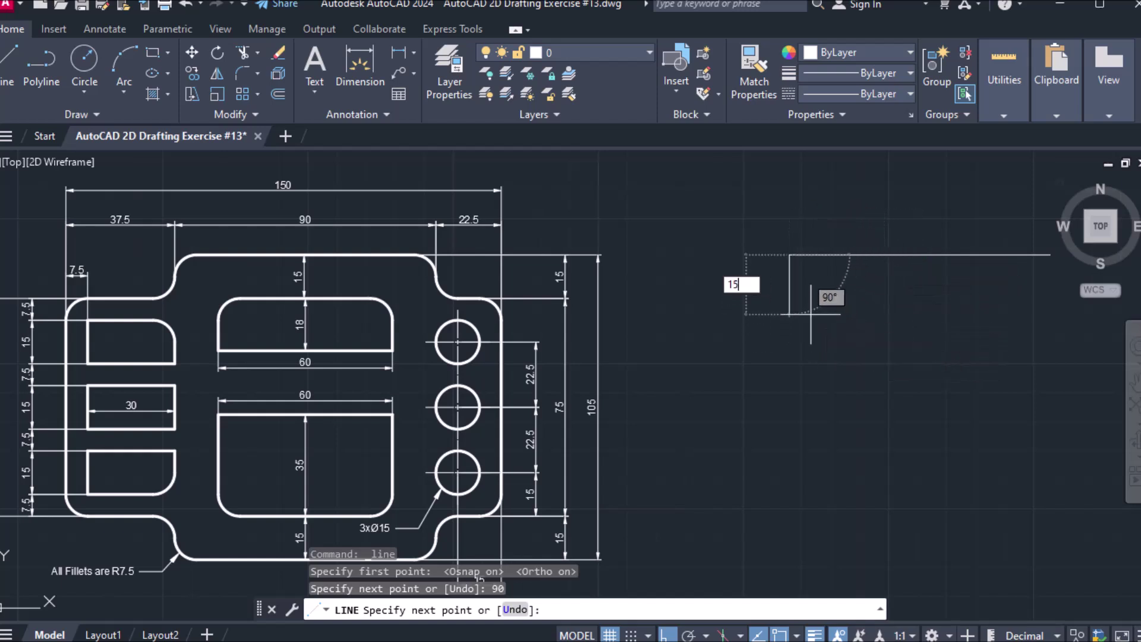
key("Return")
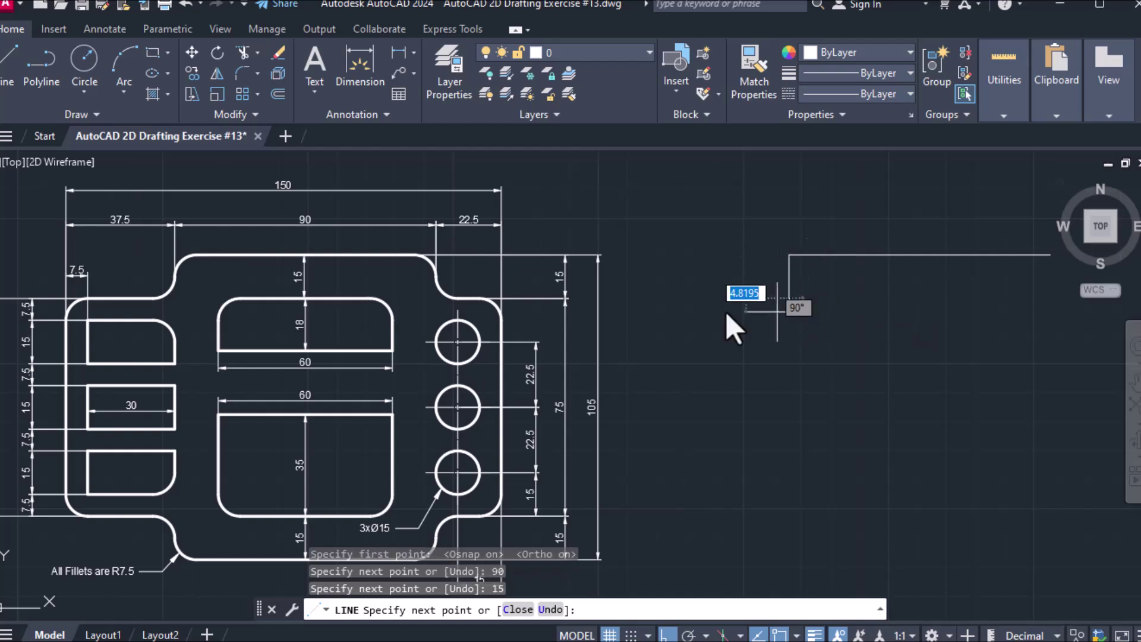
type("37.5")
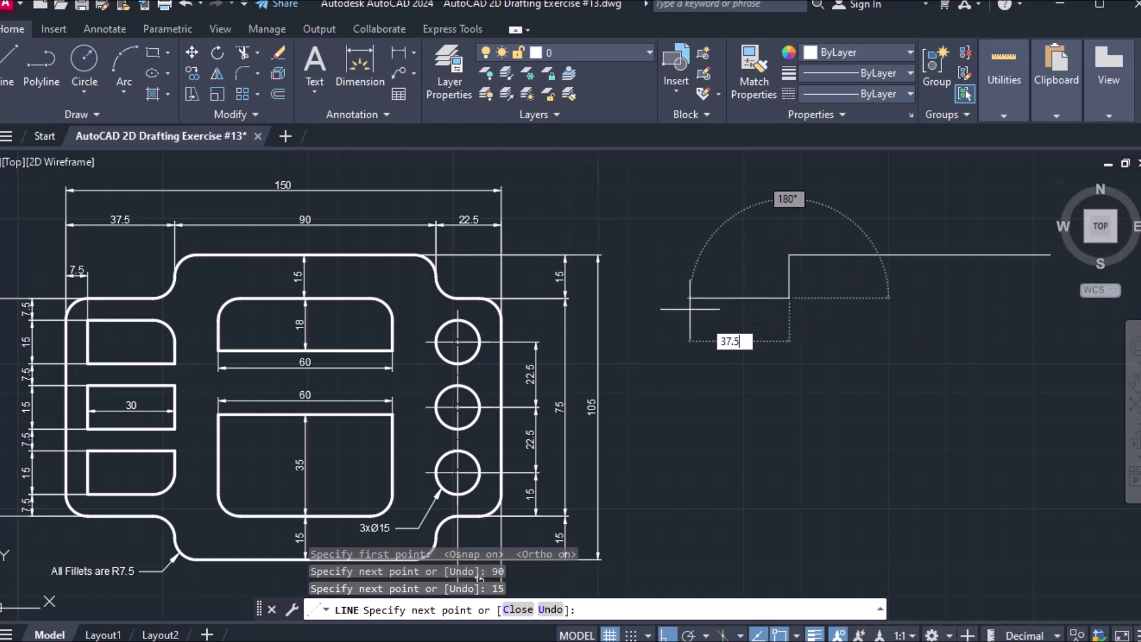
key("Return")
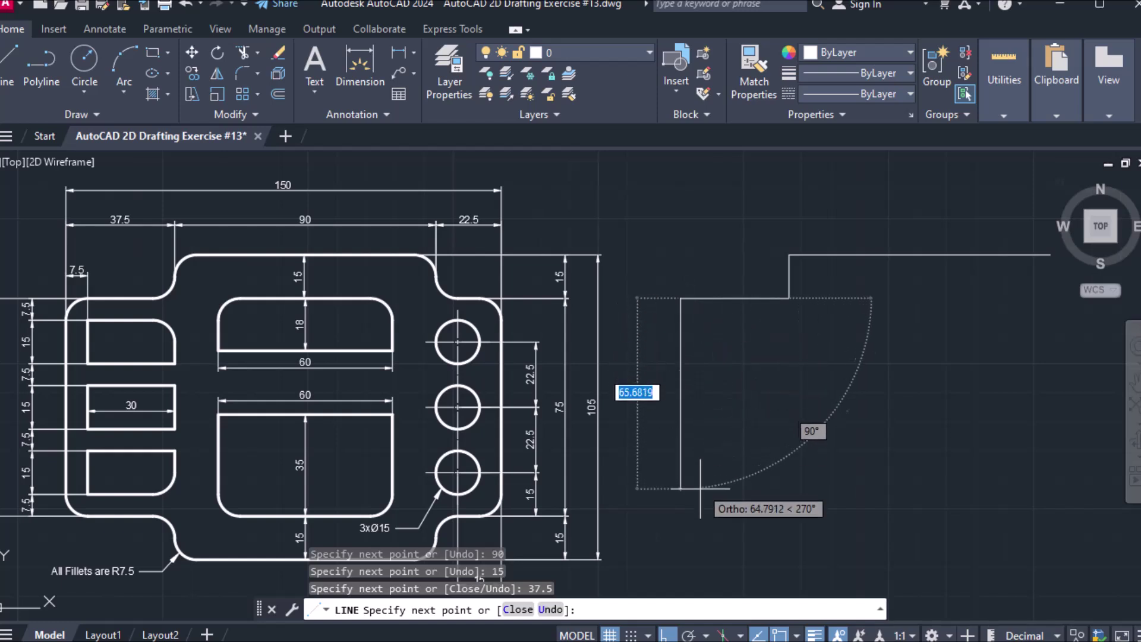
Step: Continue the outline 75 down, right to align with the upper inner corner, 15 down, and right to align with the top edge's free end
type("75")
key("Return")
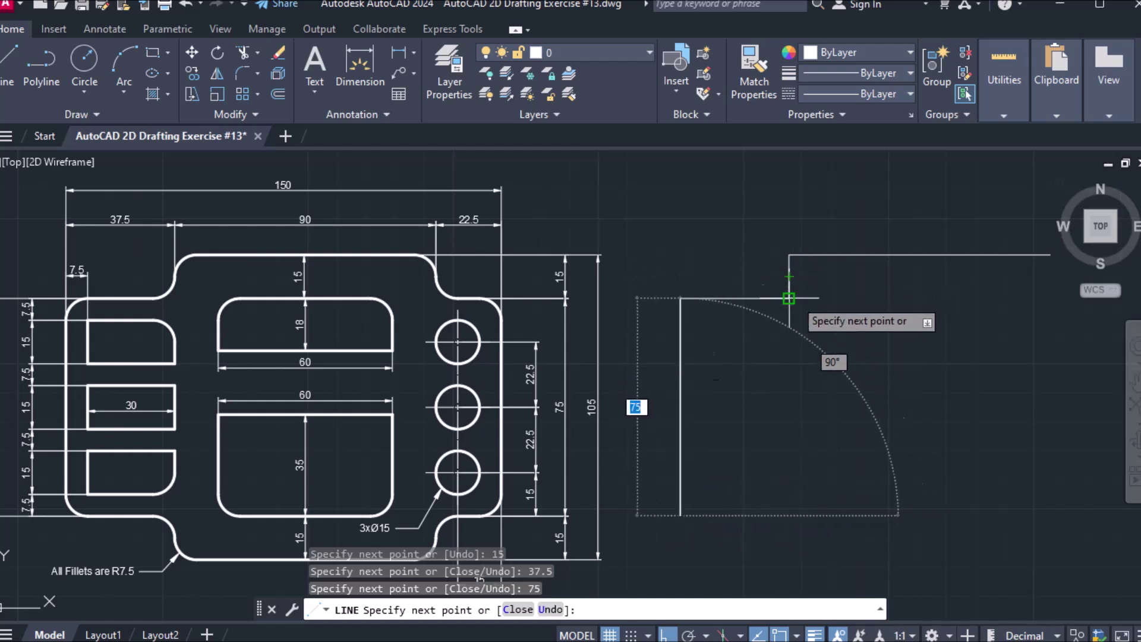
left_click(788, 515)
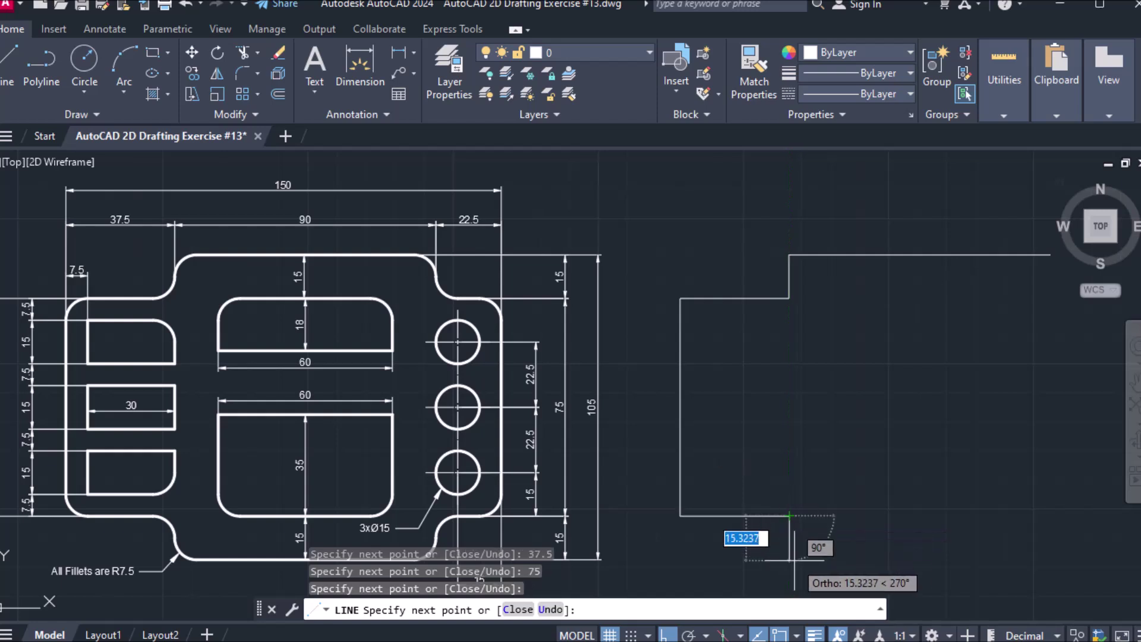
type("15")
key("Return")
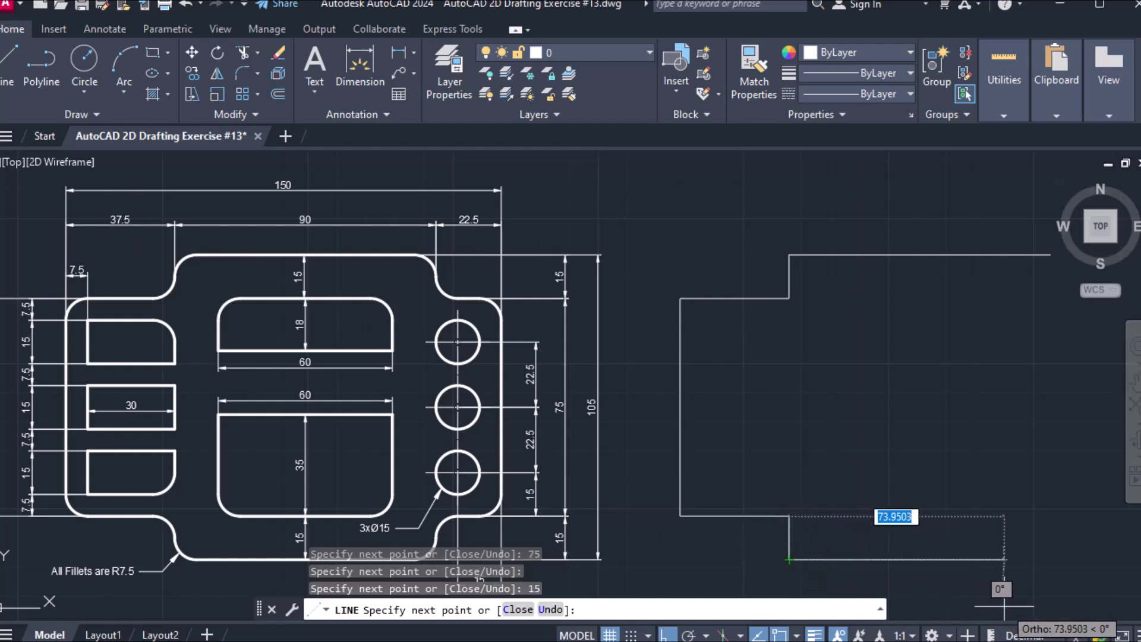
middle_click_drag(1004, 606, 820, 585)
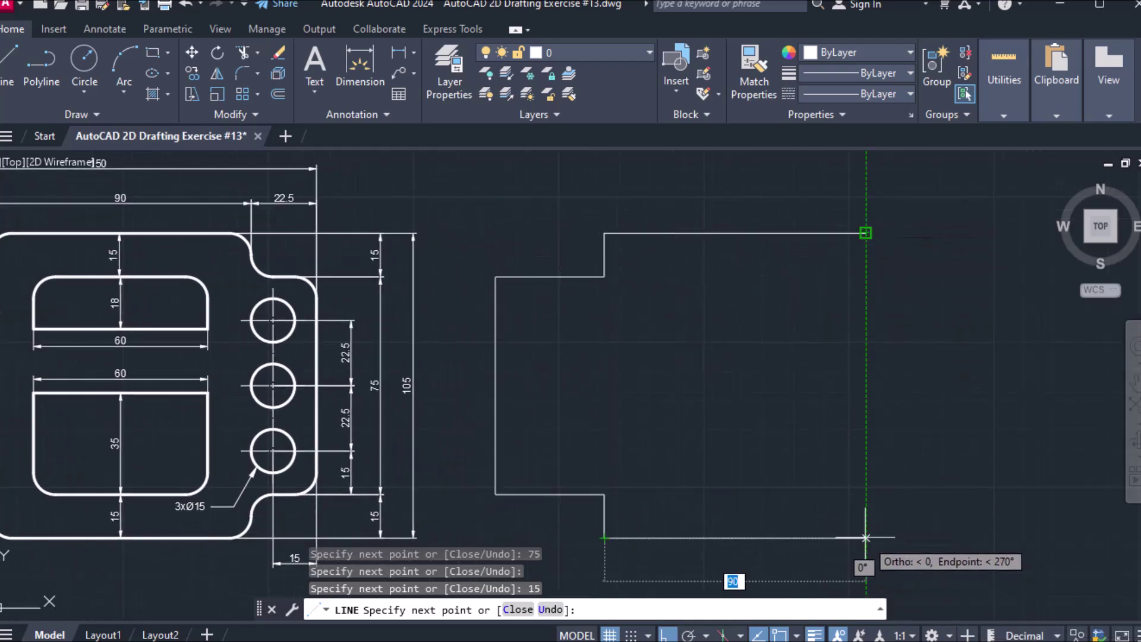
left_click(865, 538)
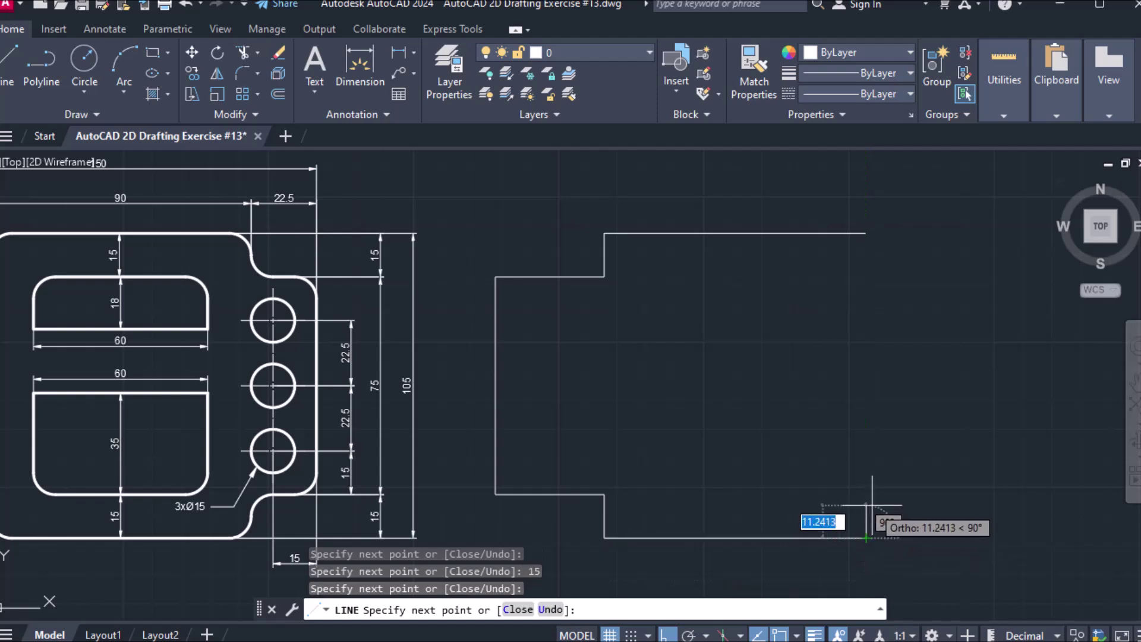
Step: Finish the outline up to the lower left shoulder's level, 22.5 right, 75 up, left to the inner corner's alignment, and close it
mouse_move(604, 493)
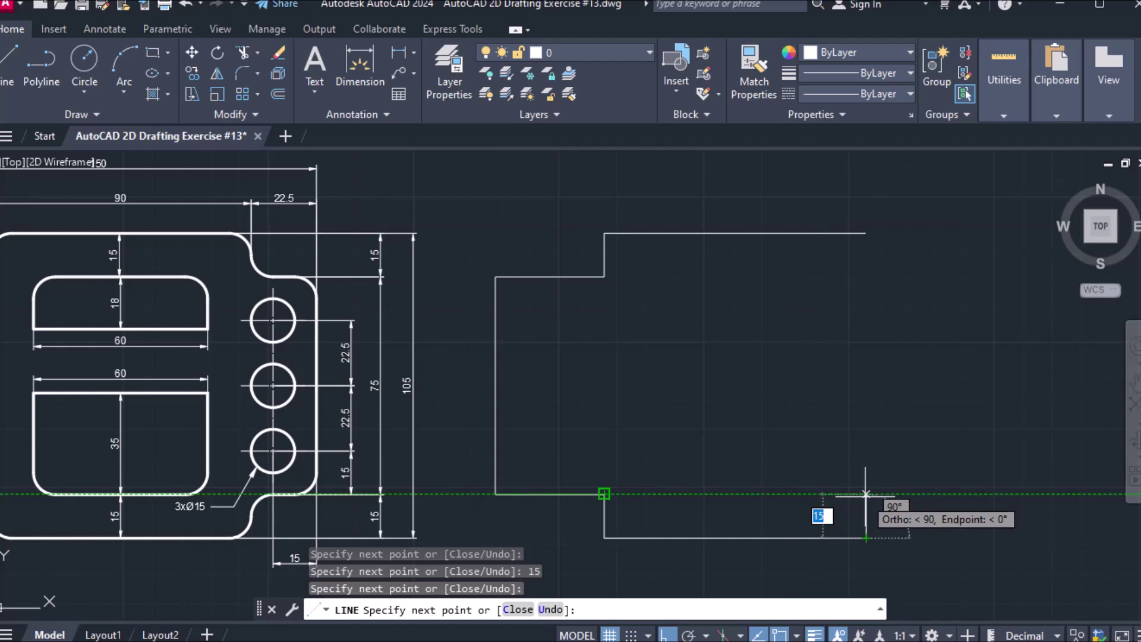
left_click(865, 494)
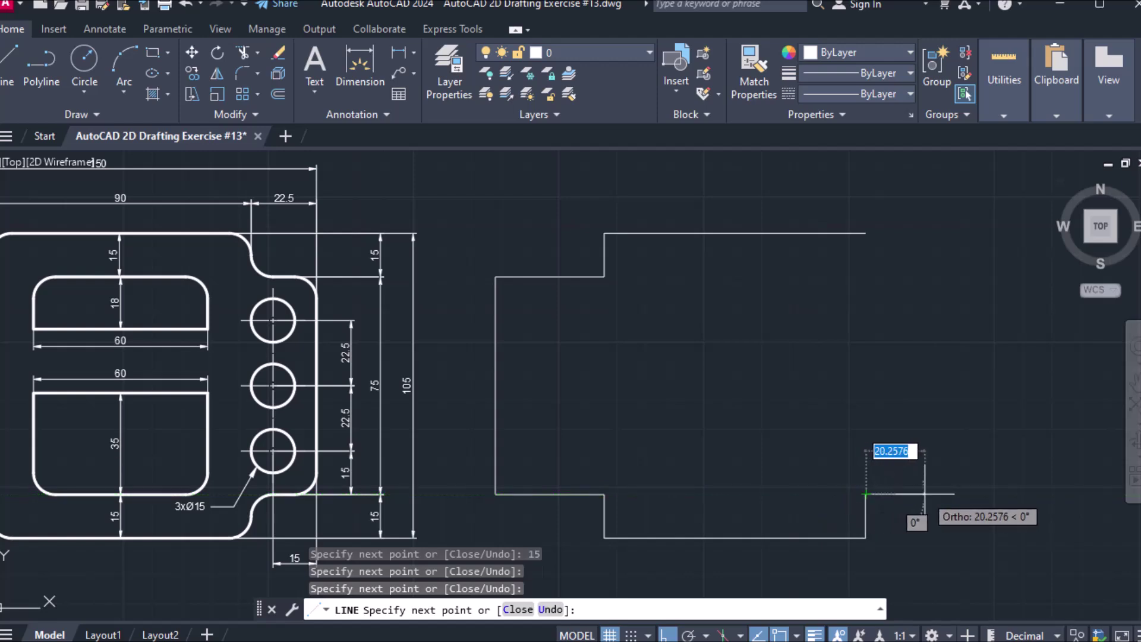
type("22.5")
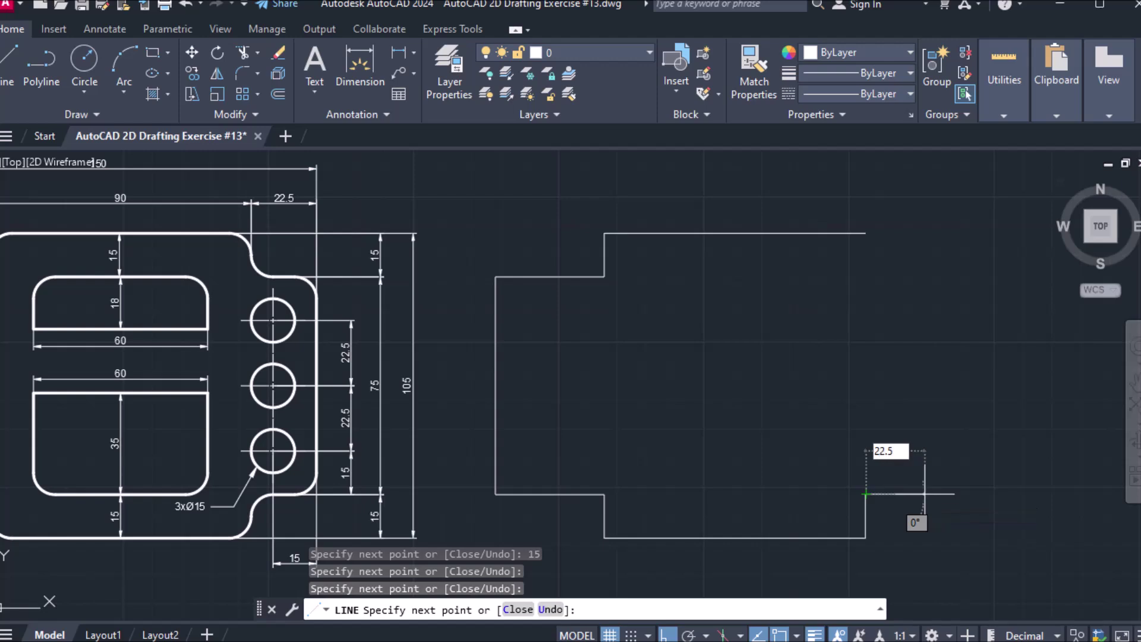
key("Return")
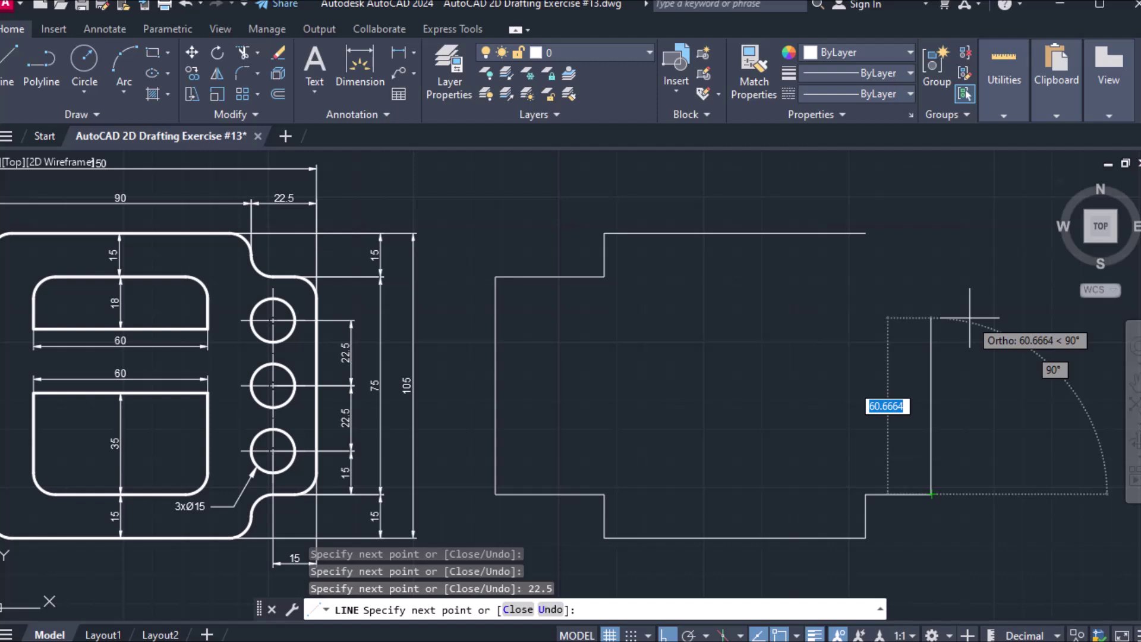
type("75")
key("Return")
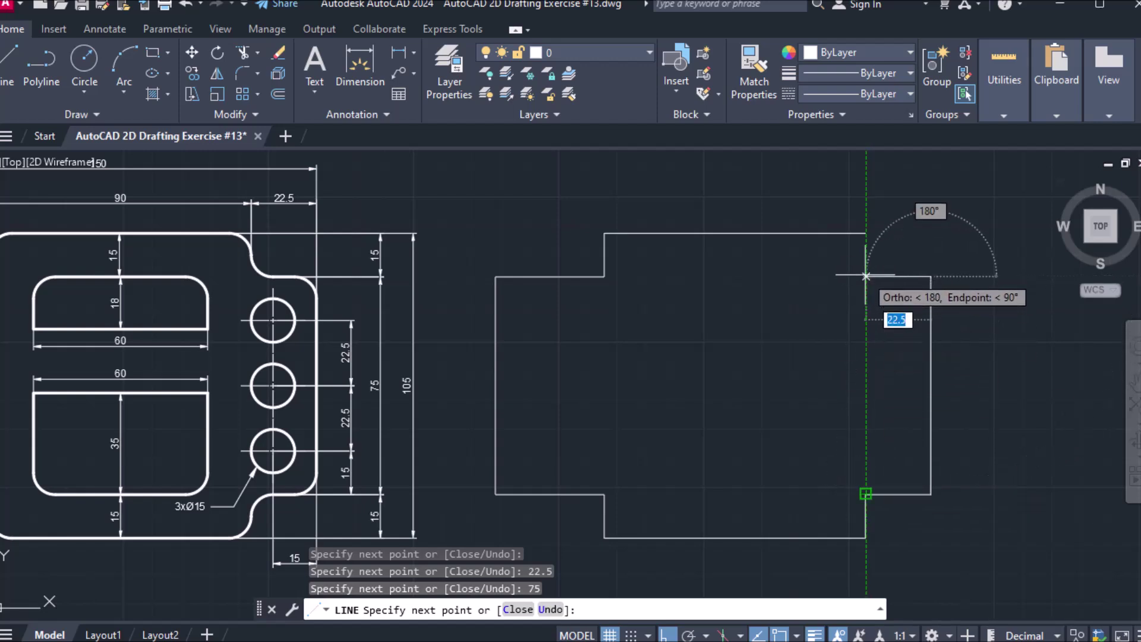
left_click(865, 275)
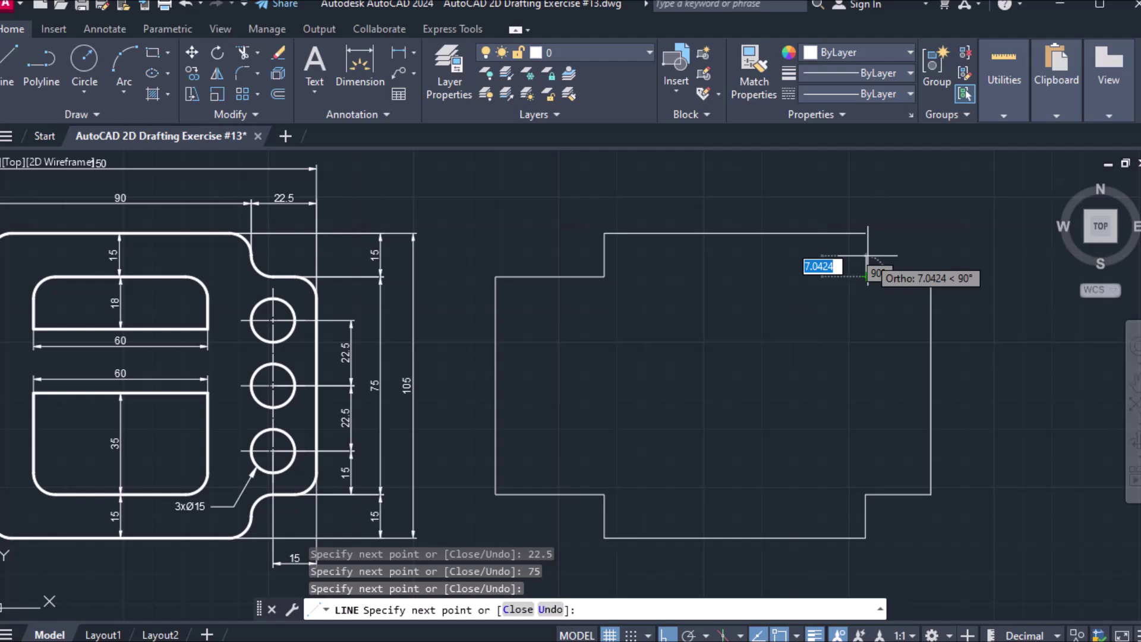
type("c")
key("Return")
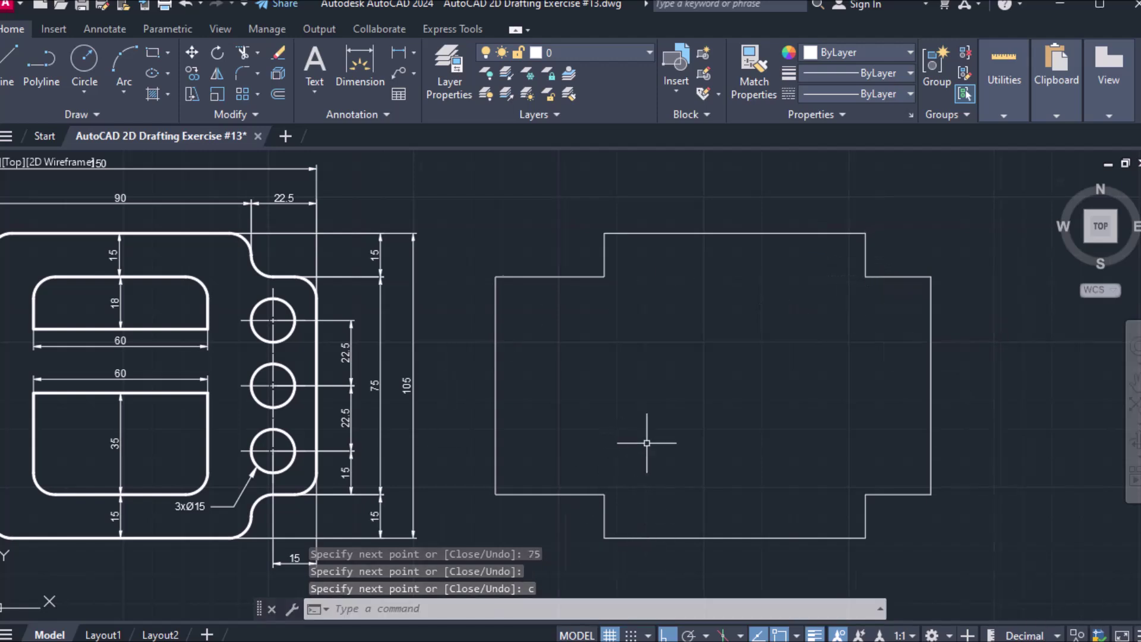
Step: Dismiss the antivirus update notification covering the drawing
middle_click_drag(648, 442, 763, 397)
scroll(763, 396, "down", 2)
scroll(683, 344, "up", 2)
middle_click(692, 450)
middle_click(692, 449)
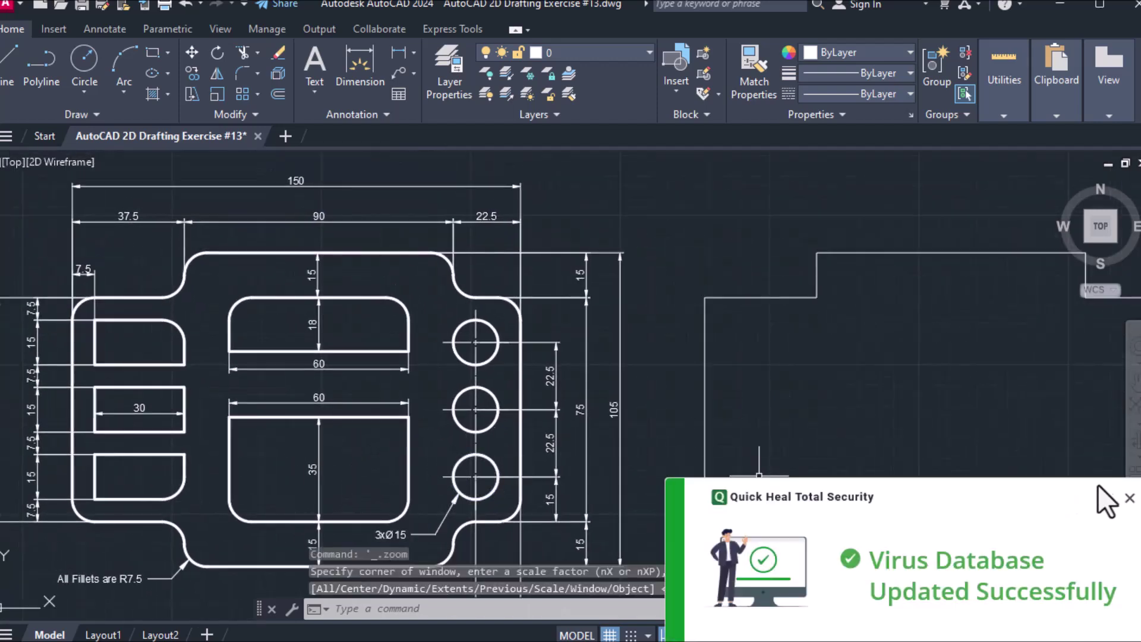
left_click(1128, 498)
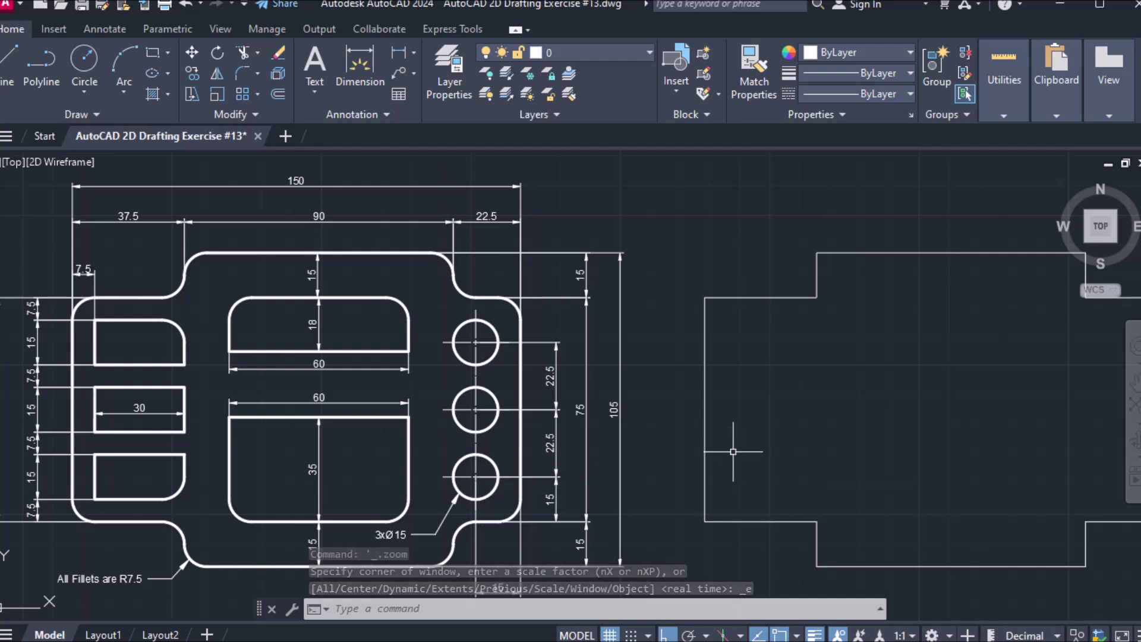
Step: Offset the outline's right vertical edge and its lower right shoulder edge inward by 15 to locate the lowest hole's centre
mouse_move(881, 450)
middle_mouse_down()
mouse_move(599, 402)
mouse_move(636, 412)
middle_mouse_up()
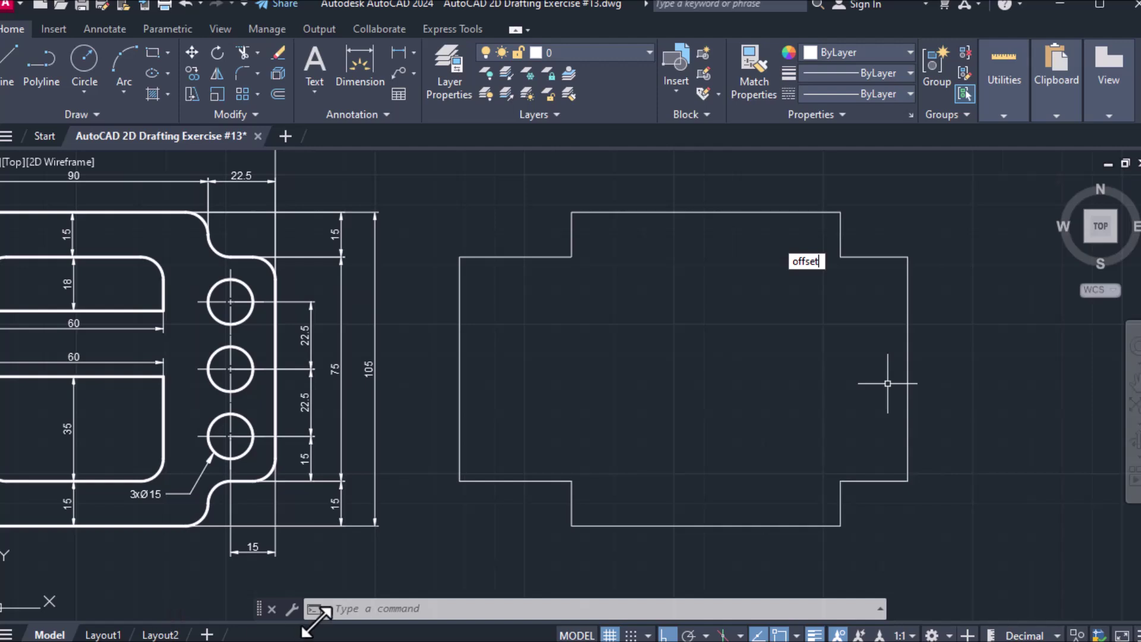
key("Return")
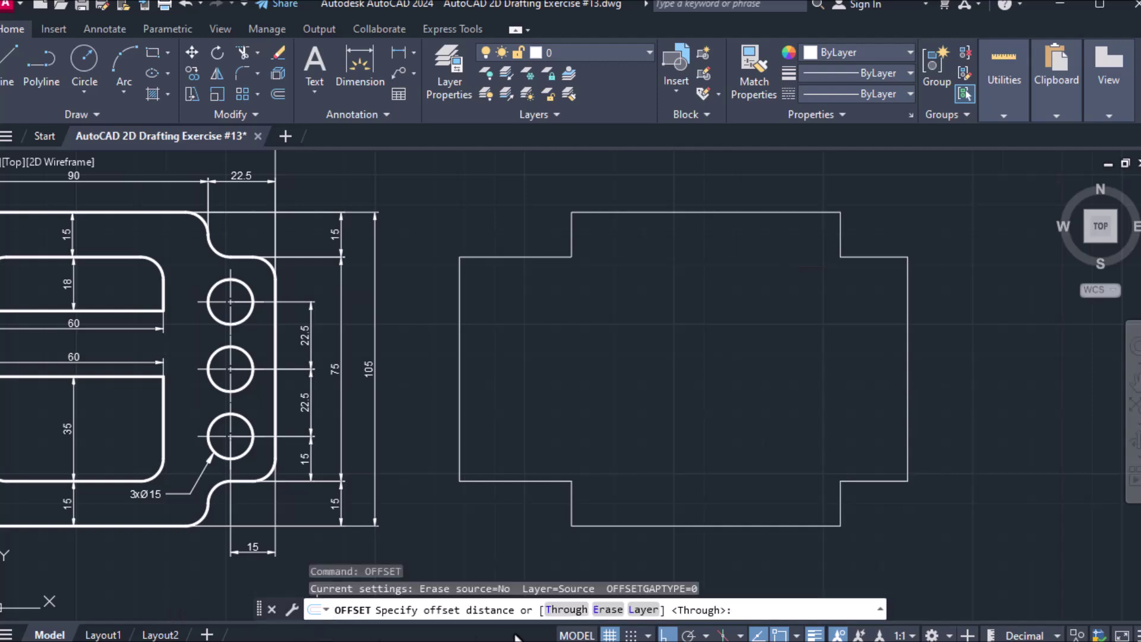
type("15")
key("Return")
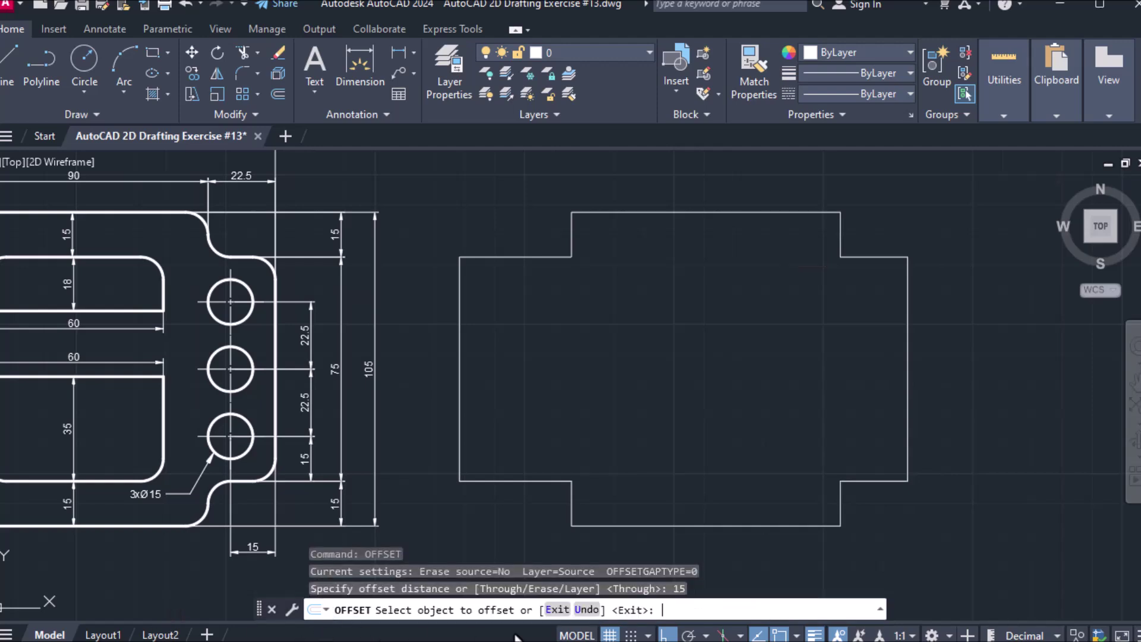
left_click(907, 416)
left_click(879, 415)
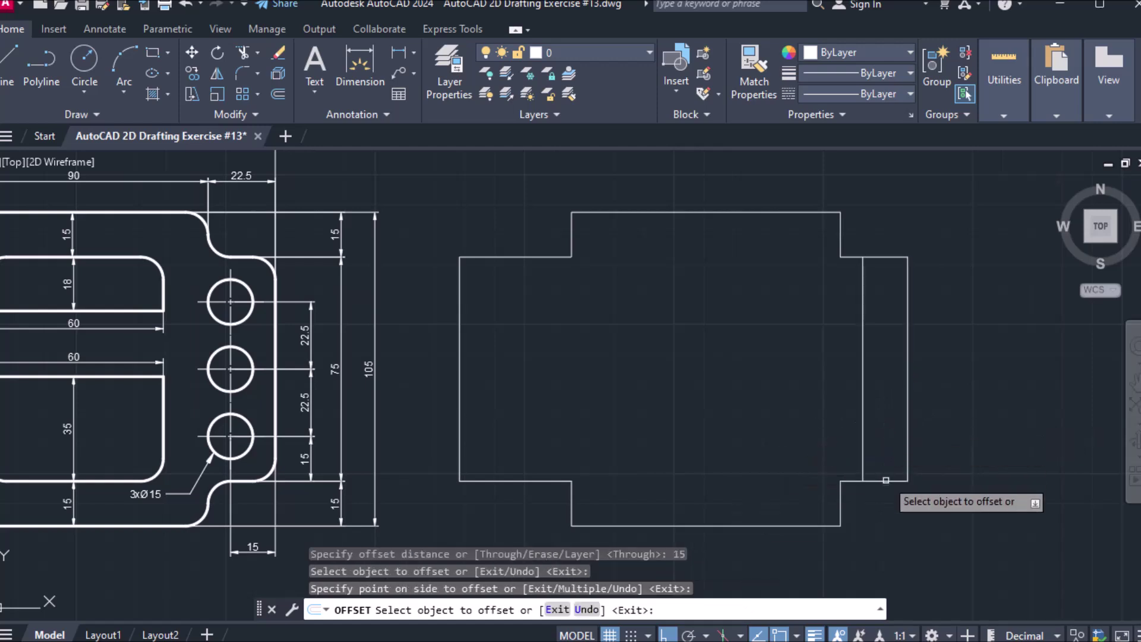
left_click(886, 479)
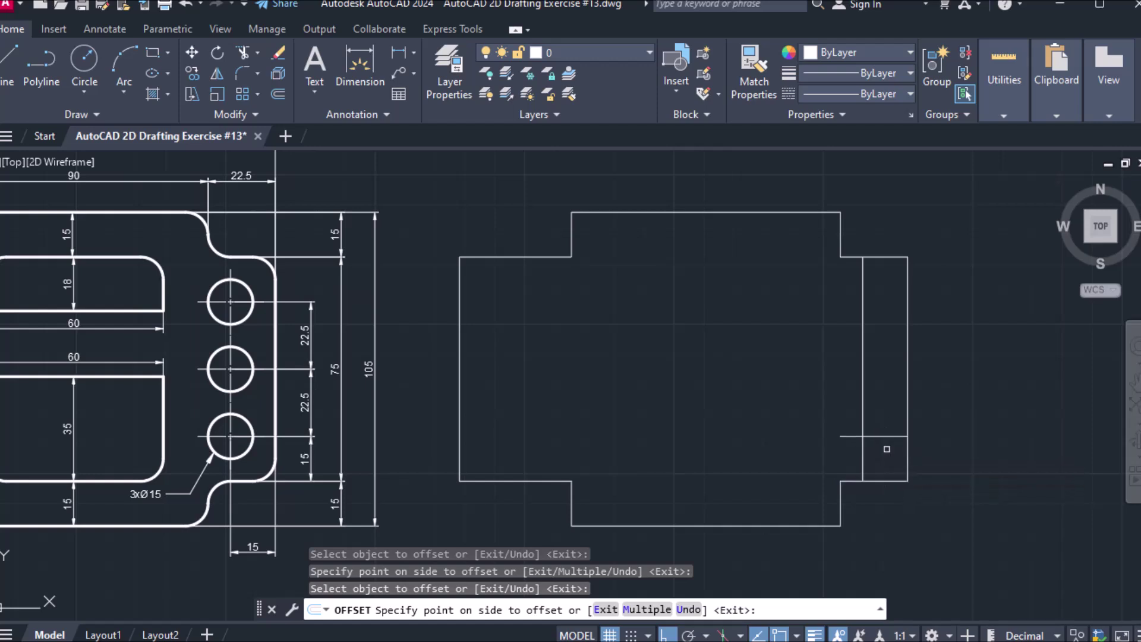
left_click(887, 448)
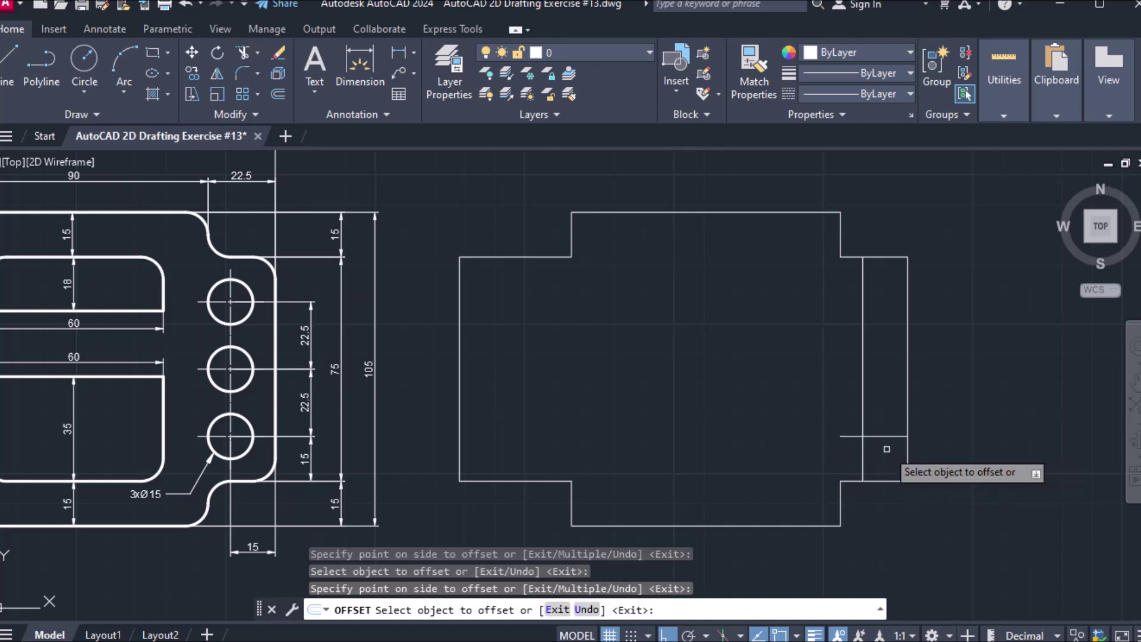
key("Return")
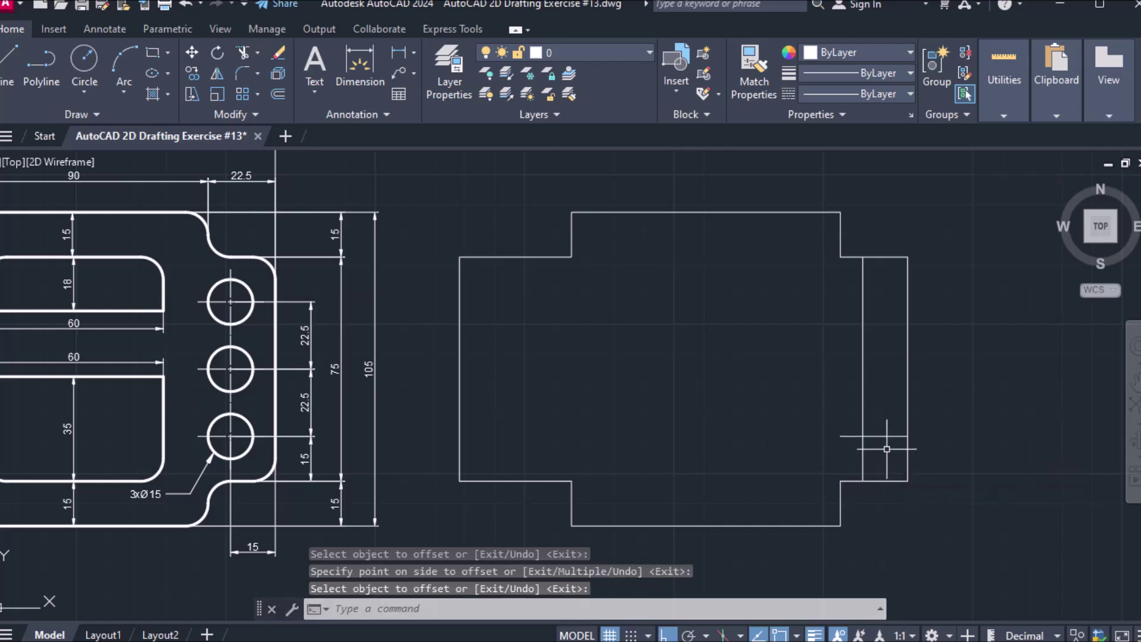
Step: Draw a circle of diameter 15 centred on the intersection of the two offset lines
left_click(76, 85)
left_click(101, 155)
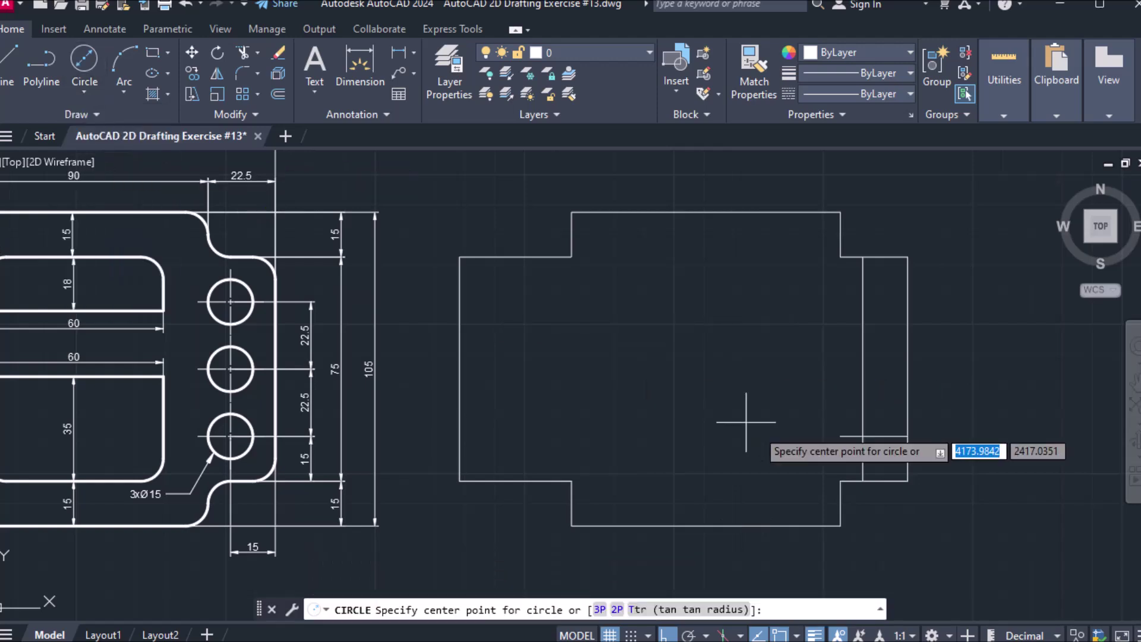
left_click(863, 436)
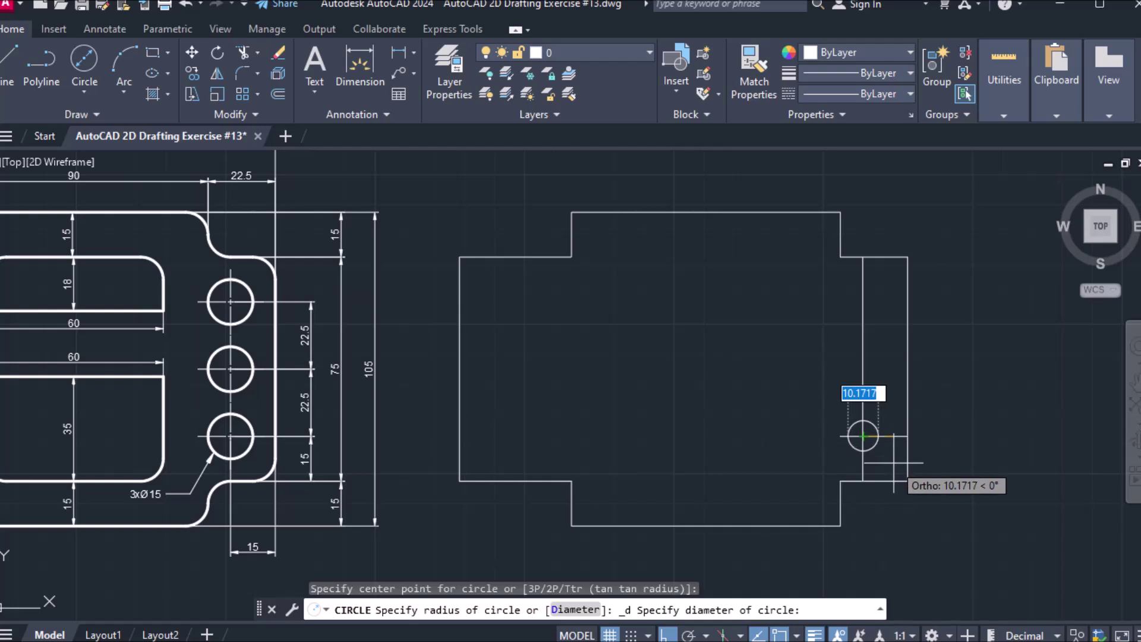
key("BackSpace")
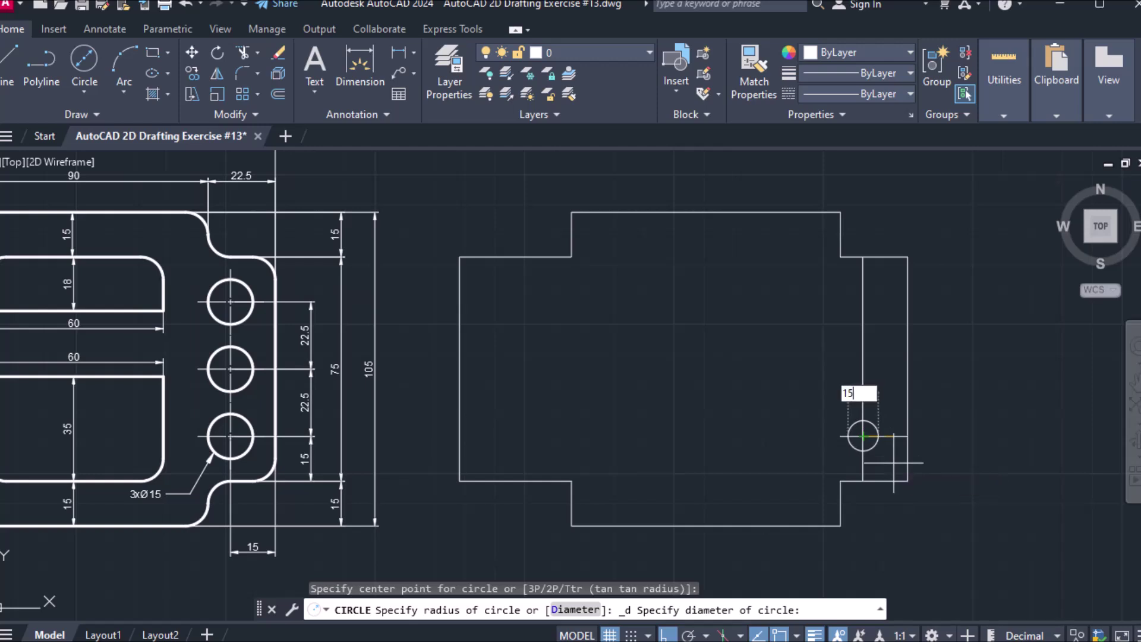
key("Return")
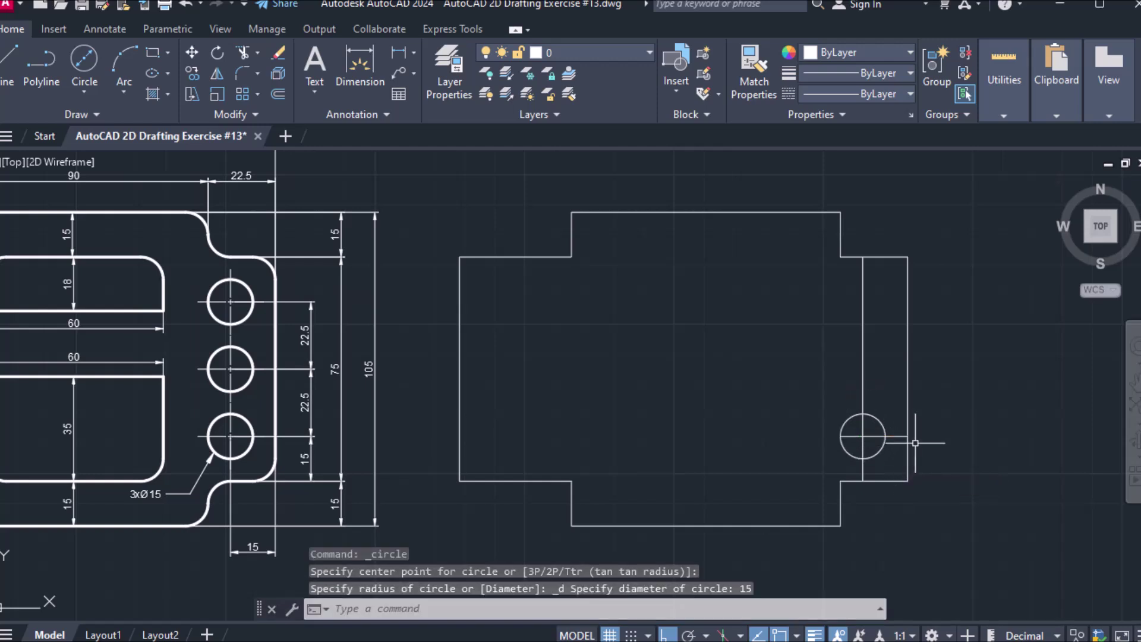
Step: Erase the two offset construction lines crossing the lowest hole
type("e")
key("Return")
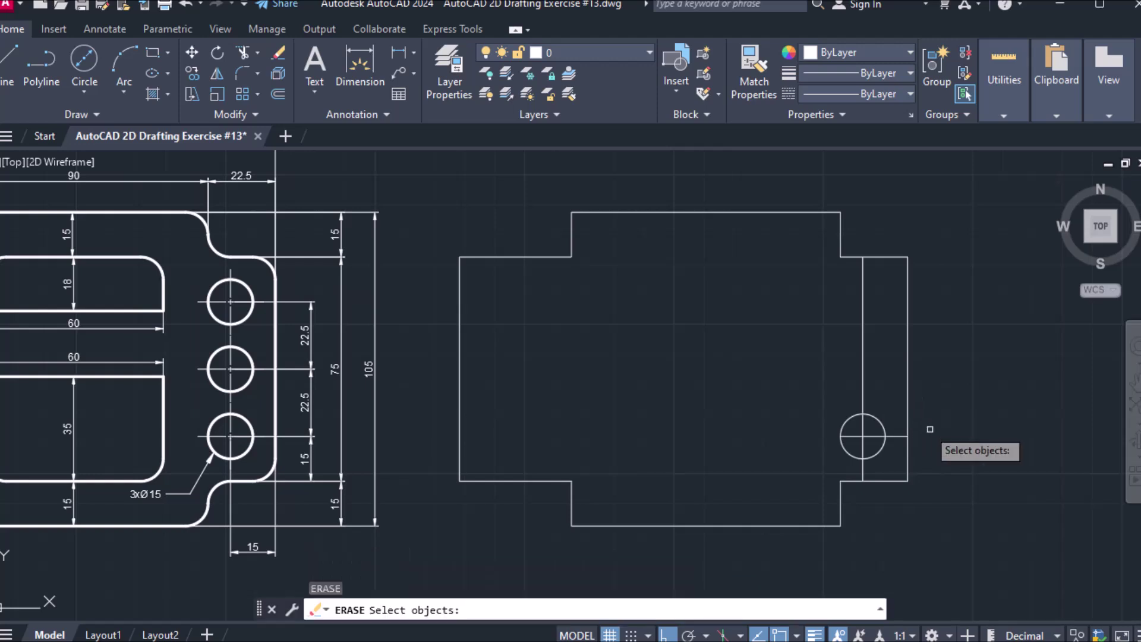
left_click(884, 432)
left_click(865, 393)
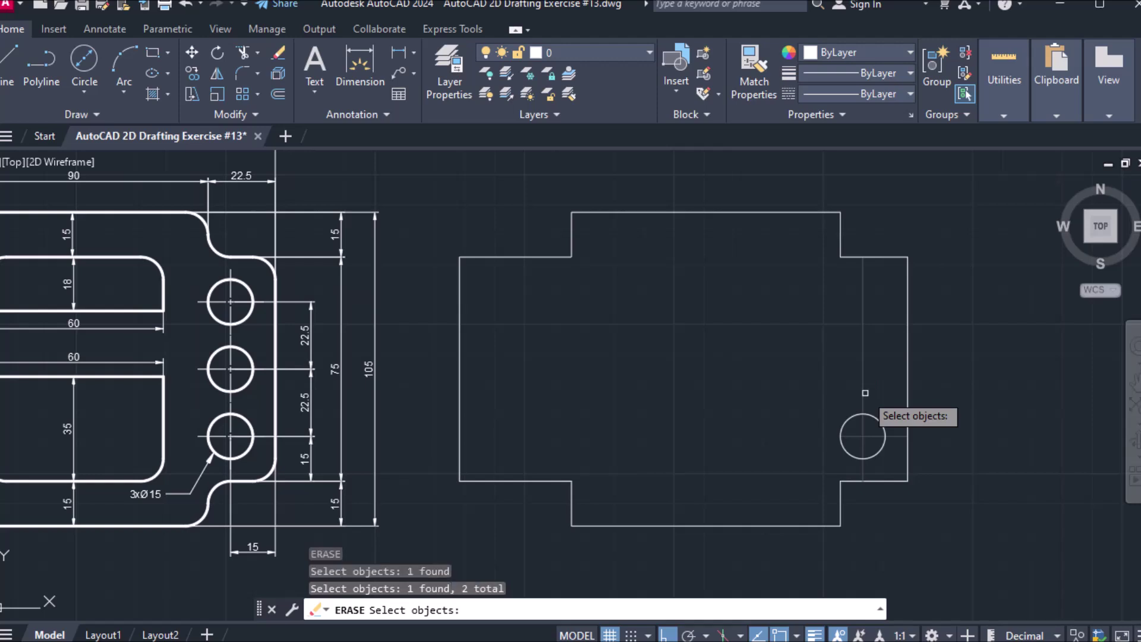
key("Return")
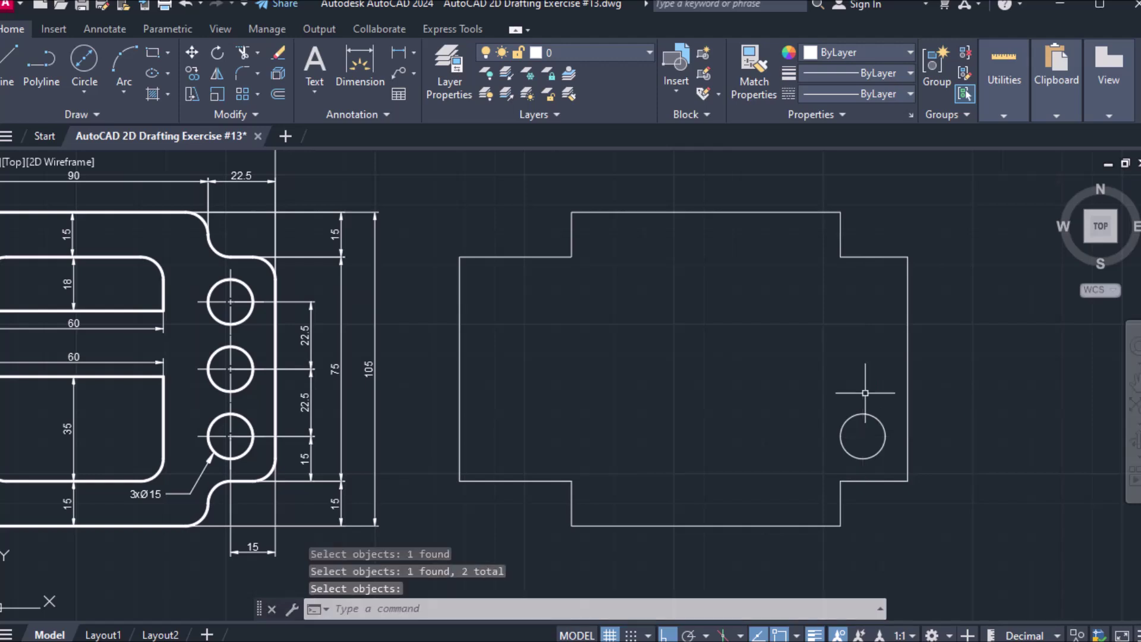
Step: Add a center mark to the diameter 15 circle
type("cm")
key("Return")
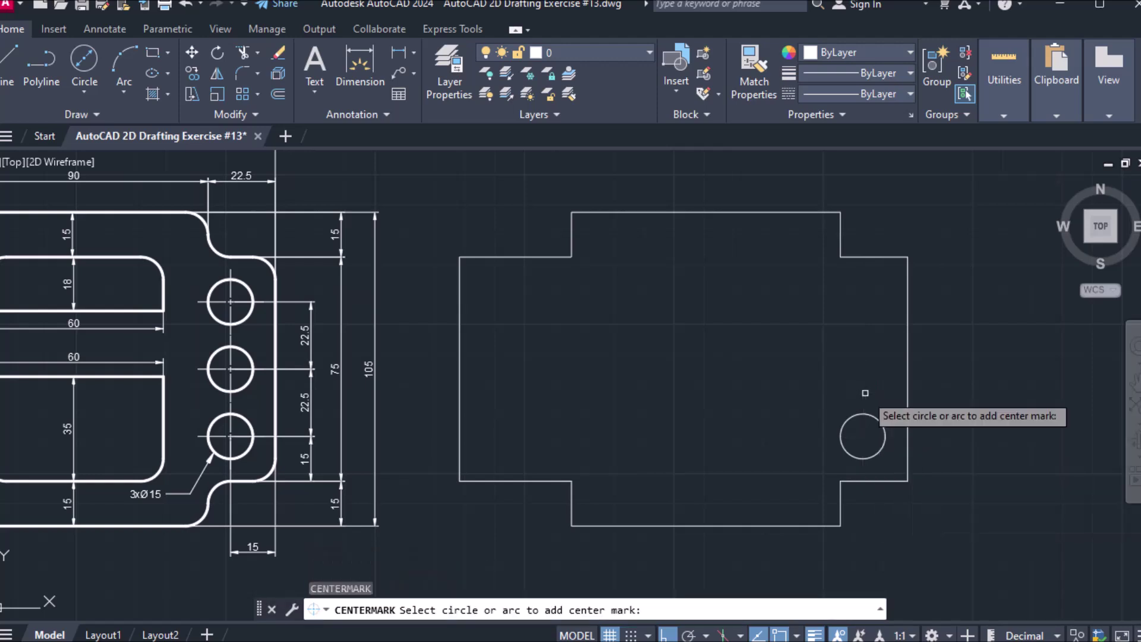
left_click(846, 420)
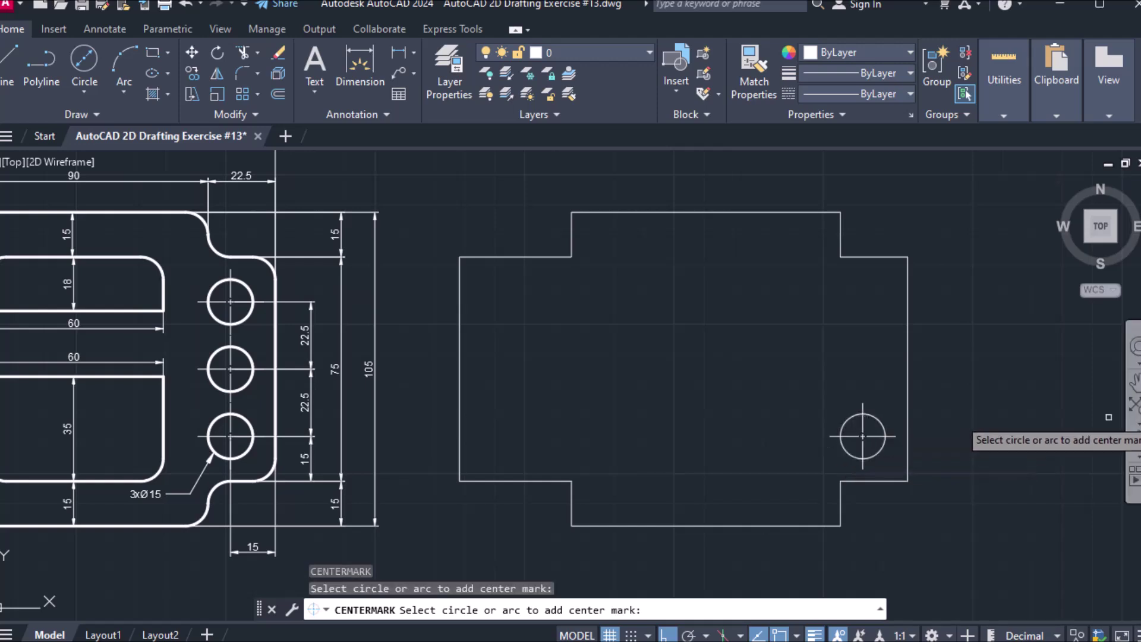
key("Return")
Step: Copy the circle and its center mark 22.5 straight up from the circle's centre to make the middle hole
type("co")
key("Return")
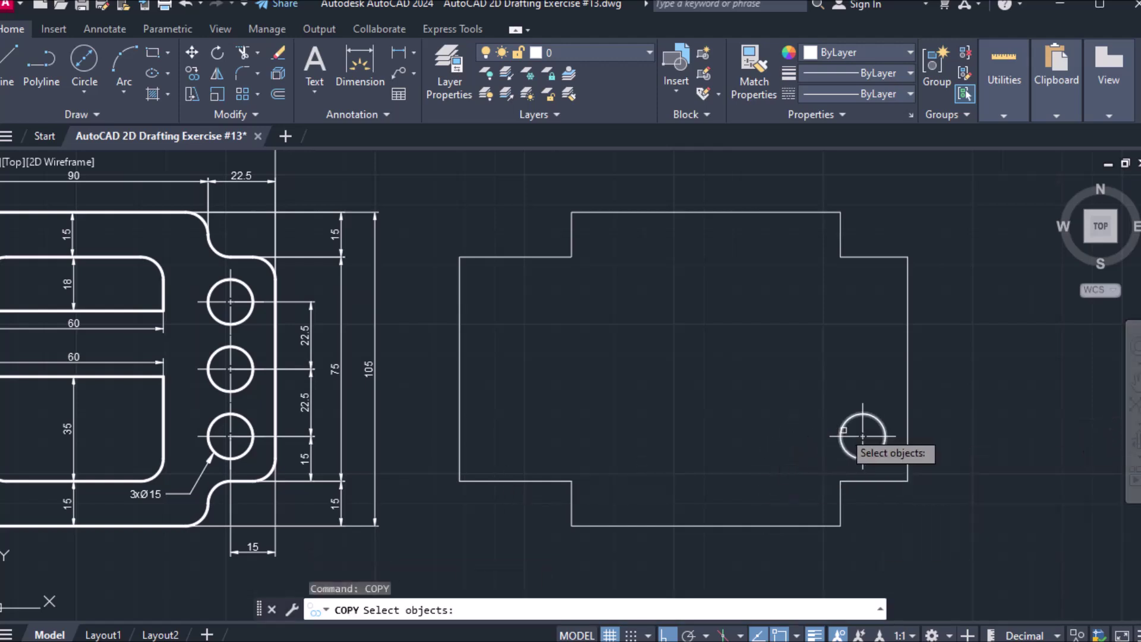
left_click(843, 429)
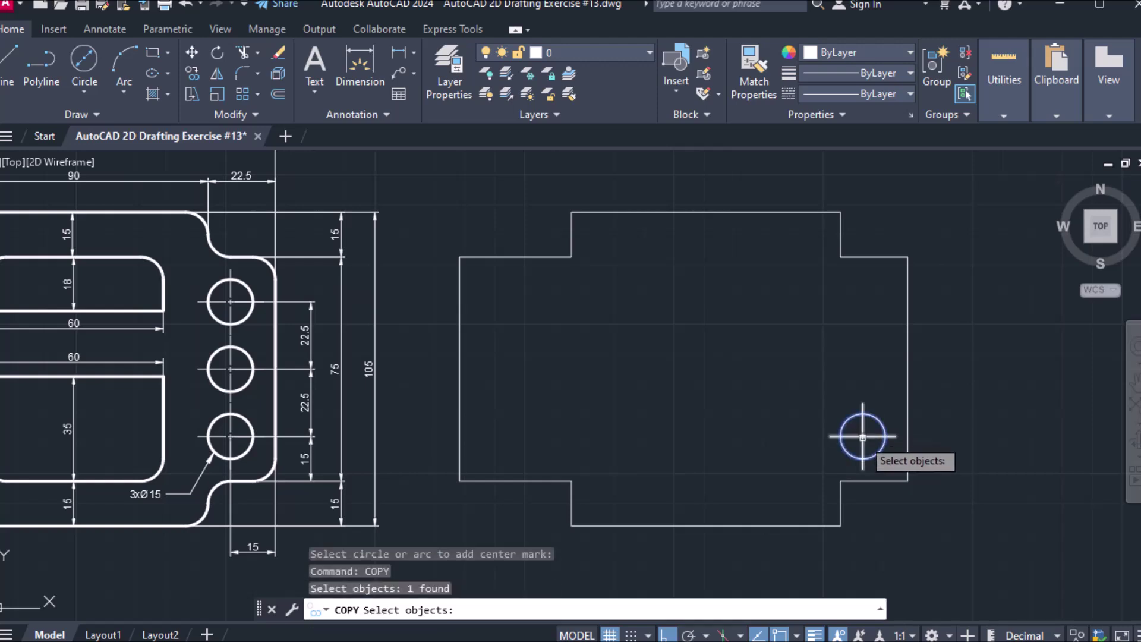
left_click(861, 434)
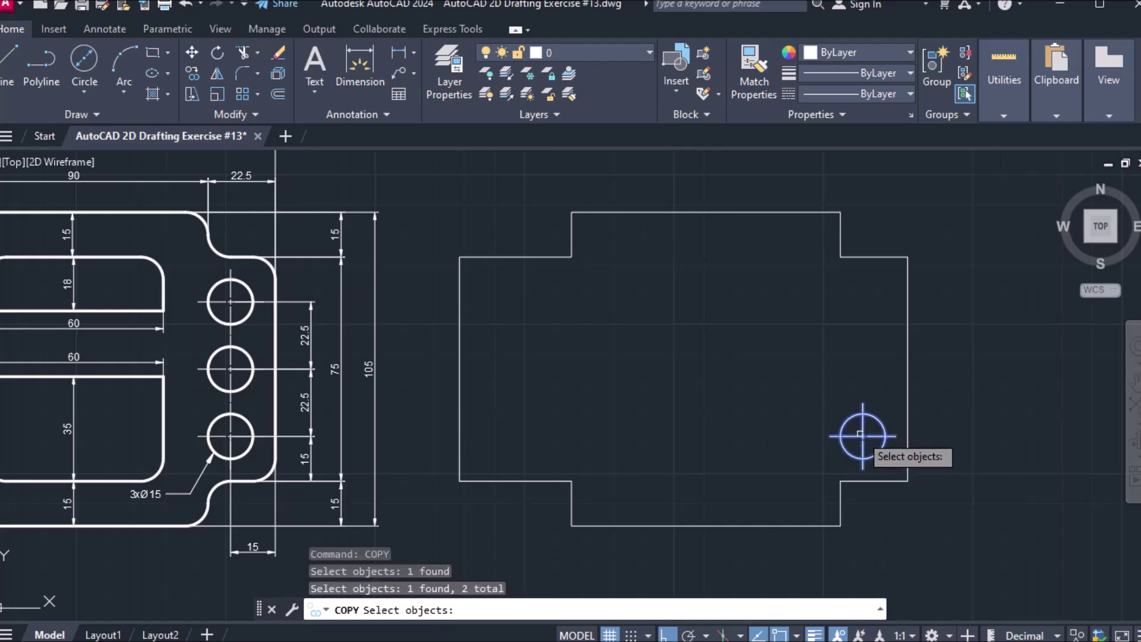
key("Return")
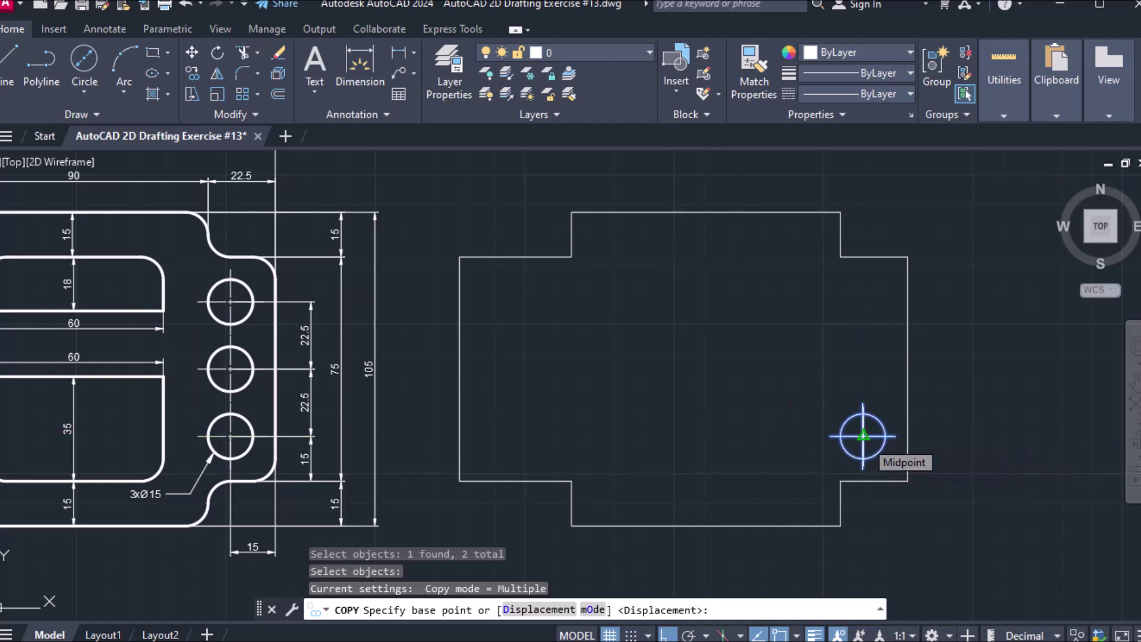
left_click(862, 436)
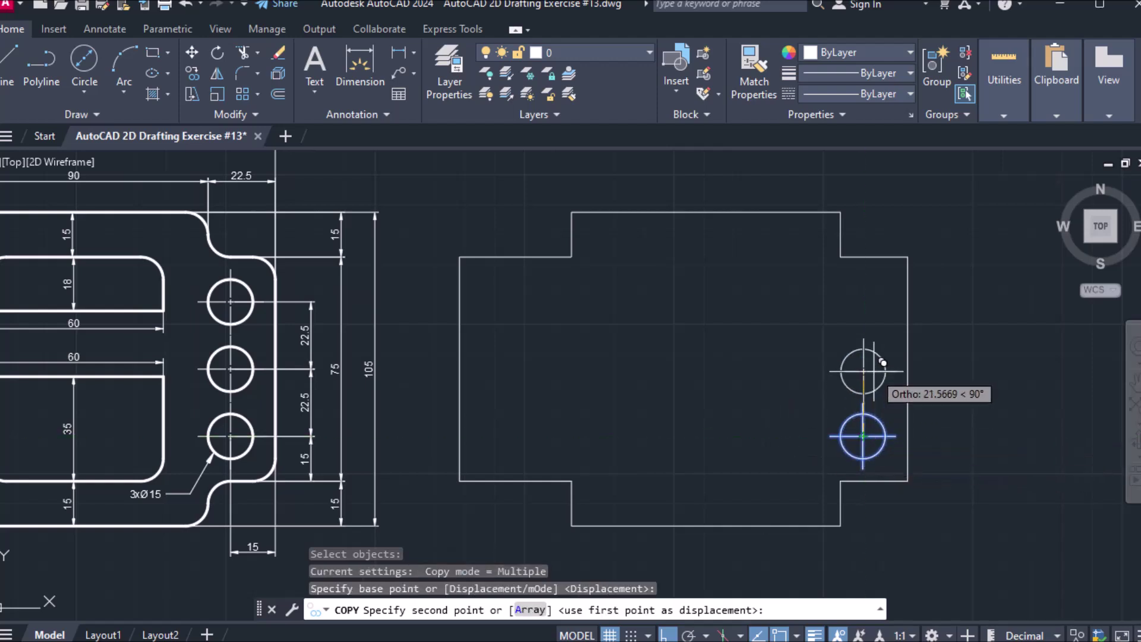
type("22.5")
key("Return")
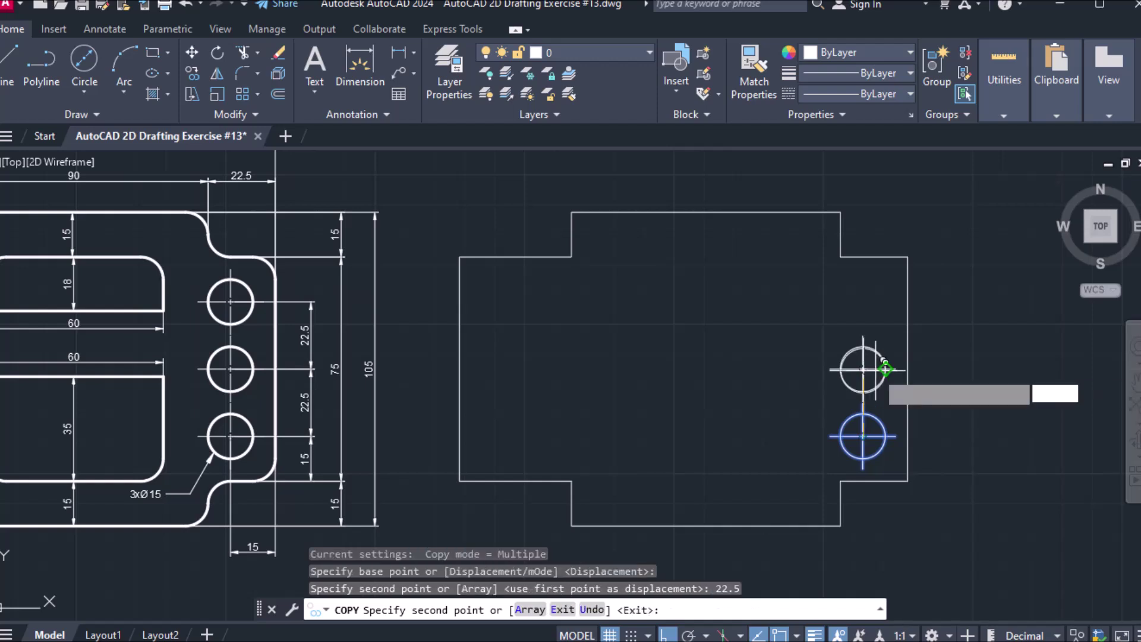
key("Escape")
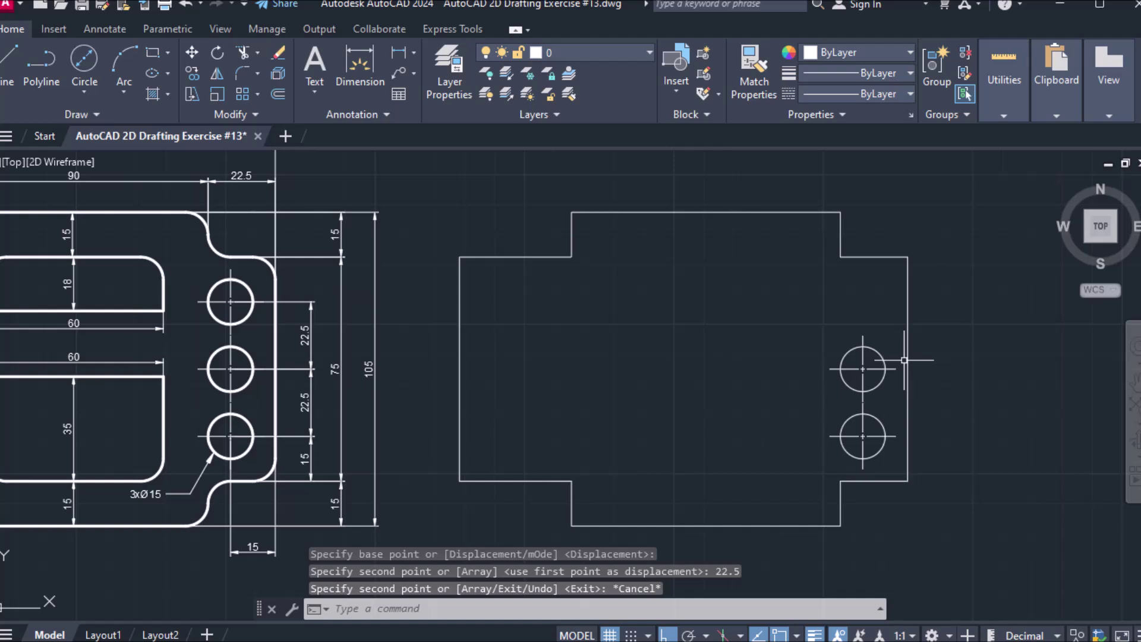
Step: Copy the middle circle and its center mark 22.5 straight up from its centre to make the top hole
type("co")
key("Return")
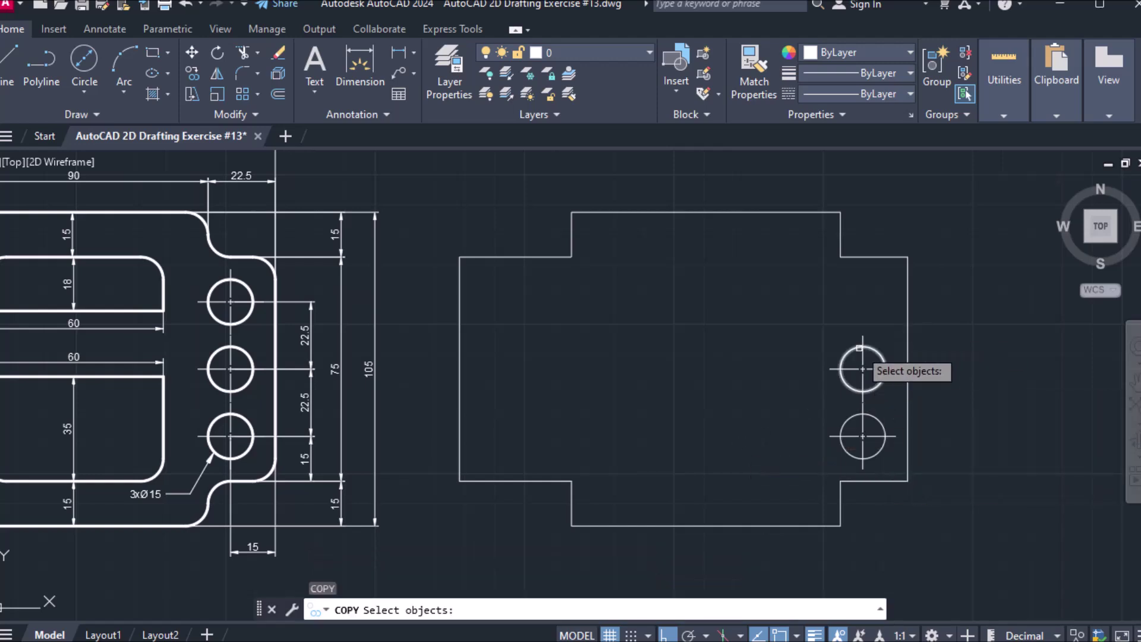
left_click(854, 369)
left_click(854, 369)
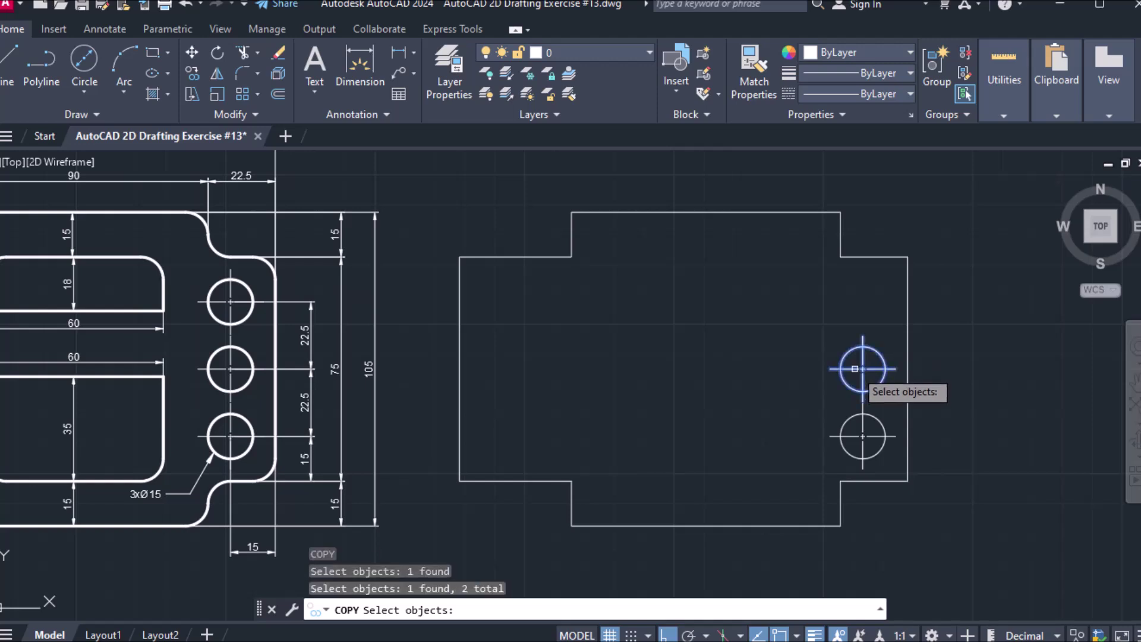
key("Return")
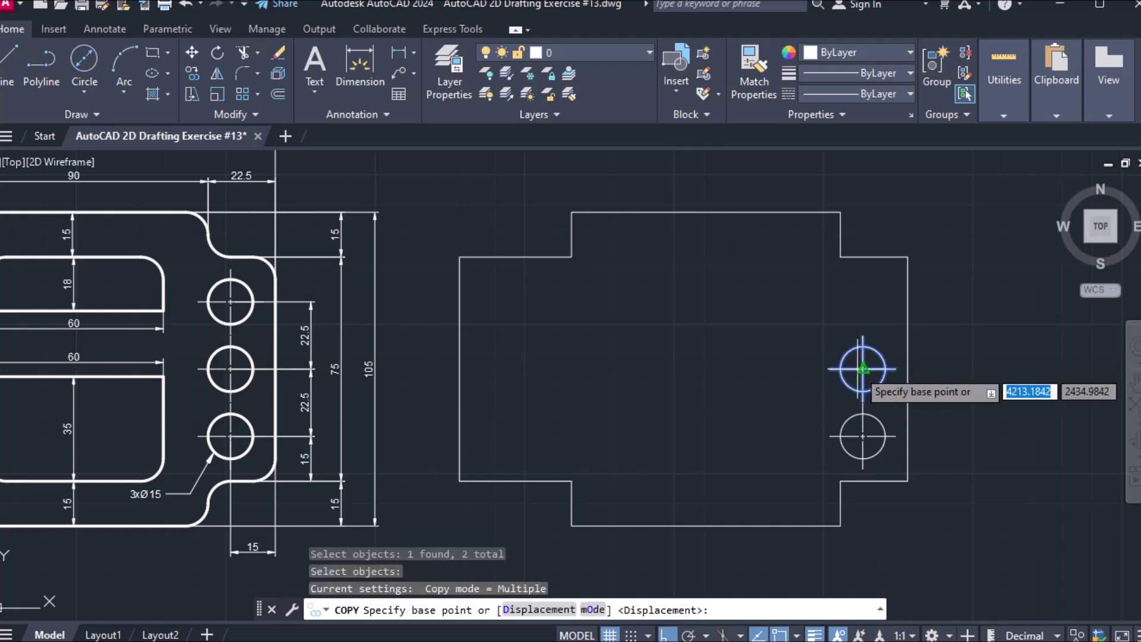
left_click(863, 369)
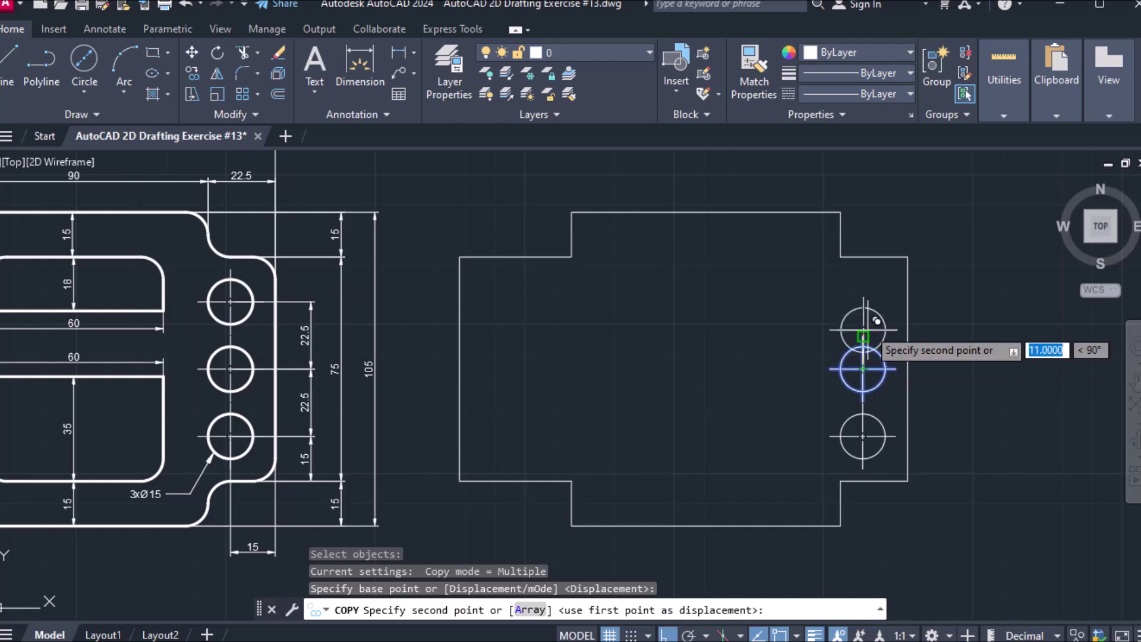
type("22.")
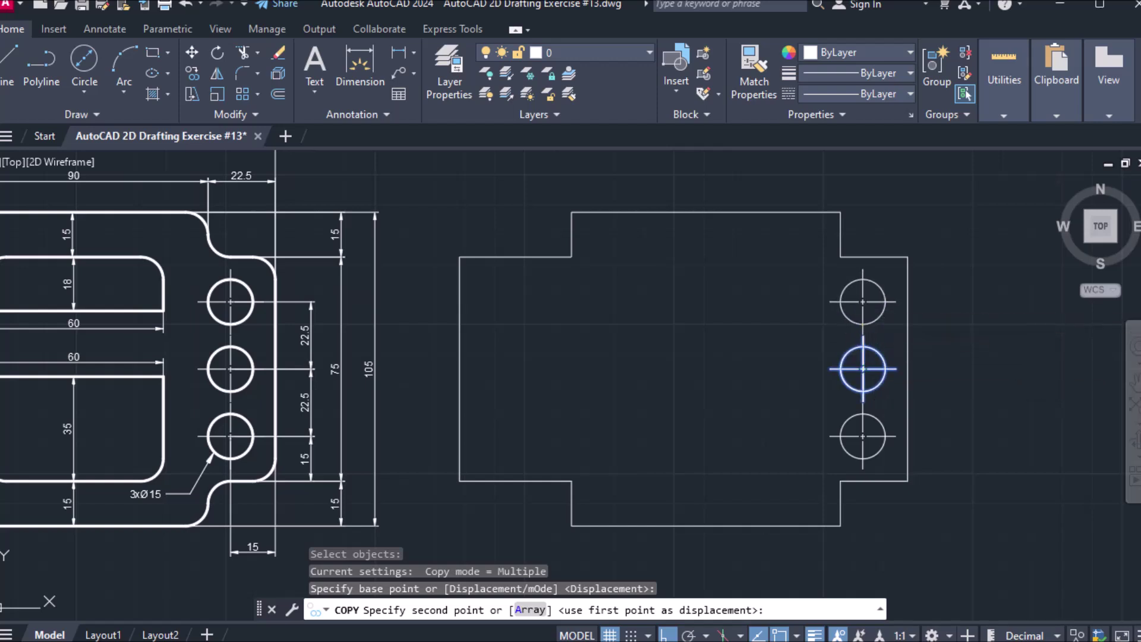
type("5")
key("Return")
key("Return")
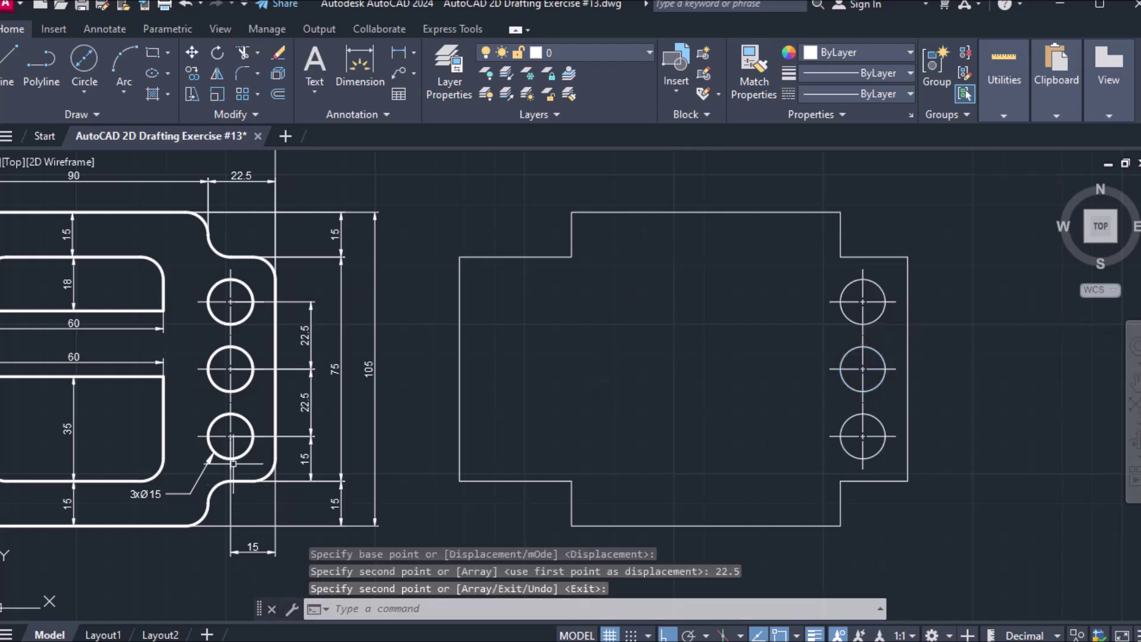
Step: Draw a rectangle 30 wide and 15 high inside the left part of the new outline
middle_click_drag(230, 369, 350, 360)
middle_click_drag(682, 336, 808, 329)
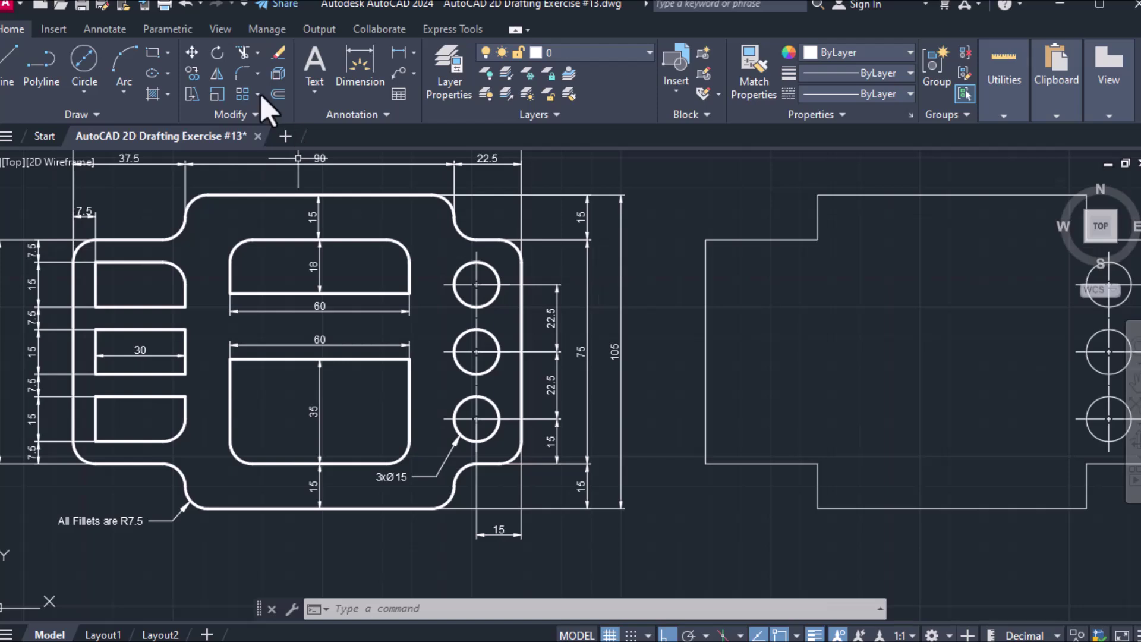
left_click(151, 53)
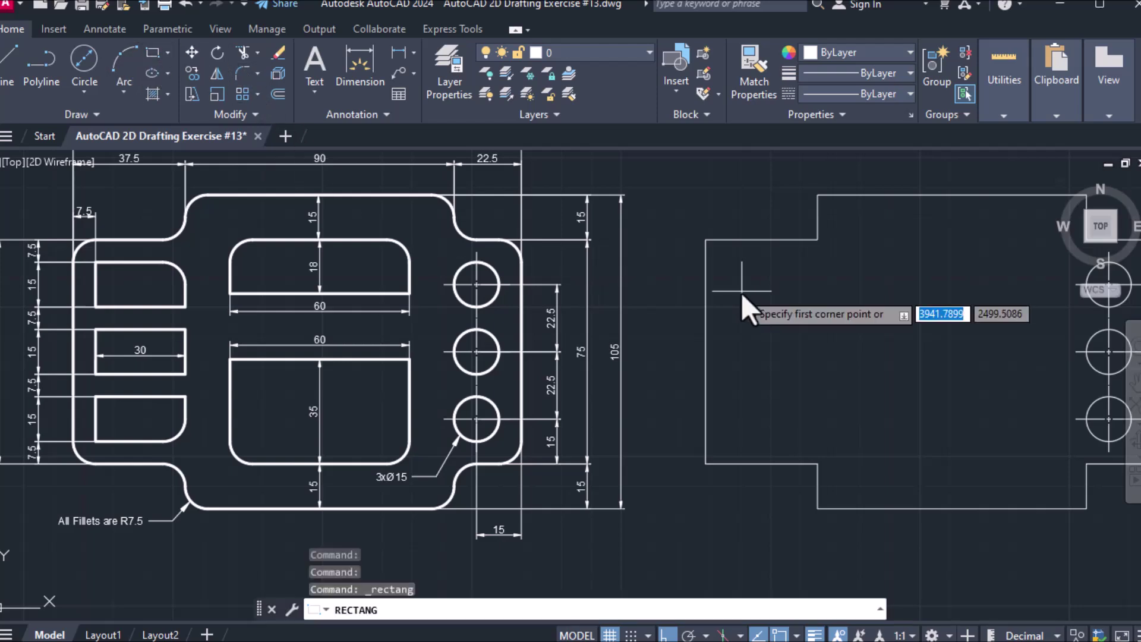
left_click(742, 290)
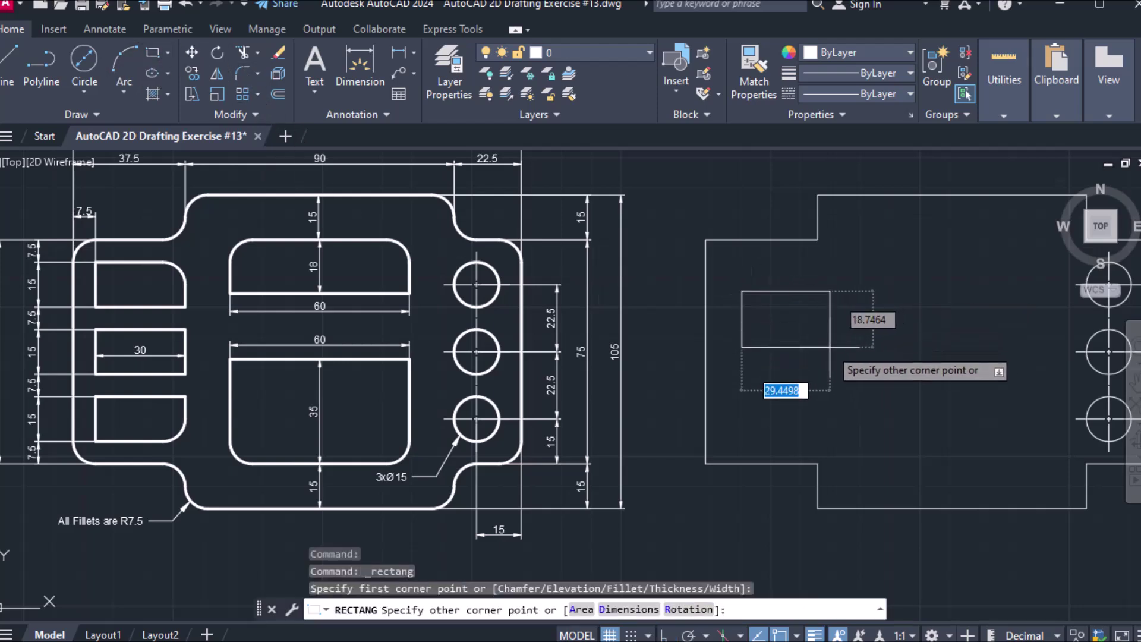
type("30")
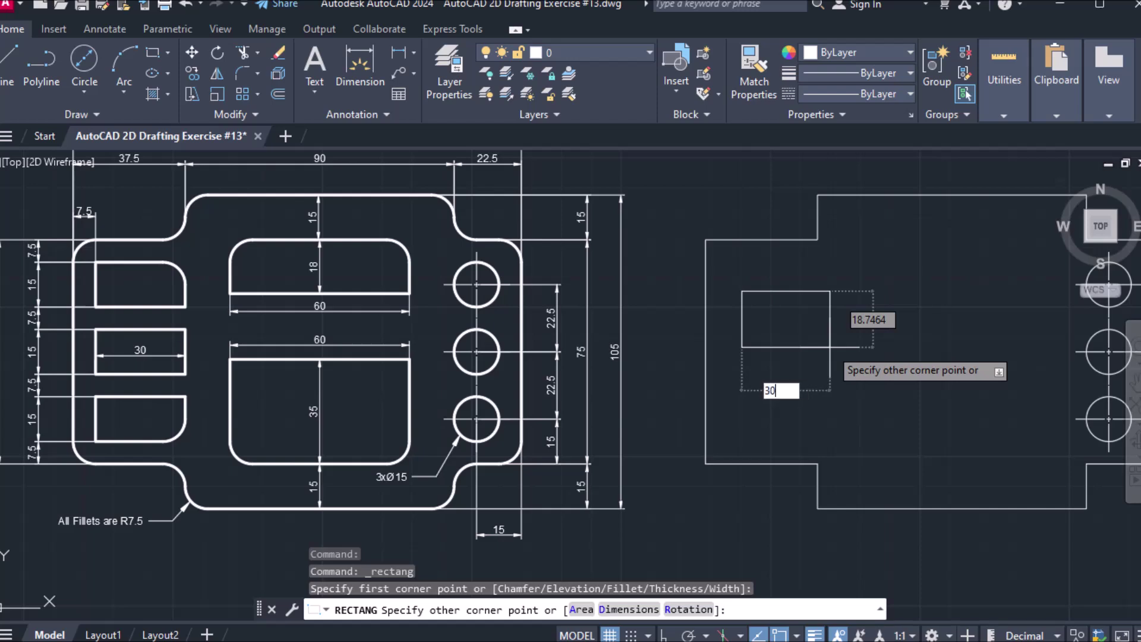
key("Tab")
type("1")
key("Return")
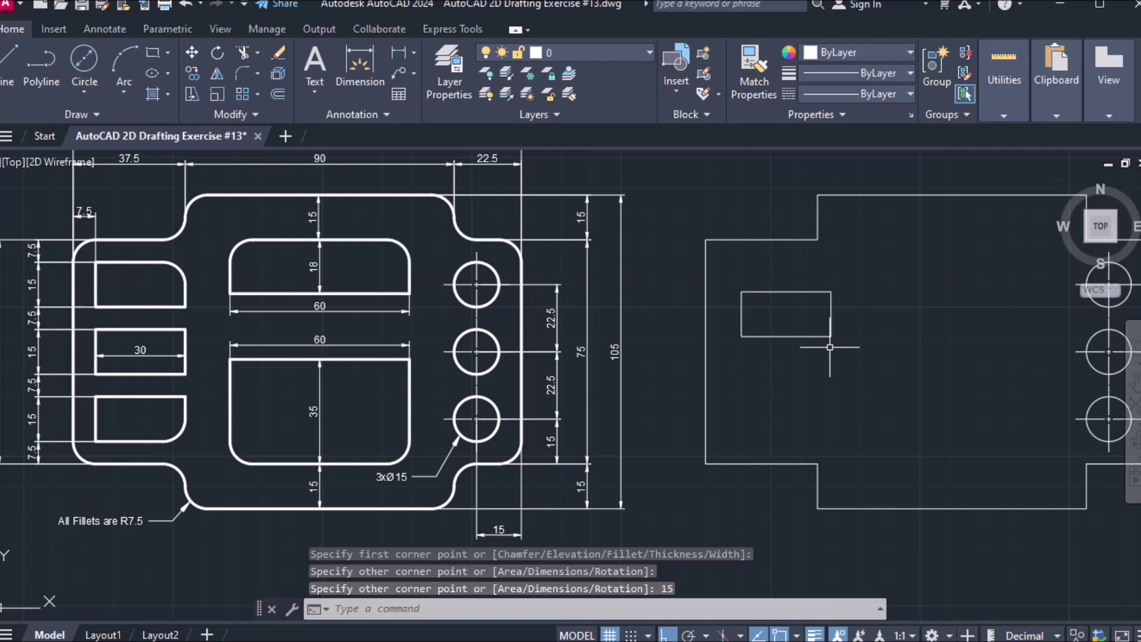
Step: Move the 30 by 15 rectangle by its upper left corner onto the outline's upper left shoulder corner
type("move")
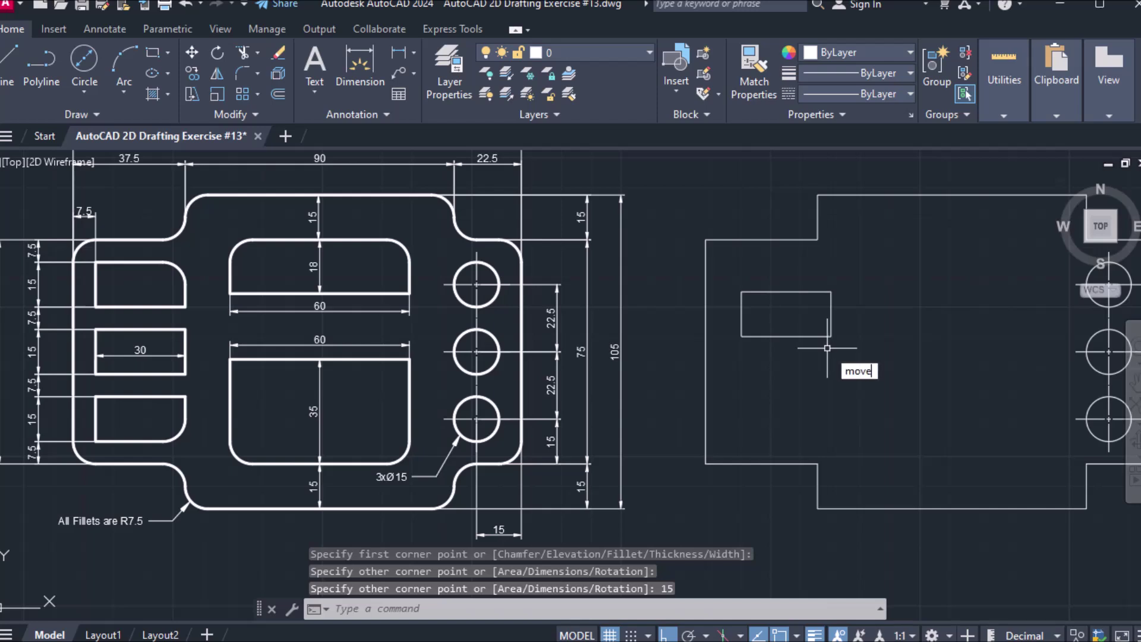
key("Return")
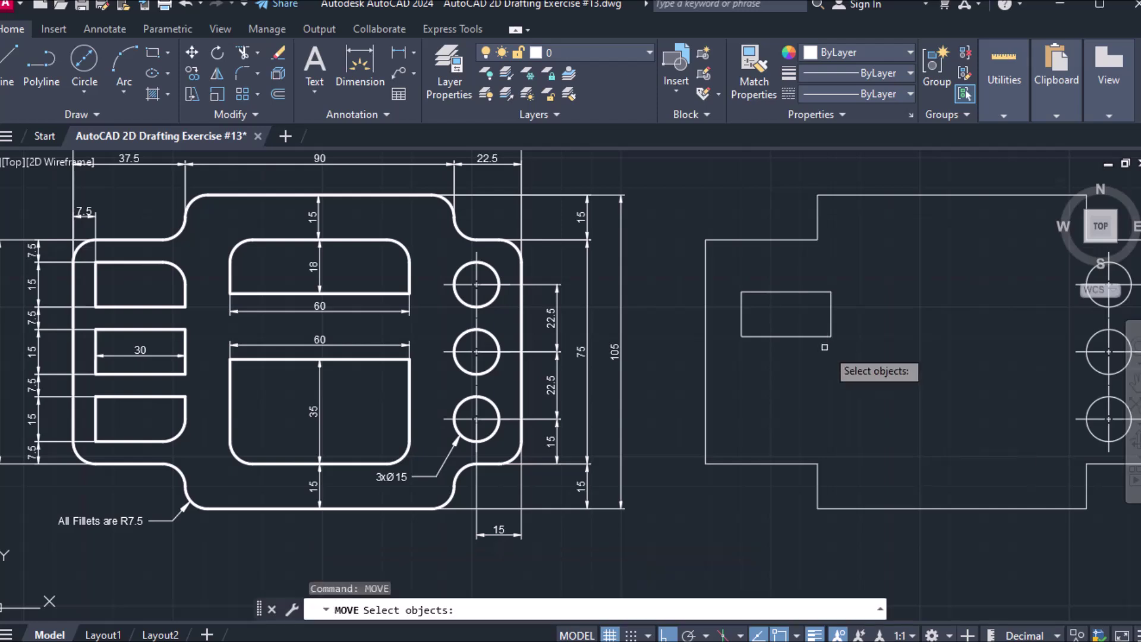
left_click(799, 337)
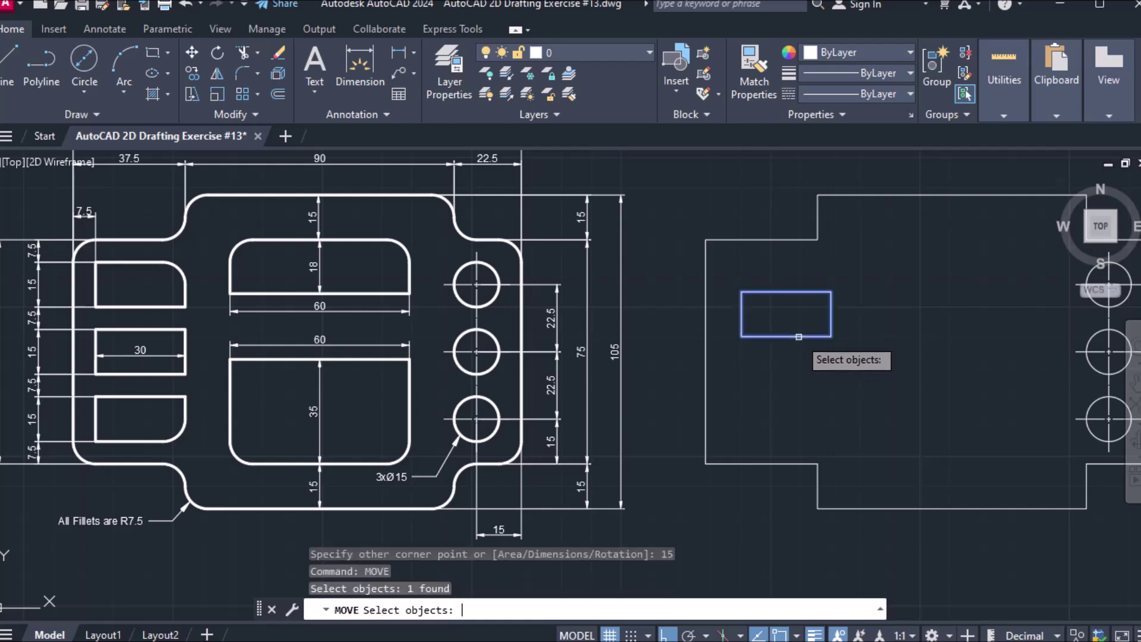
key("Return")
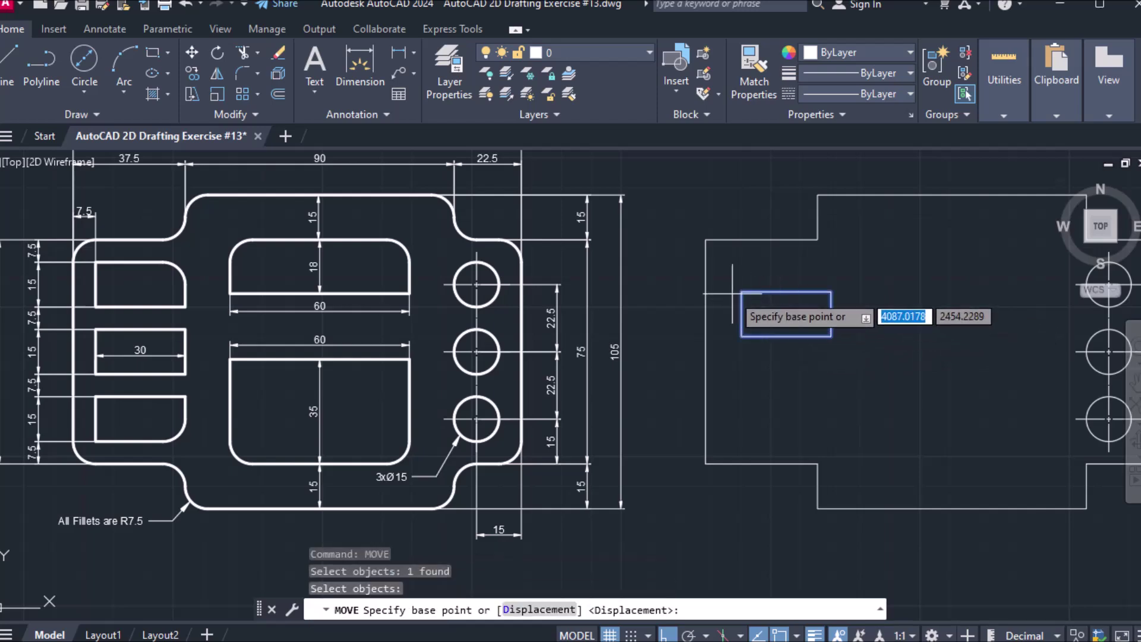
left_click(741, 293)
left_click(706, 240)
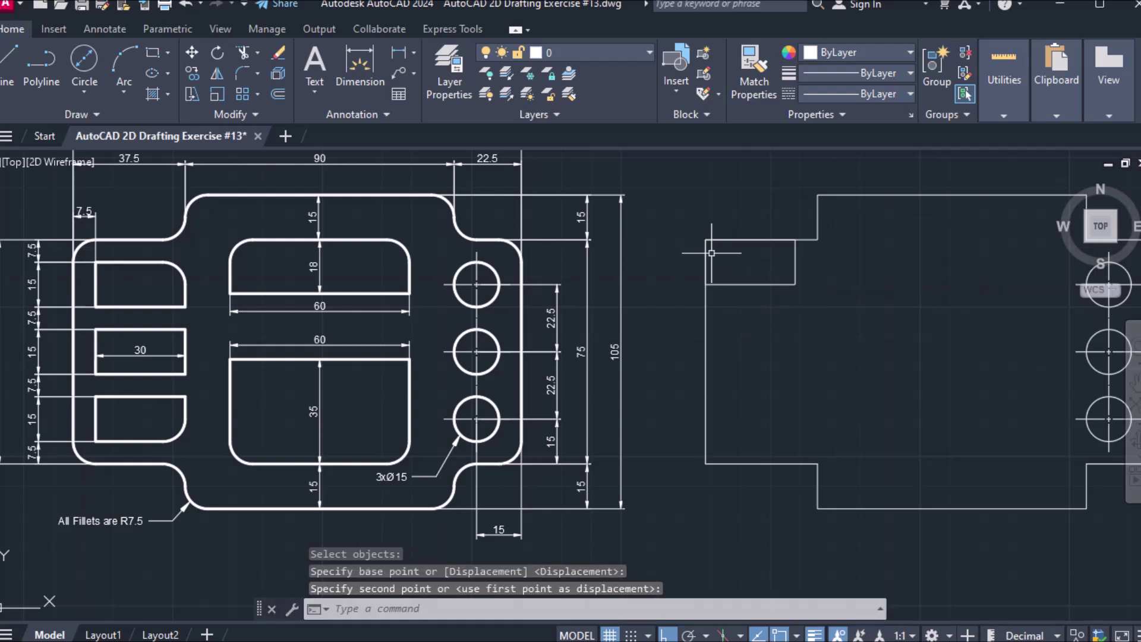
Step: Move the 30 by 15 rectangle straight down by 7.5 from the outline's upper left shoulder corner
type("move")
key("Return")
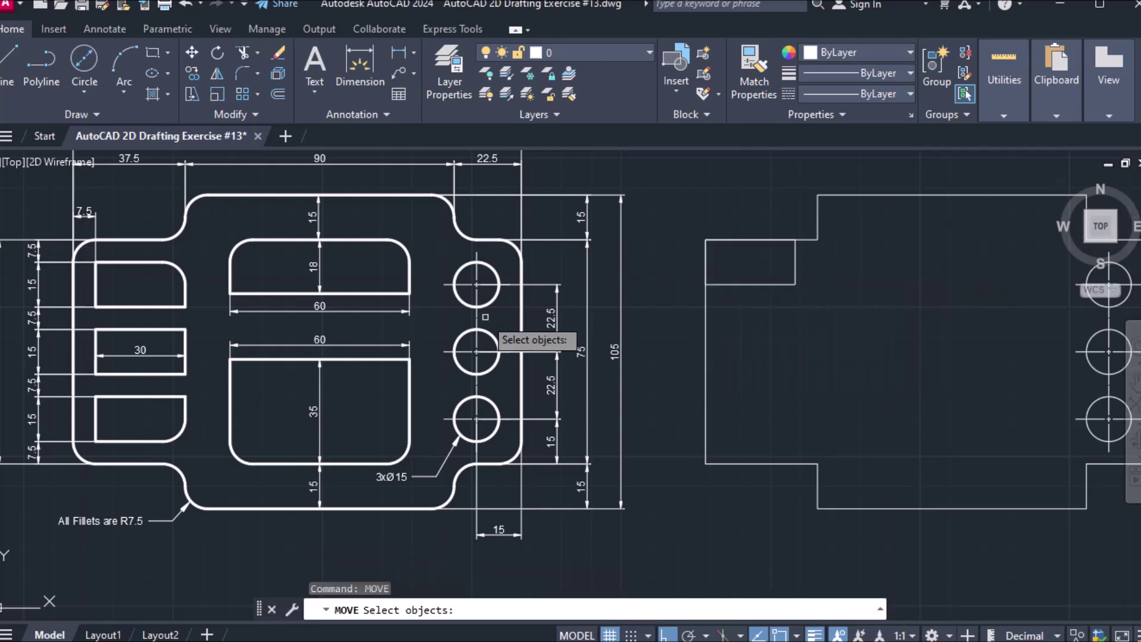
left_click(768, 283)
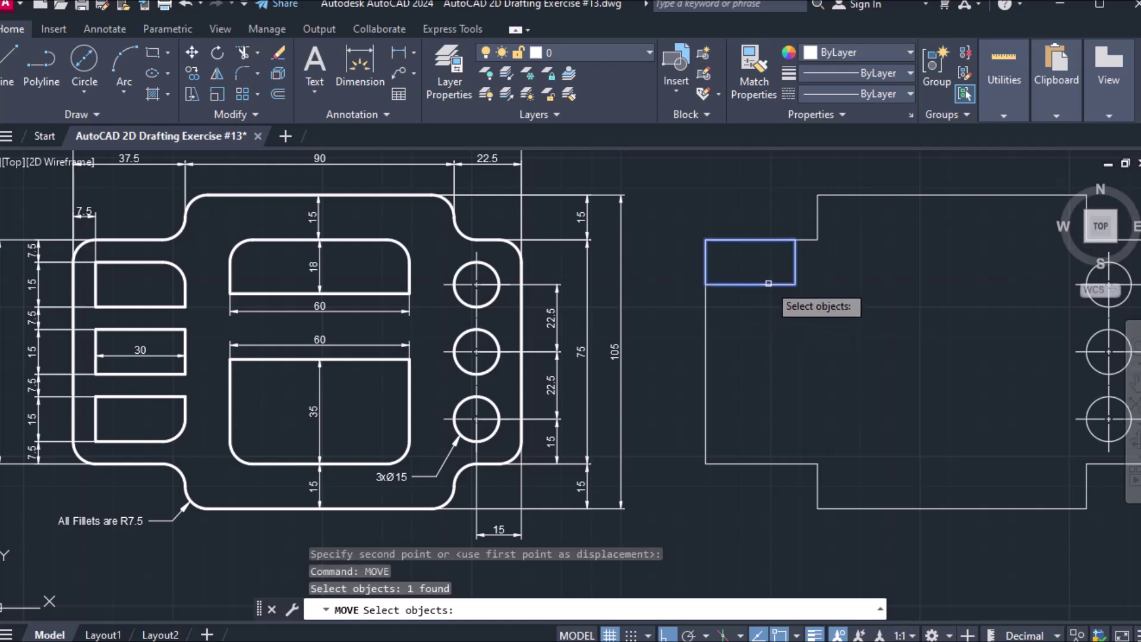
key("Return")
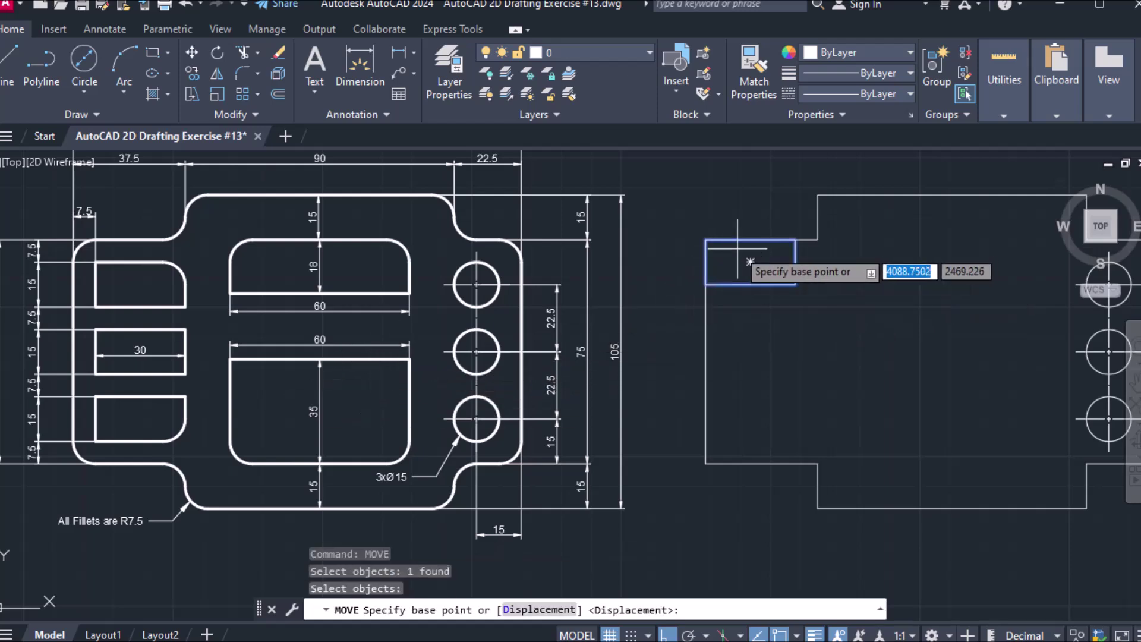
left_click(705, 240)
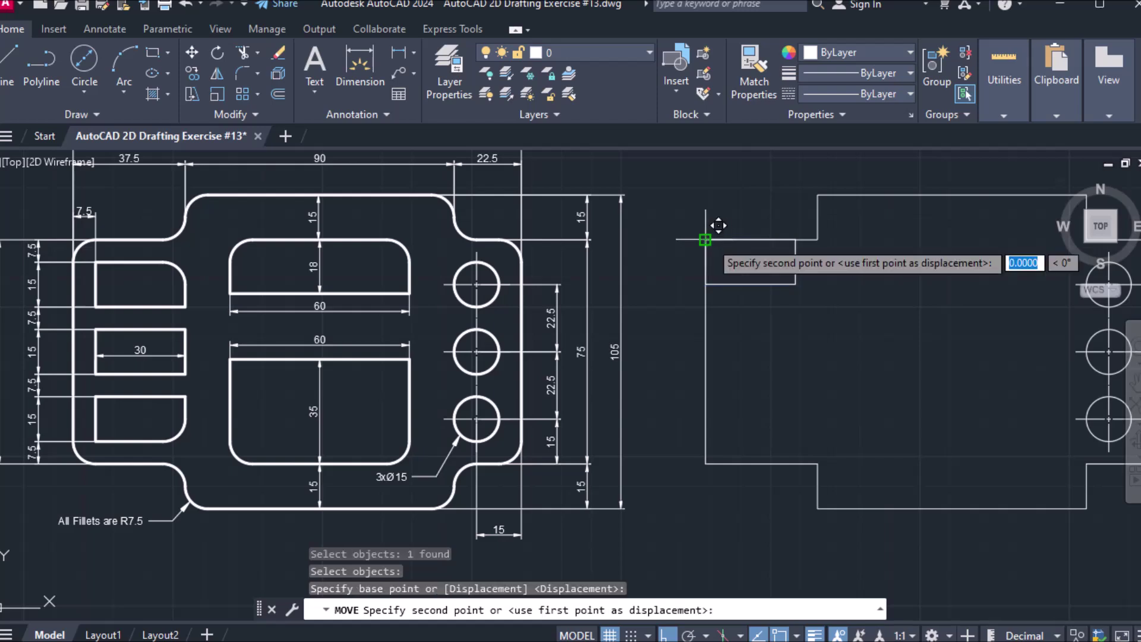
type("7.5")
key("Return")
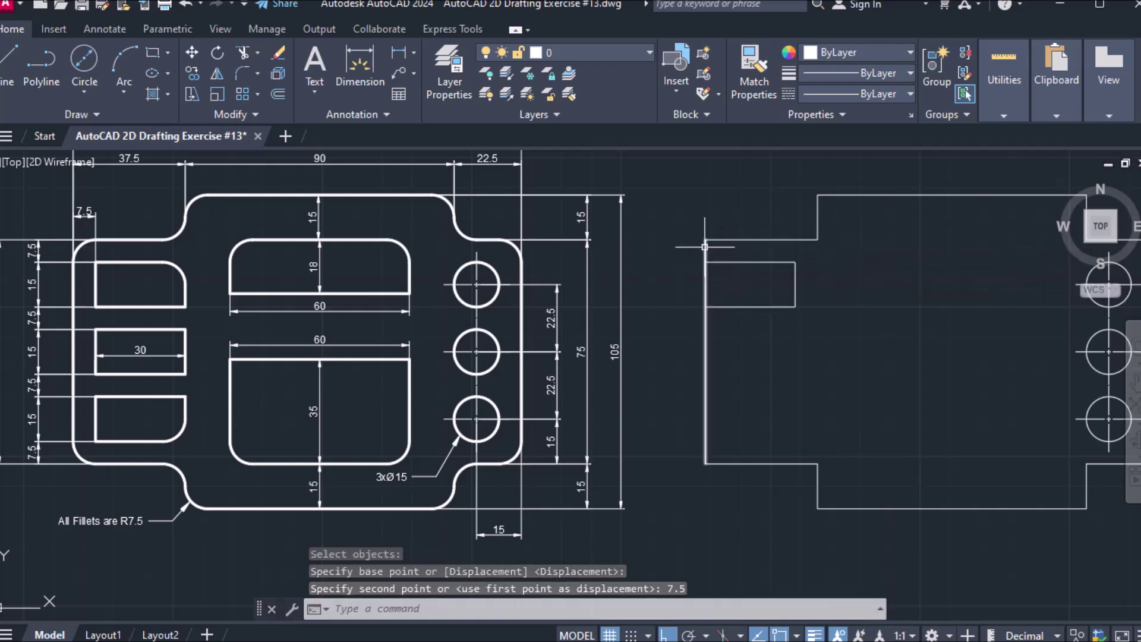
Step: Move the 30 by 15 rectangle horizontally inward by 7.5 from the outline's left edge
type("move")
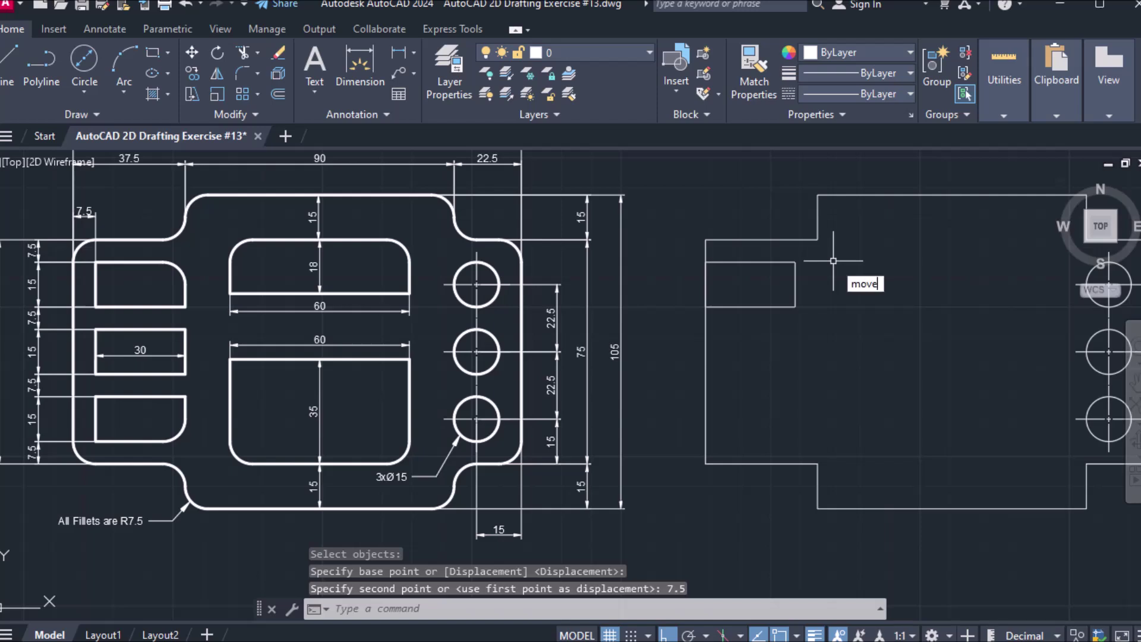
key("Return")
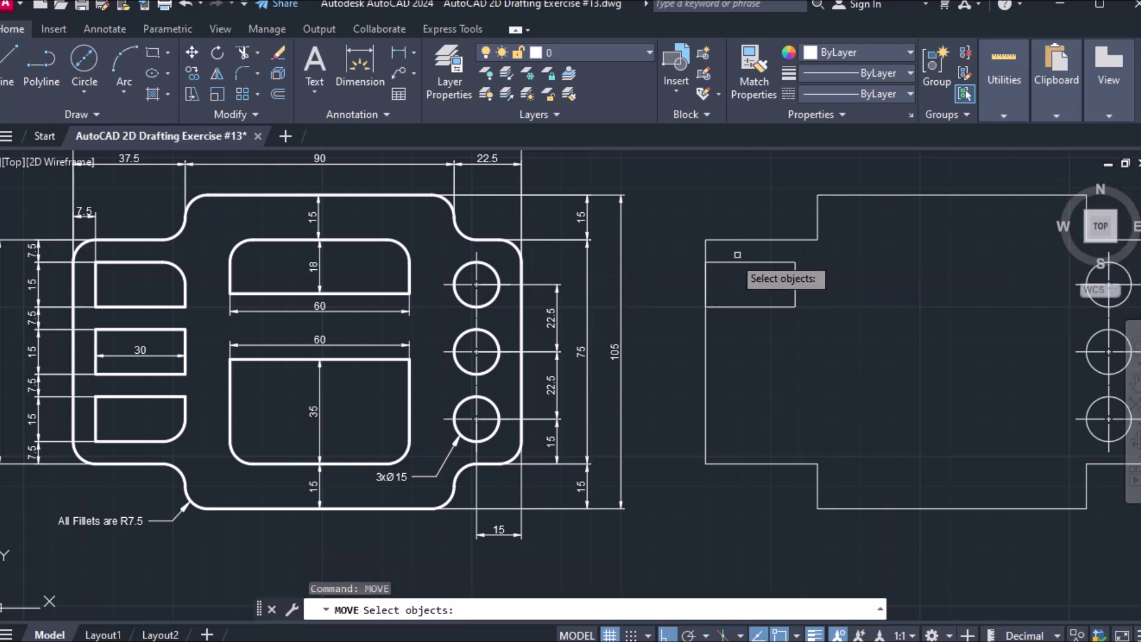
left_click(745, 263)
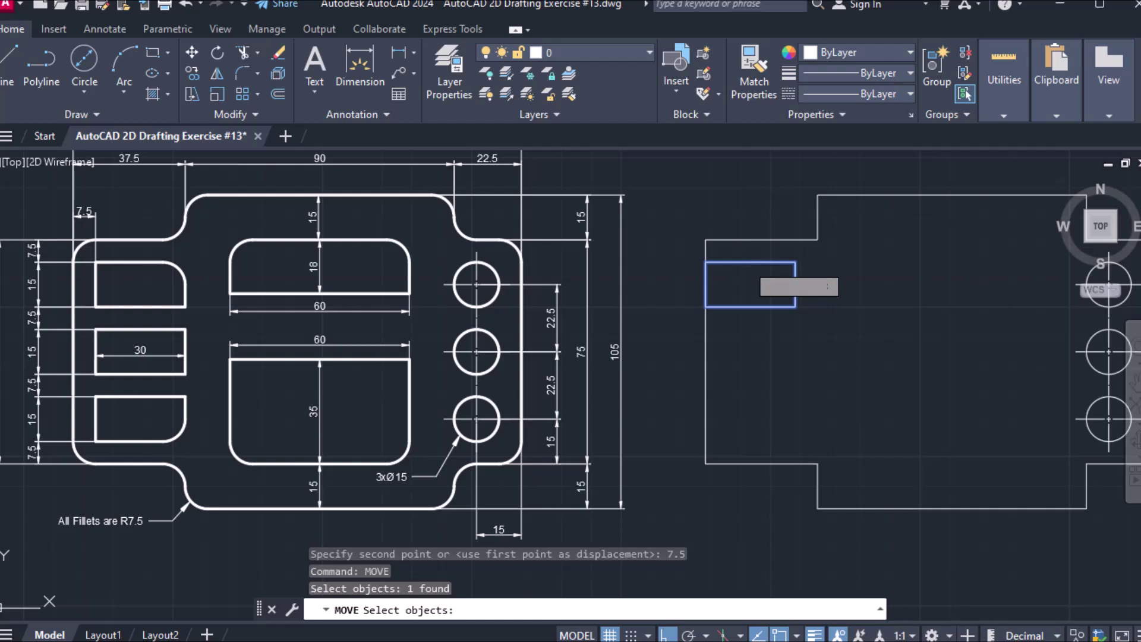
key("Return")
left_click(718, 249)
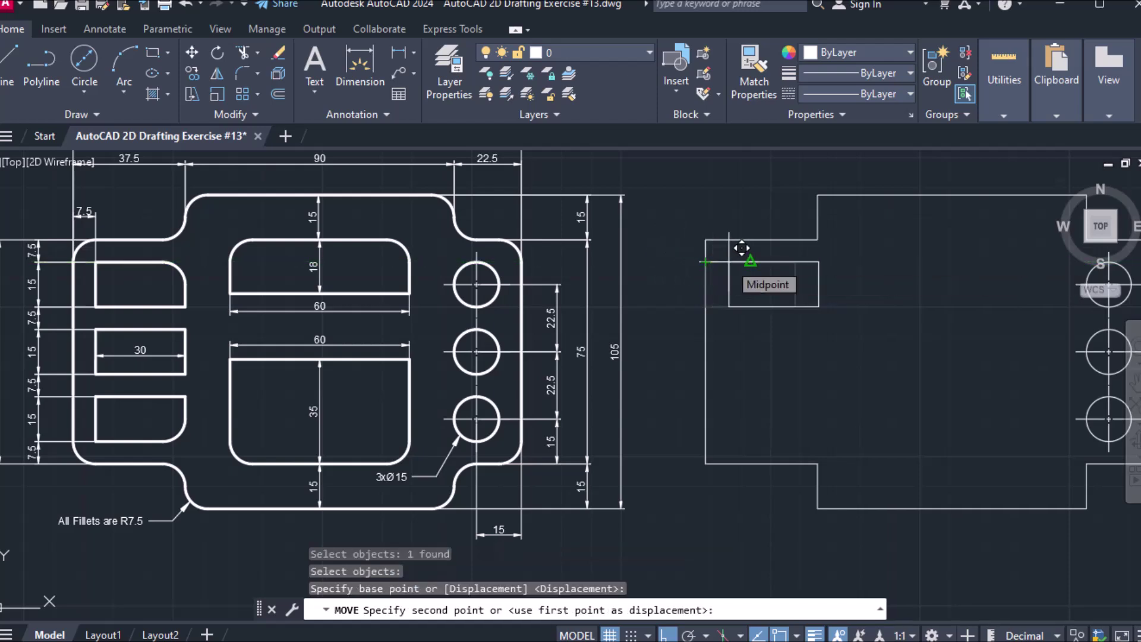
type("7.5")
key("Return")
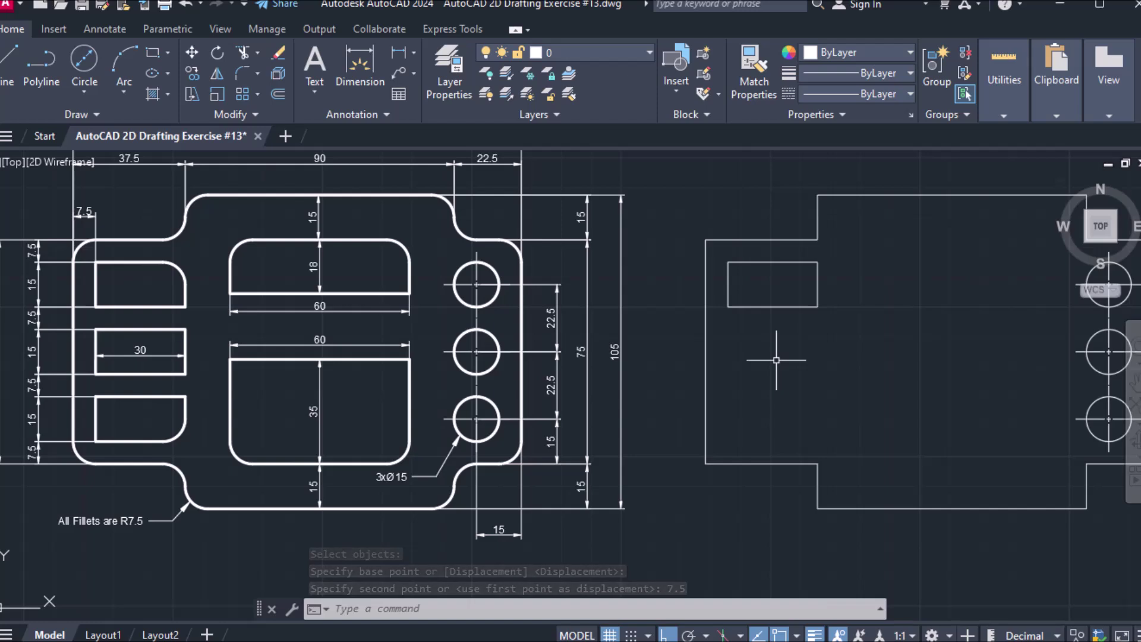
Step: Copy the 30 by 15 rectangle by its upper left corner straight down, leaving a 7.5 gap below the original's lower left corner
type("co")
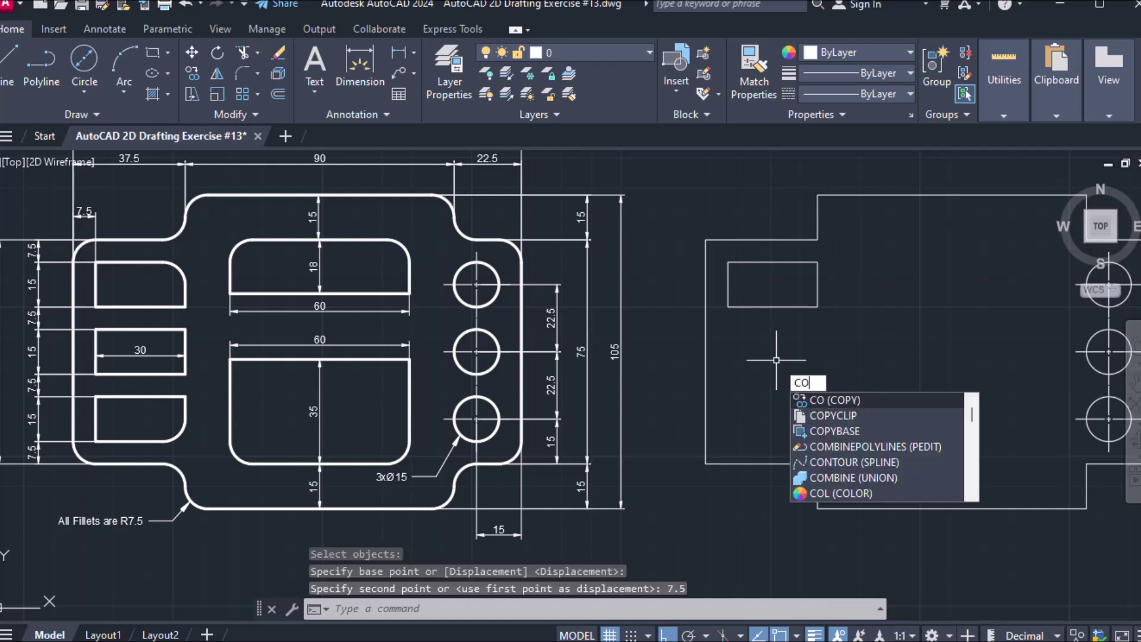
key("Return")
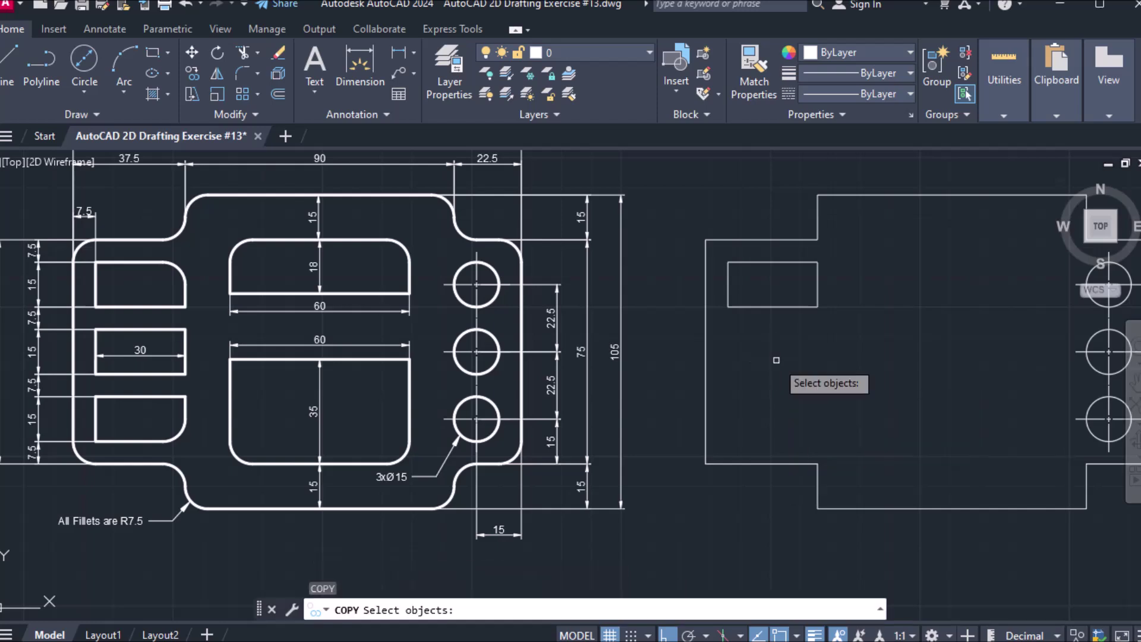
left_click(810, 304)
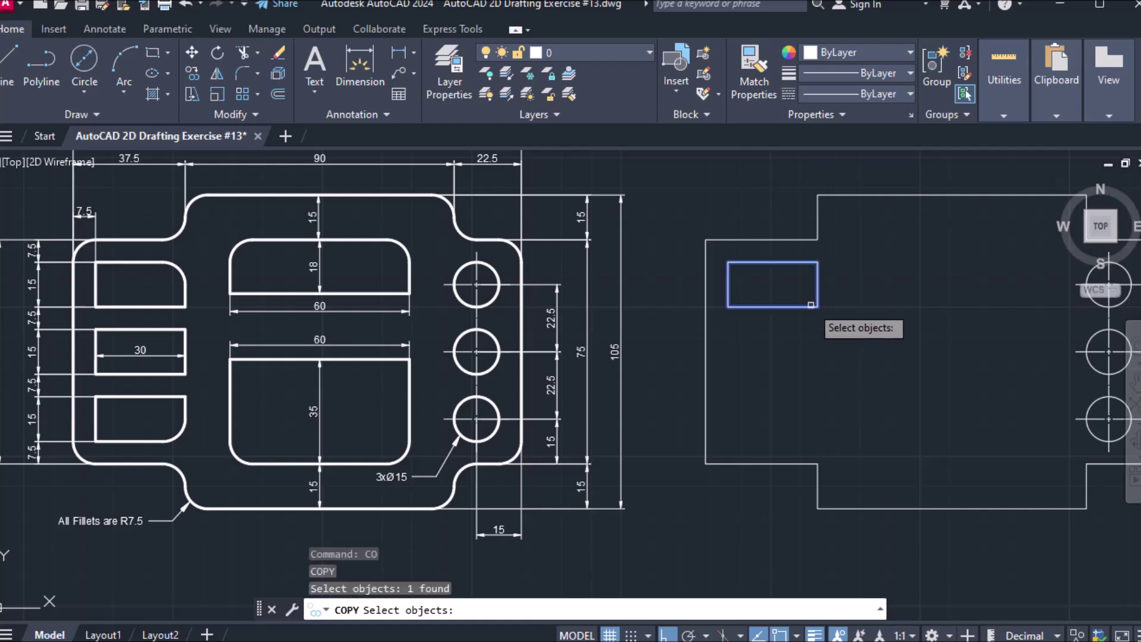
key("Return")
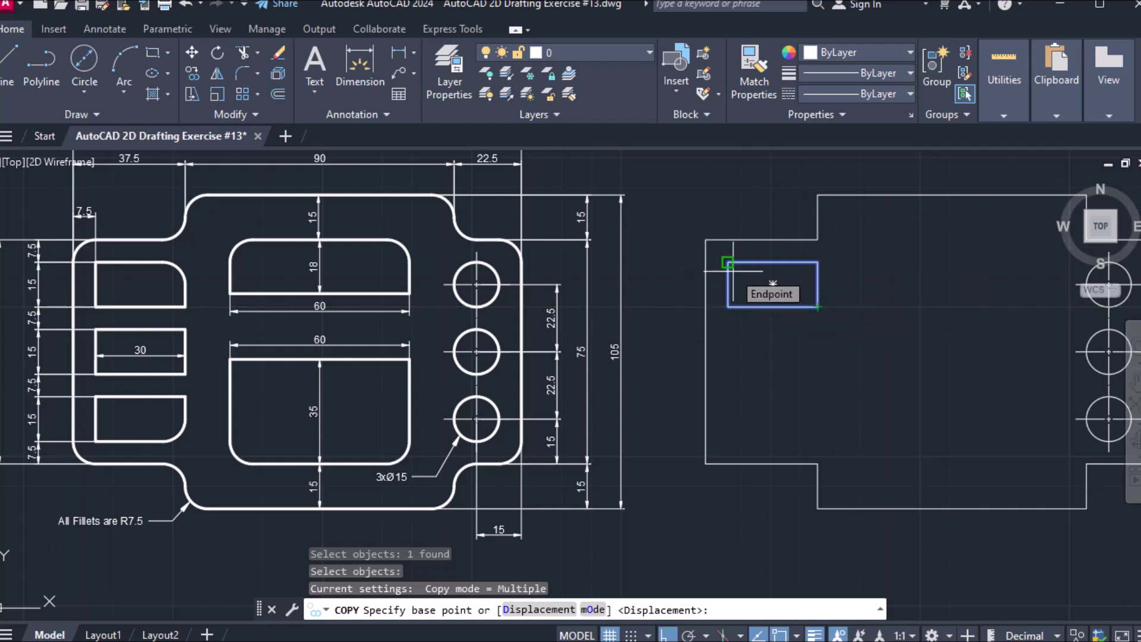
left_click(734, 271)
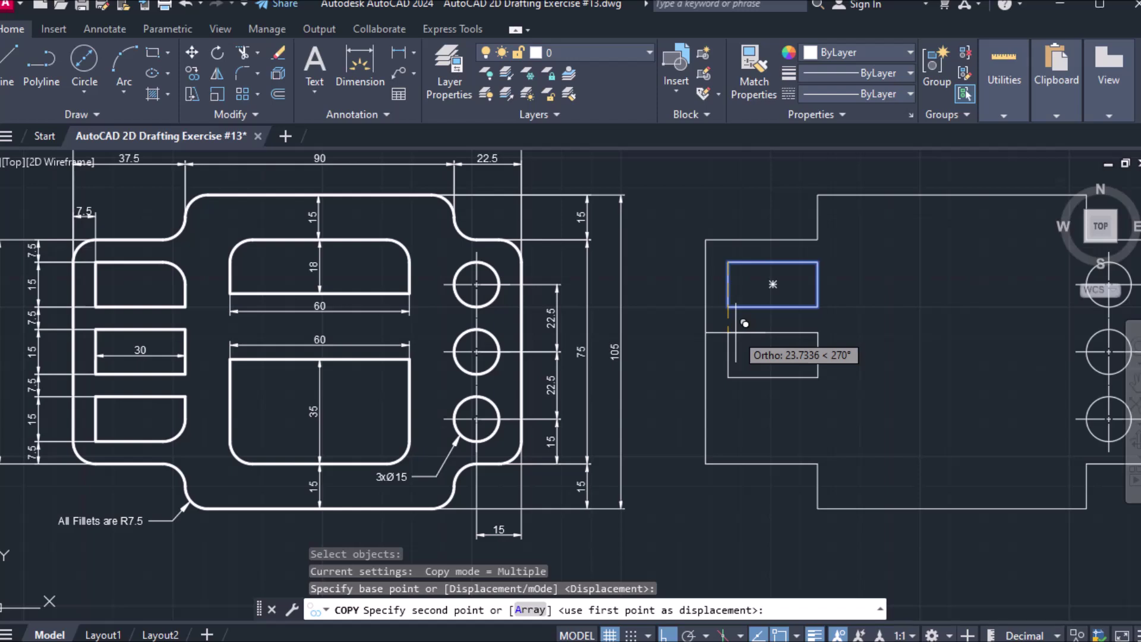
right_click(735, 321, "shift")
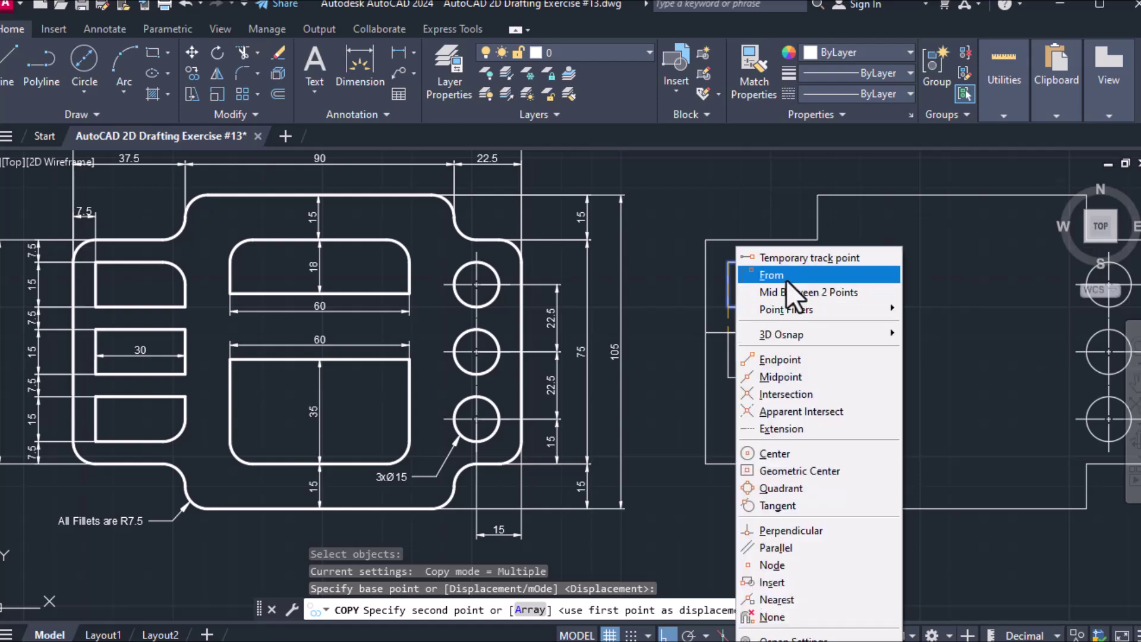
left_click(786, 276)
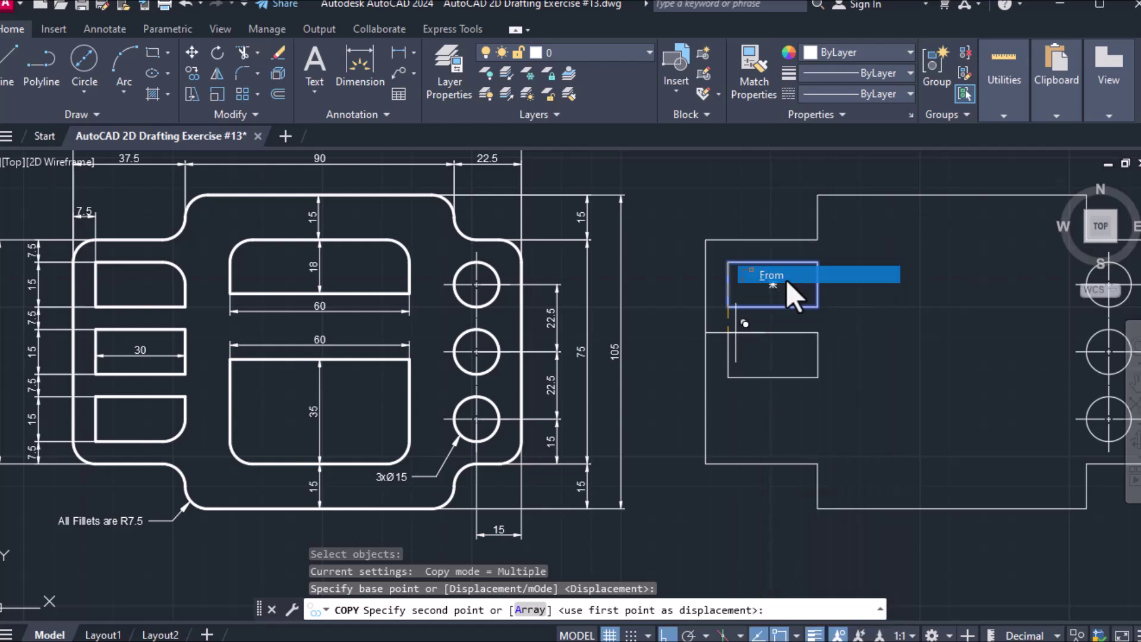
left_click(736, 298)
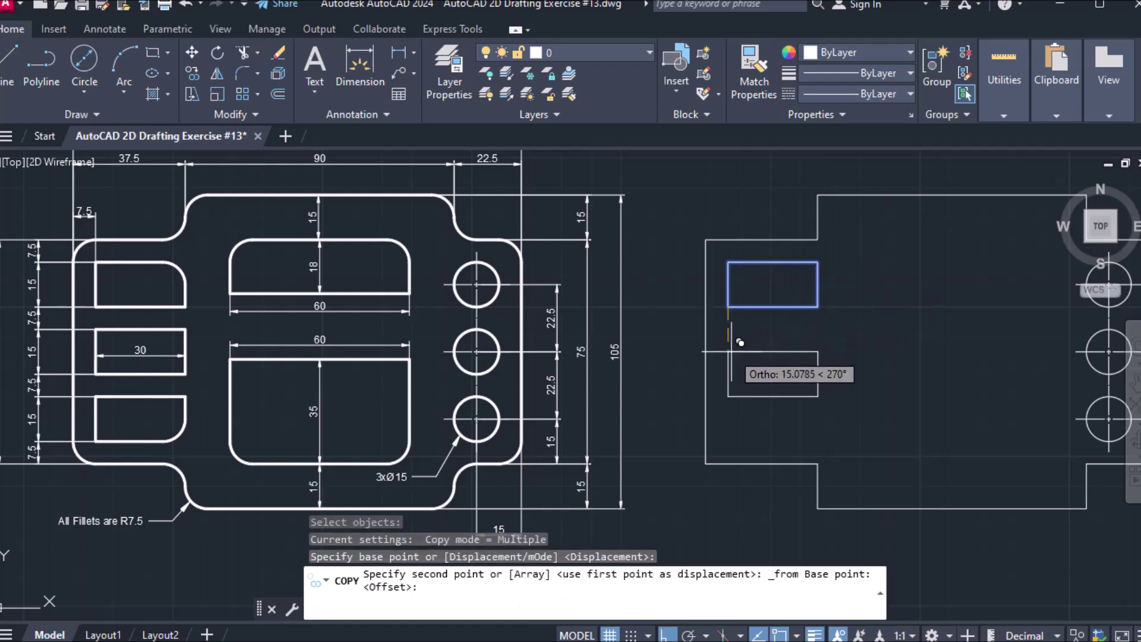
type("7.5")
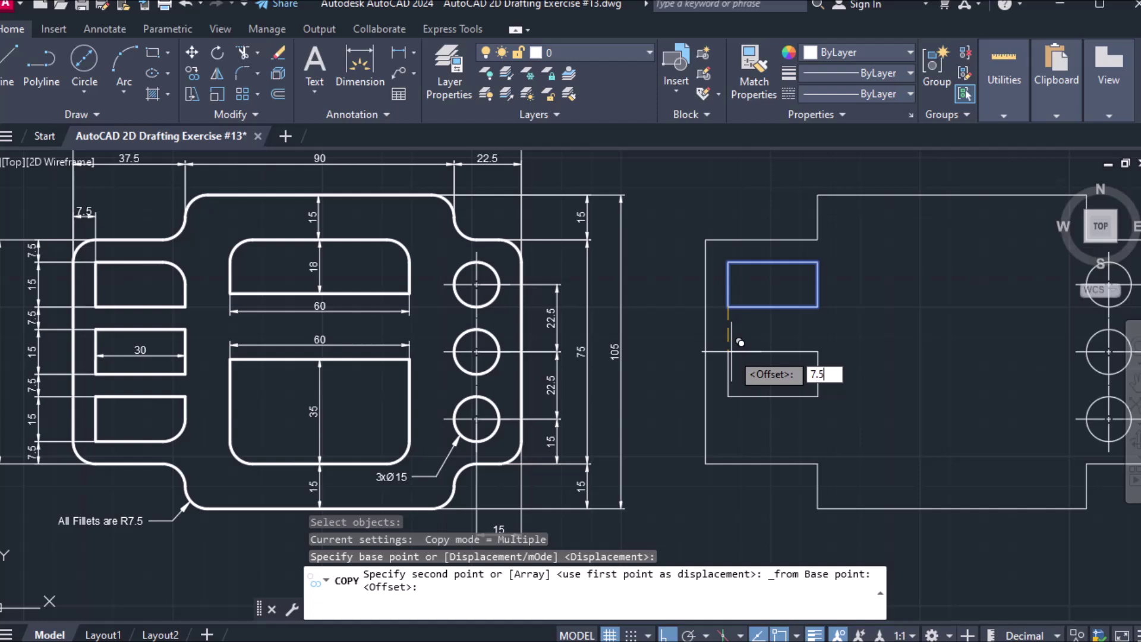
key("Return")
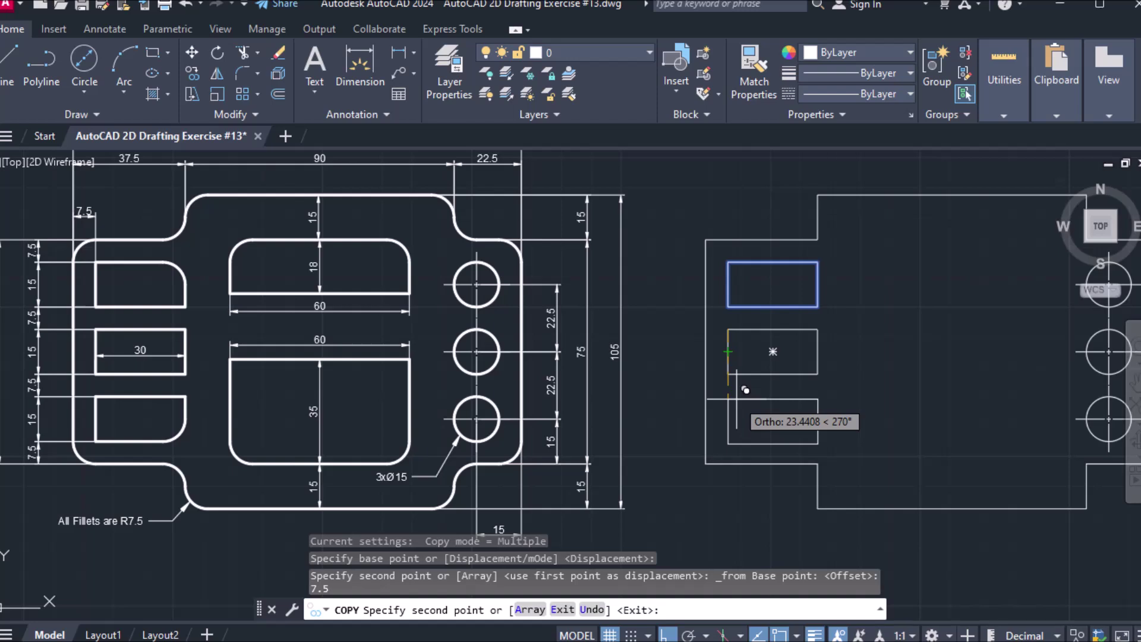
Step: Place a second copy of the 30 by 15 rectangle straight down, offset 7.5 from the middle rectangle's lower left corner
right_click(745, 390, "shift")
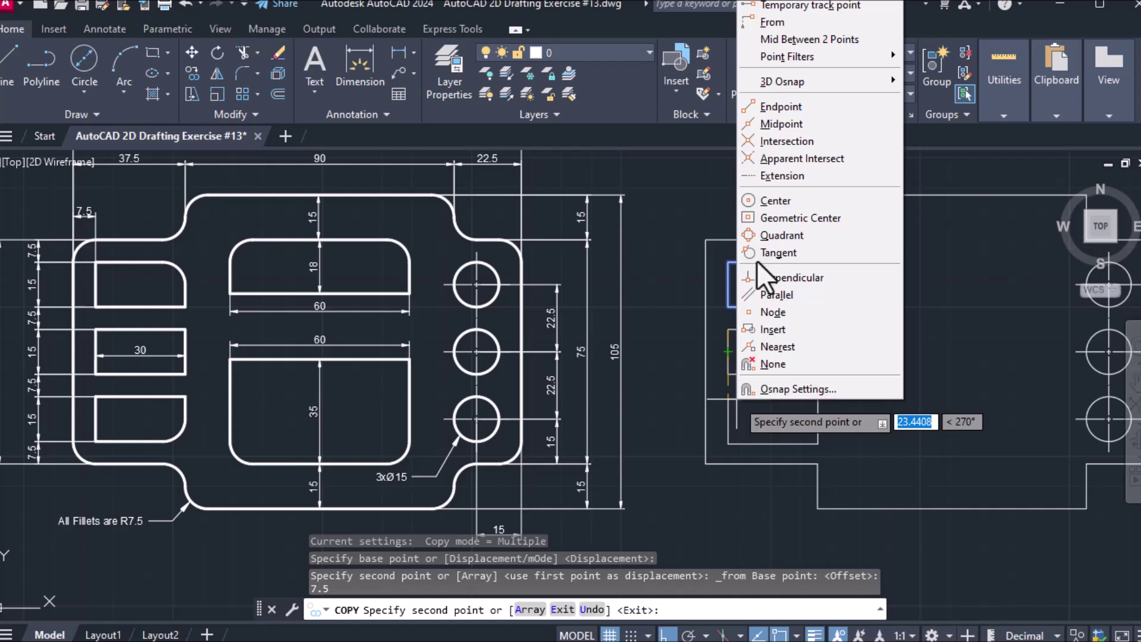
left_click(772, 22)
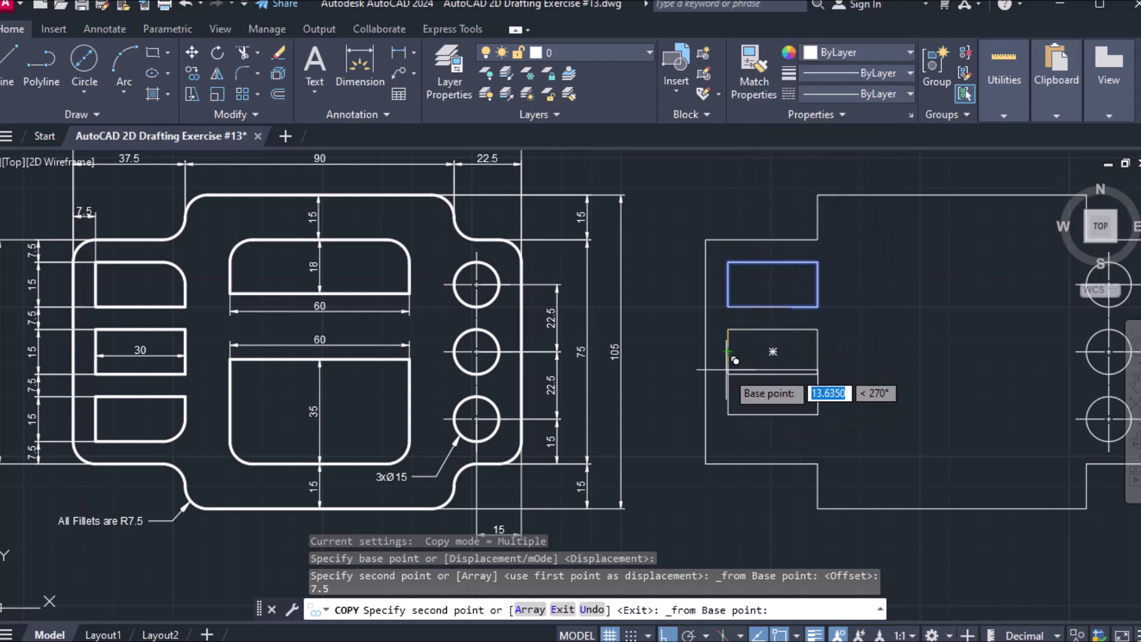
left_click(730, 389)
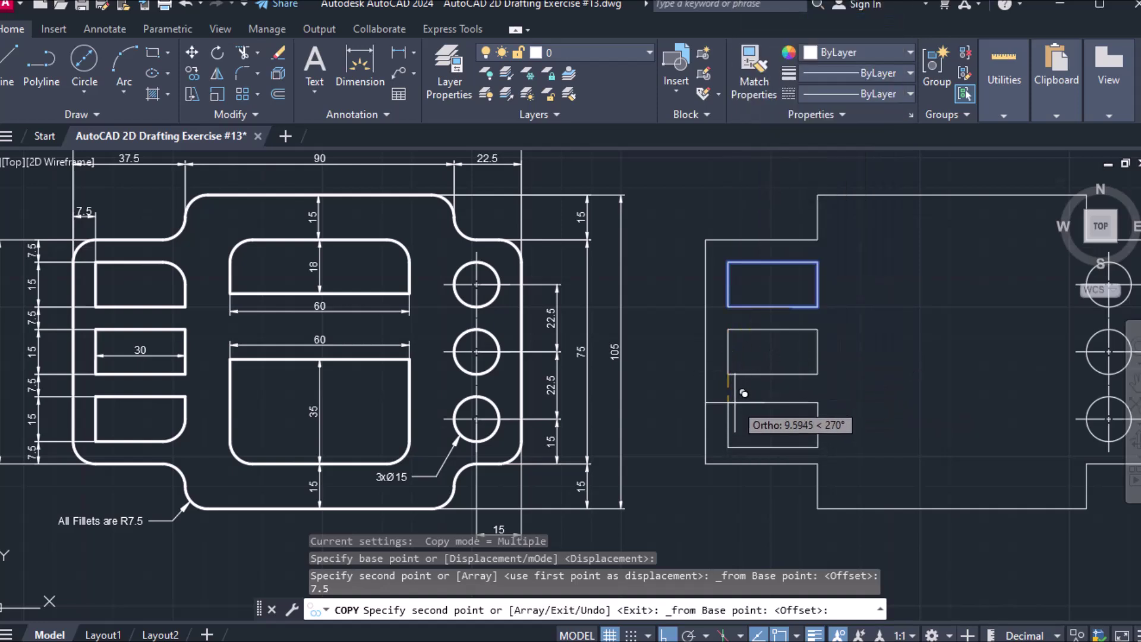
type("7")
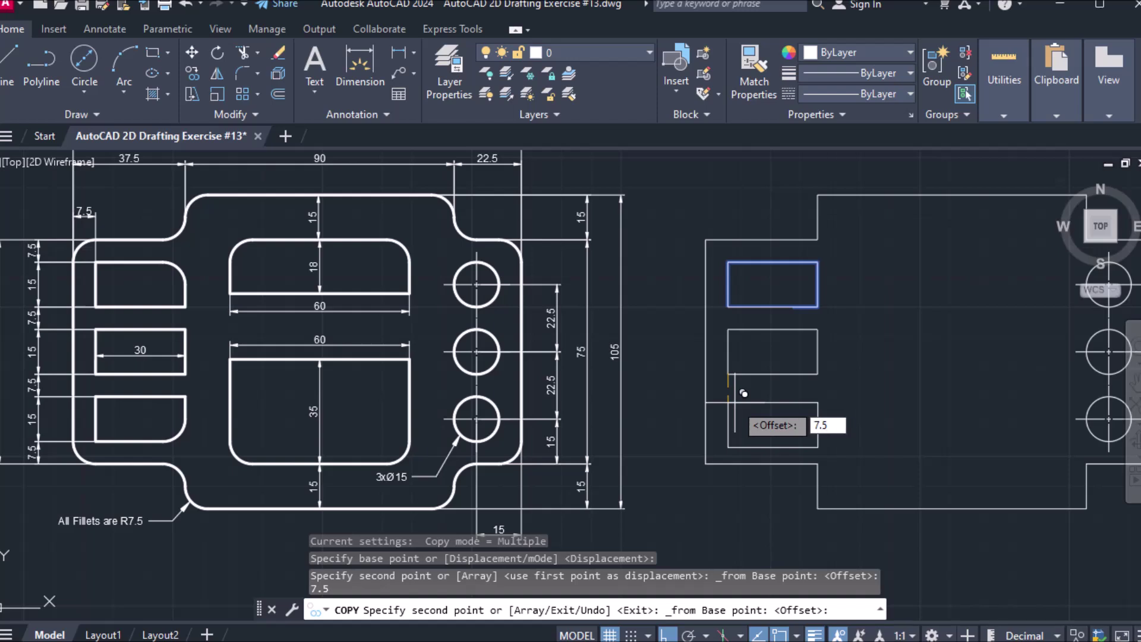
type(".5")
key("Return")
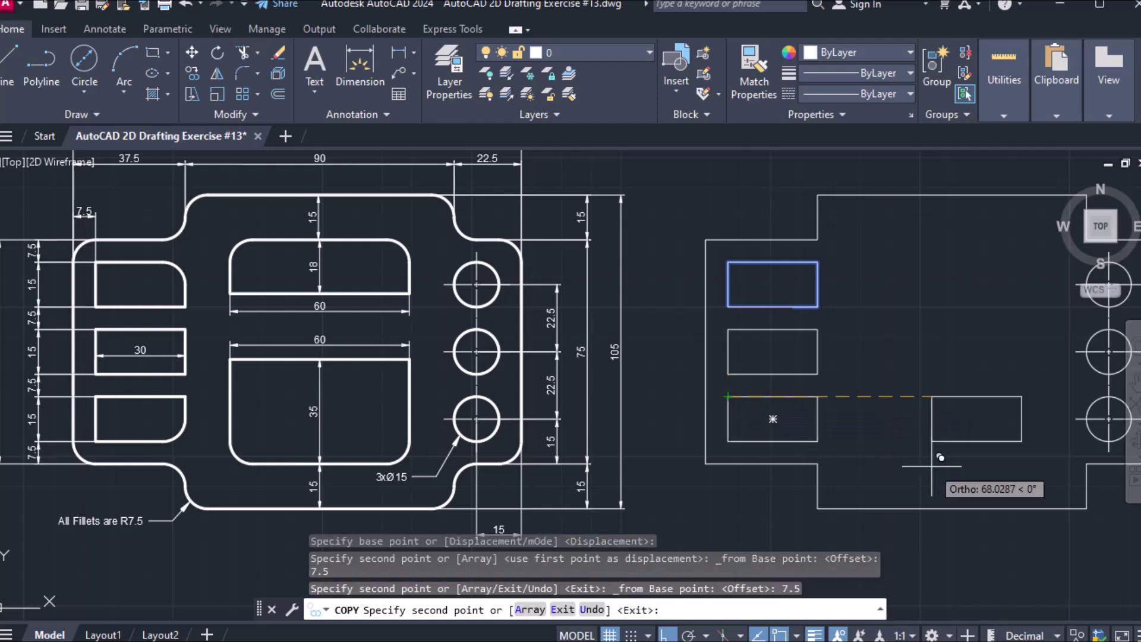
key("Escape")
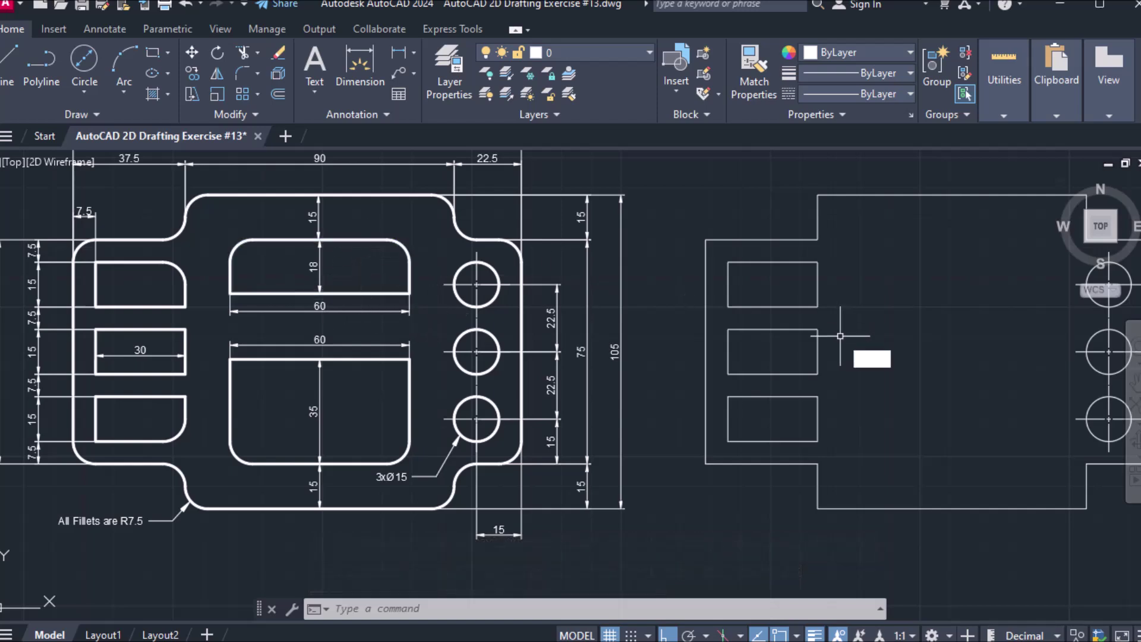
Step: Draw a rectangle 60 wide and 18 high inside the upper middle part of the new outline
key("Return")
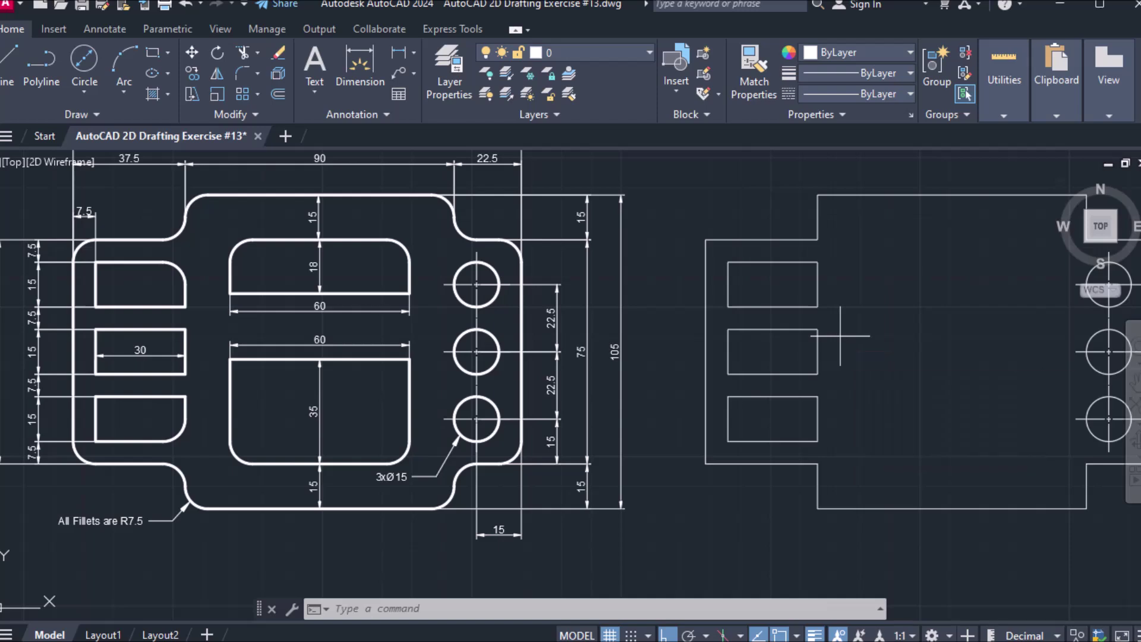
left_click(872, 274)
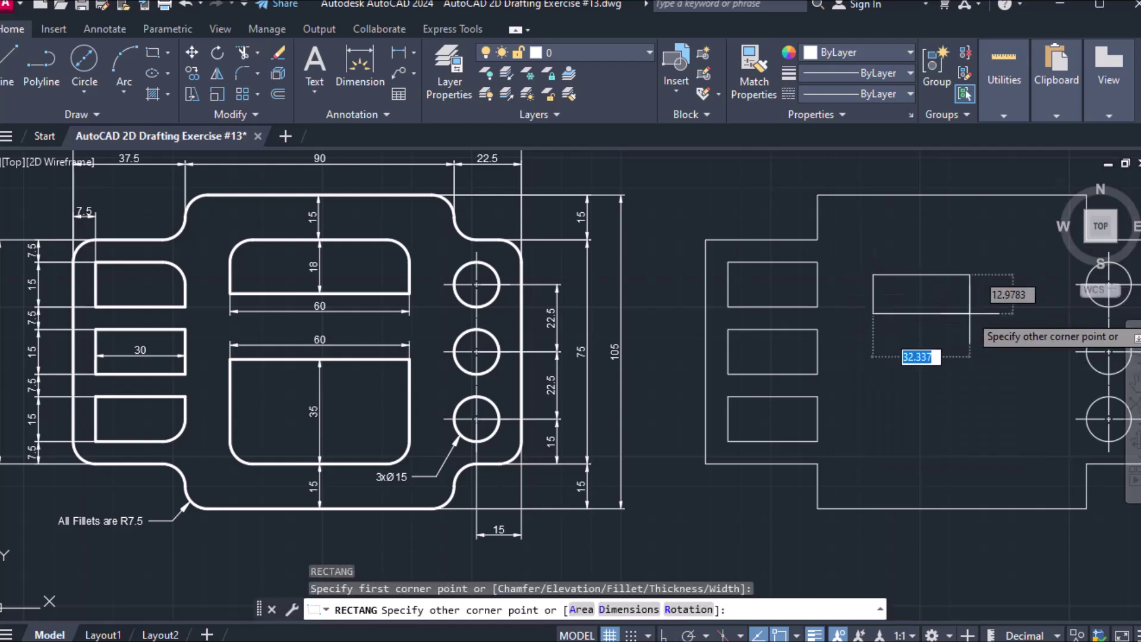
key("Tab")
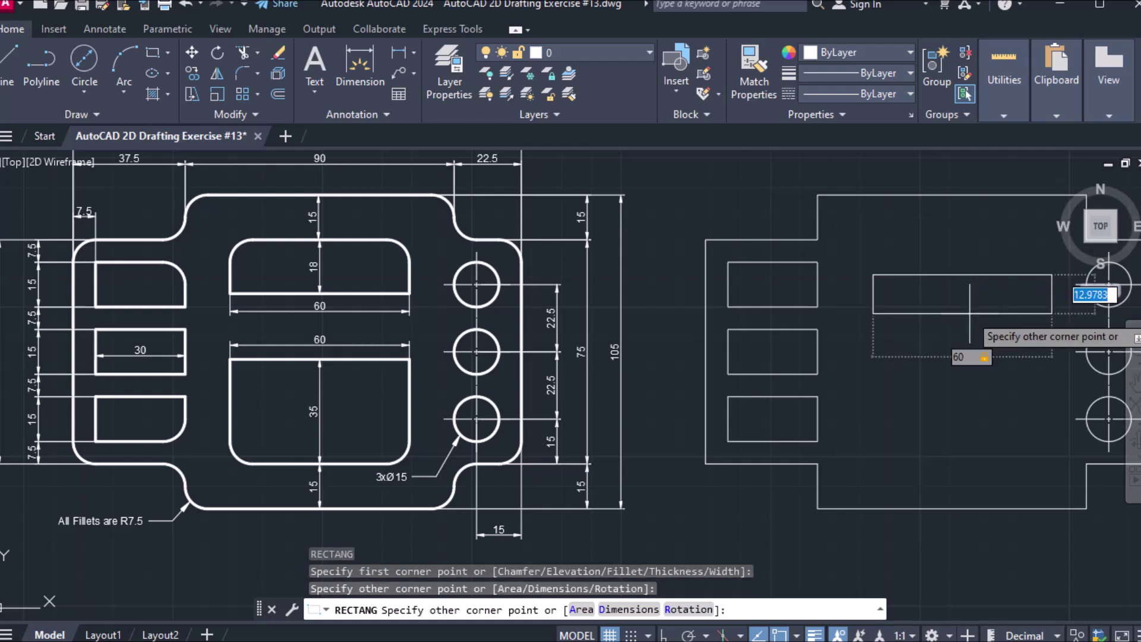
type("18")
key("Return")
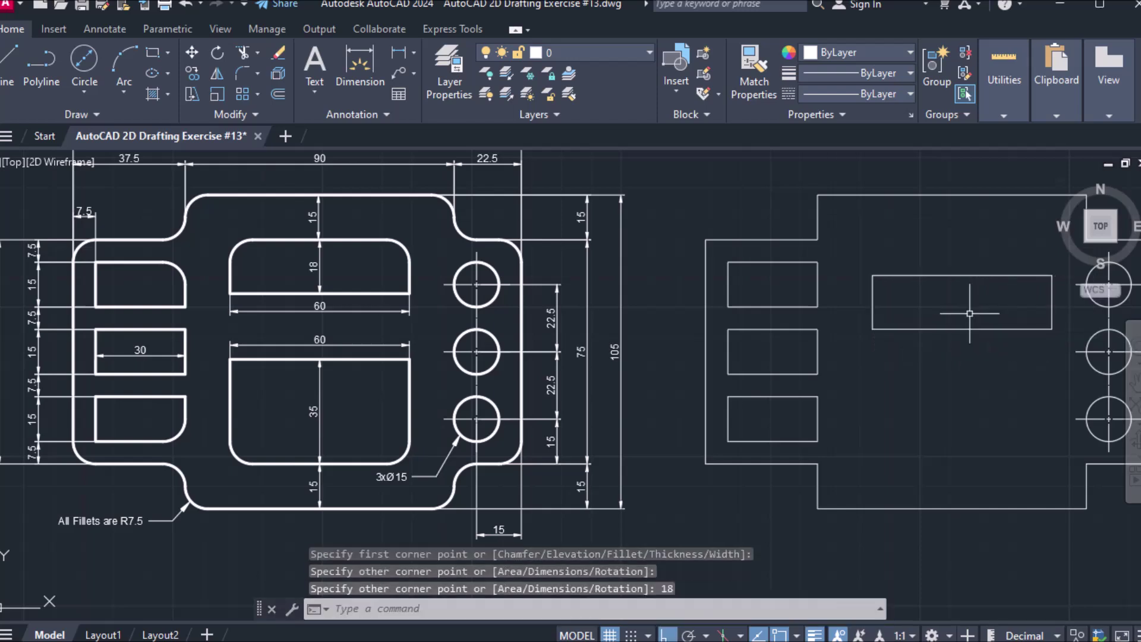
Step: Move the 60 by 18 rectangle by the midpoint of its upper edge onto the midpoint of the outline's top edge
middle_click_drag(969, 313, 898, 315)
type("move")
key("Return")
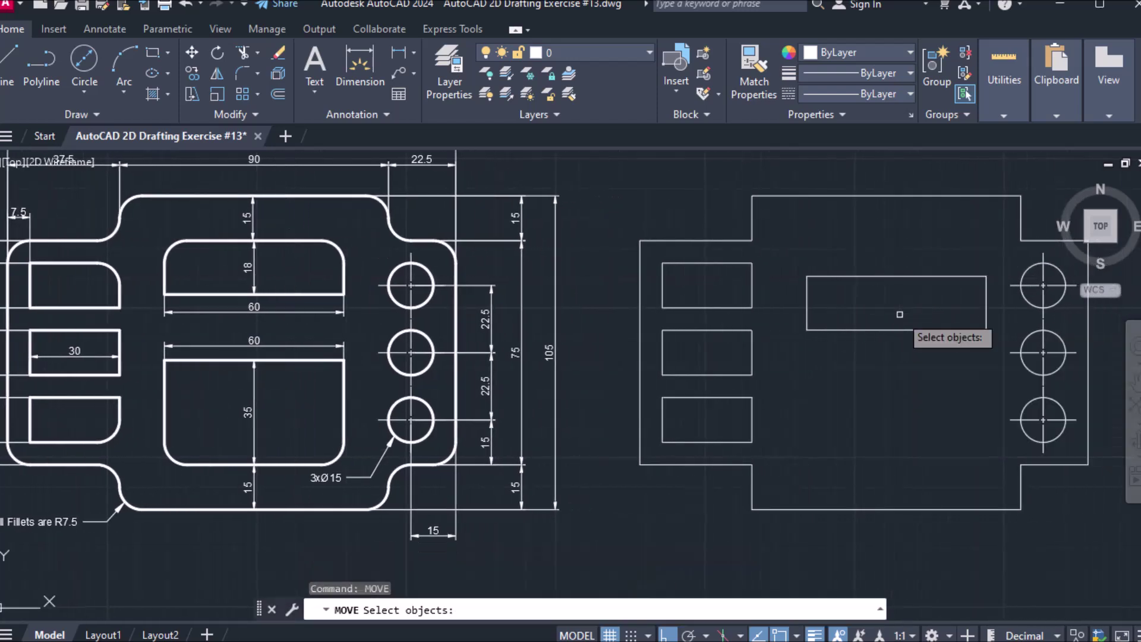
left_click(903, 273)
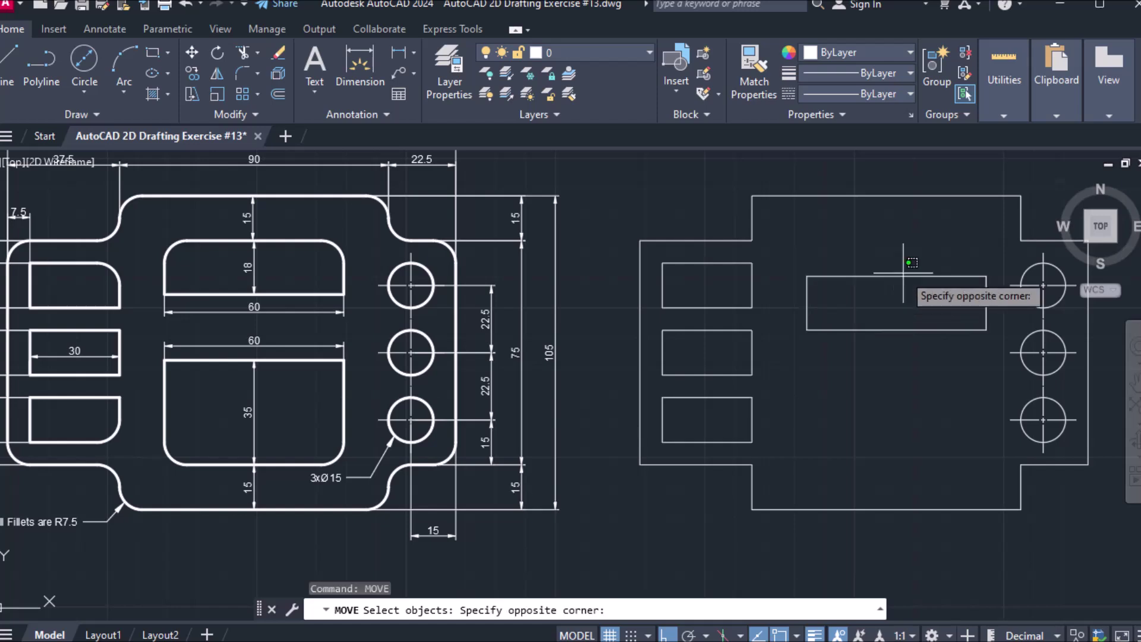
left_click(903, 273)
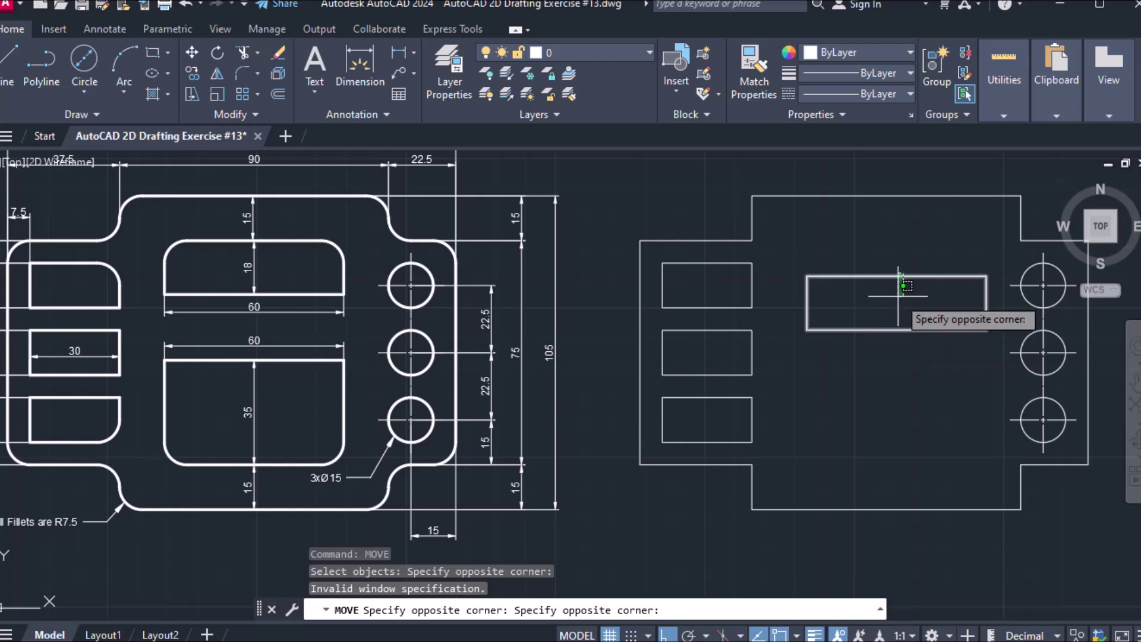
key("Escape")
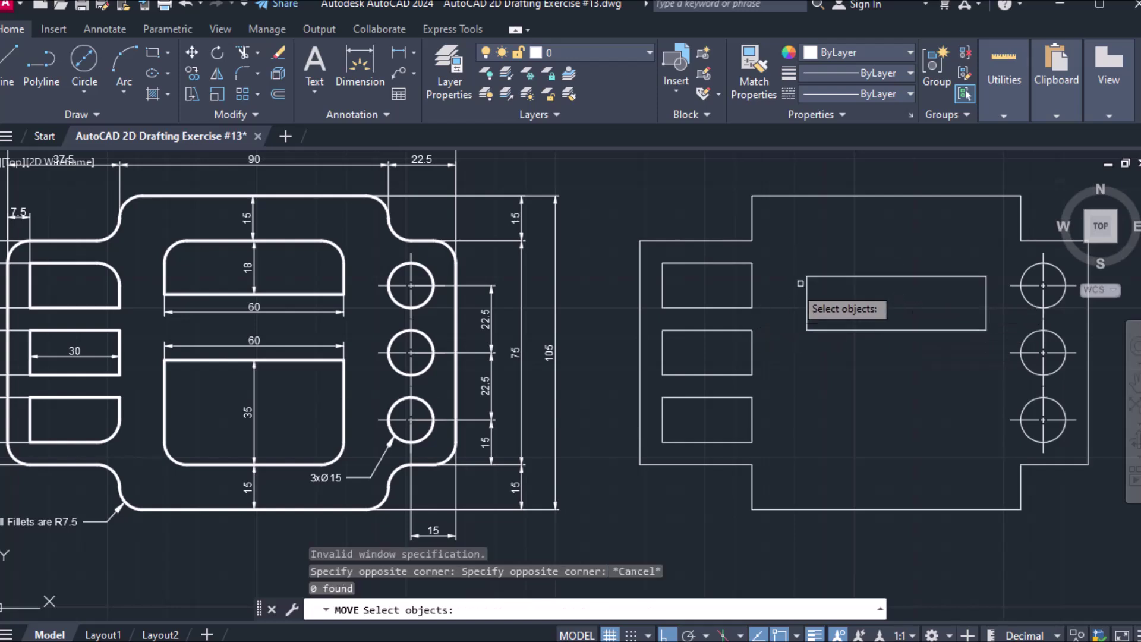
left_click(849, 277)
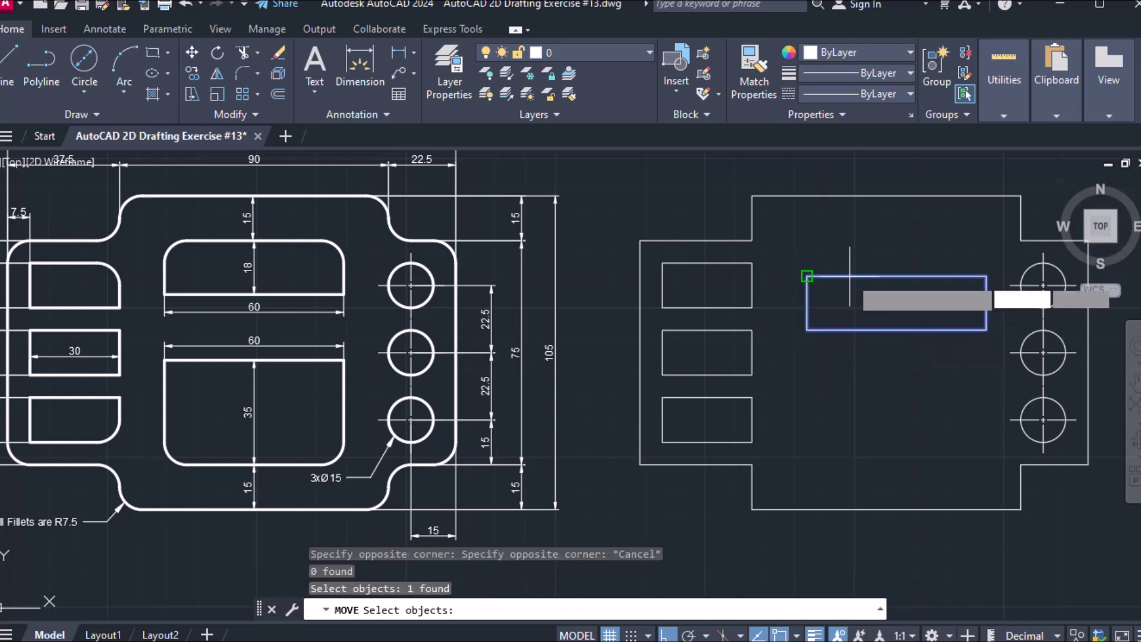
key("Return")
left_click(897, 275)
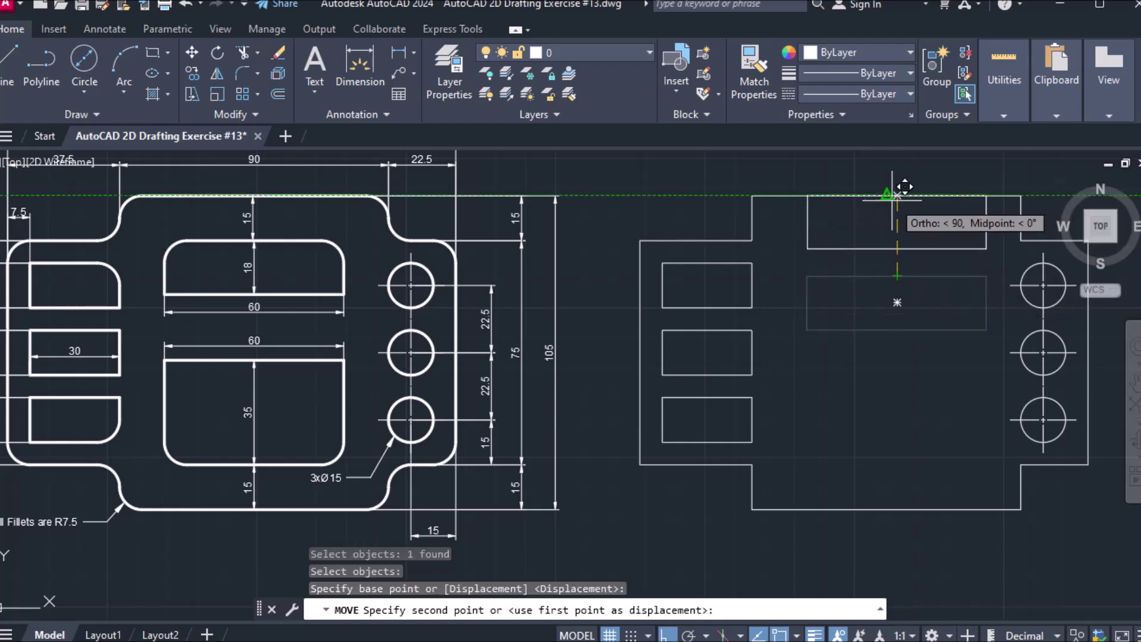
left_click(889, 187)
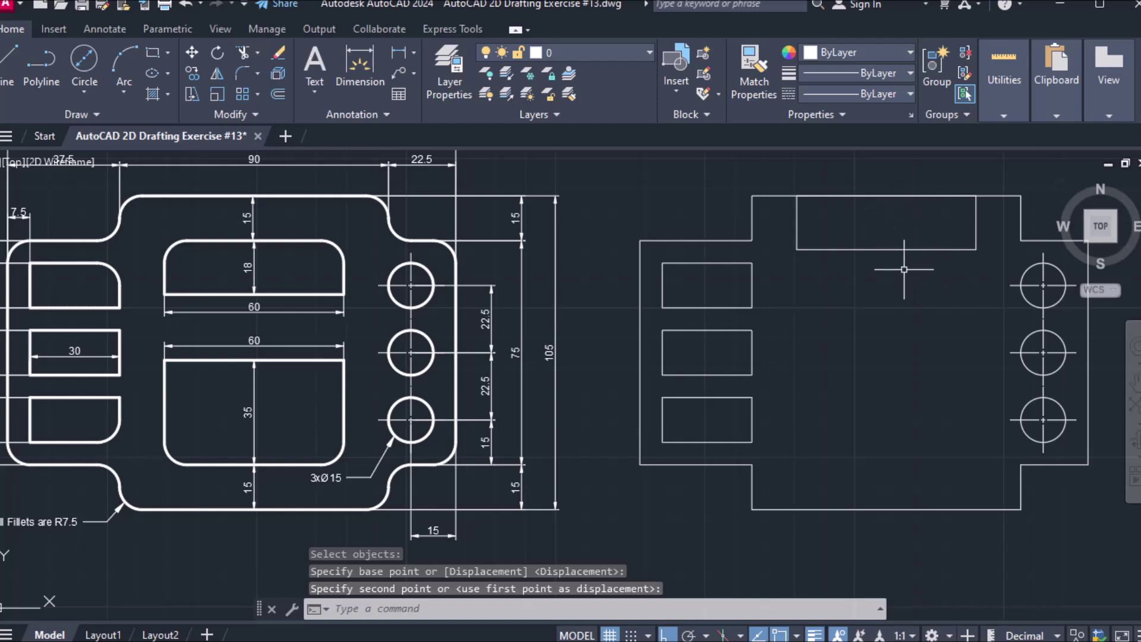
Step: Move the 60 by 18 rectangle straight down 15 from the midpoint of the outline's top edge
type("move")
key("Return")
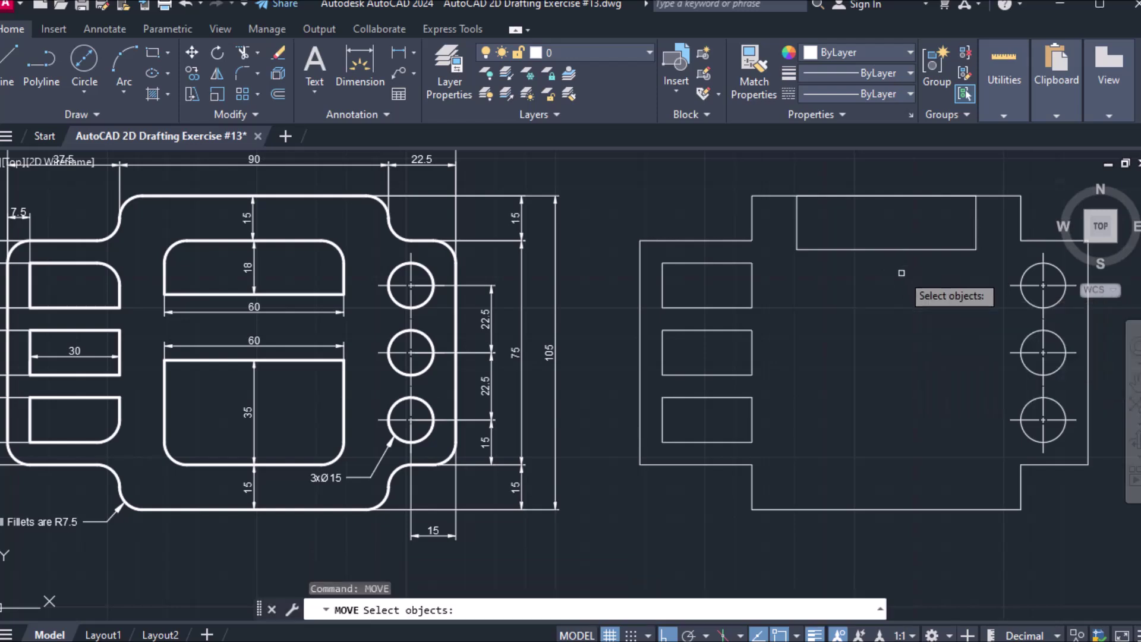
left_click(902, 240)
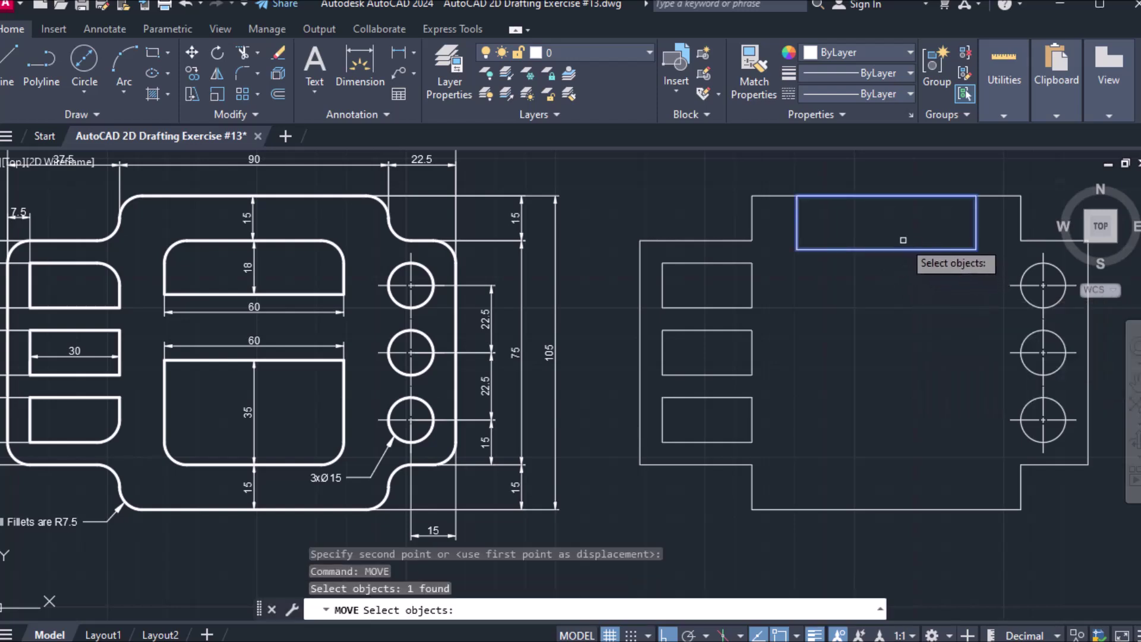
key("Return")
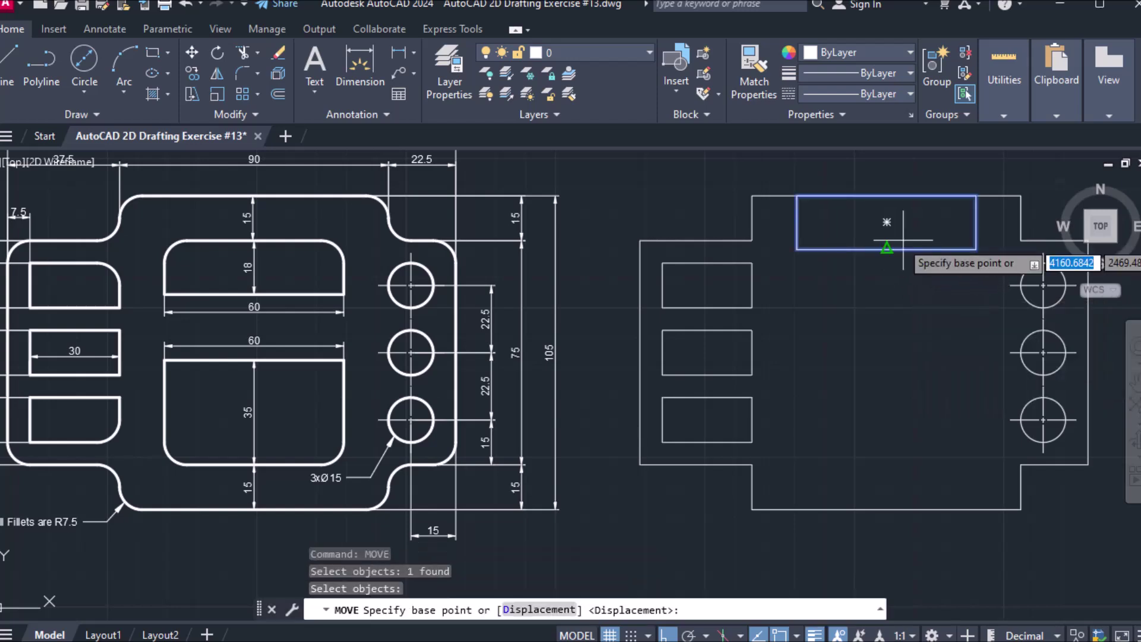
left_click(887, 196)
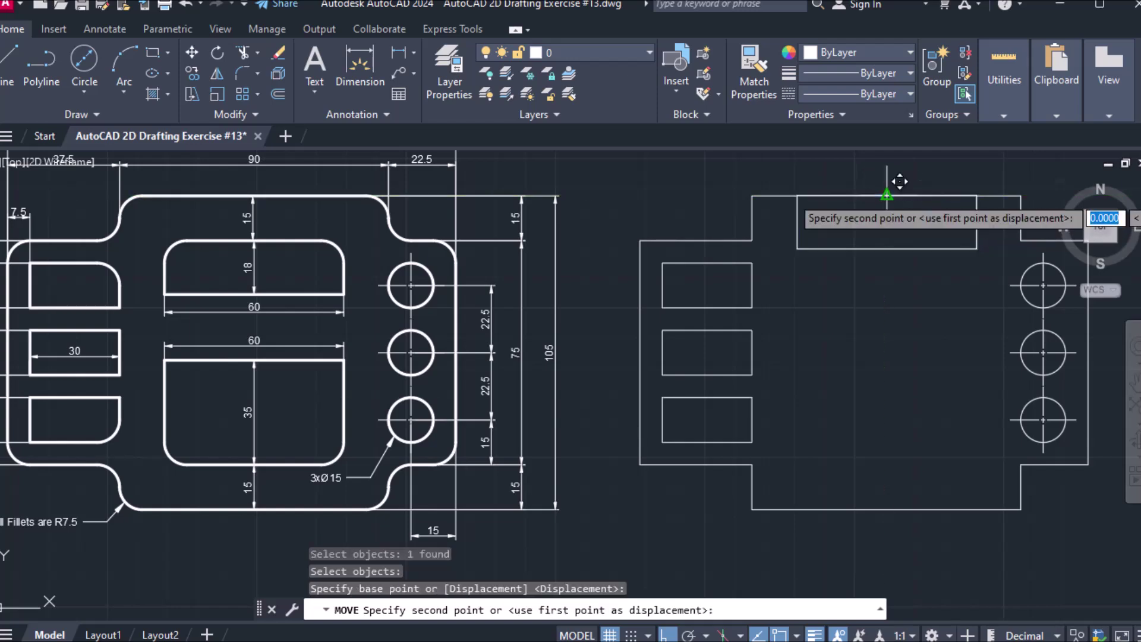
type("15")
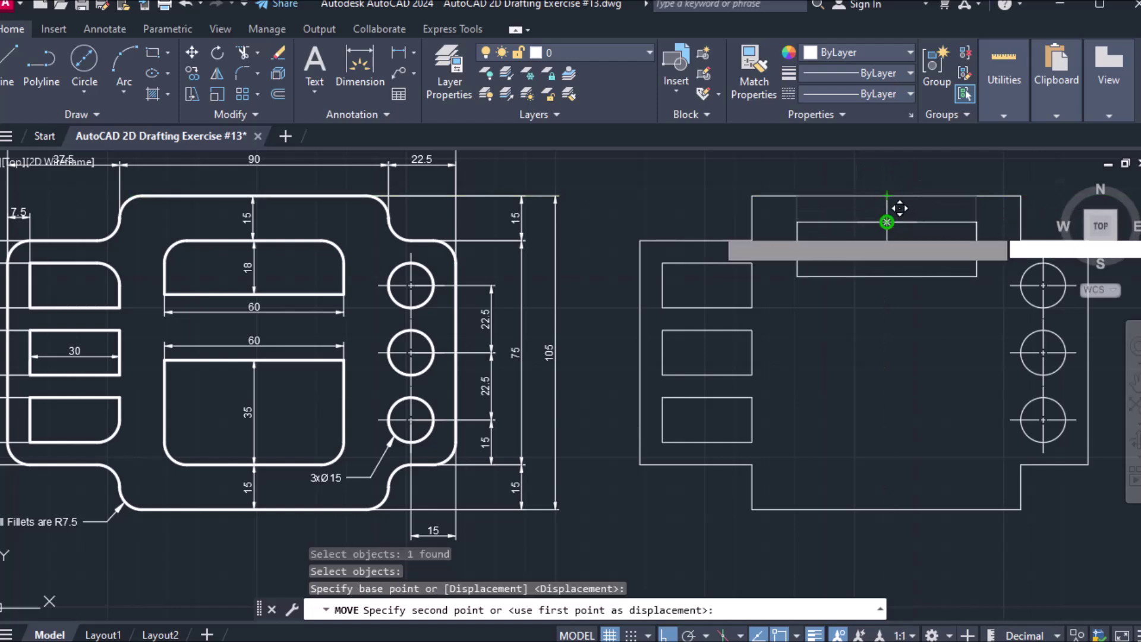
key("Return")
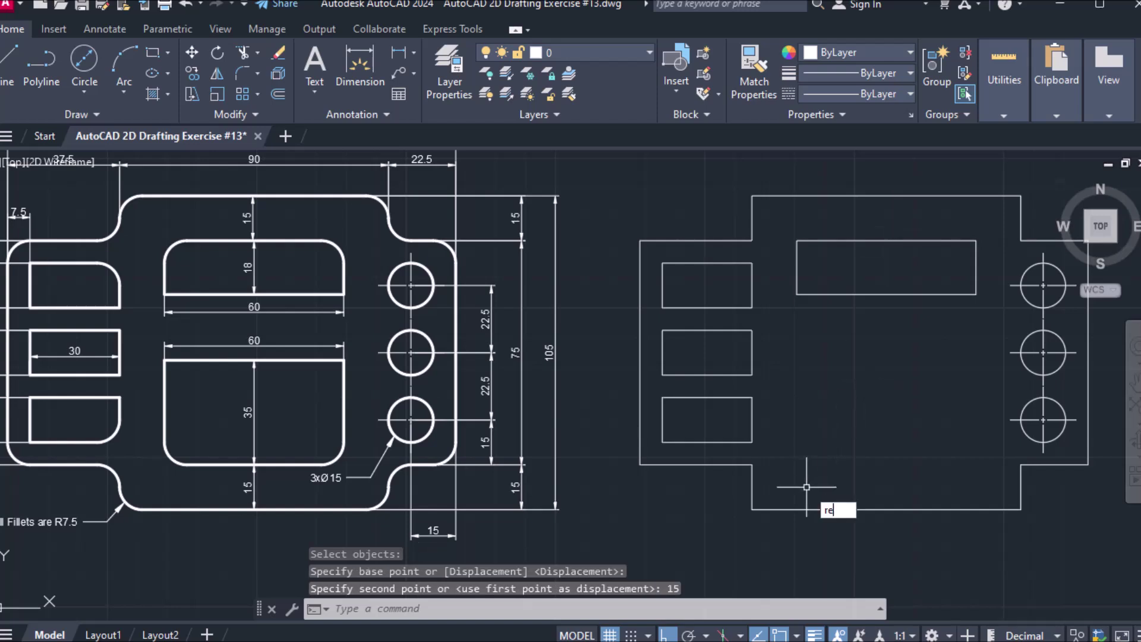
key("Return")
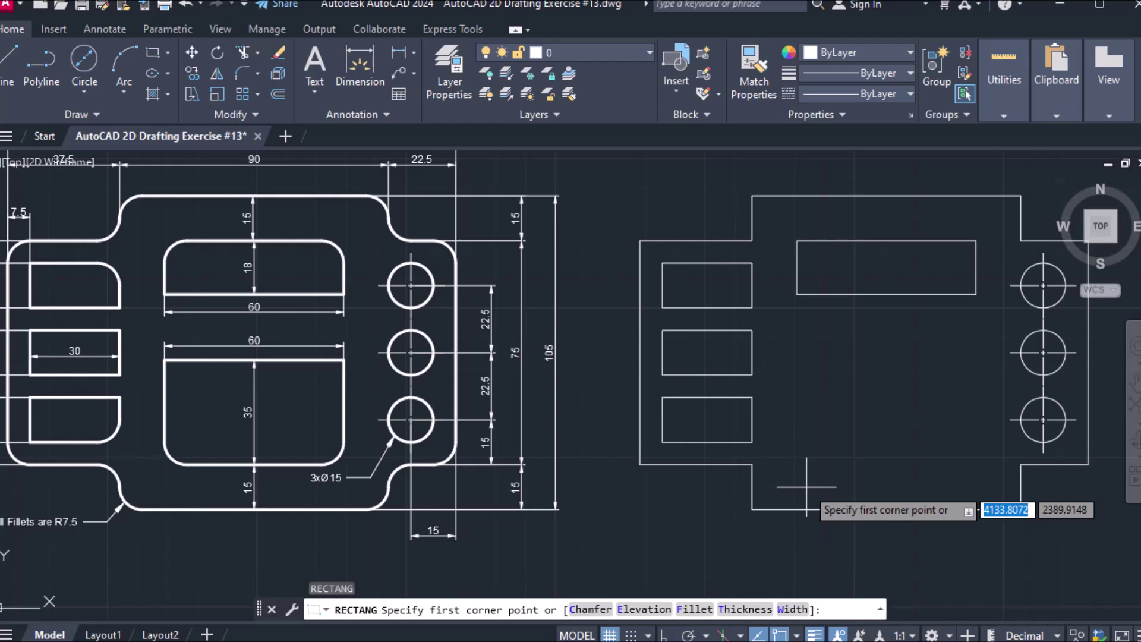
left_click(802, 355)
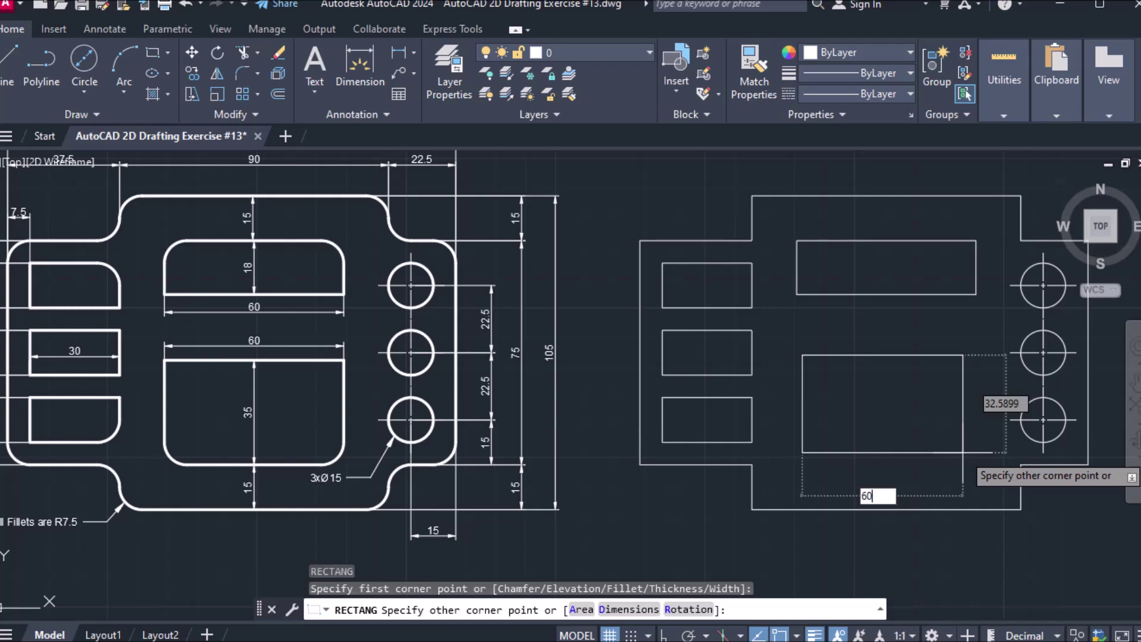
type("60")
key("Tab")
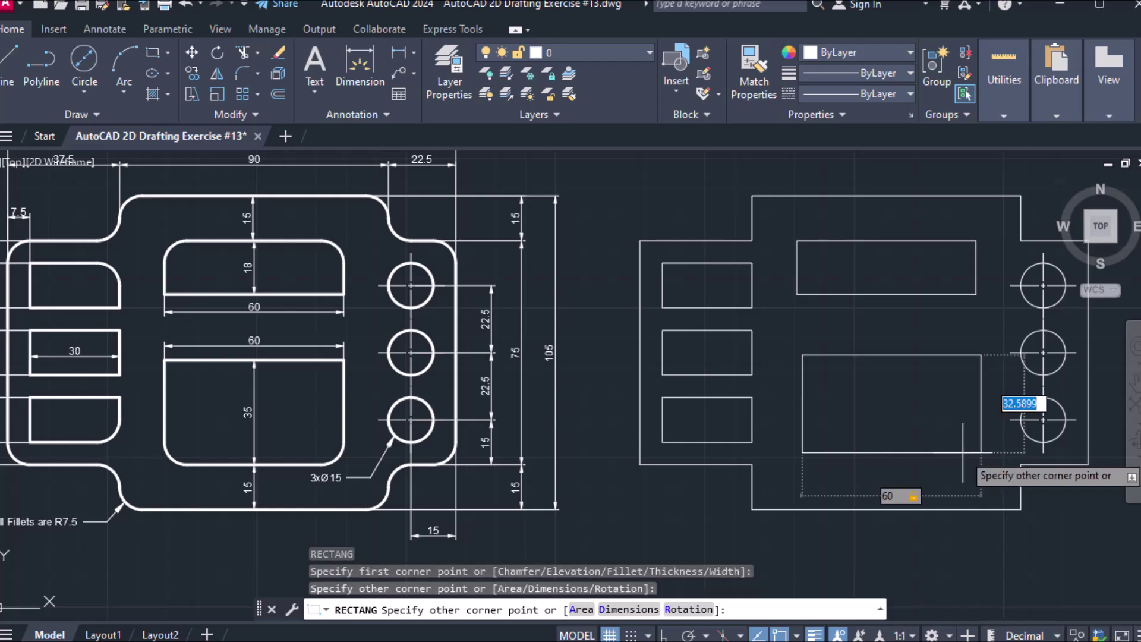
type("335")
key("Return")
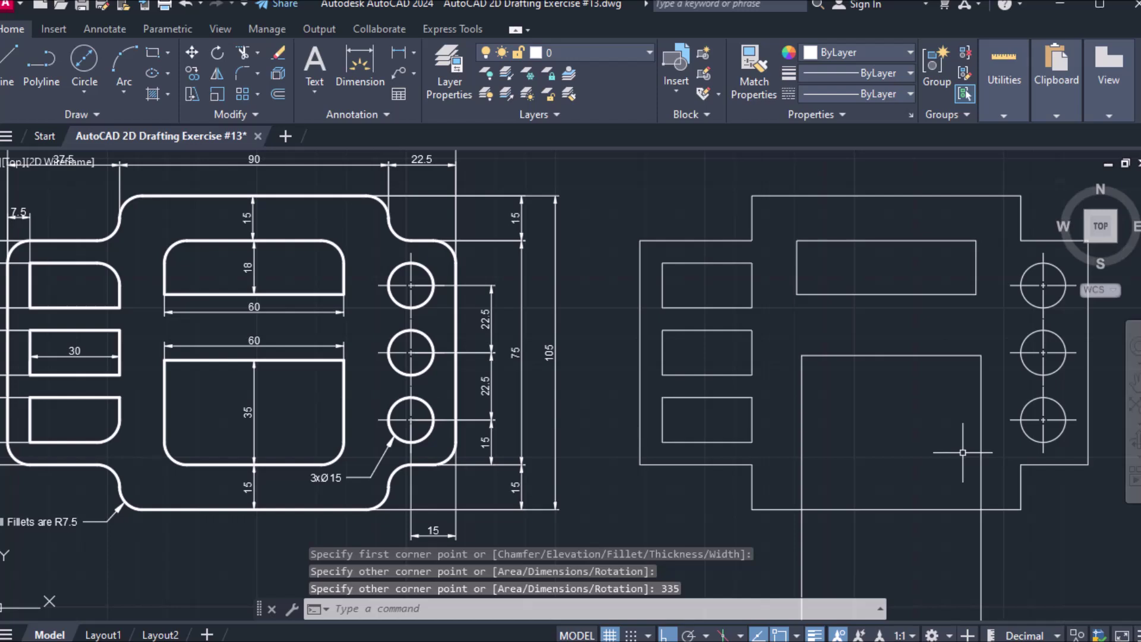
key("ctrl+z")
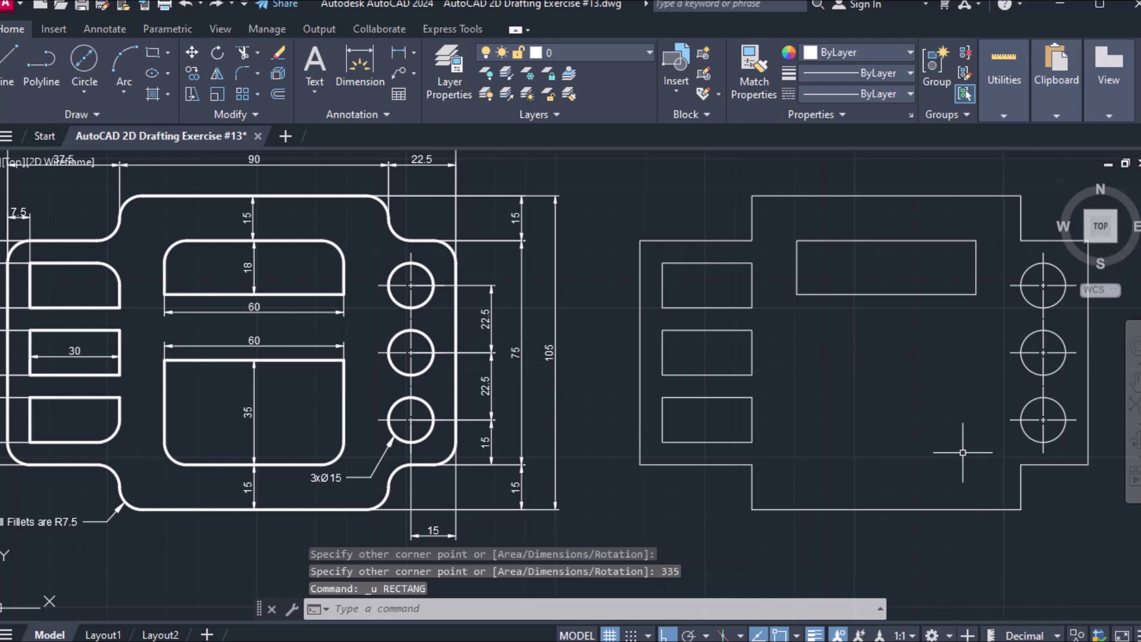
Step: Draw a rectangle 60 wide and 35 high inside the outline, below the 60 by 18 rectangle
type("rec")
key("Return")
left_click(807, 355)
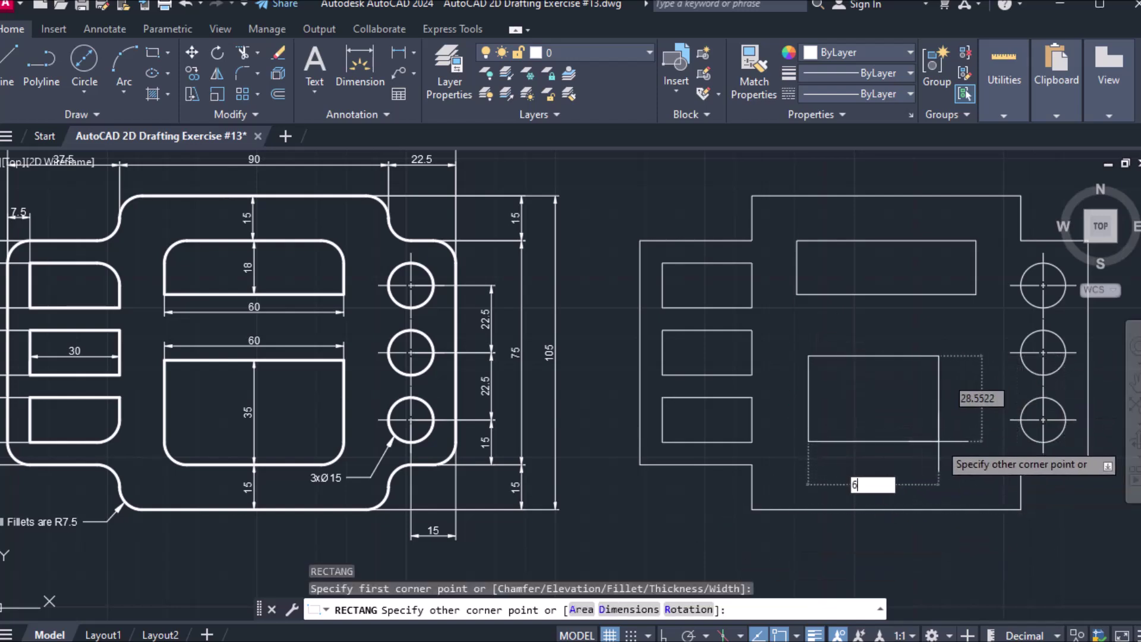
type("60")
key("Tab")
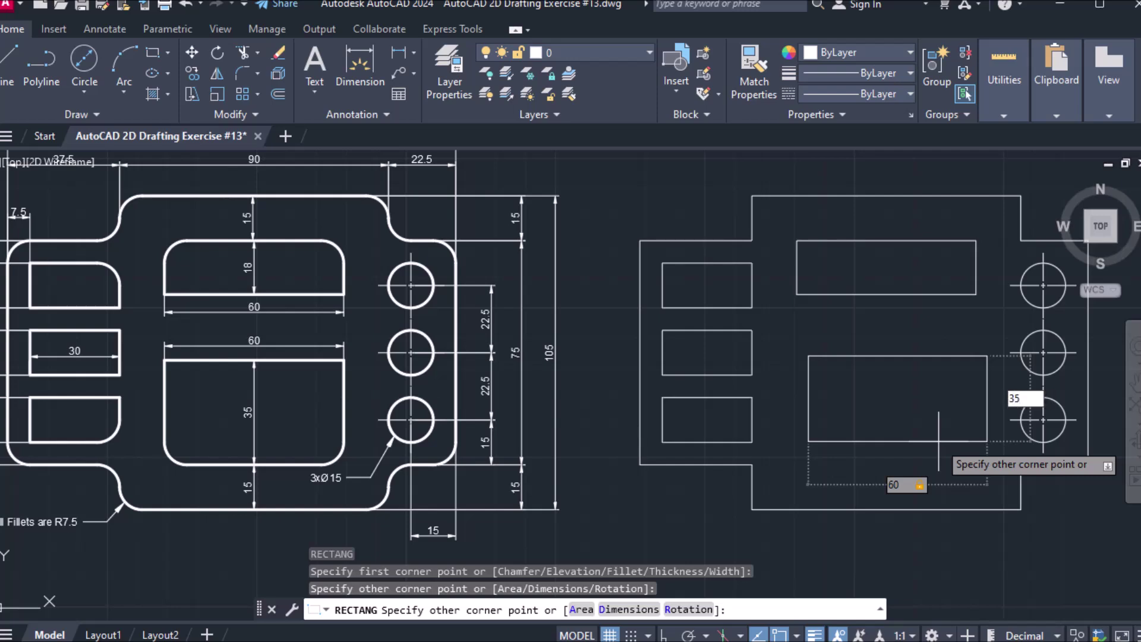
key("Return")
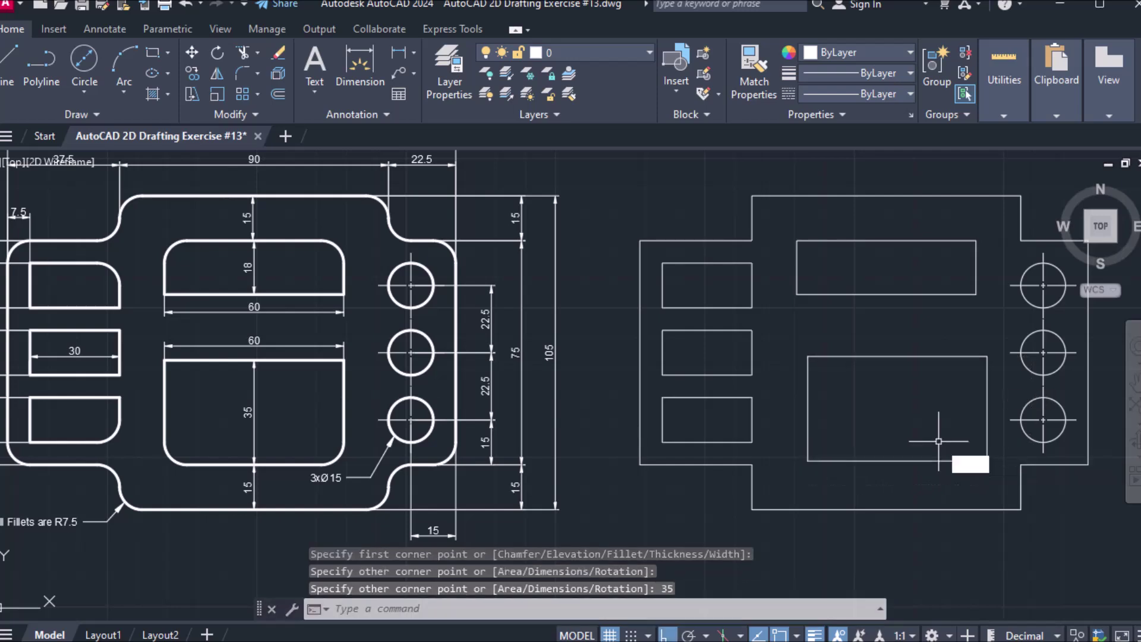
Step: Move the 60 by 35 rectangle by the midpoint of its lower edge onto the midpoint of the outline's bottom edge
type("move")
key("Return")
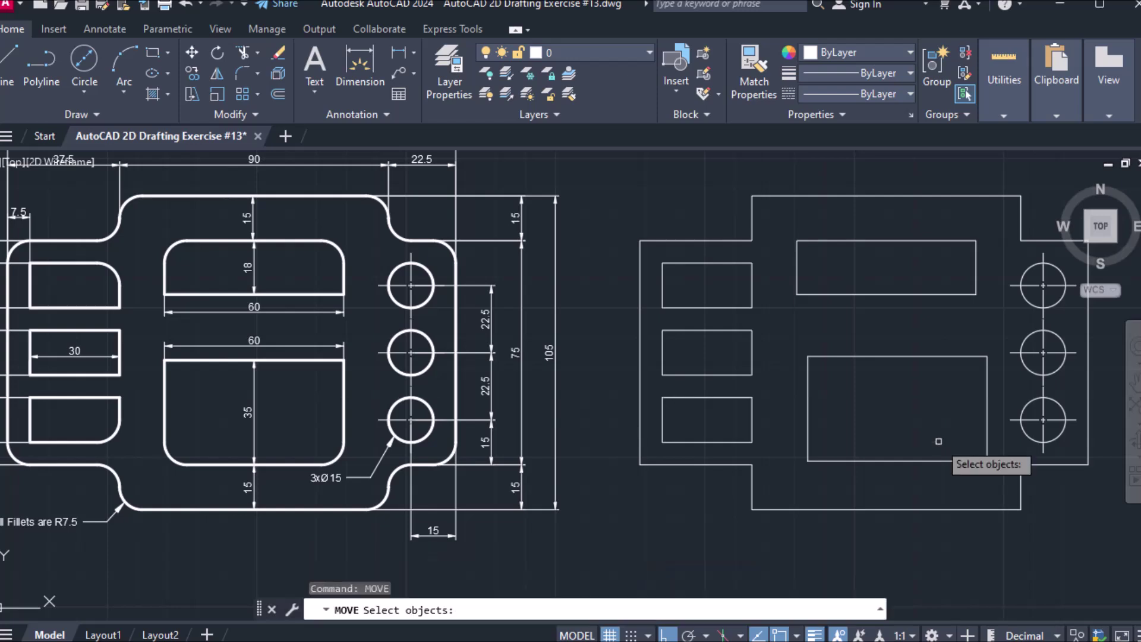
left_click(888, 459)
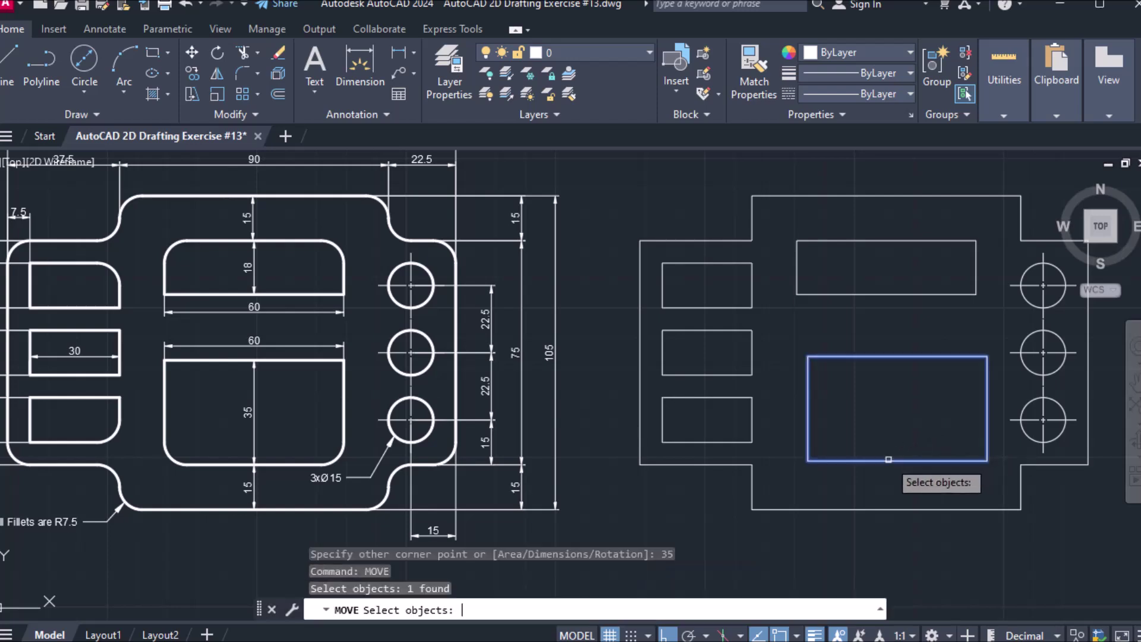
key("Return")
left_click(898, 460)
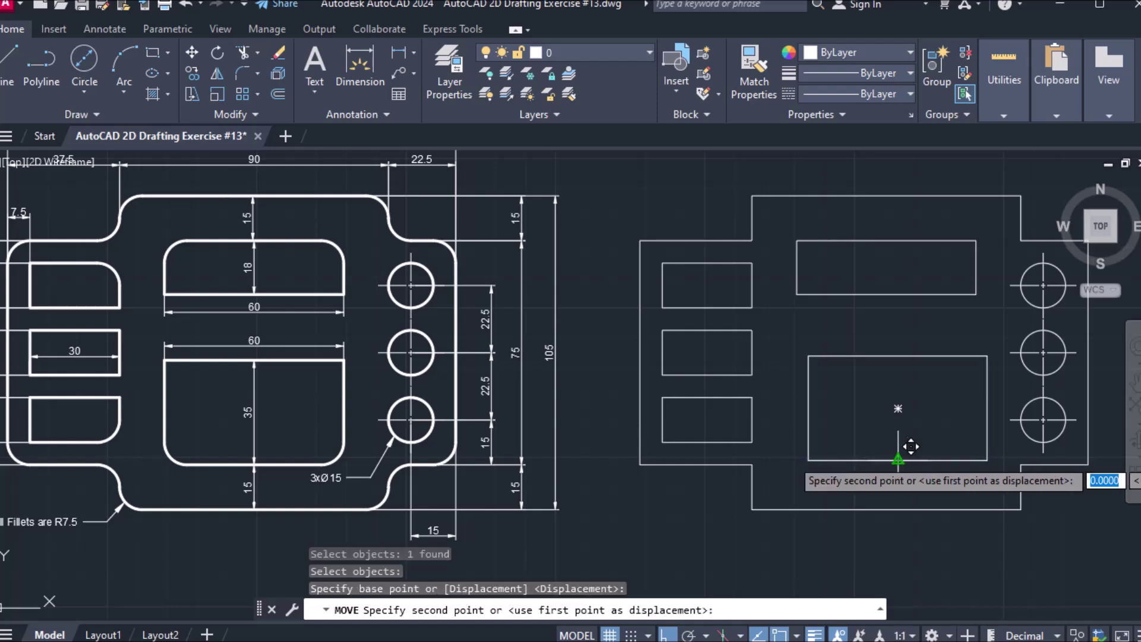
left_click(891, 503)
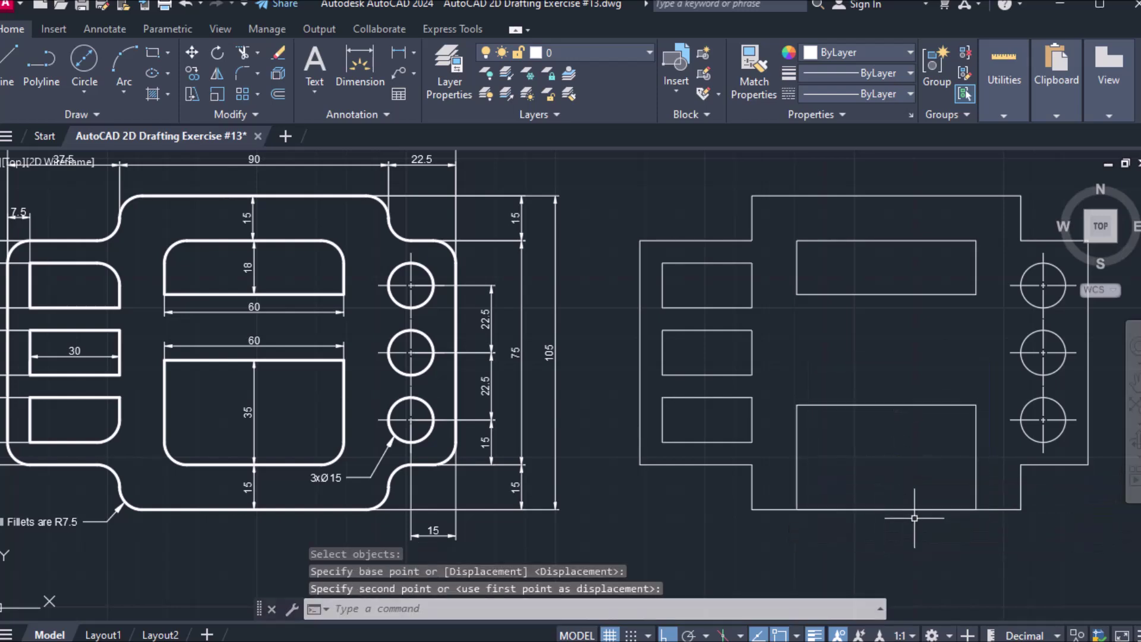
Step: Move the 60 by 35 rectangle straight up 15 from the outline's bottom edge
type("m")
key("Return")
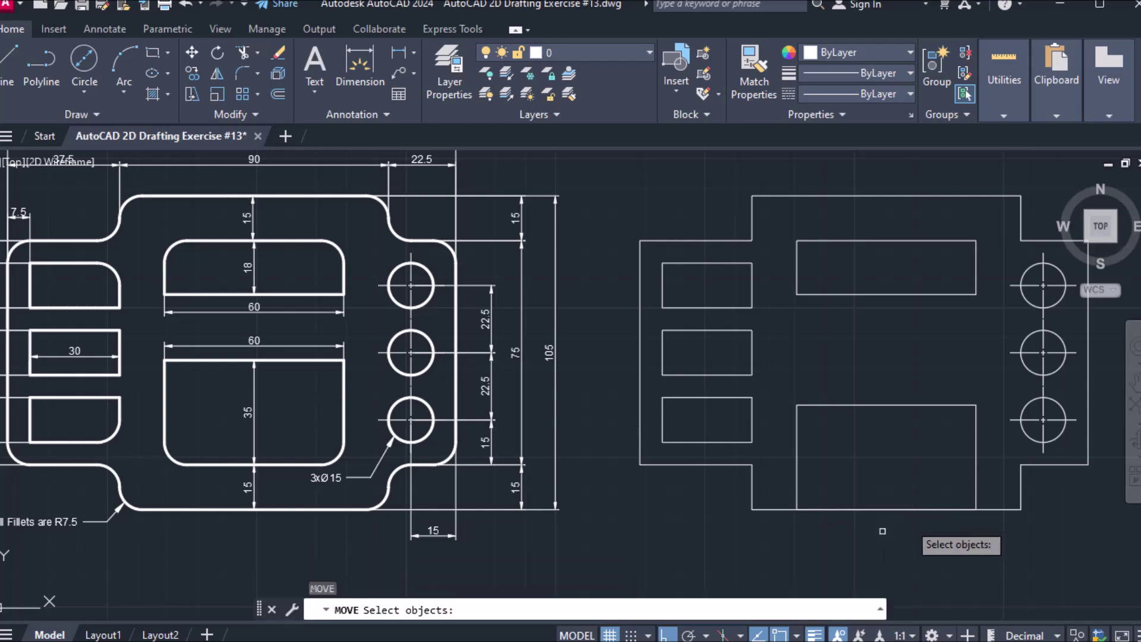
left_click(865, 403)
key("Return")
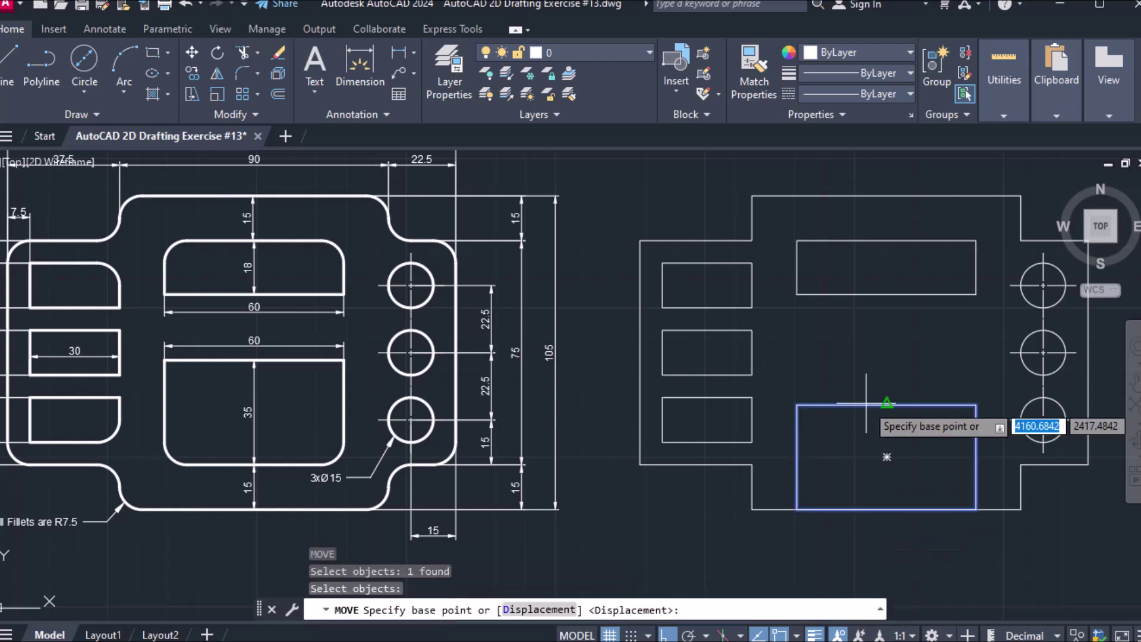
left_click(887, 509)
type("15")
key("Return")
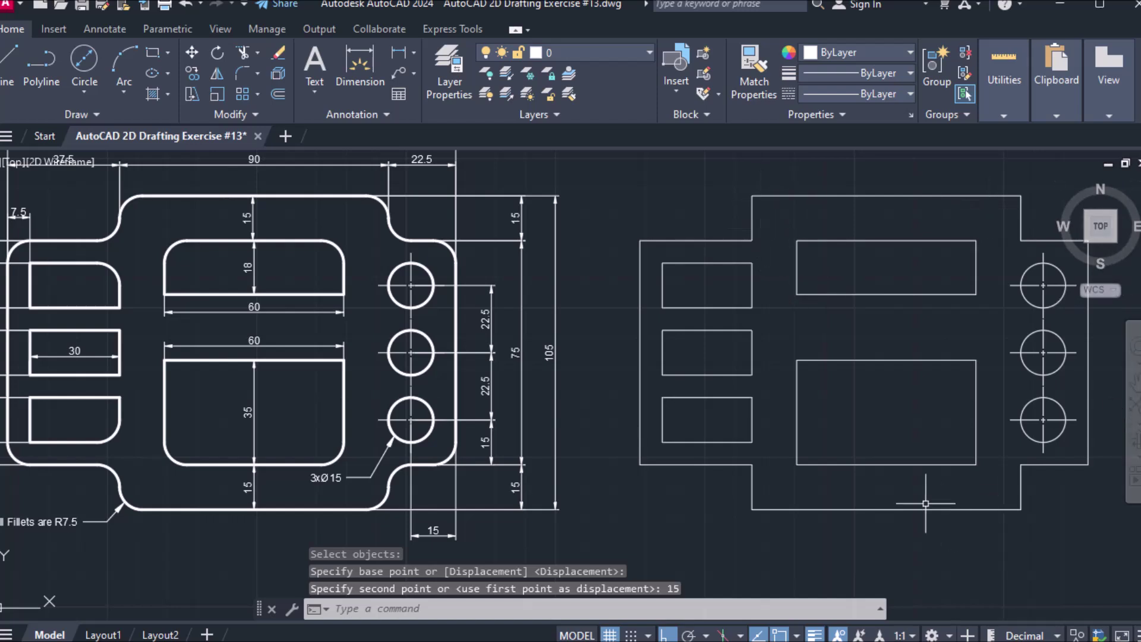
Step: Join all twelve line segments of the new plate's outer outline into one polyline
left_click(901, 194)
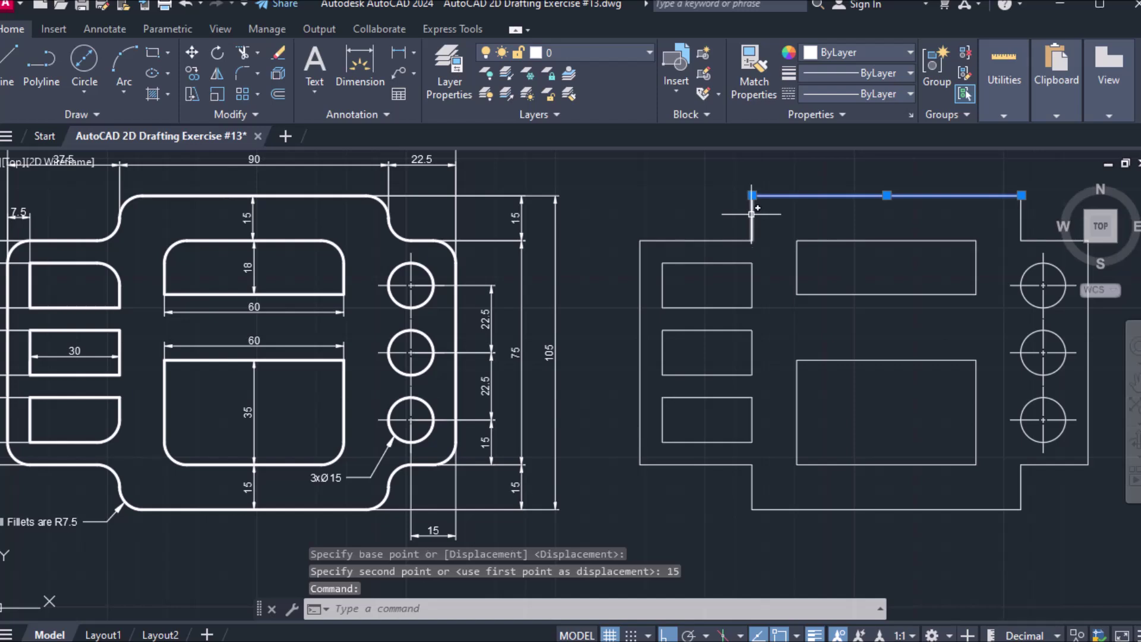
left_click(752, 214)
left_click(707, 240)
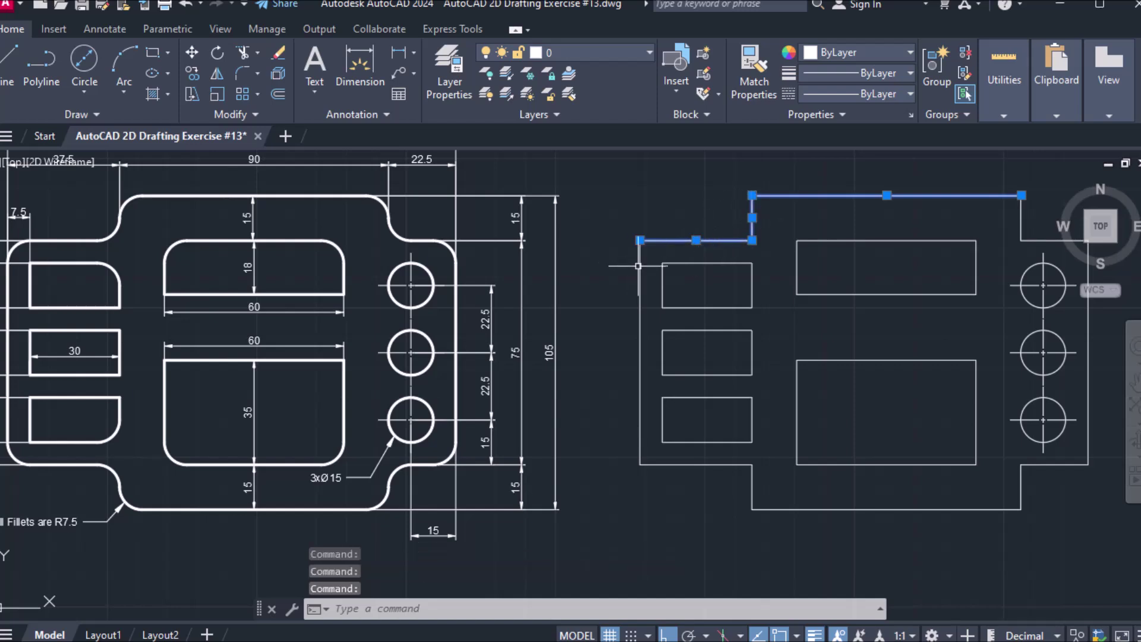
left_click(639, 271)
left_click(707, 465)
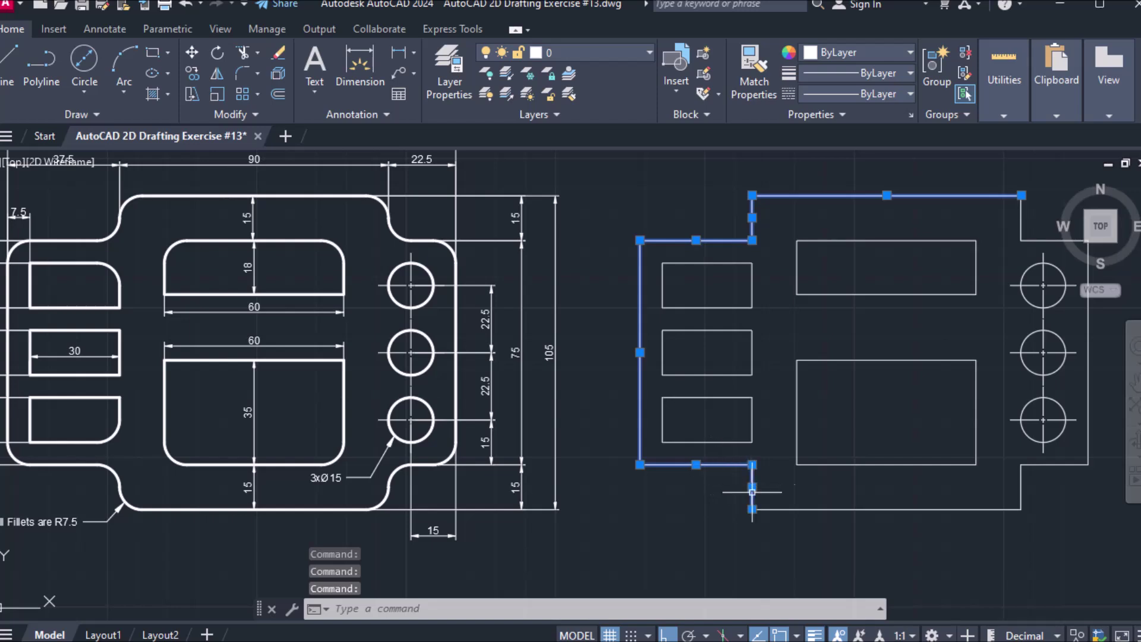
left_click(837, 508)
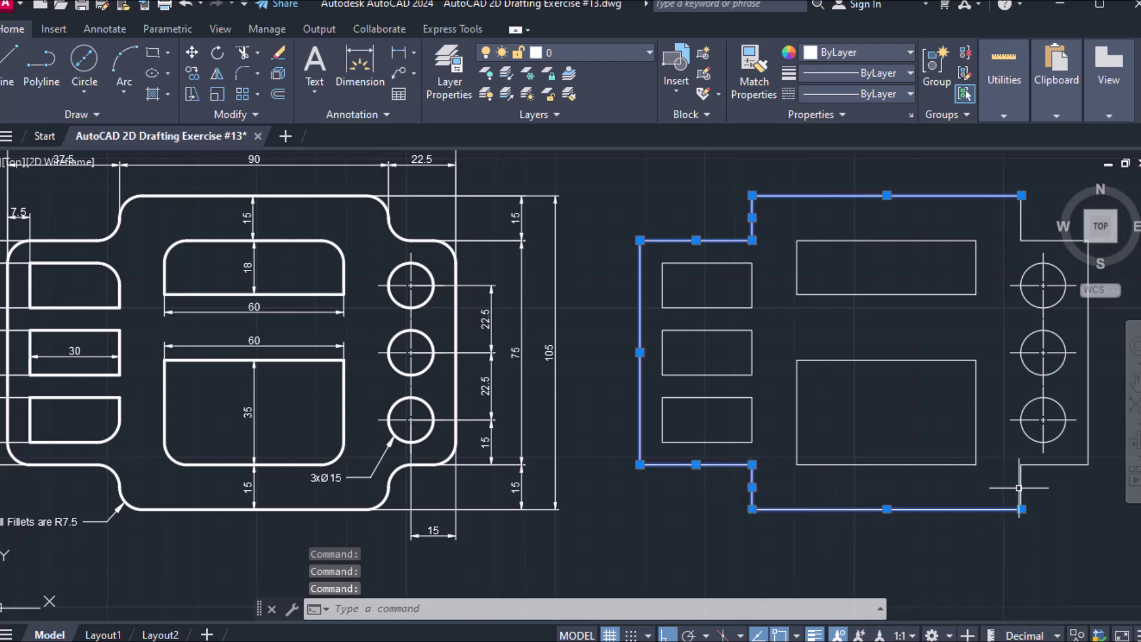
left_click(1087, 434)
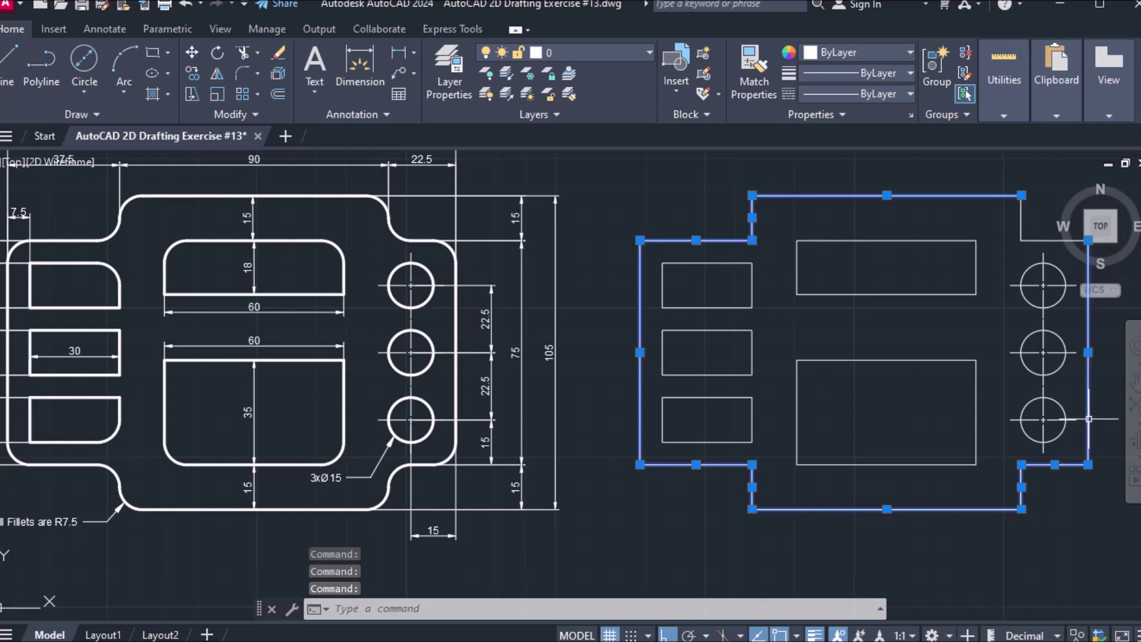
middle_click_drag(980, 407, 959, 414)
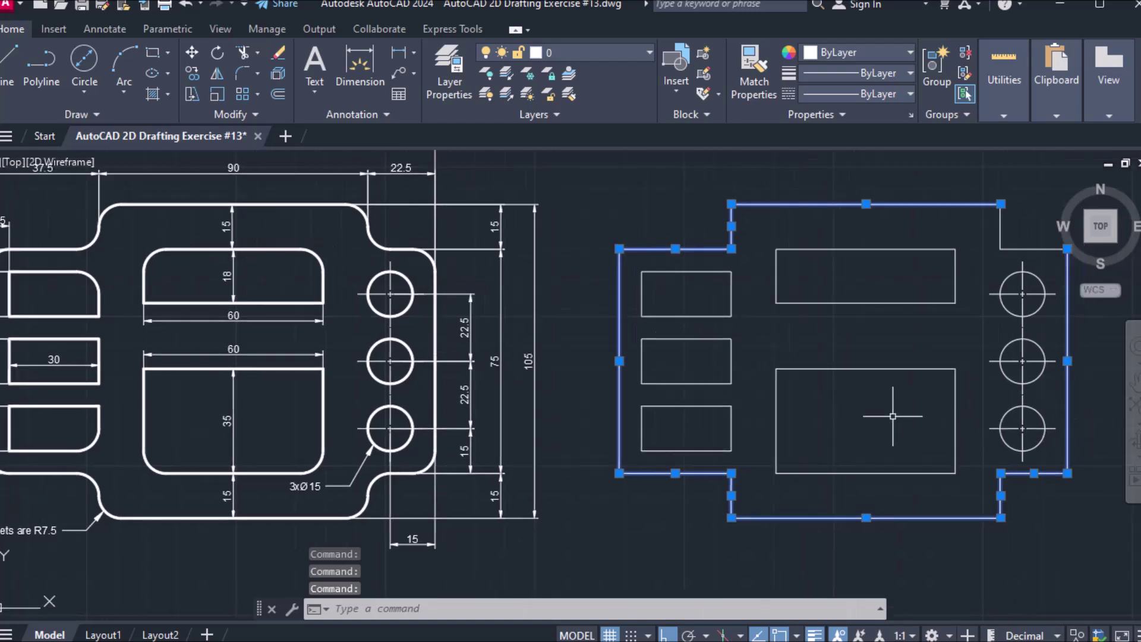
left_click(1043, 245)
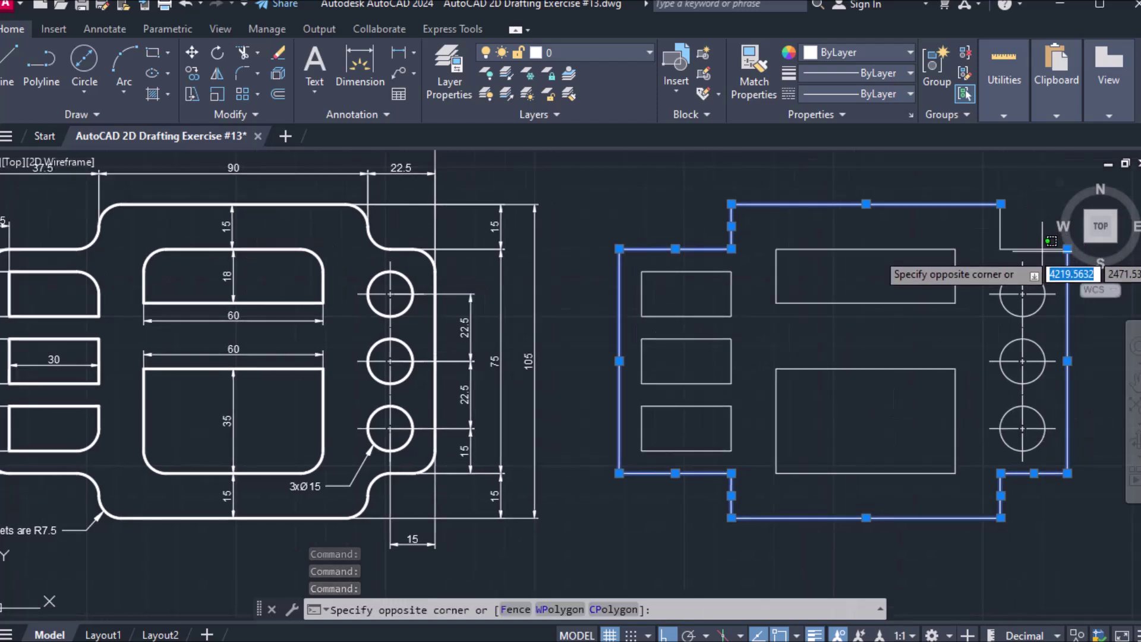
left_click(1007, 238)
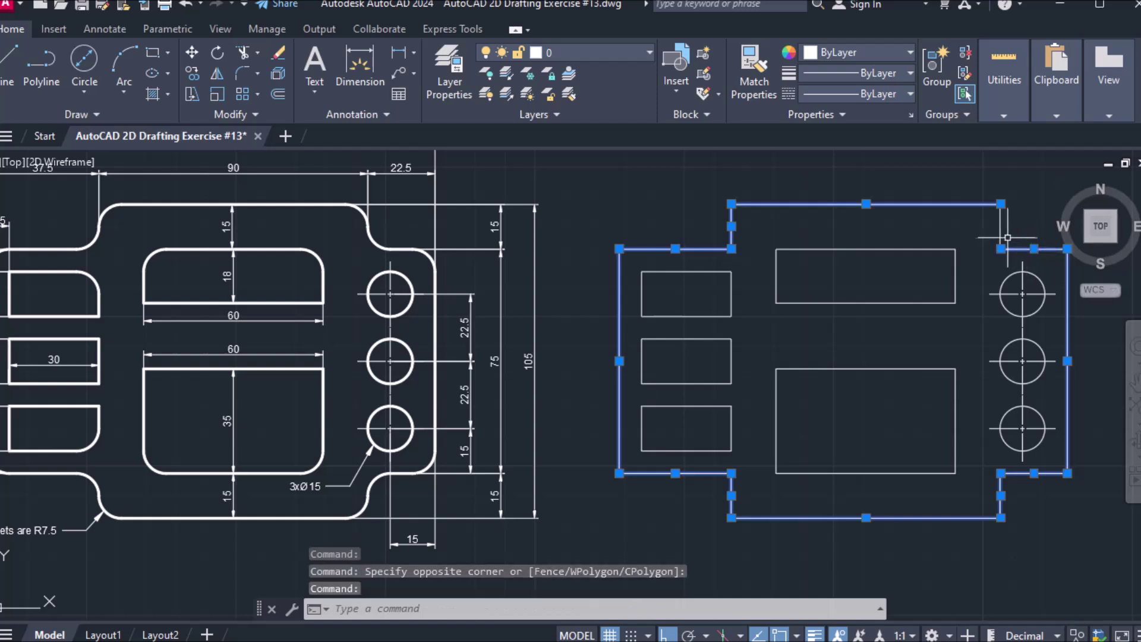
left_click(1002, 226)
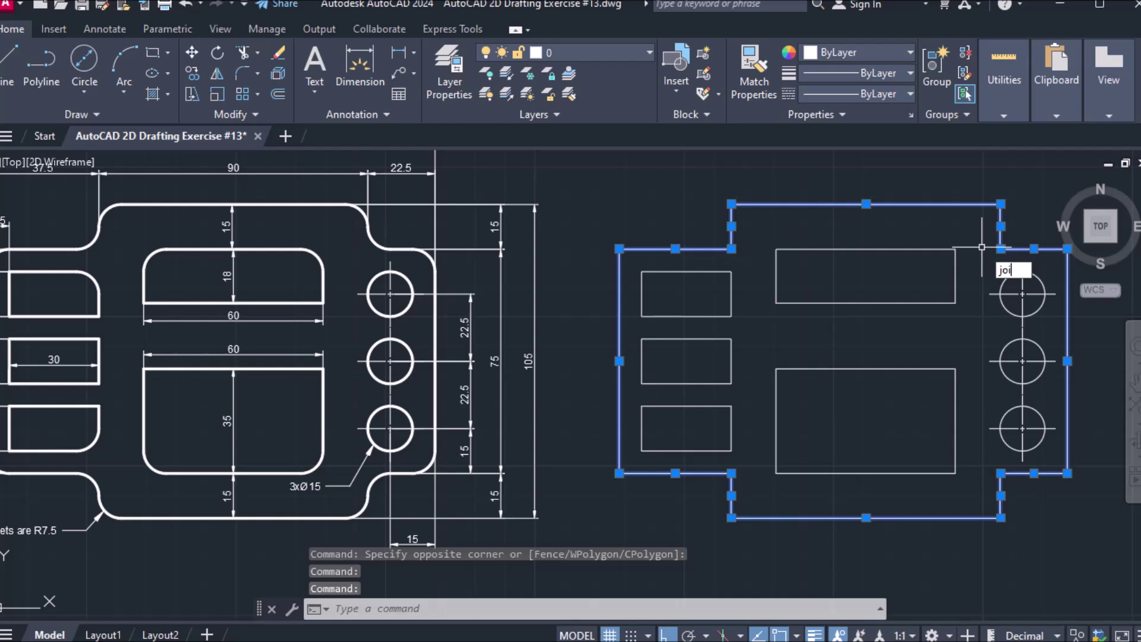
key("Return")
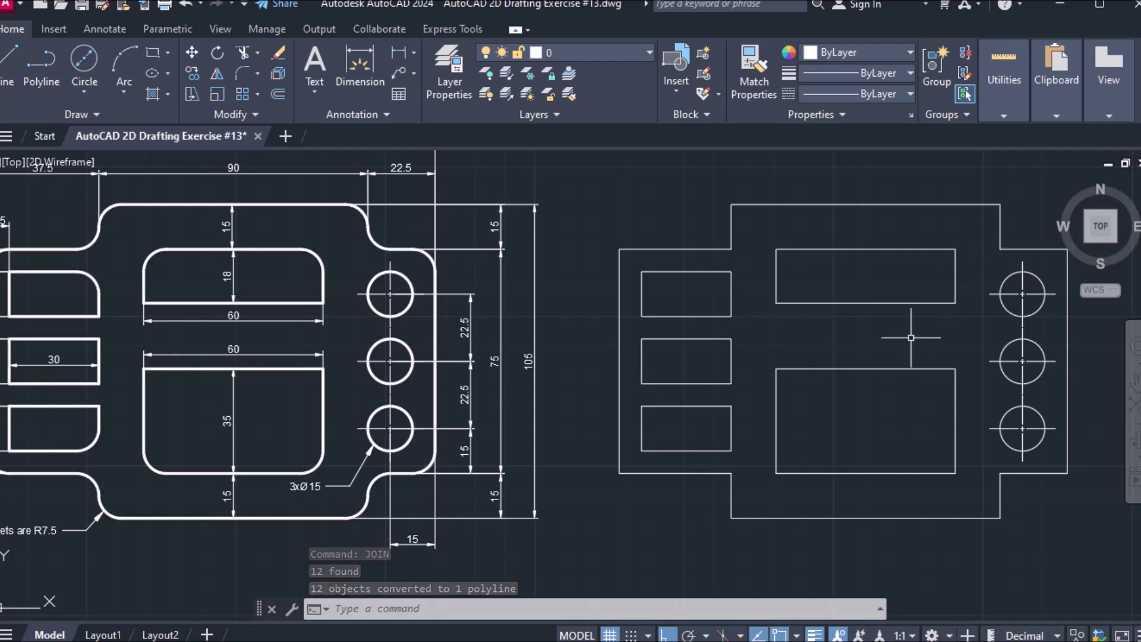
Step: Fillet all corners of the new plate's outer outline polyline at once with a radius of 7.5
type("ILLET")
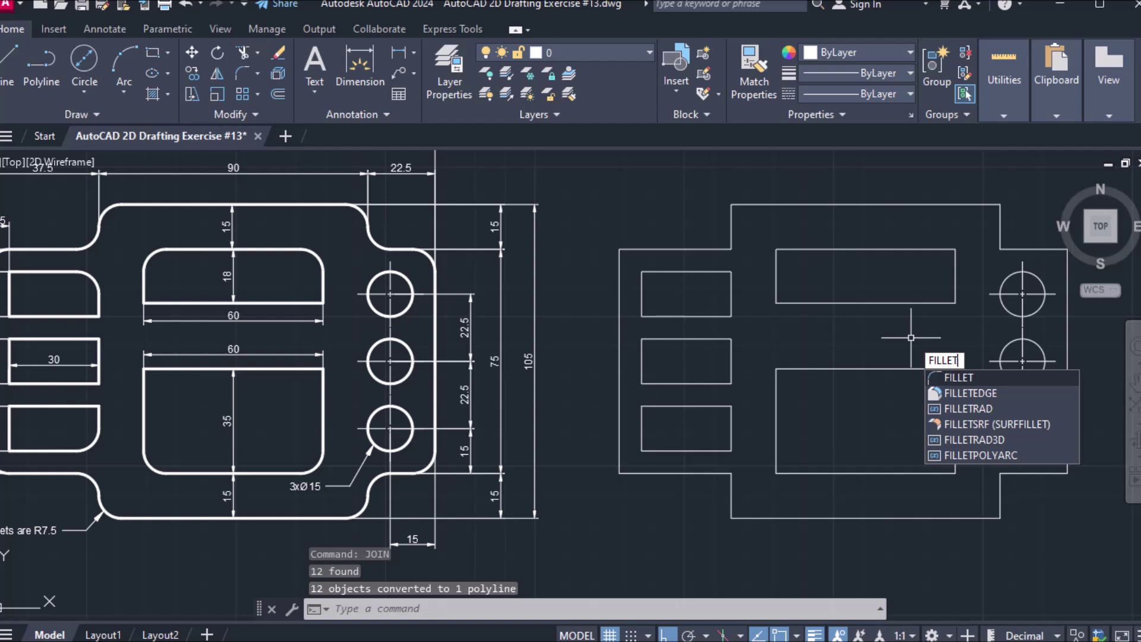
key("Return")
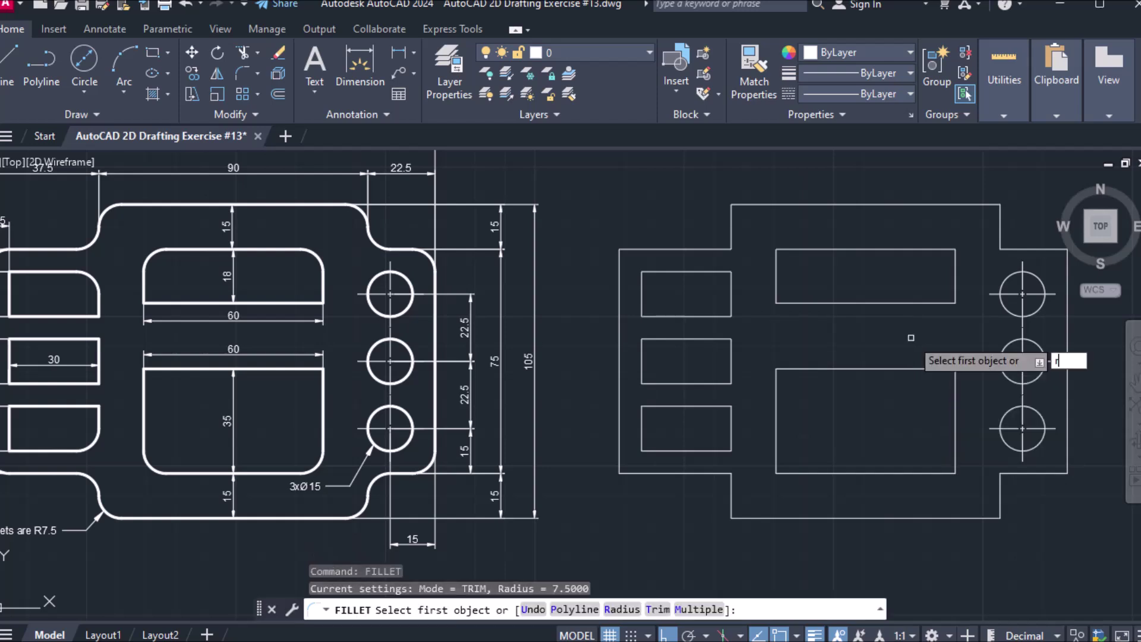
key("Return")
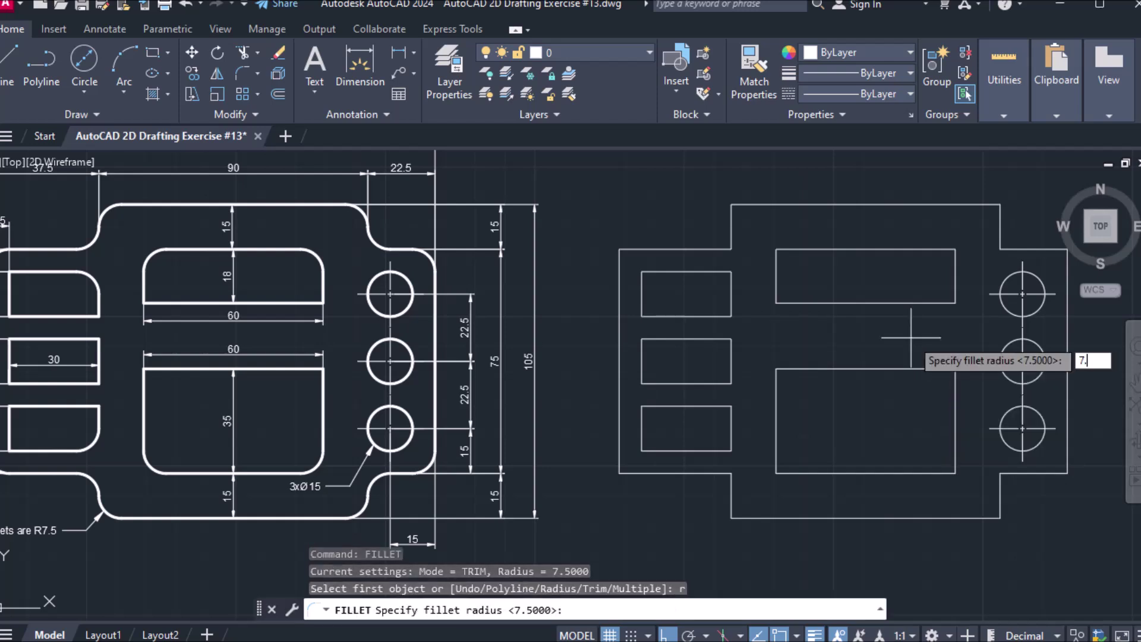
key("Return")
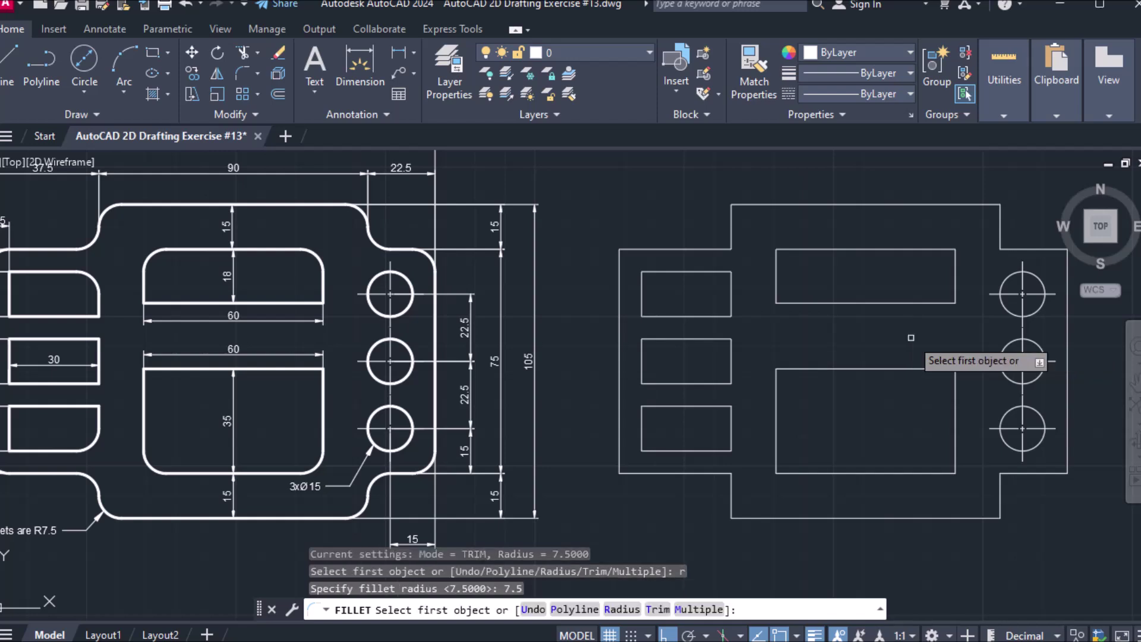
key("Return")
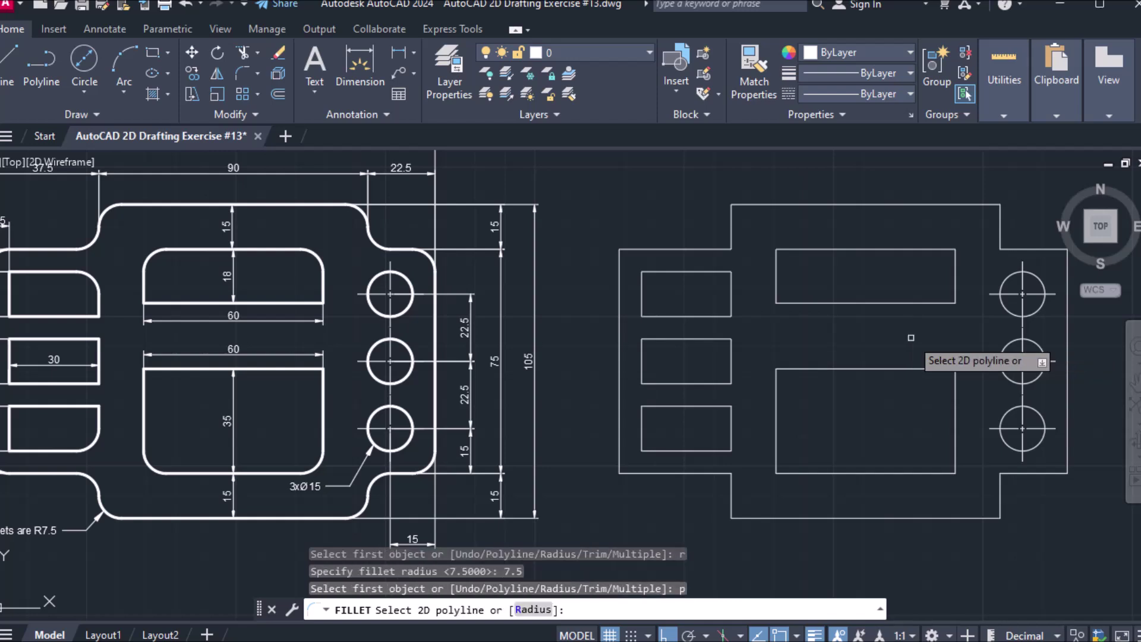
left_click(944, 205)
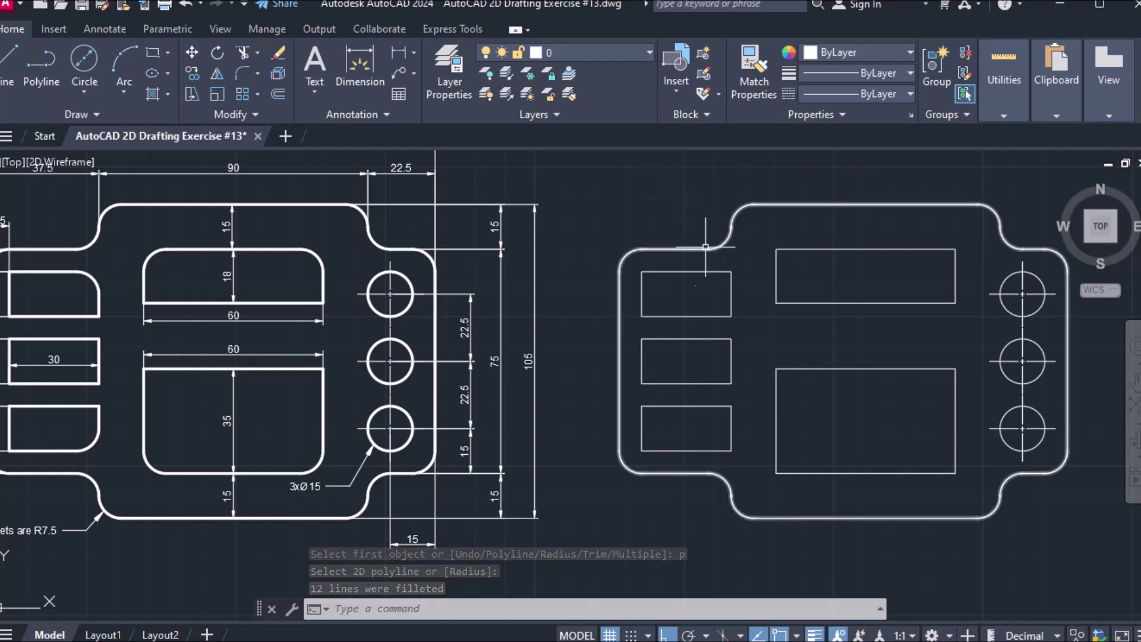
Step: Fillet the upper-right corner of the top small cutout and the lower-right corner of the bottom small cutout with radius 7.5
type("f")
key("Return")
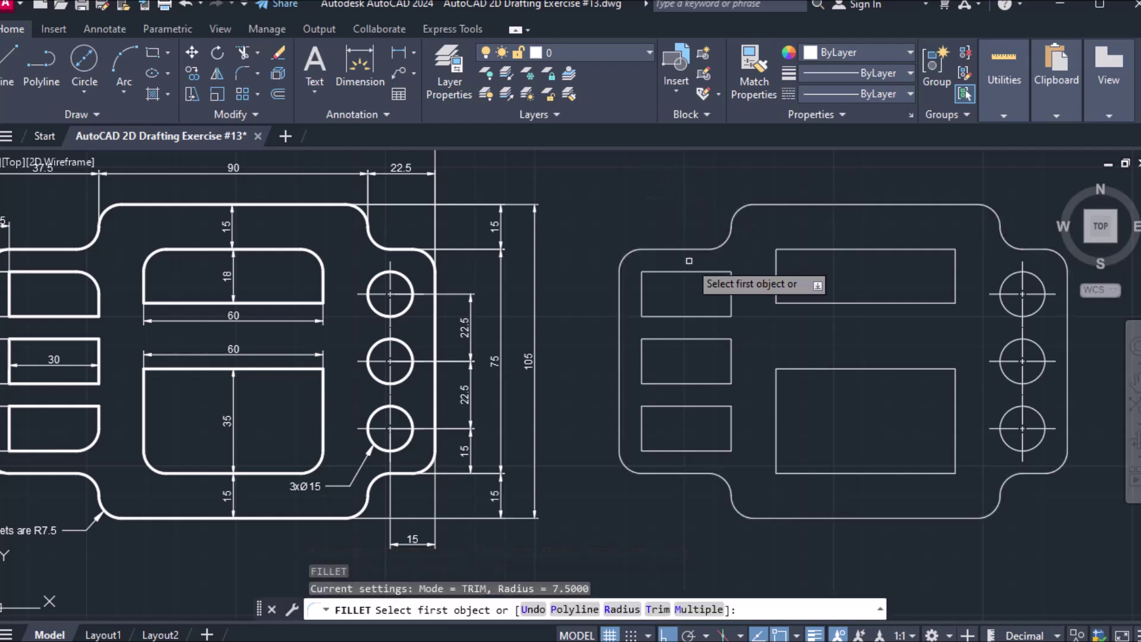
left_click(713, 272)
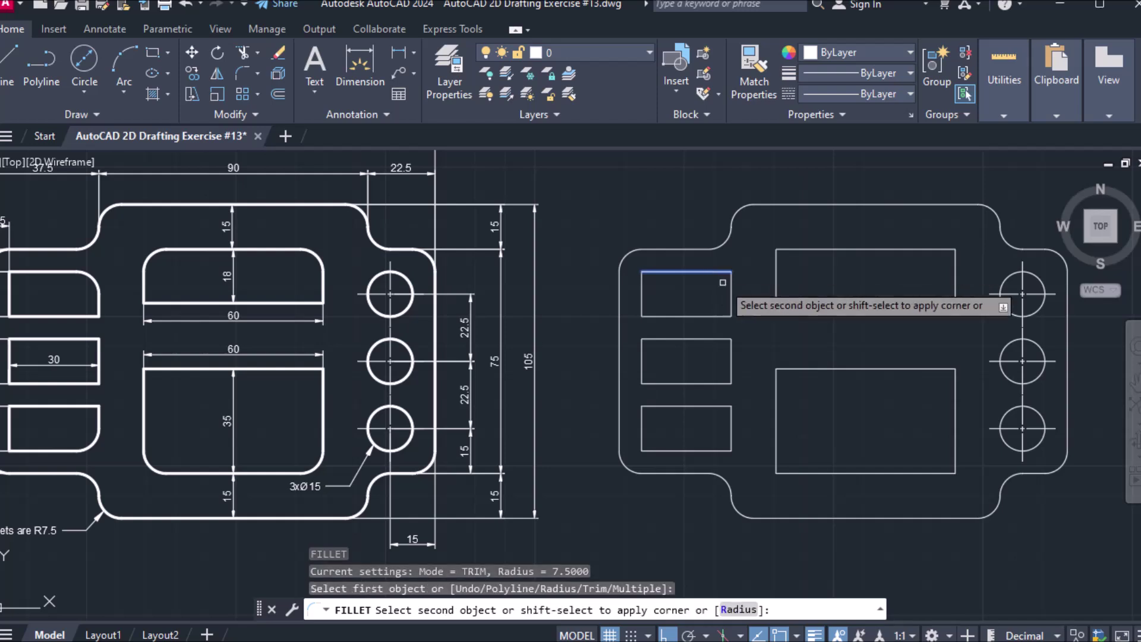
left_click(732, 285)
key("Return")
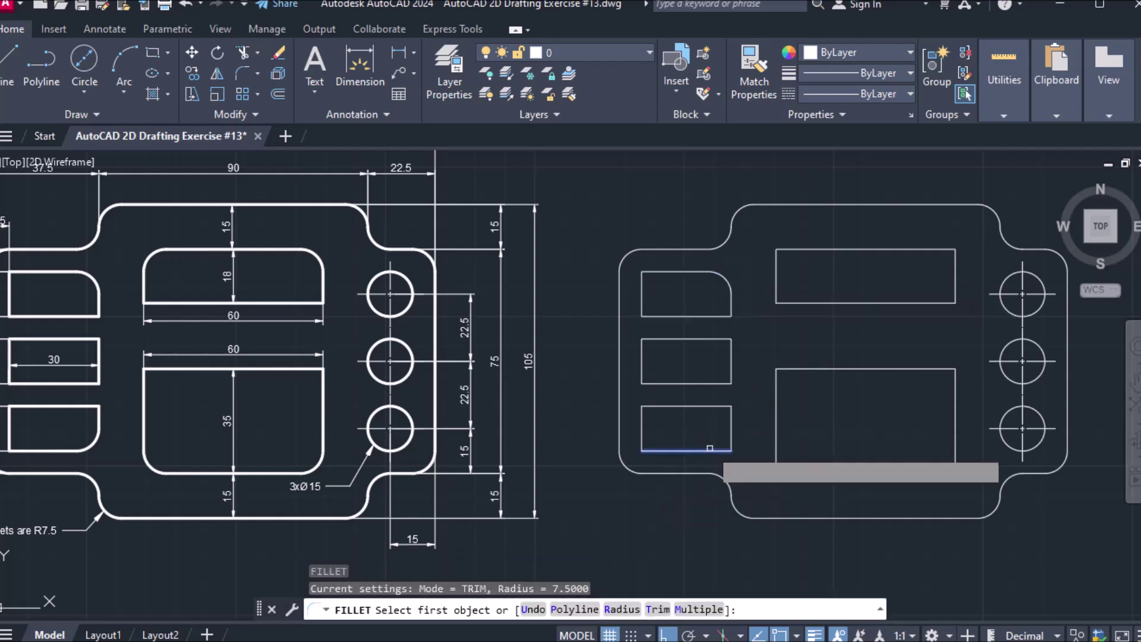
left_click(711, 449)
left_click(731, 436)
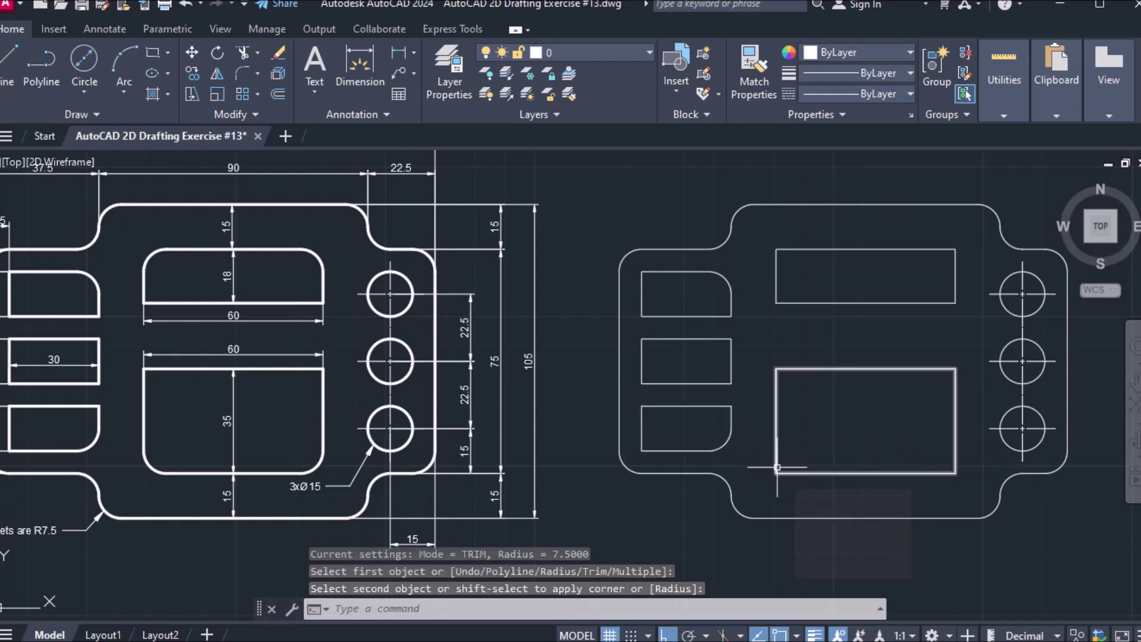
Step: Fillet both lower corners of the 60 by 35 rectangle with radius 7.5
key("Return")
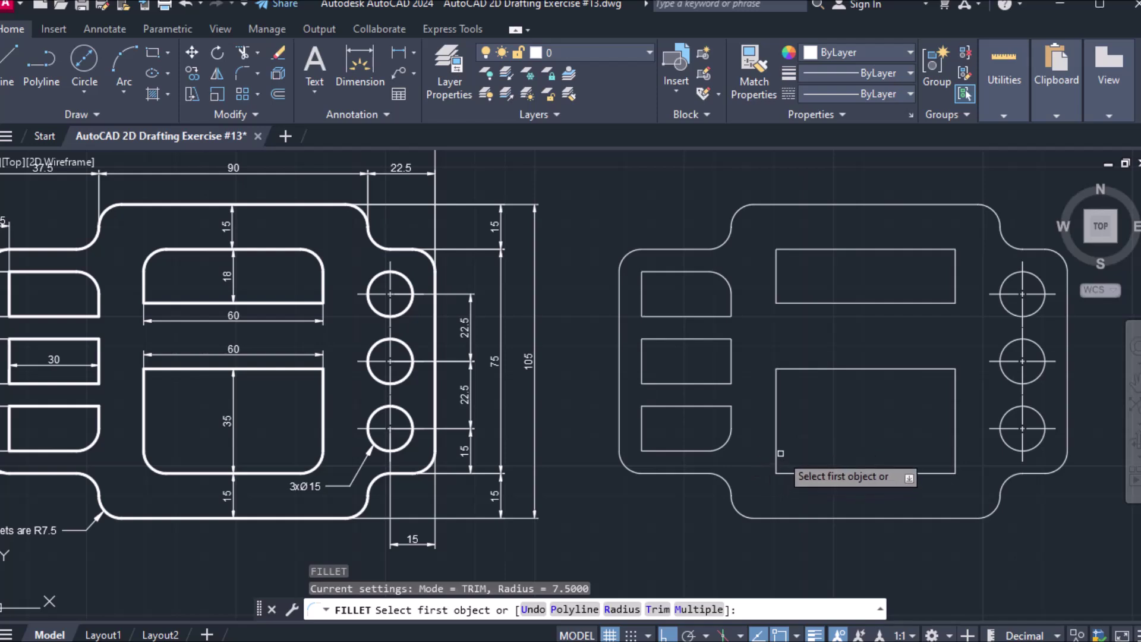
left_click(775, 455)
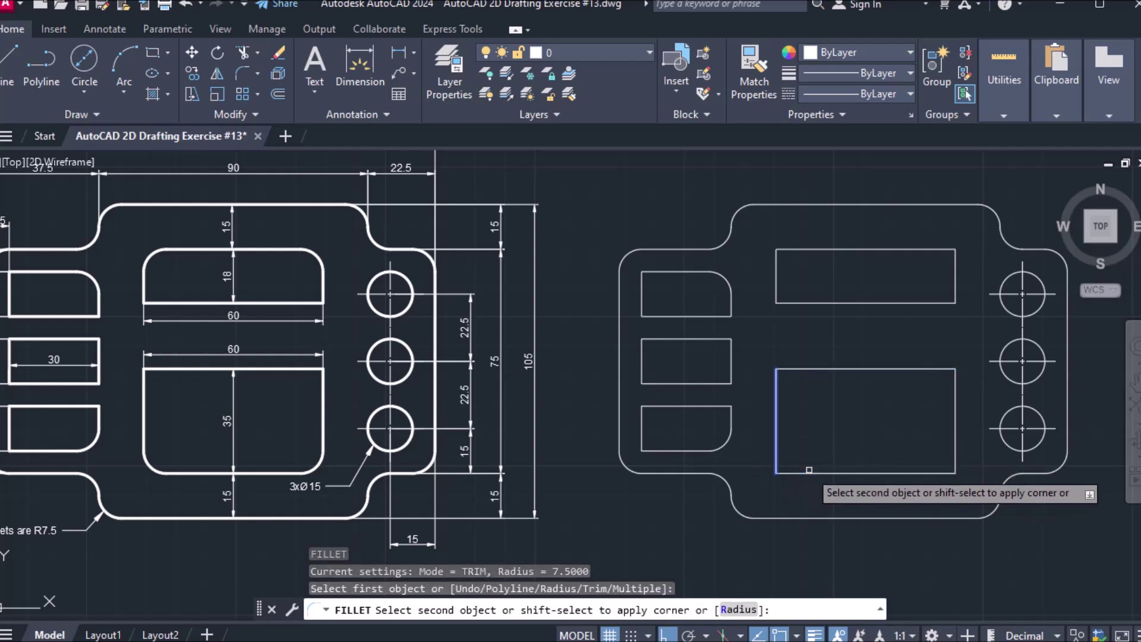
left_click(801, 474)
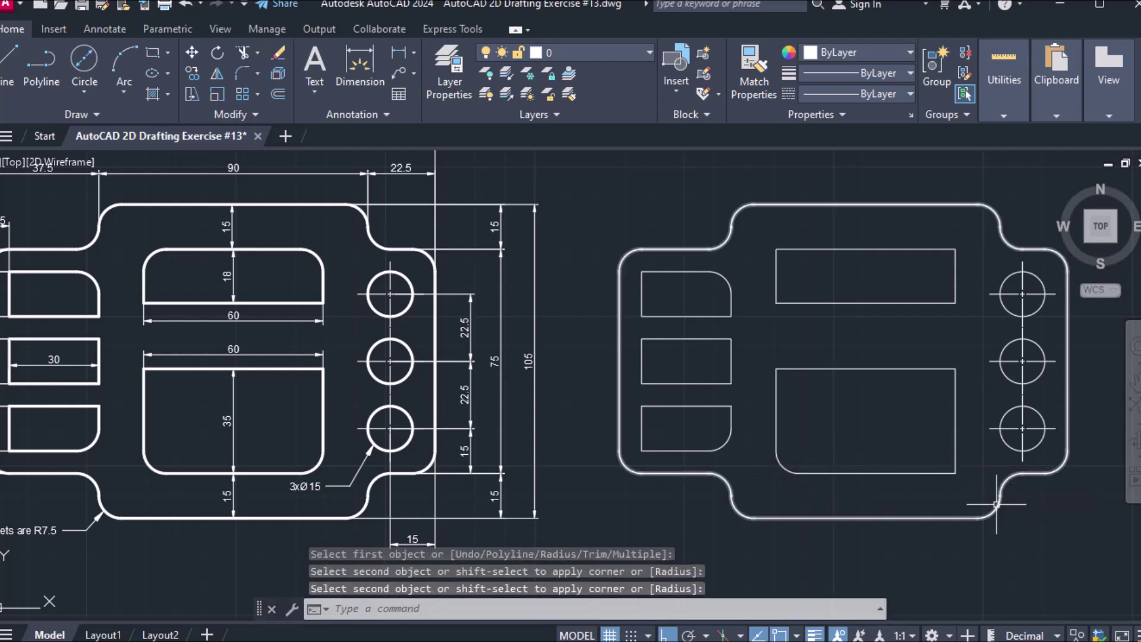
key("Return")
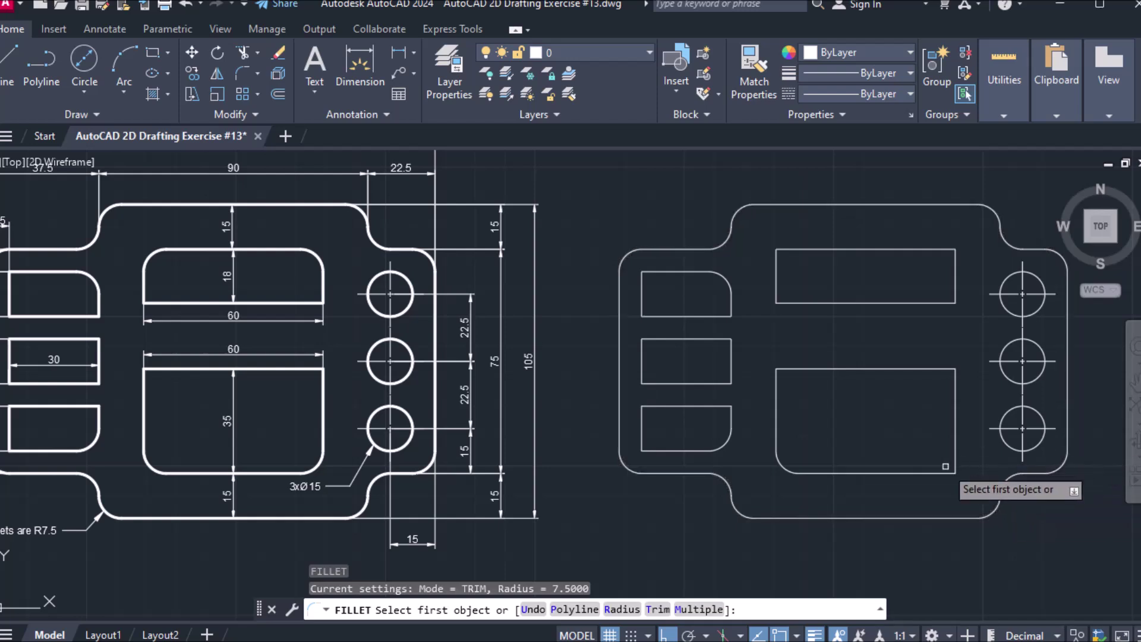
left_click(943, 473)
left_click(953, 450)
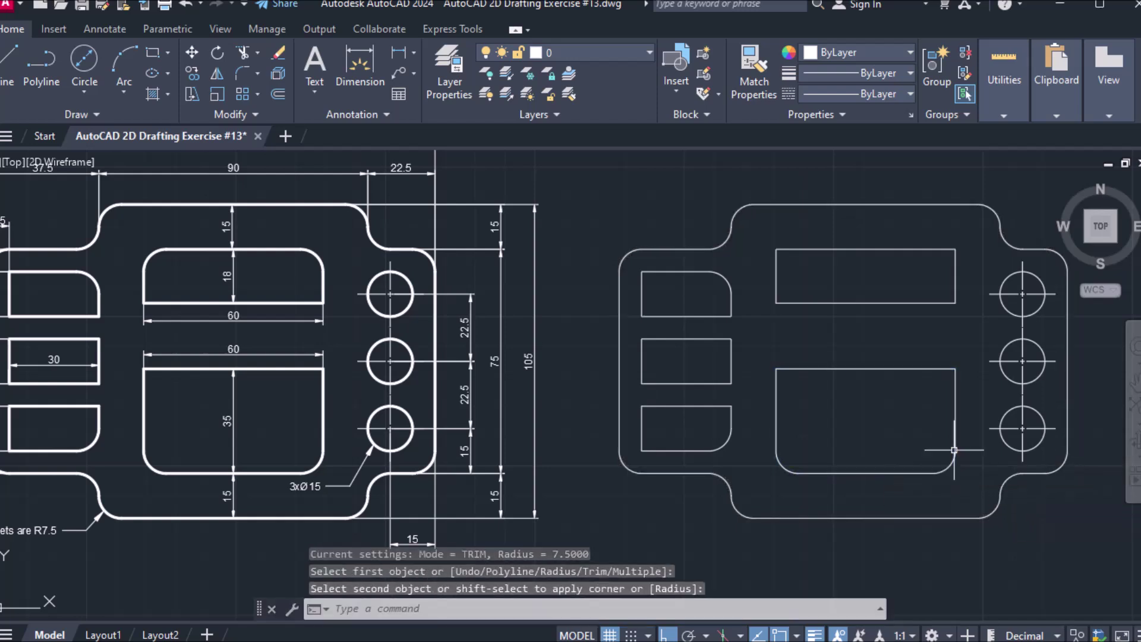
Step: Fillet both upper corners of the 60 by 18 rectangle with radius 7.5
key("Return")
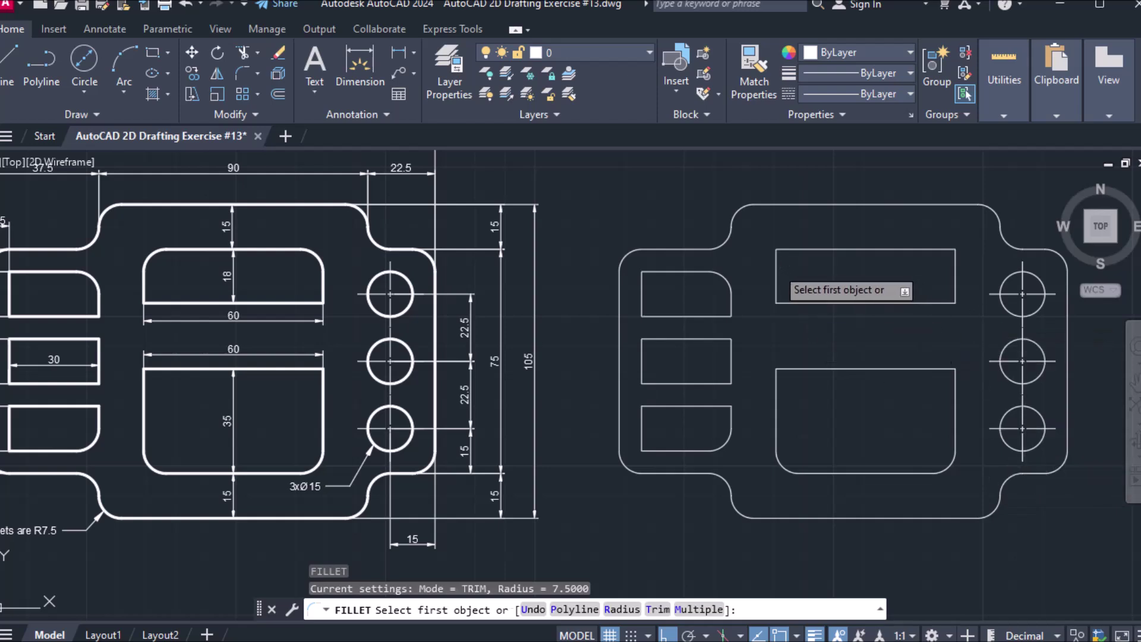
left_click(777, 270)
left_click(802, 246)
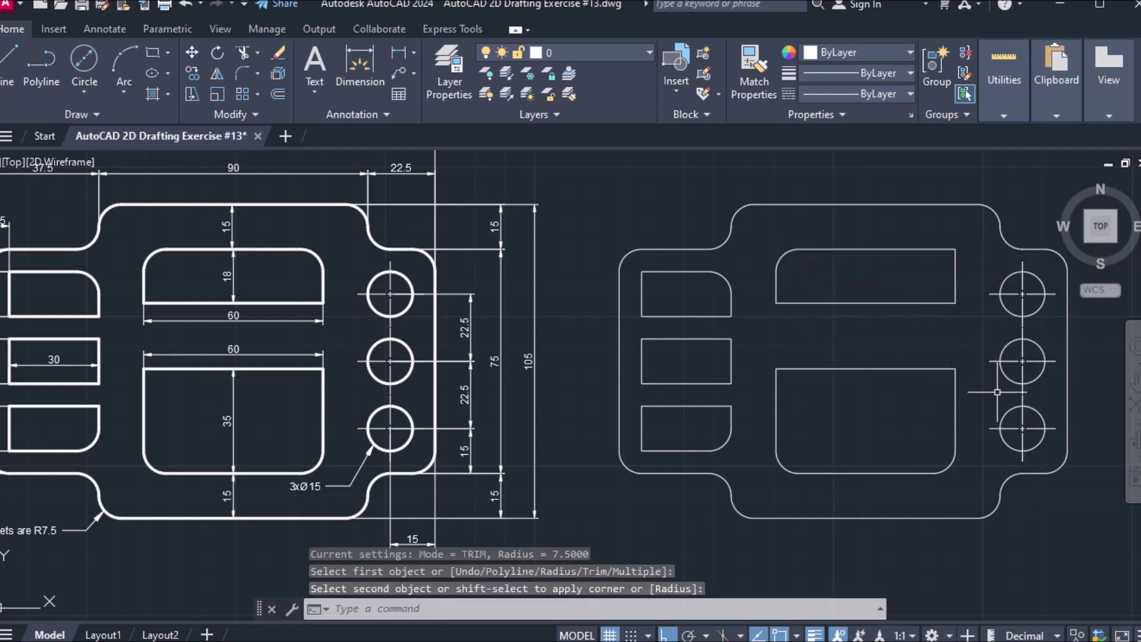
key("Return")
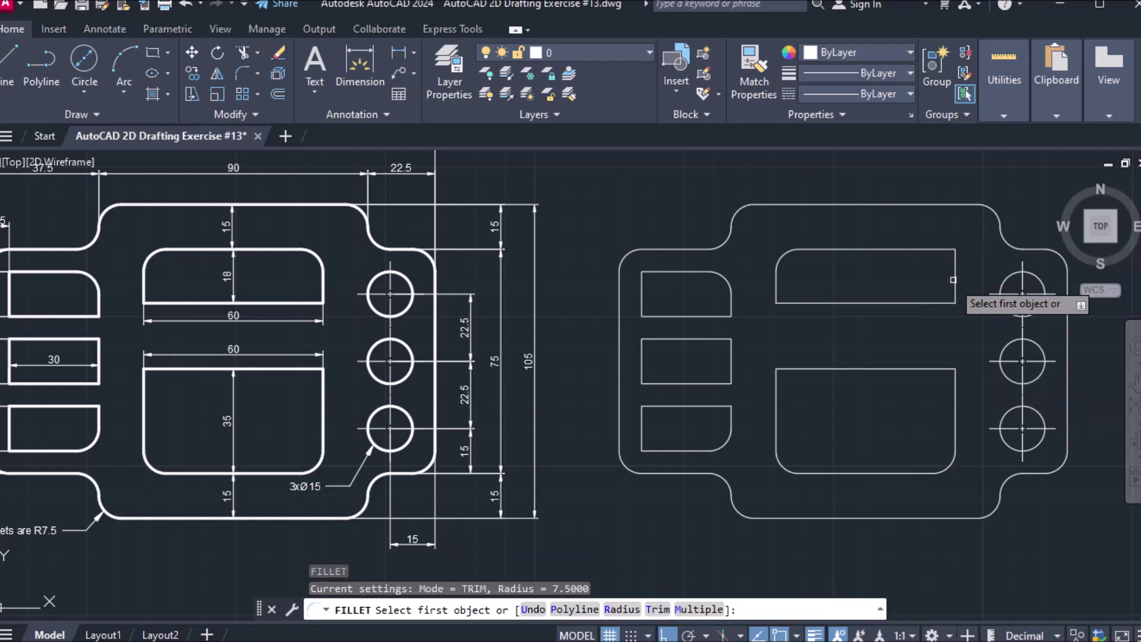
left_click(954, 277)
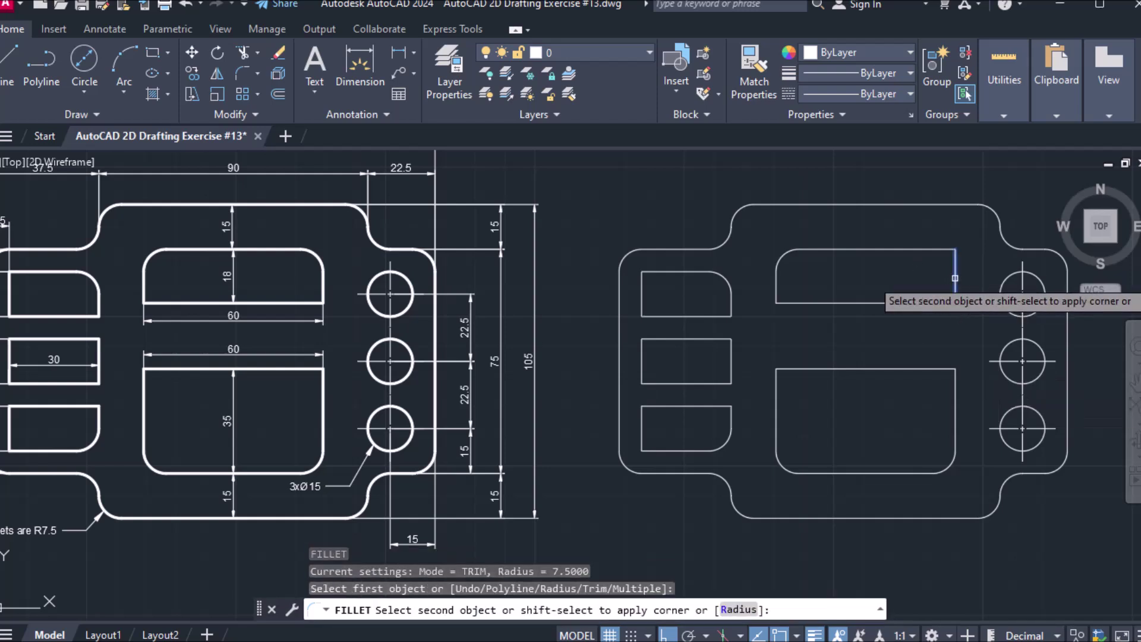
left_click(932, 254)
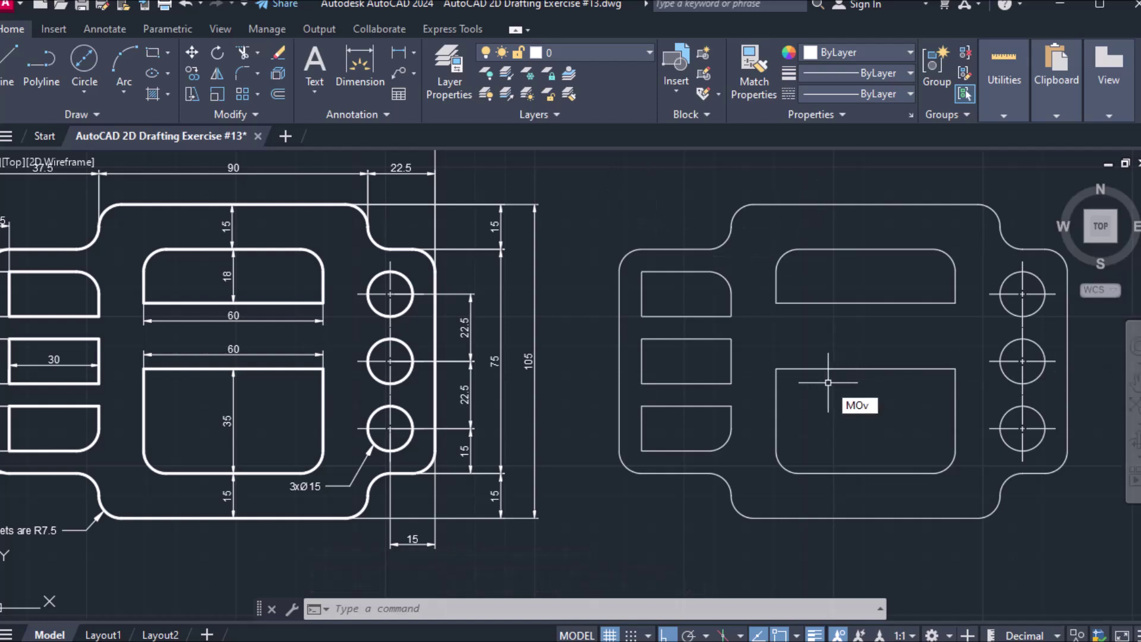
Step: Move the entire new plate, including its cutouts and holes, farther right and slightly down, away from the reference drawing
type("e")
key("Return")
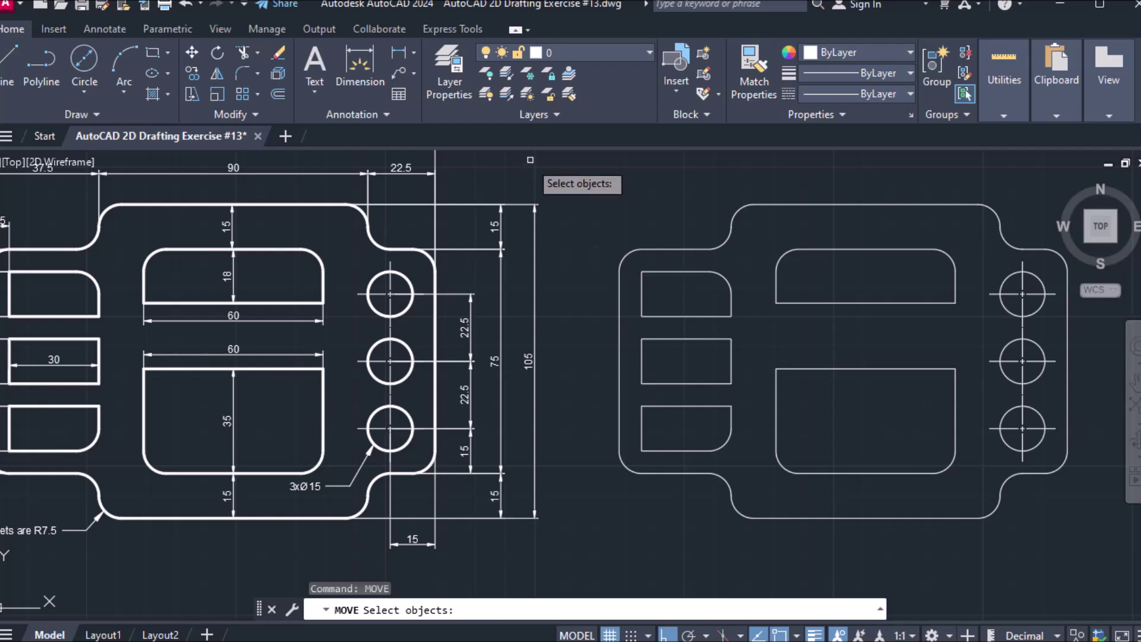
left_click(581, 166)
left_click(1098, 543)
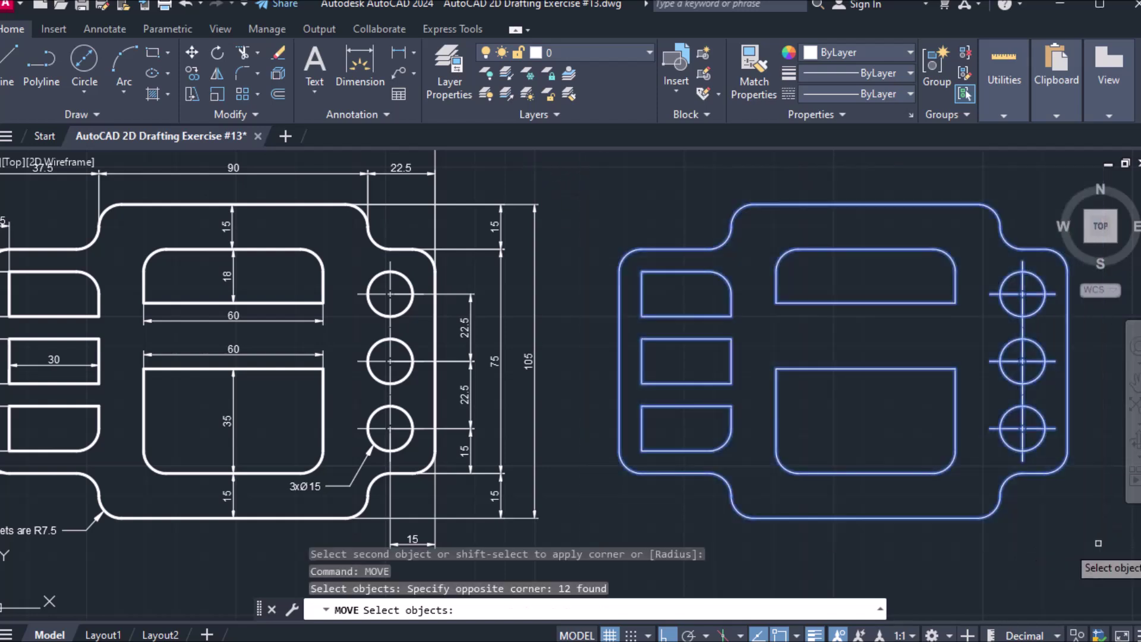
key("Return")
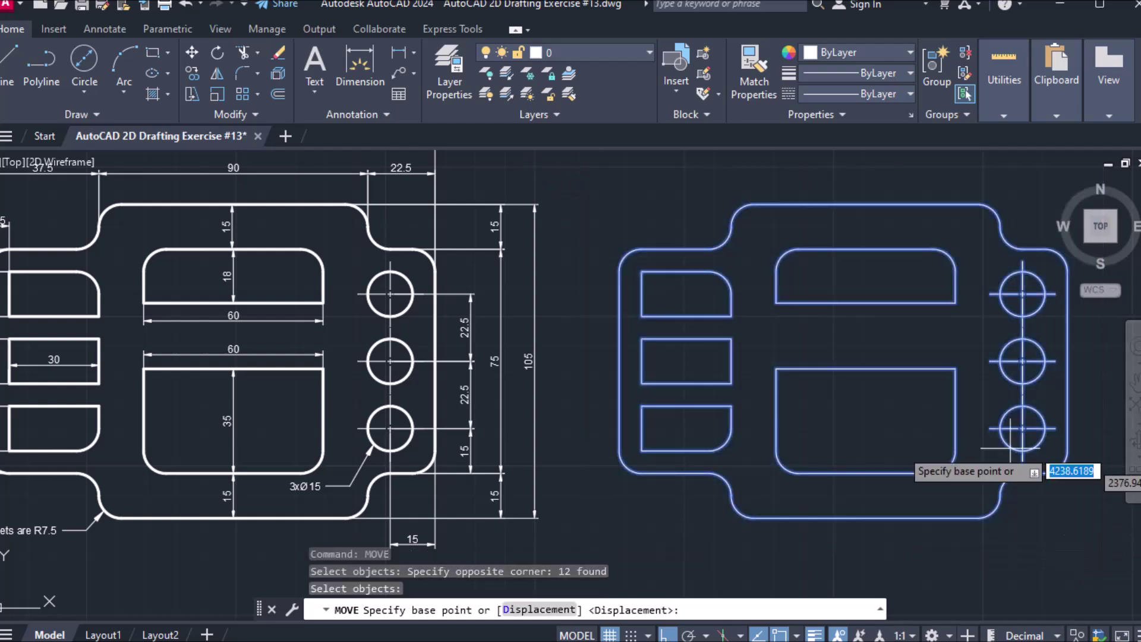
left_click(867, 361)
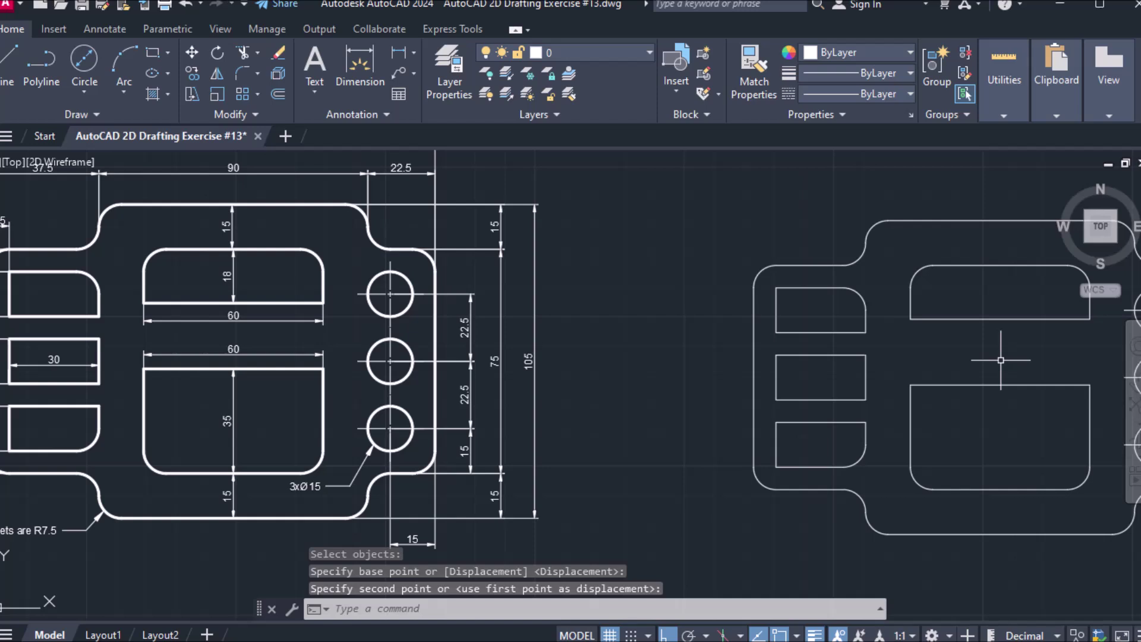
Step: Add a horizontal linear dimension above the new plate between its right edge and the right side of its raised upper section
middle_click_drag(996, 361, 838, 348)
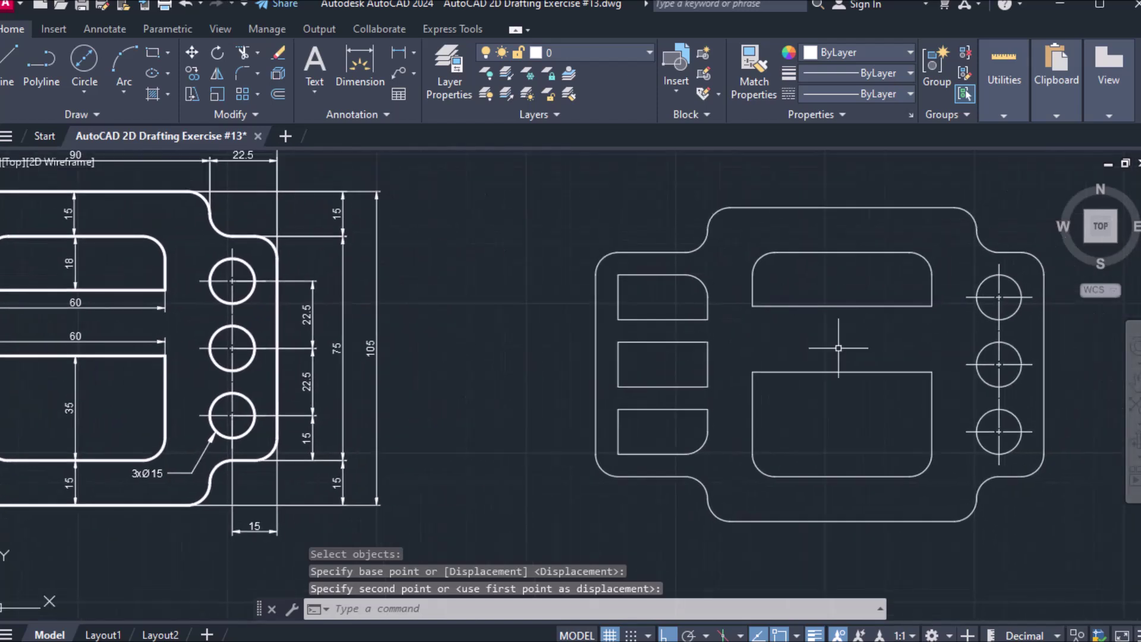
scroll(840, 341, "down", 3)
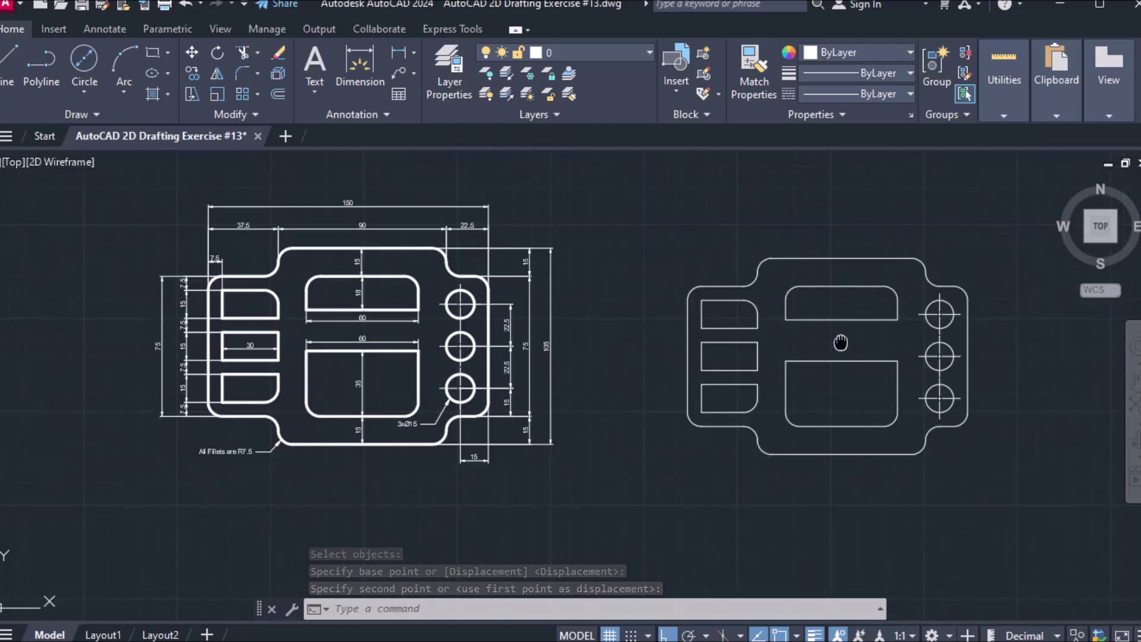
middle_click_drag(840, 340, 714, 354)
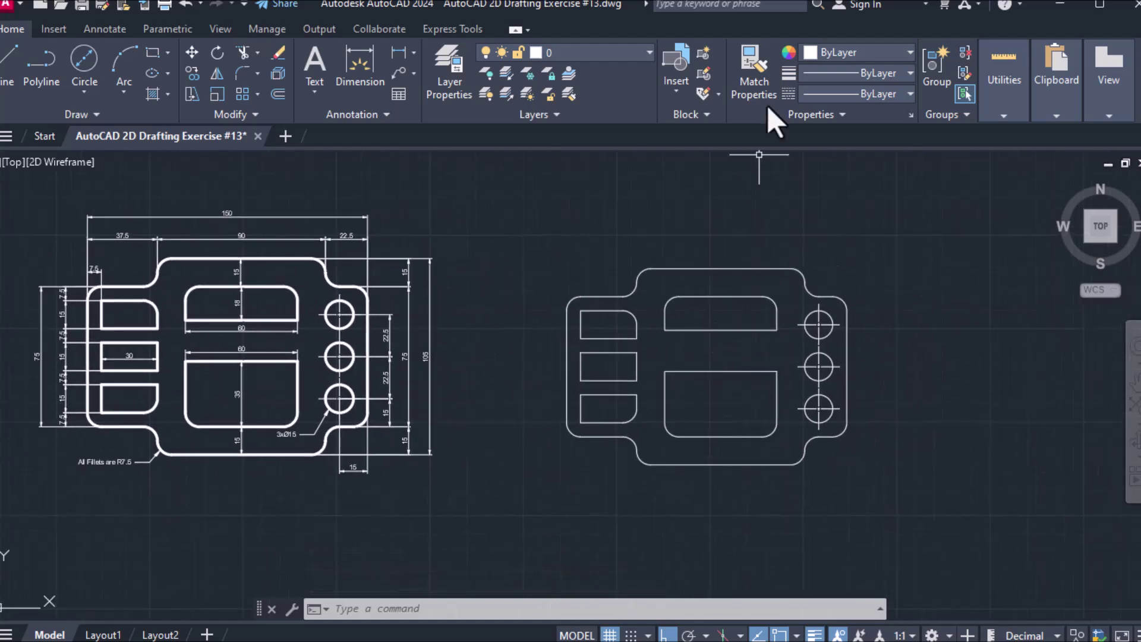
left_click(402, 53)
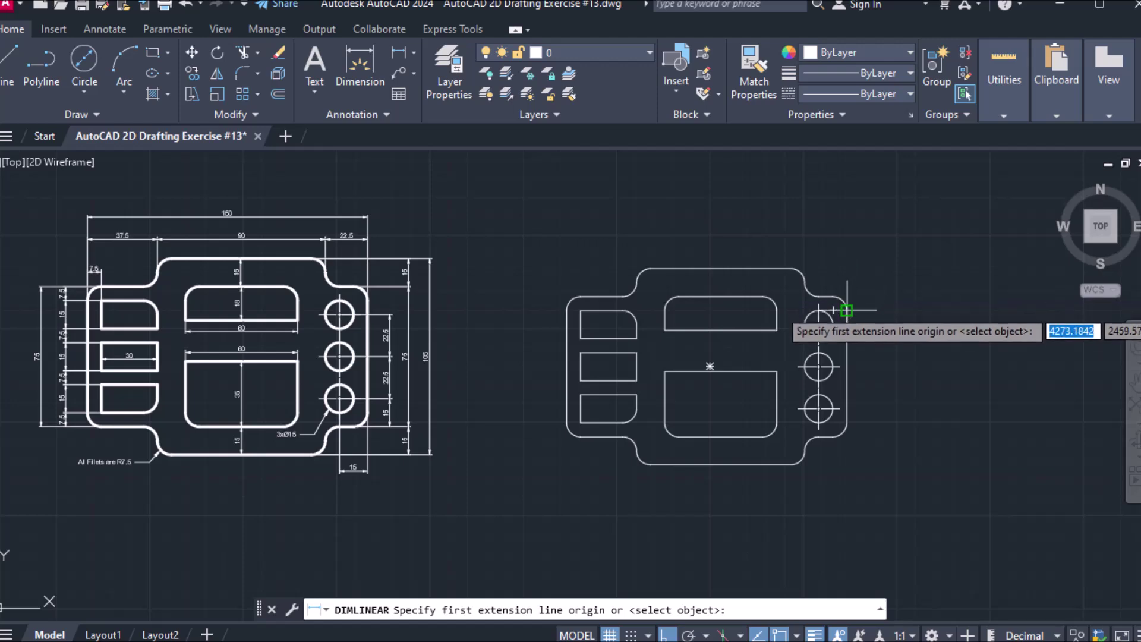
left_click(849, 309)
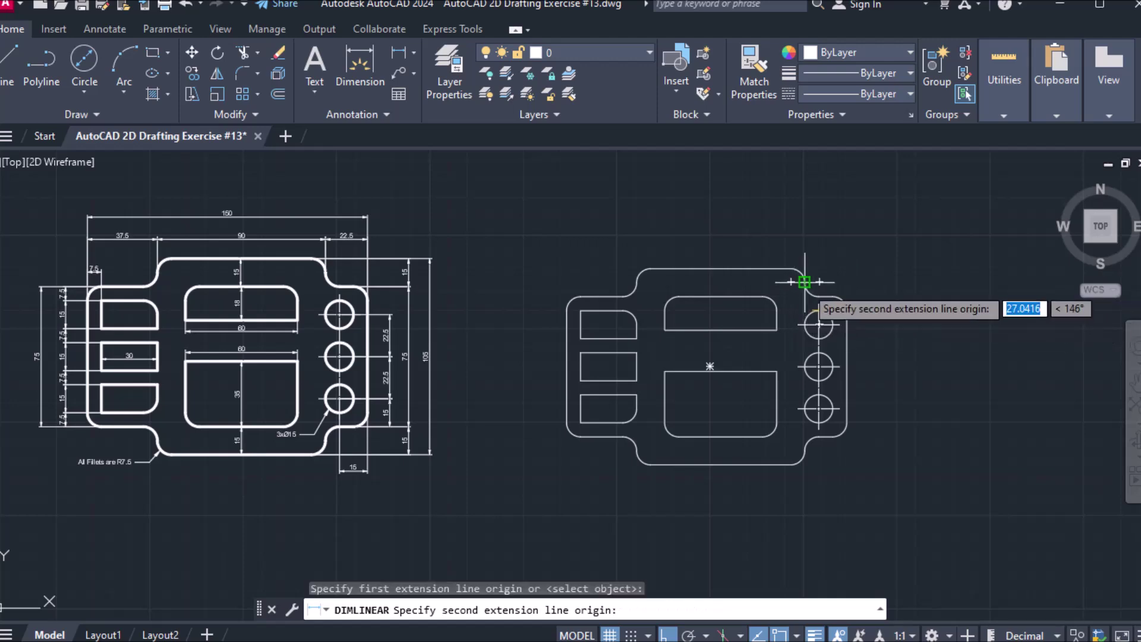
left_click(805, 282)
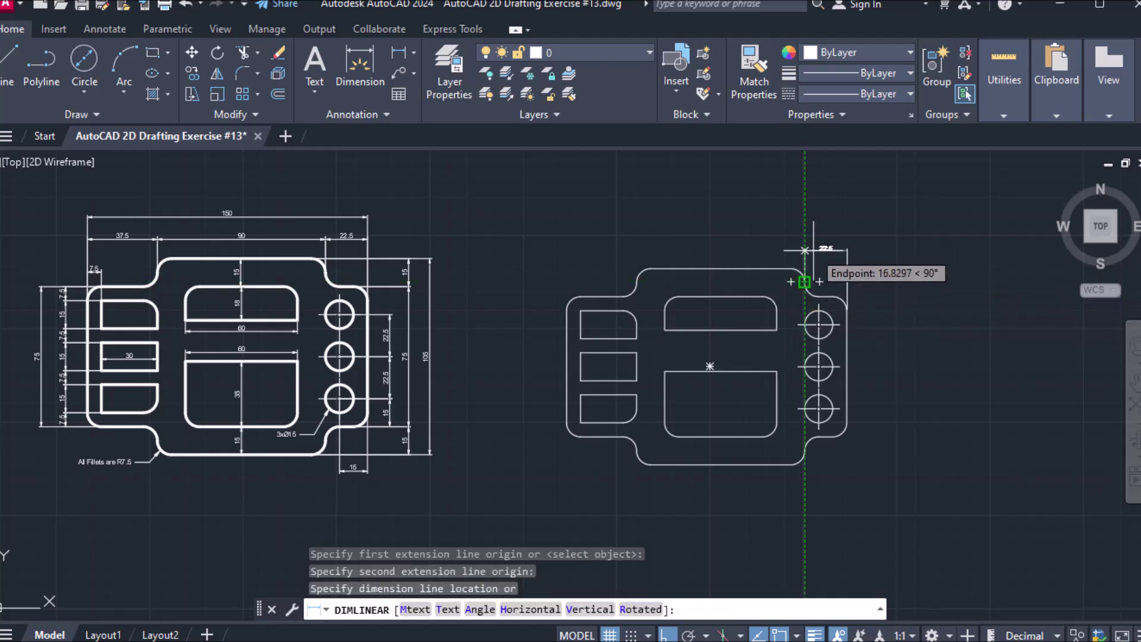
left_click(805, 250)
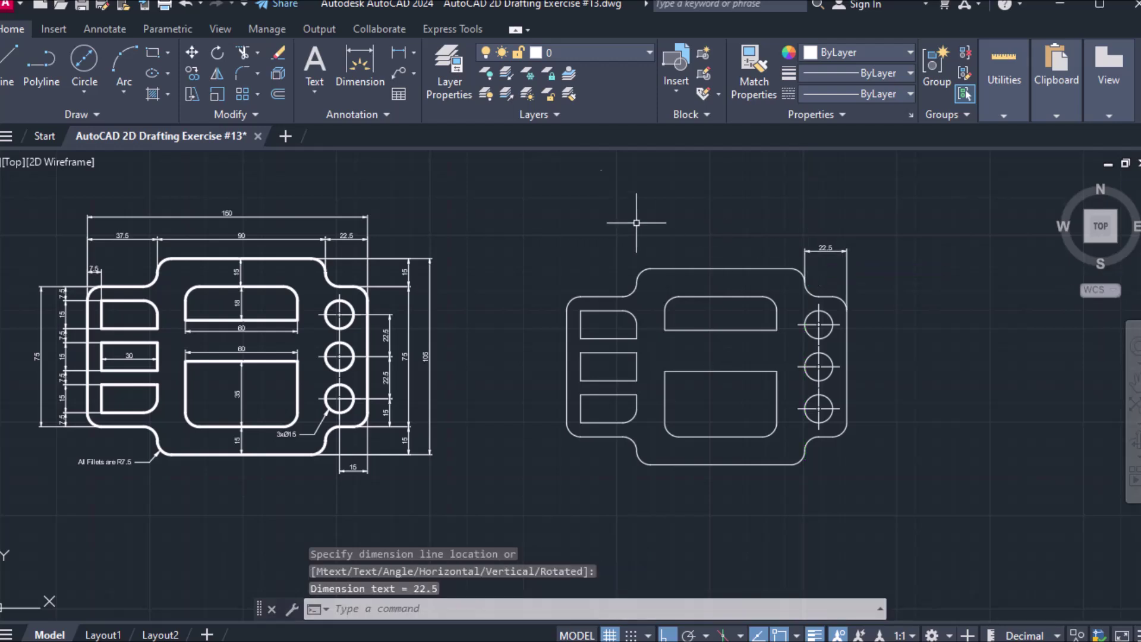
Step: Add a horizontal linear dimension across the new plate's raised upper section, in line with the existing dimension above it
left_click(398, 54)
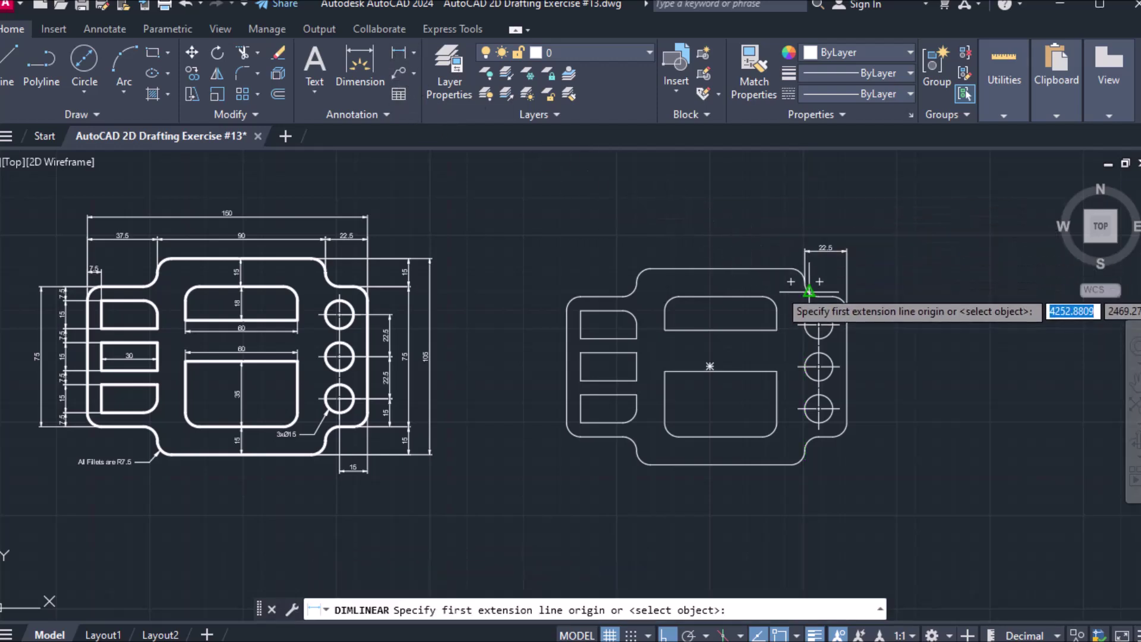
left_click(805, 282)
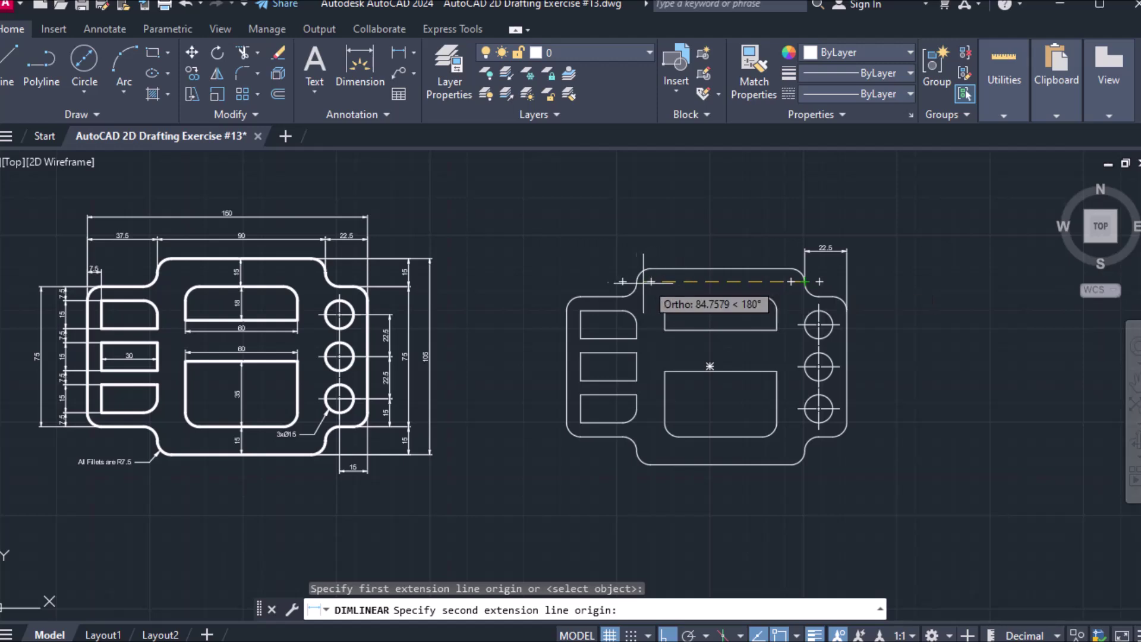
left_click(636, 280)
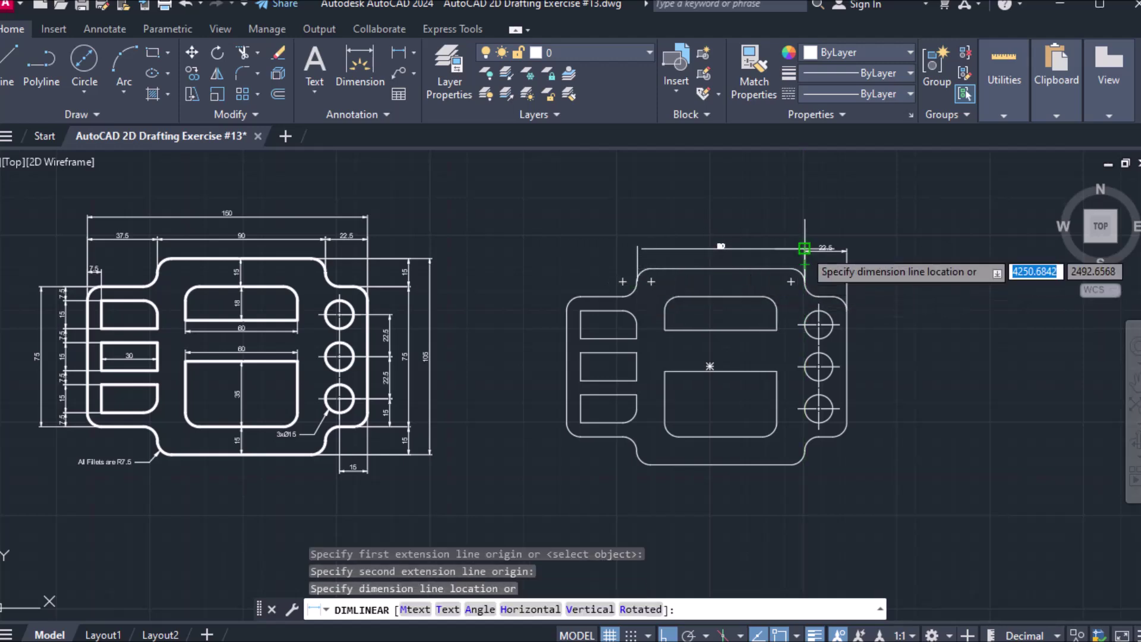
scroll(802, 246, "up", 5)
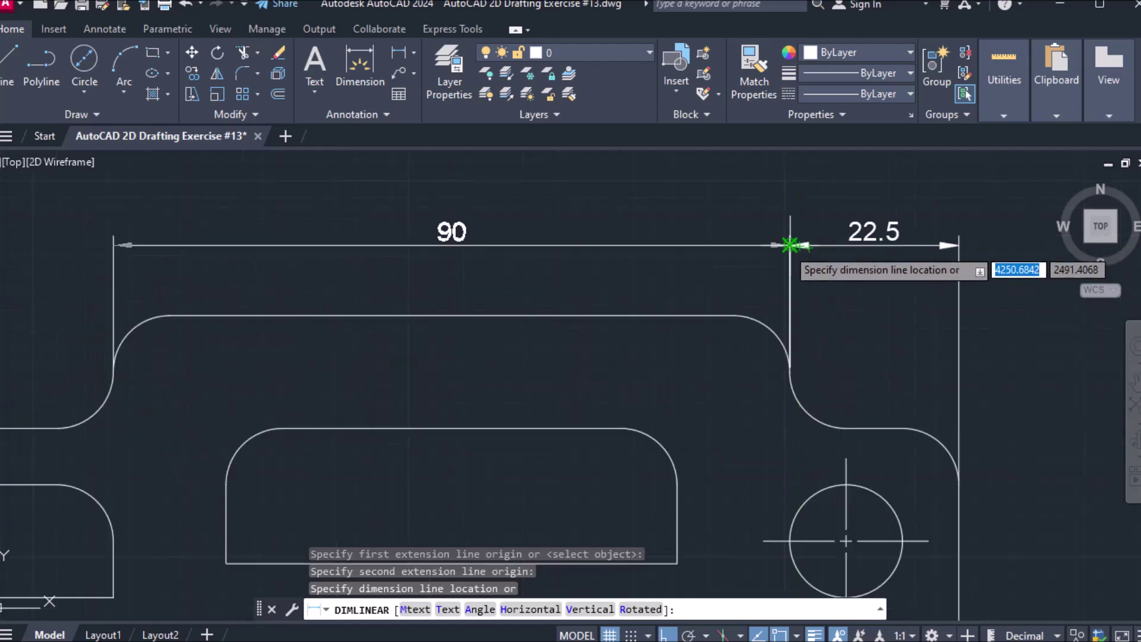
left_click(801, 245)
scroll(796, 246, "down", 5)
scroll(782, 247, "down", 2)
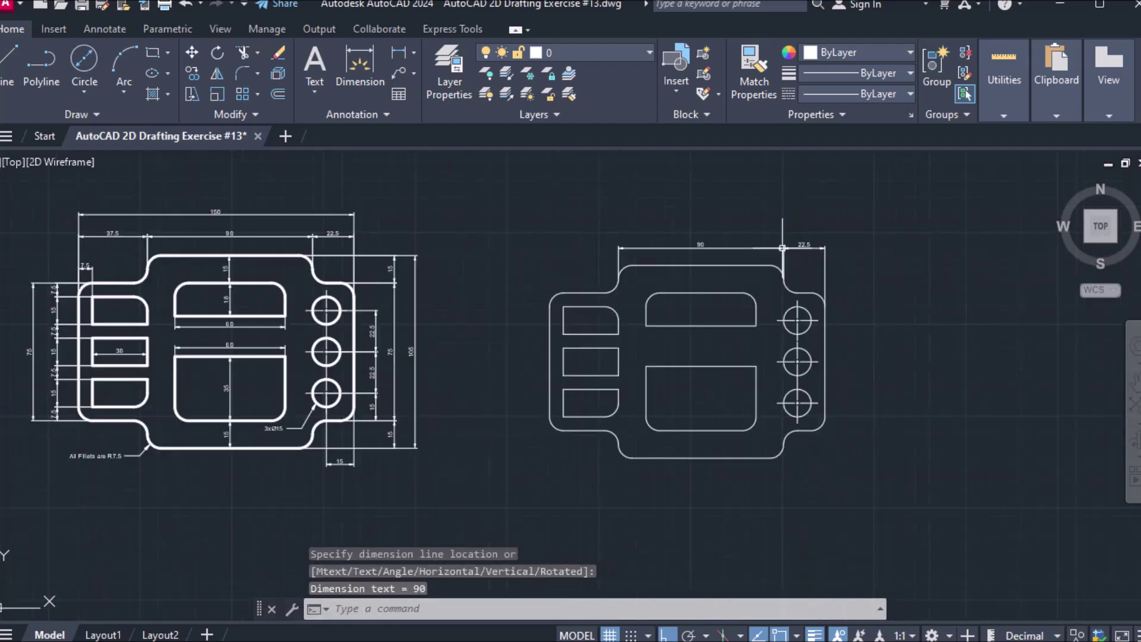
Step: Add a horizontal linear dimension between the new plate's left edge and the left side of its raised upper section, aligned with the dimension row
left_click(392, 56)
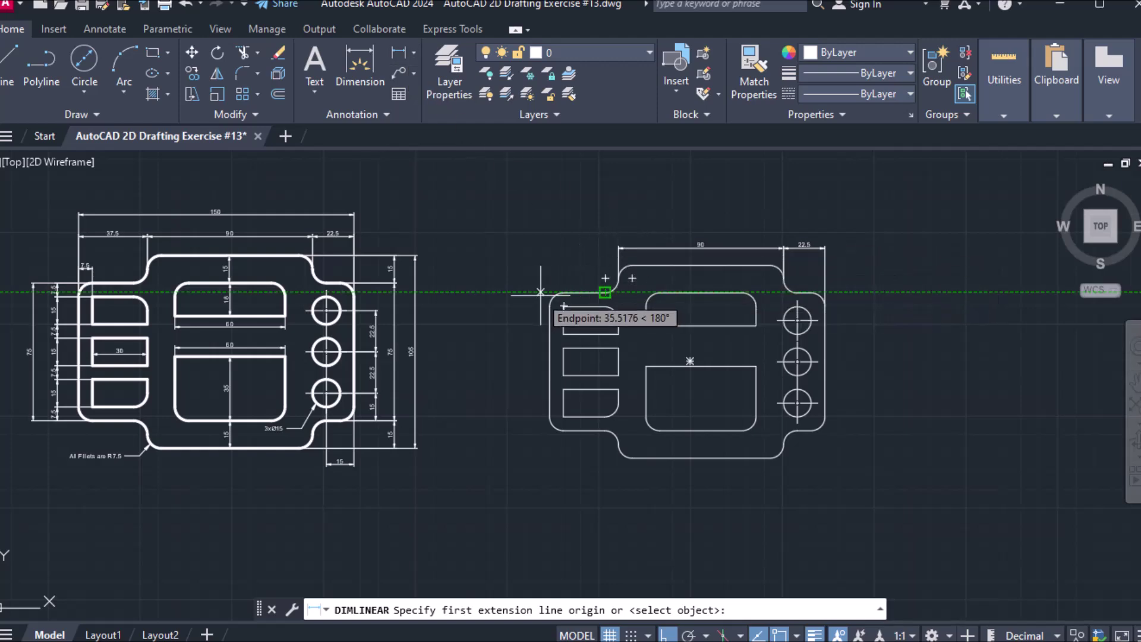
left_click(550, 306)
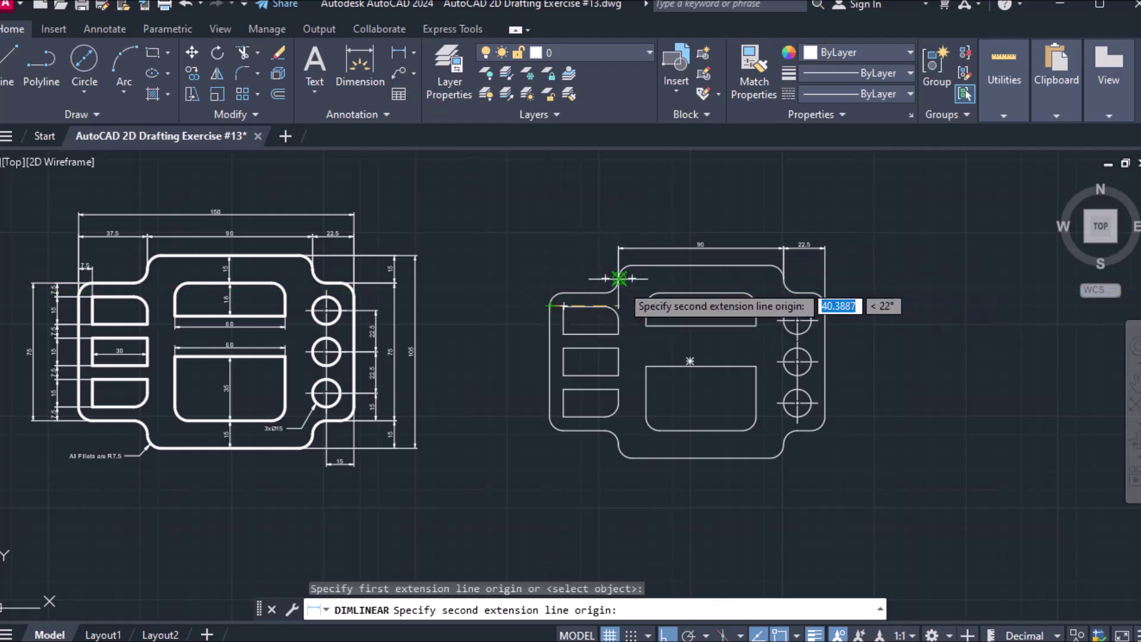
left_click(618, 278)
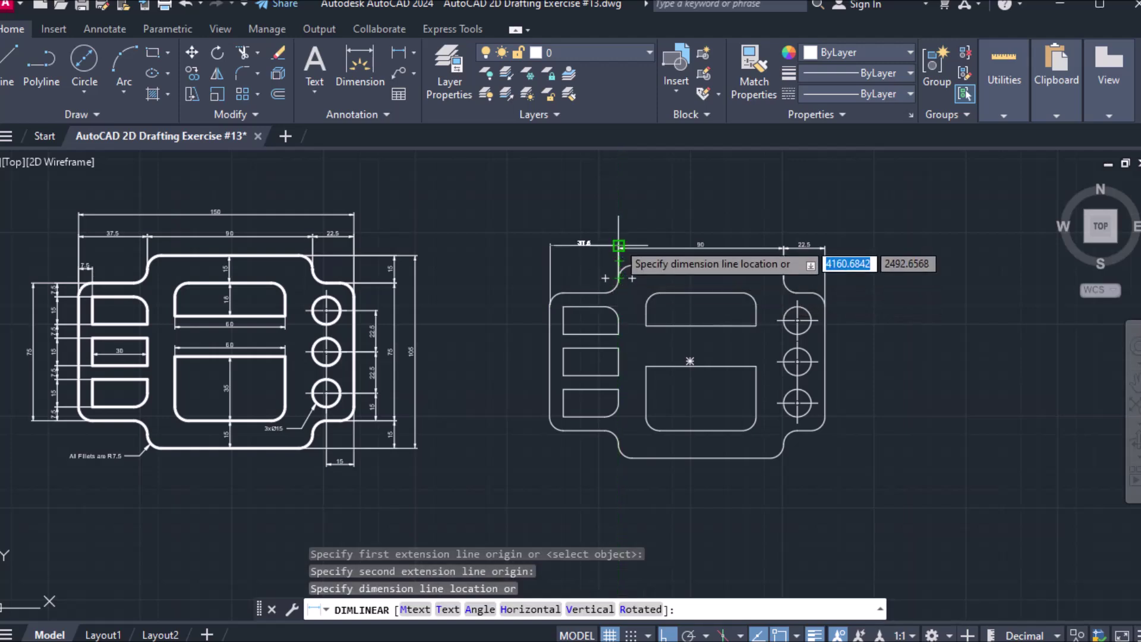
scroll(618, 245, "up", 4)
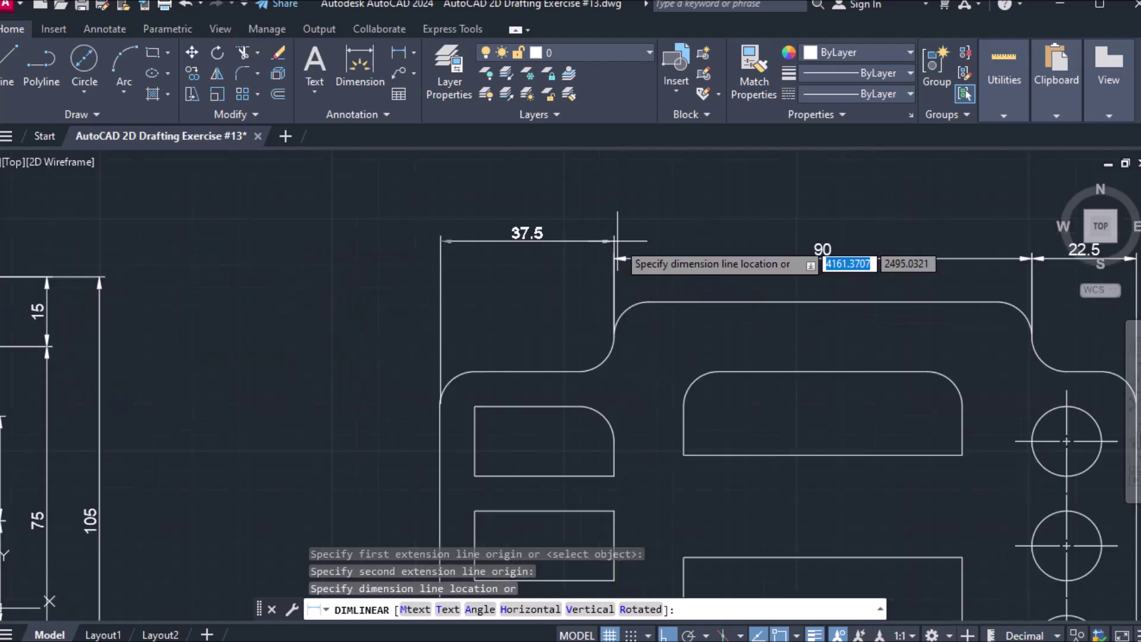
left_click(612, 257)
scroll(525, 281, "down", 4)
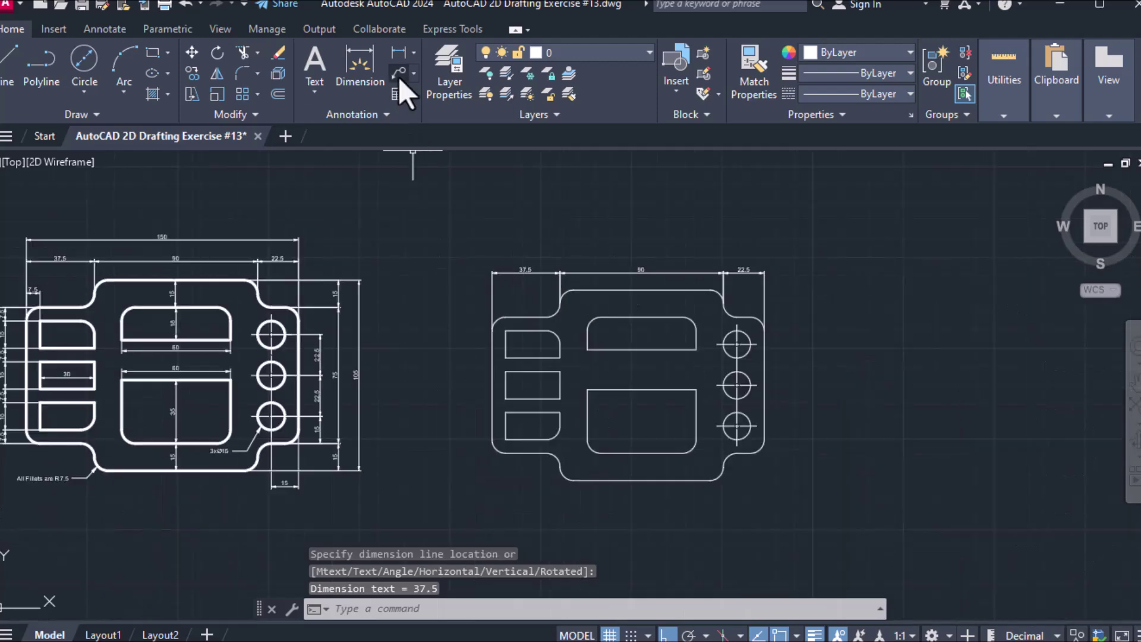
Step: Add a horizontal linear dimension for the new plate's overall width, placed above the existing row of dimensions
left_click(398, 52)
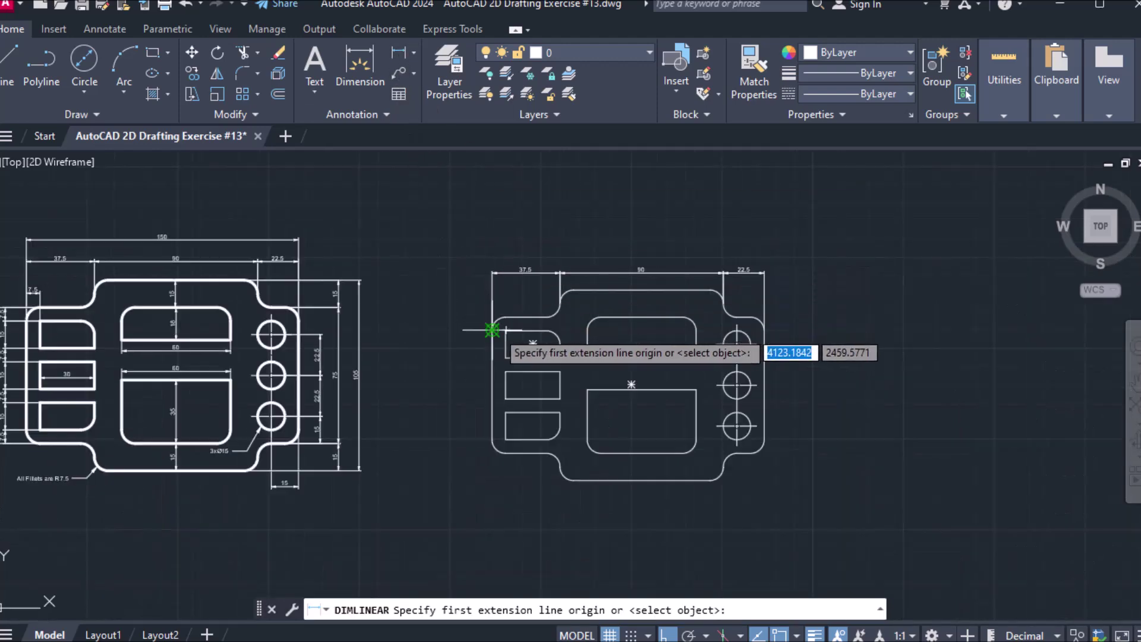
left_click(492, 329)
left_click(764, 328)
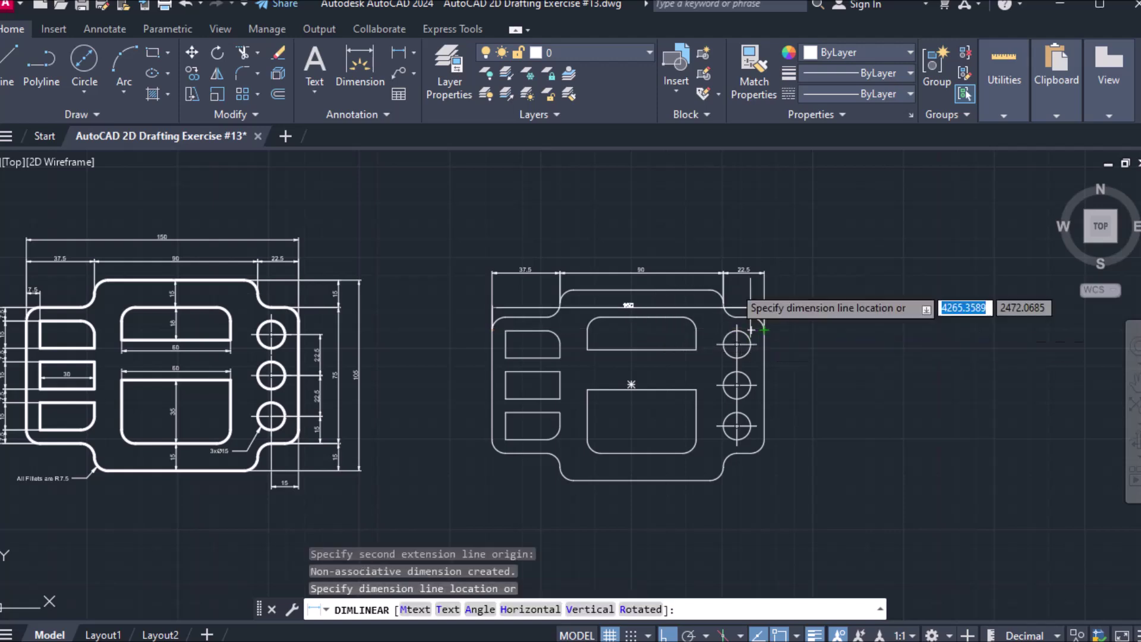
scroll(677, 237, "up", 2)
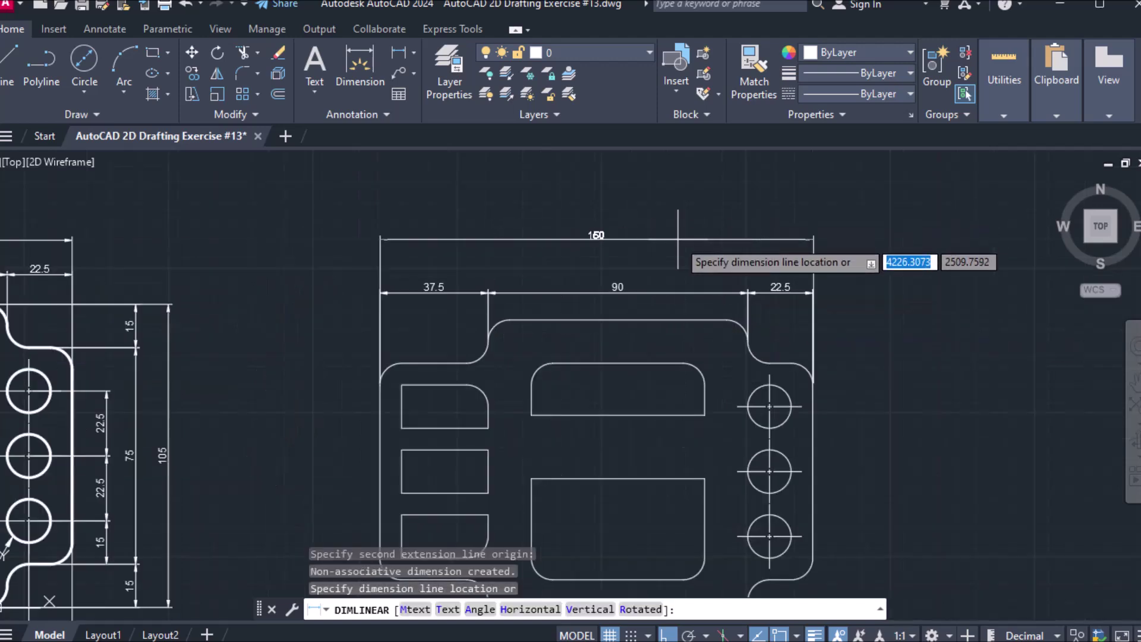
left_click(672, 243)
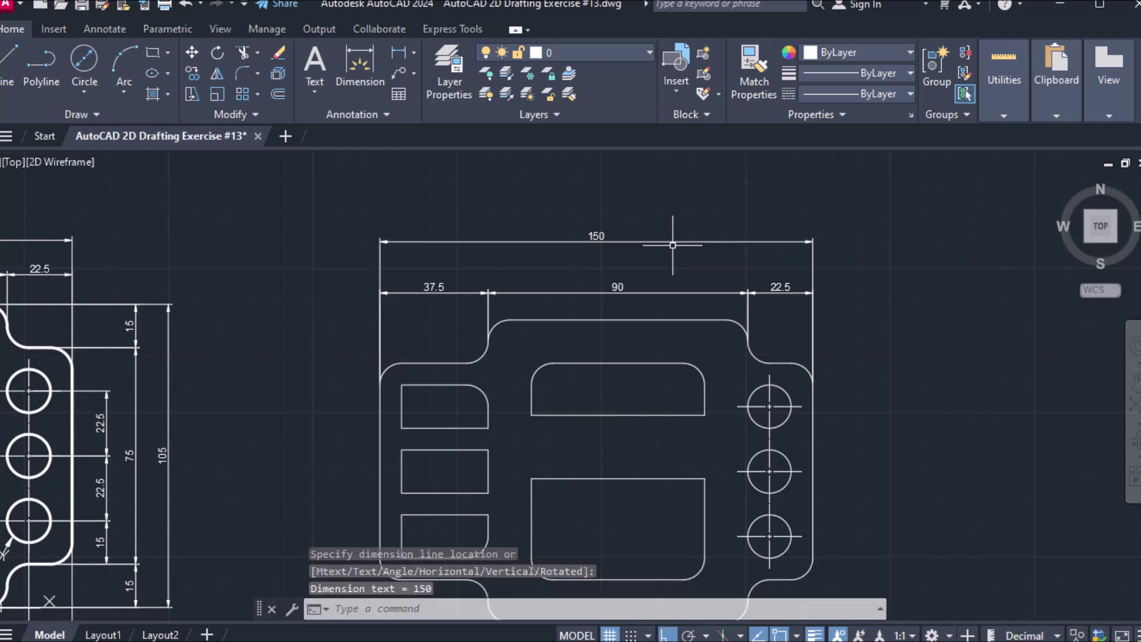
Step: Add a vertical linear dimension left of the new plate, from its upper-left shoulder edge to the top of the upper left cutout
middle_click_drag(514, 347, 709, 248)
scroll(710, 248, "down", 2)
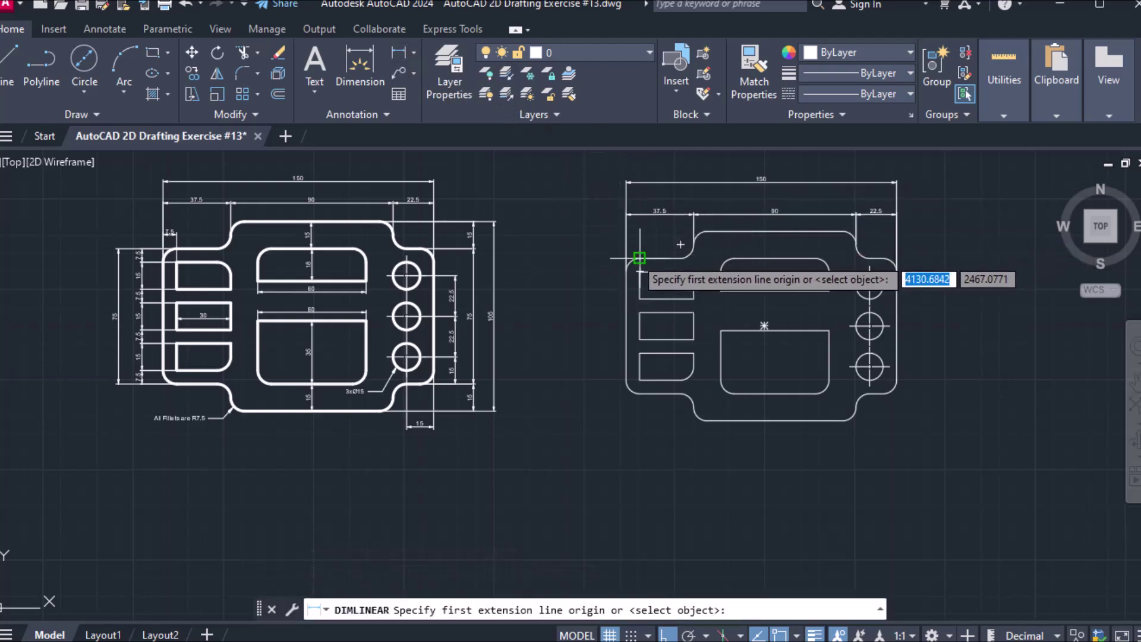
scroll(639, 258, "up", 4)
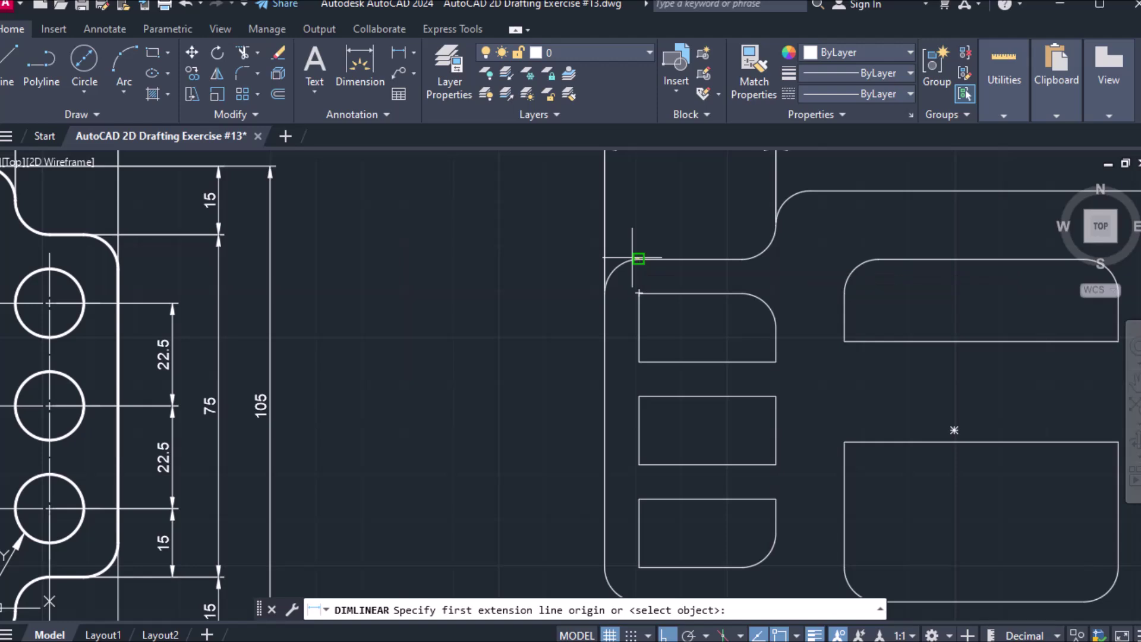
left_click(639, 258)
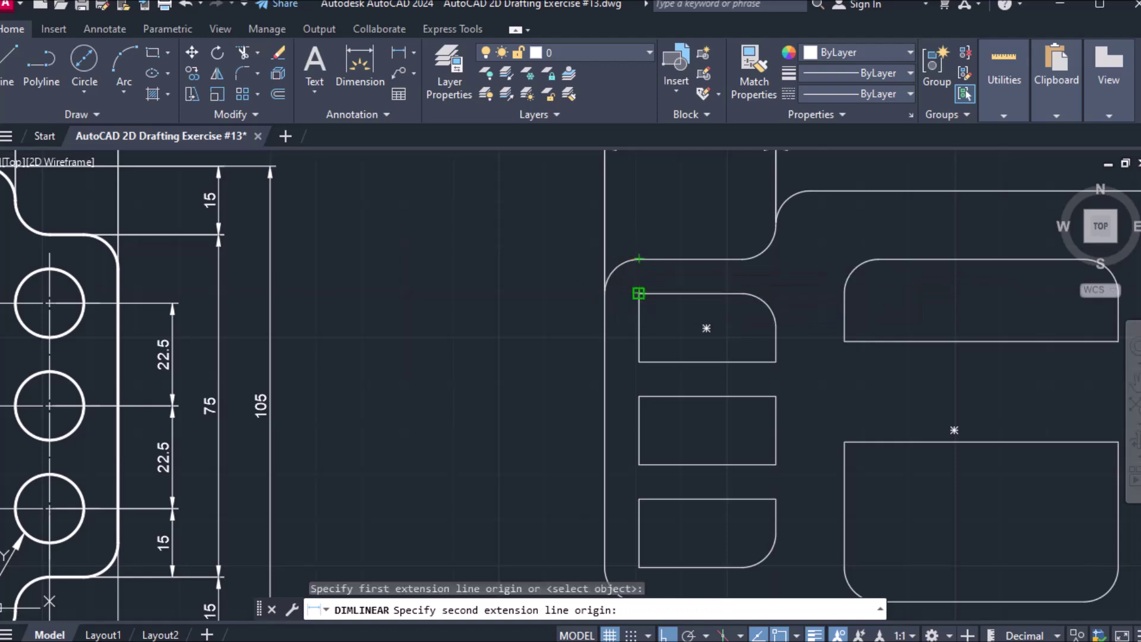
left_click(639, 293)
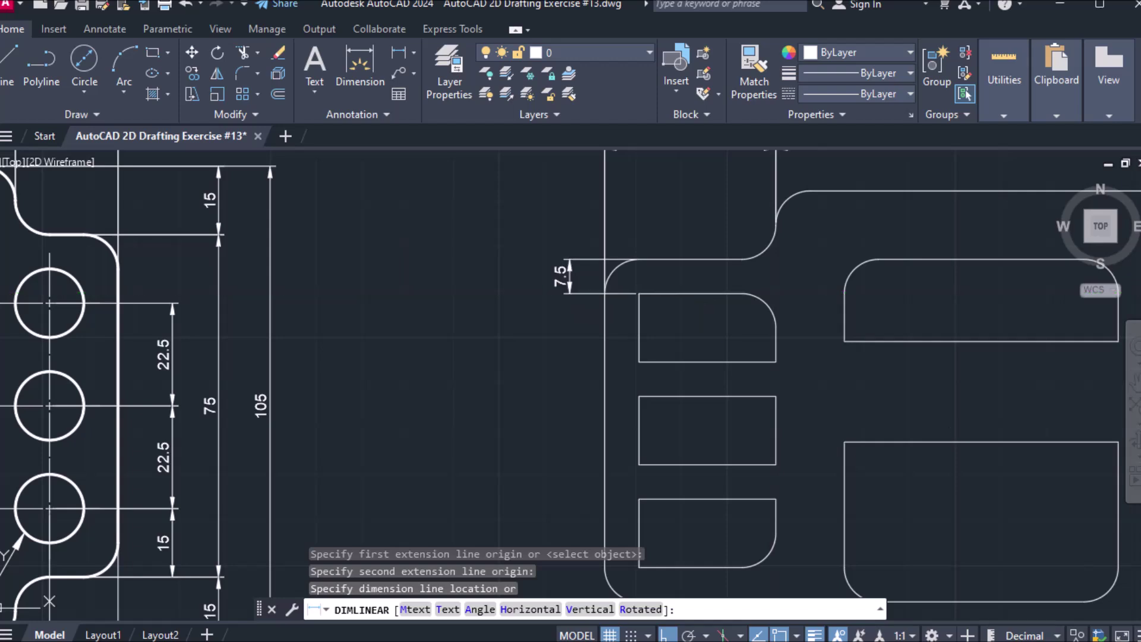
left_click(570, 292)
scroll(570, 290, "down", 5)
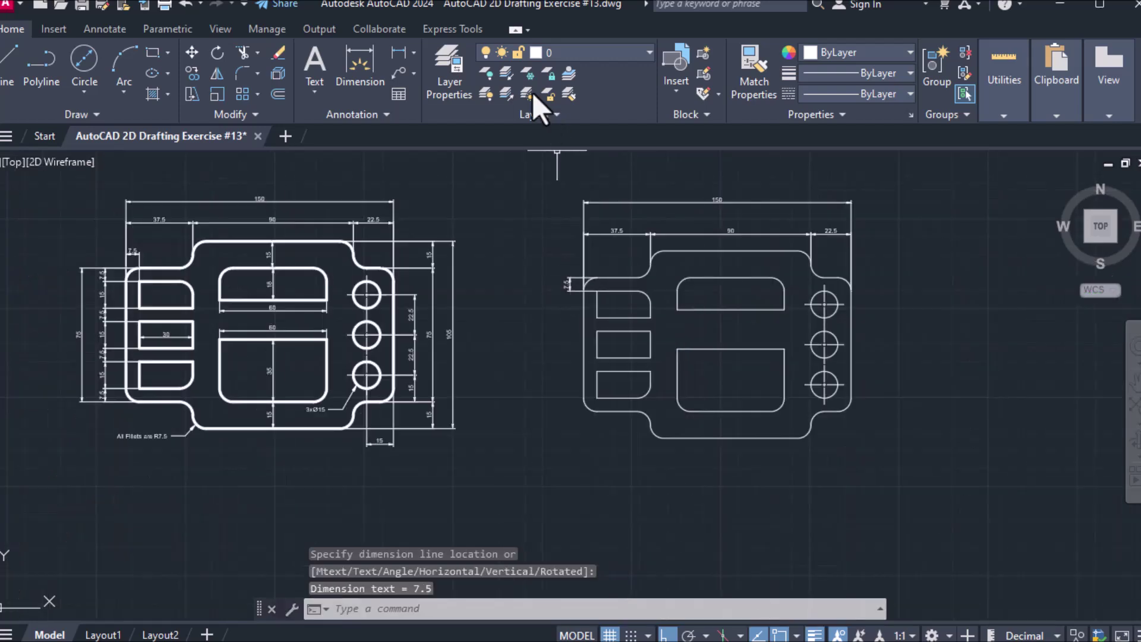
Step: Add a horizontal linear dimension between the new plate's left edge and the left side of its upper left cutout, placed above the shoulder
left_click(397, 56)
scroll(595, 291, "up", 4)
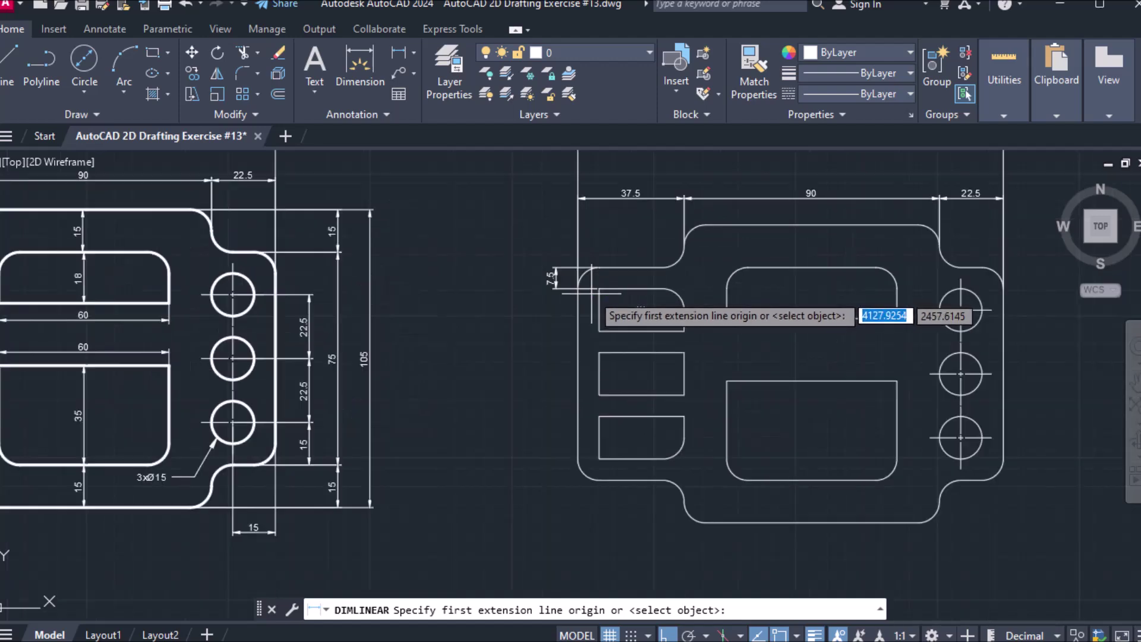
left_click(600, 289)
left_click(579, 287)
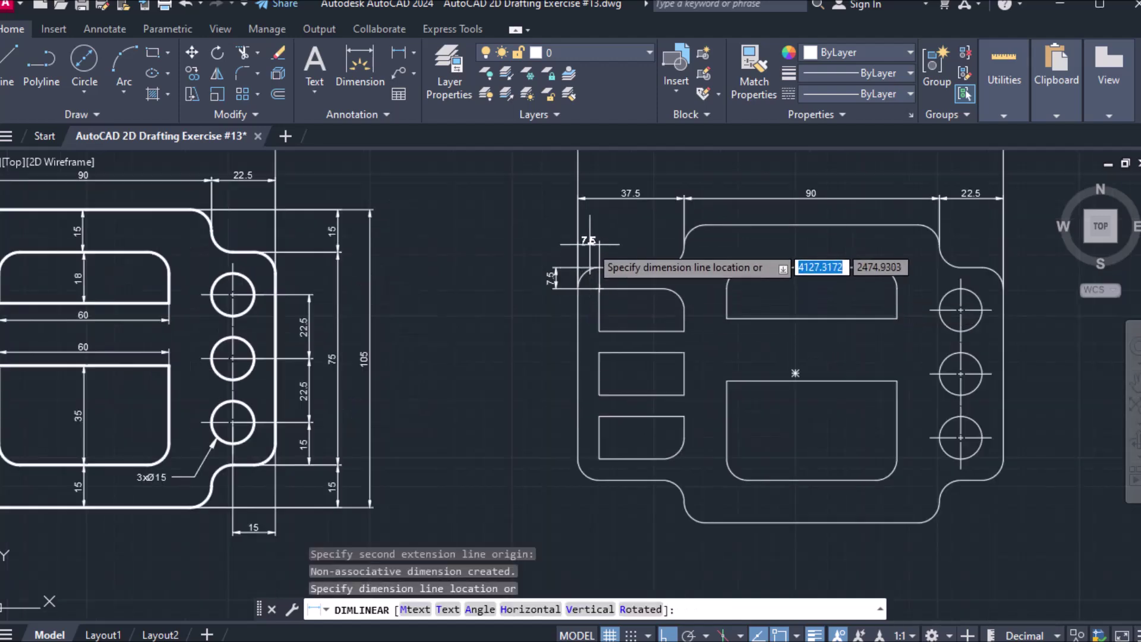
left_click(590, 243)
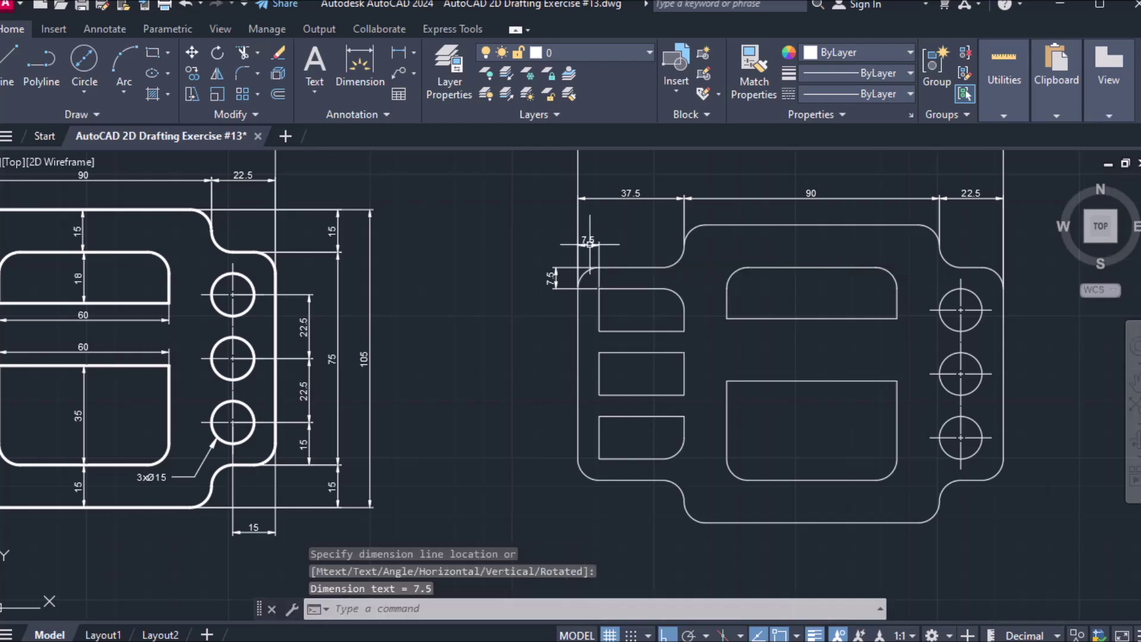
scroll(486, 287, "down", 3)
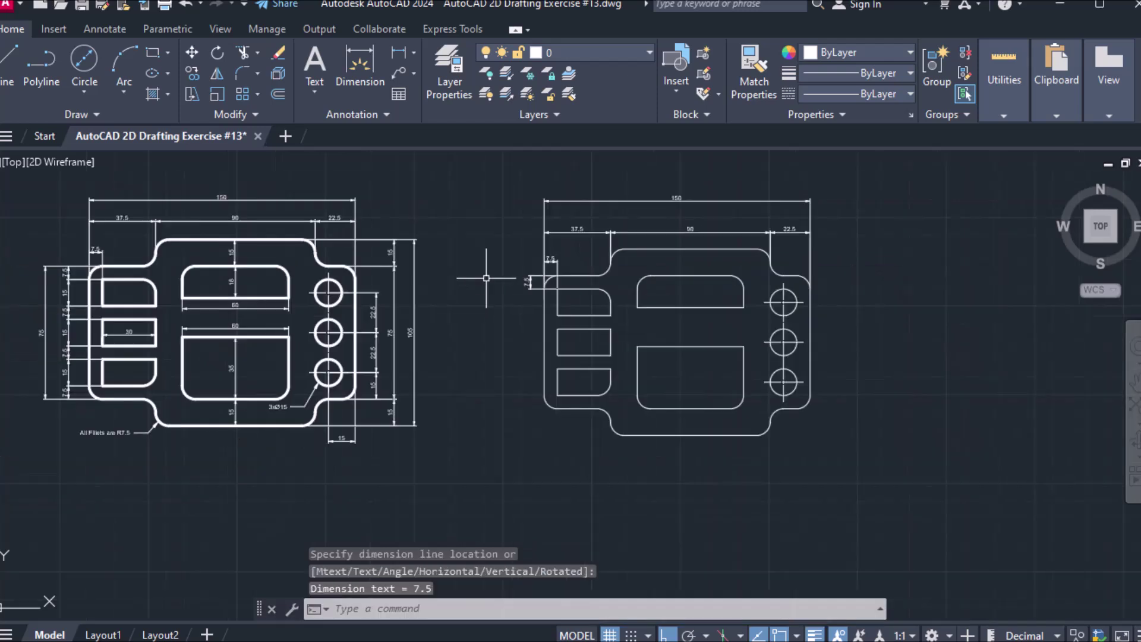
Step: Add a vertical linear dimension for the upper left cutout's height, in line with the vertical dimension above it
left_click(398, 52)
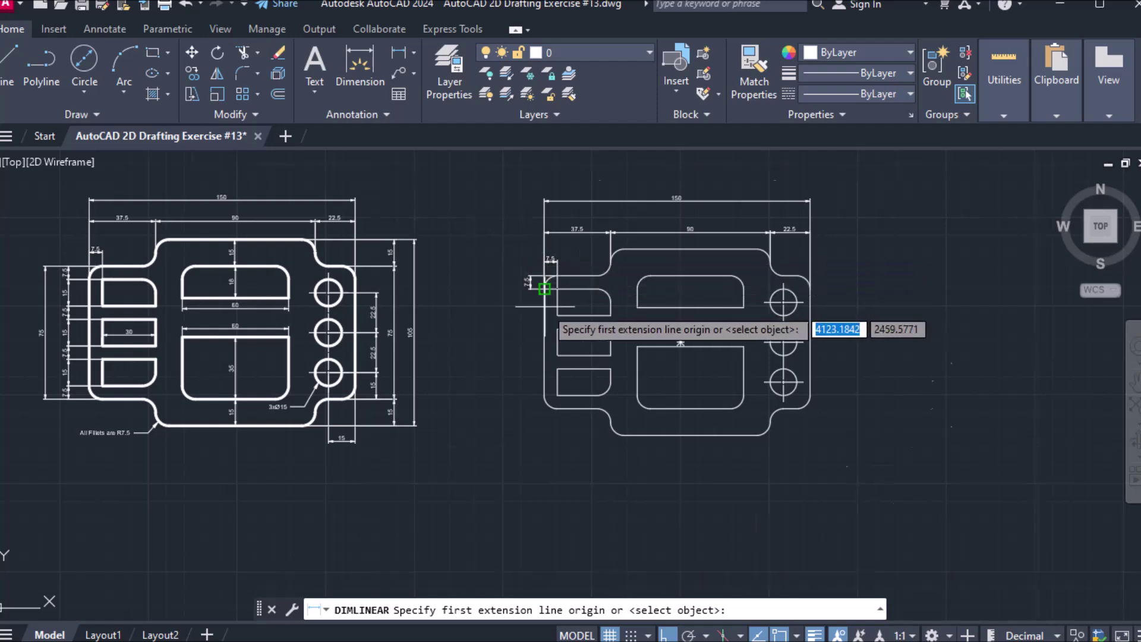
scroll(544, 307, "up", 2)
left_click(560, 277)
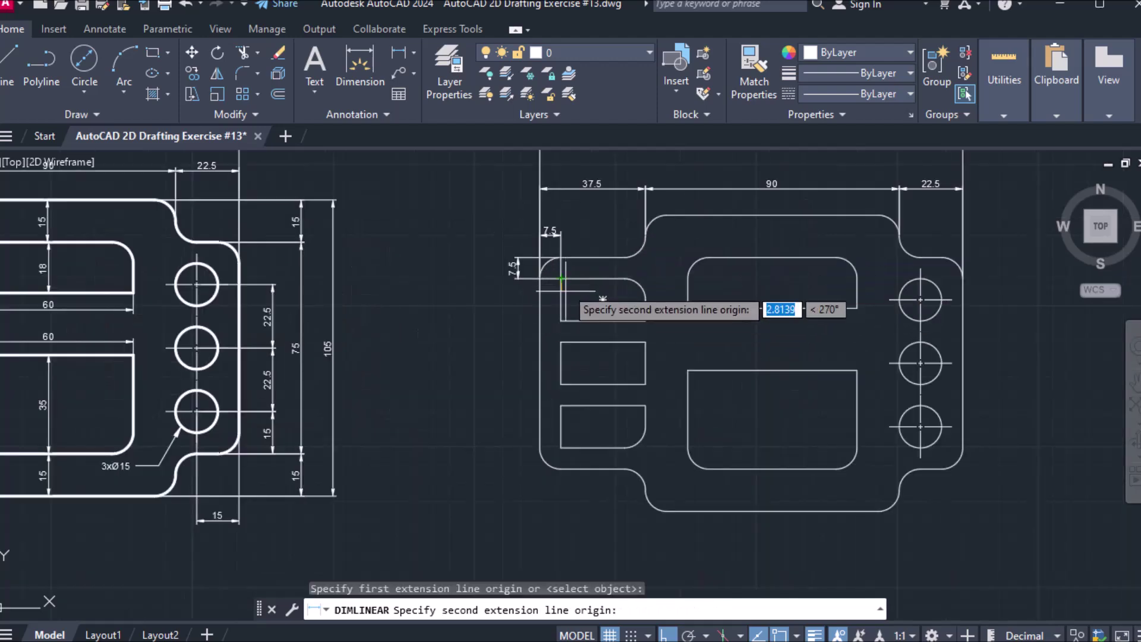
left_click(561, 321)
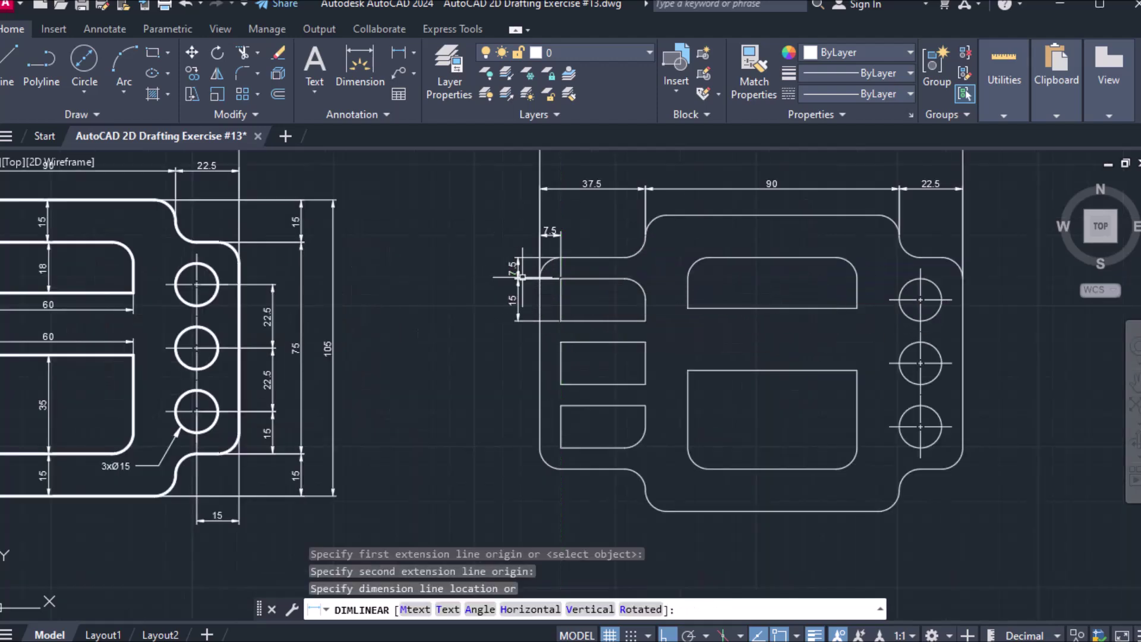
left_click(521, 277)
Step: Continue the vertical dimension chain with a linear dimension for the gap between the upper and middle left cutouts
left_click(398, 54)
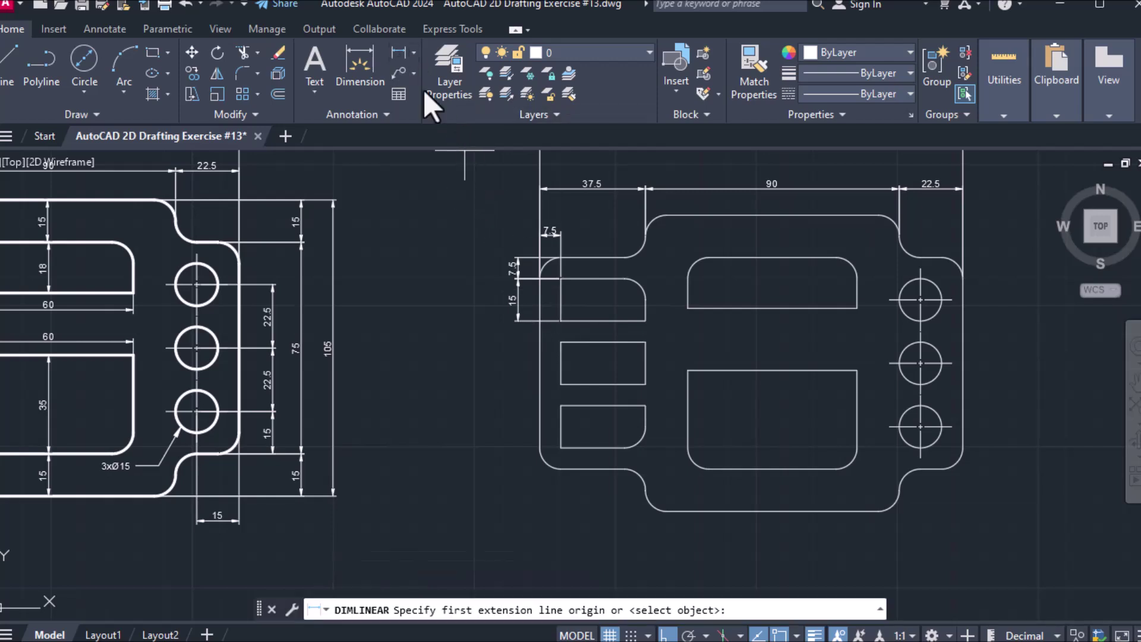
left_click(561, 321)
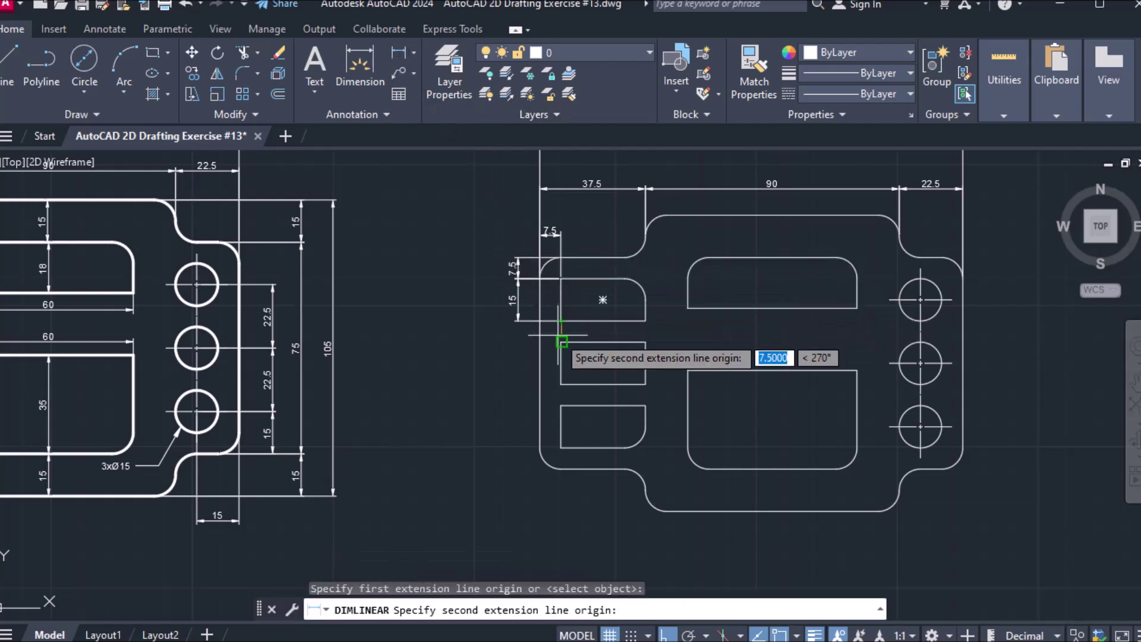
left_click(561, 342)
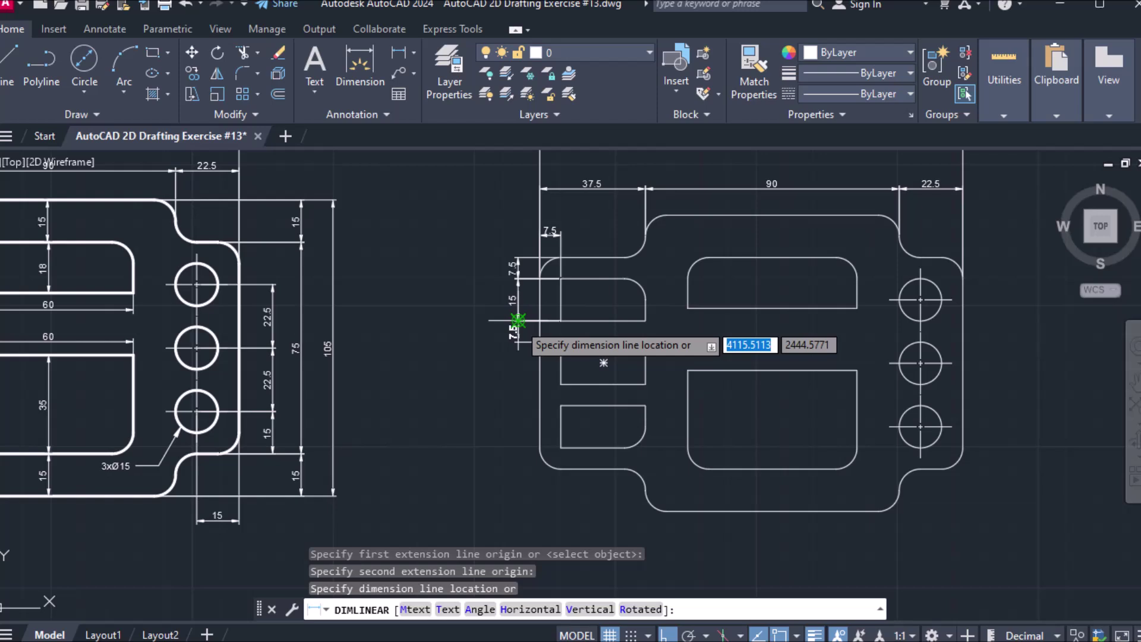
left_click(518, 321)
Step: Add a vertical linear dimension for the middle left cutout's height in the same dimension chain
left_click(398, 52)
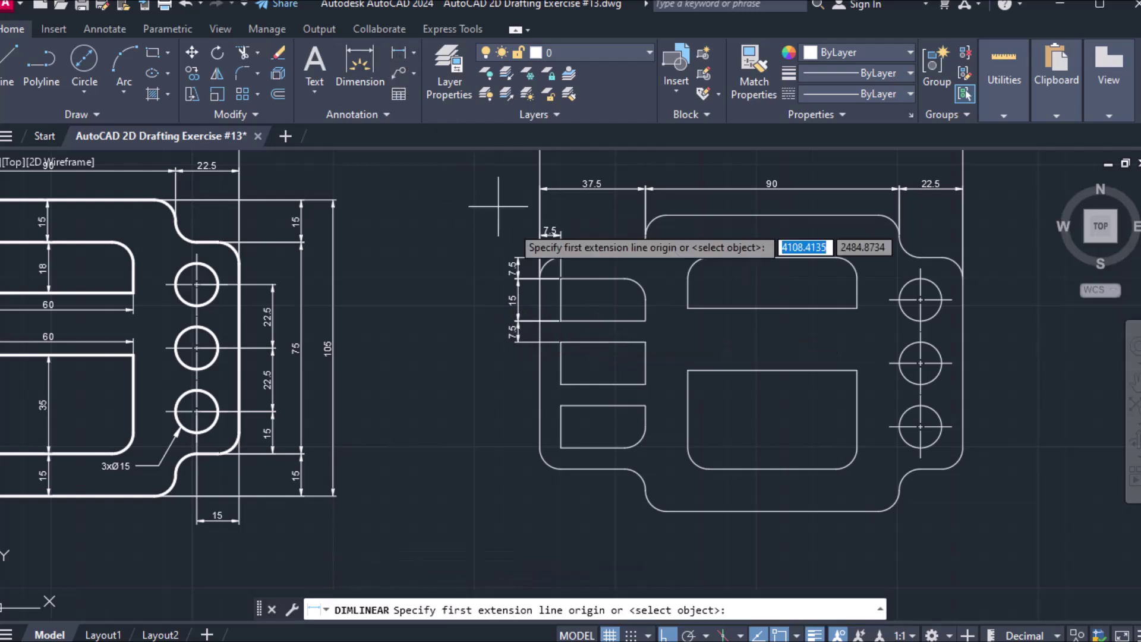
left_click(560, 341)
left_click(561, 384)
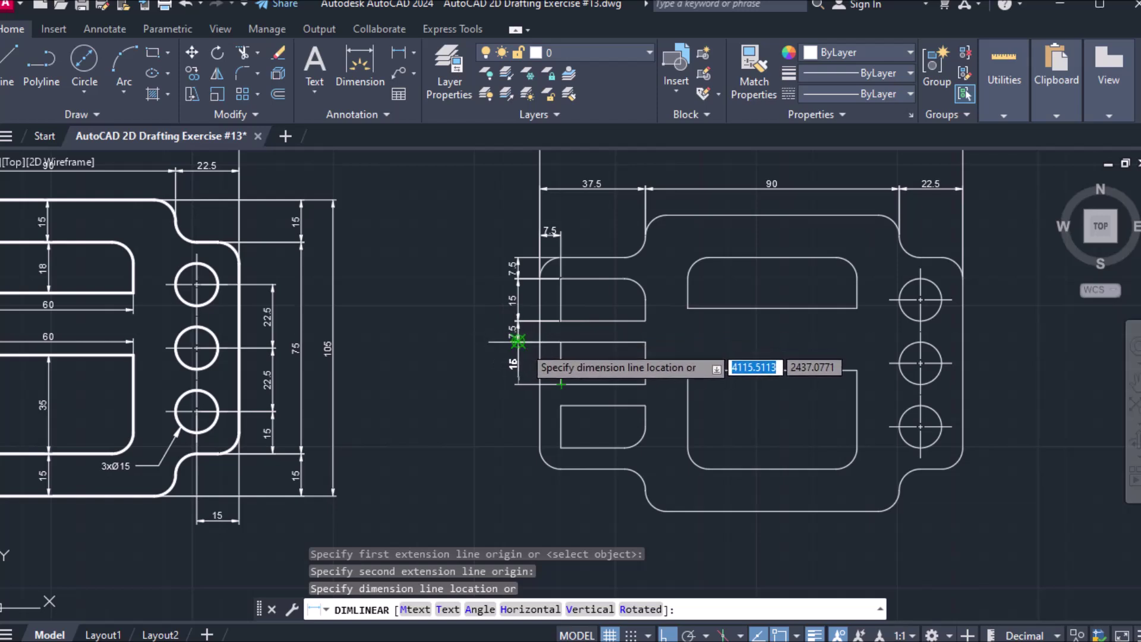
left_click(518, 337)
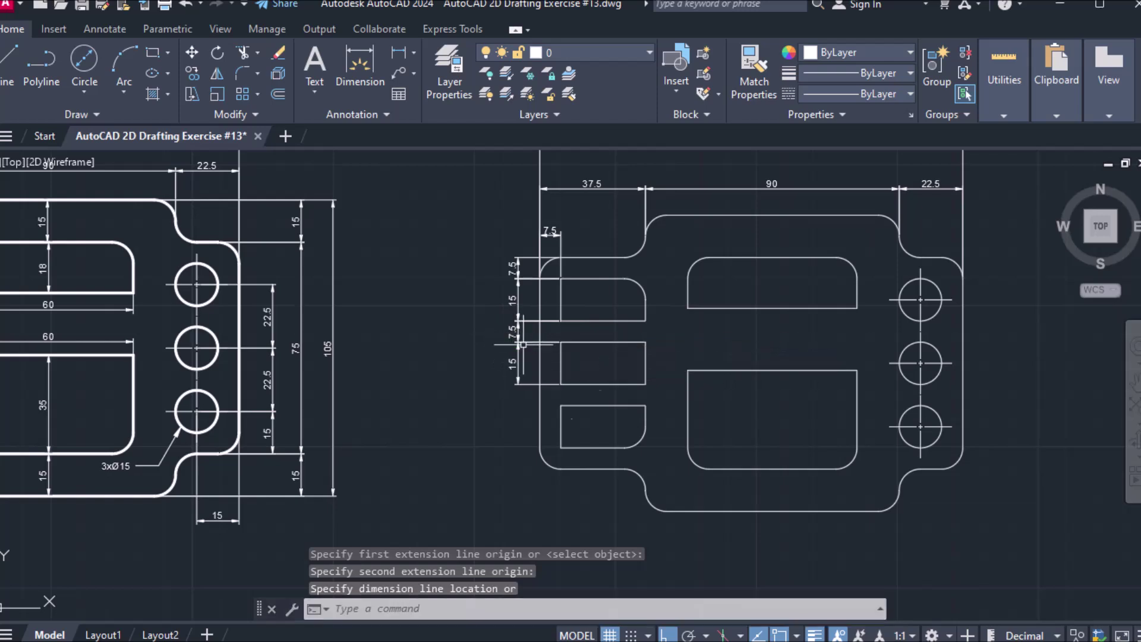
Step: Add a vertical linear dimension for the gap between the middle and lower left cutouts in the same chain
left_click(398, 55)
left_click(560, 383)
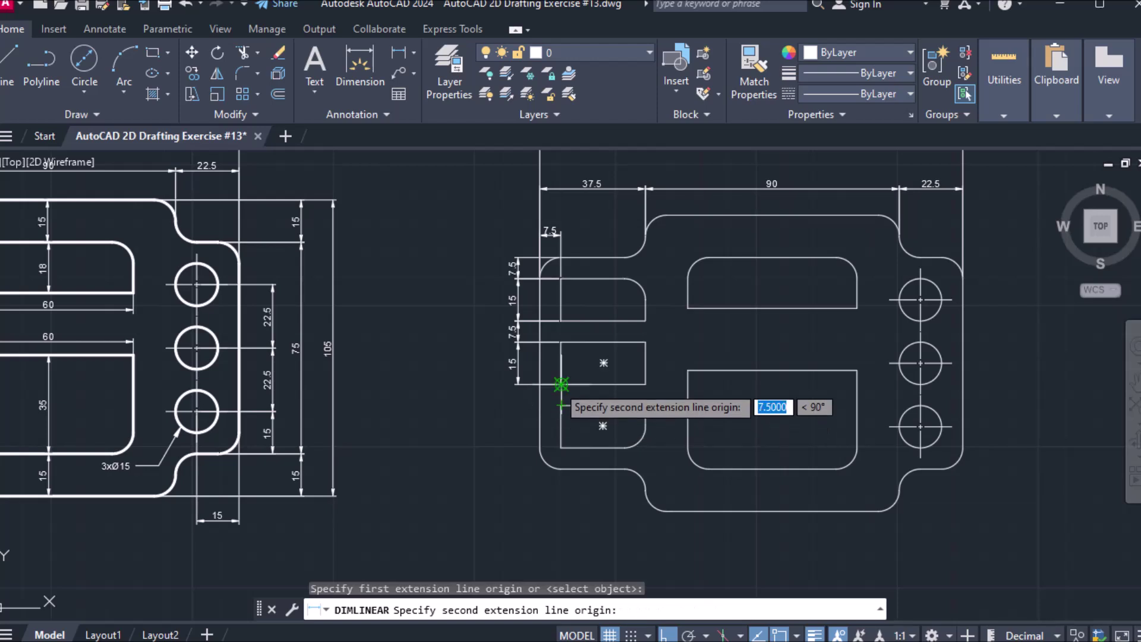
left_click(560, 405)
left_click(518, 385)
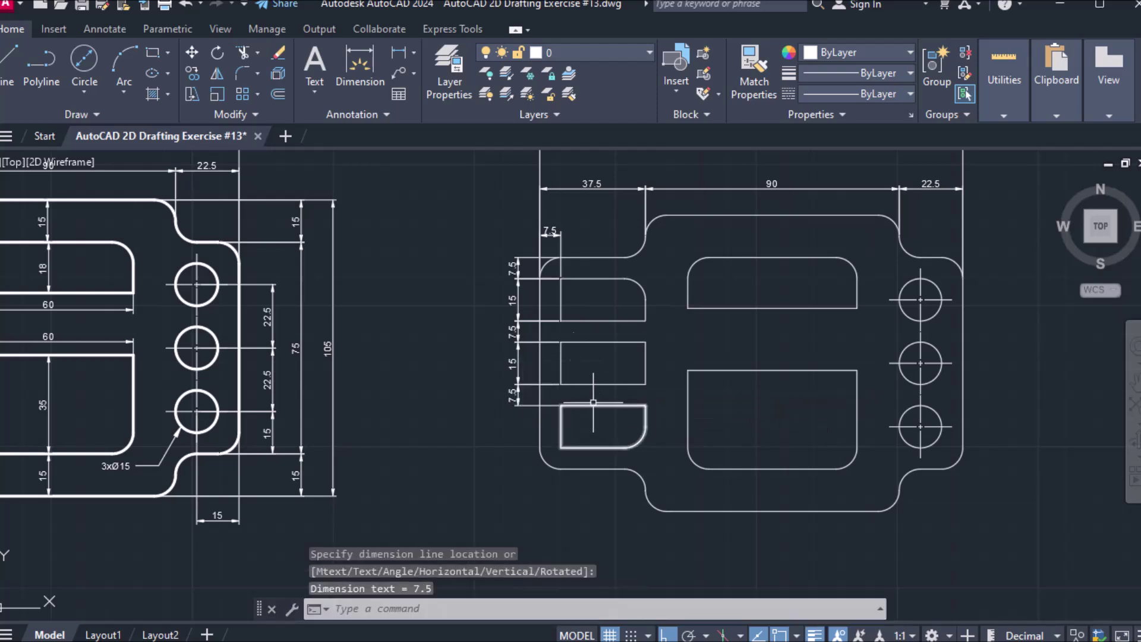
Step: Try to add a vertical linear dimension for the lower left cutout's height in line with the dimension chain
left_click(398, 55)
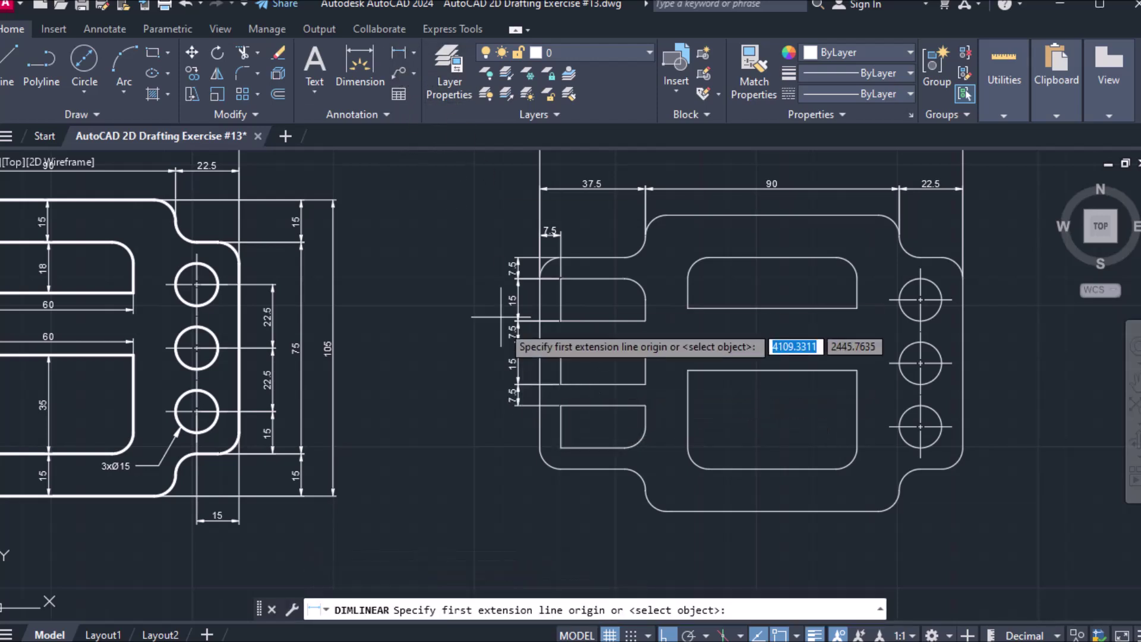
left_click(560, 405)
left_click(561, 446)
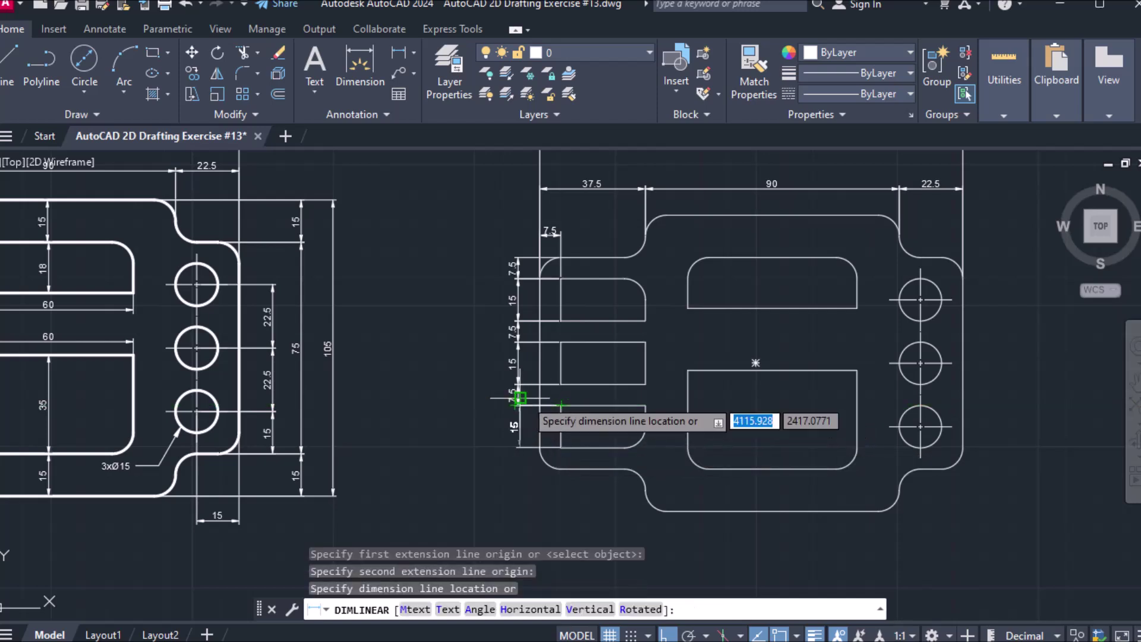
scroll(519, 401, "up", 5)
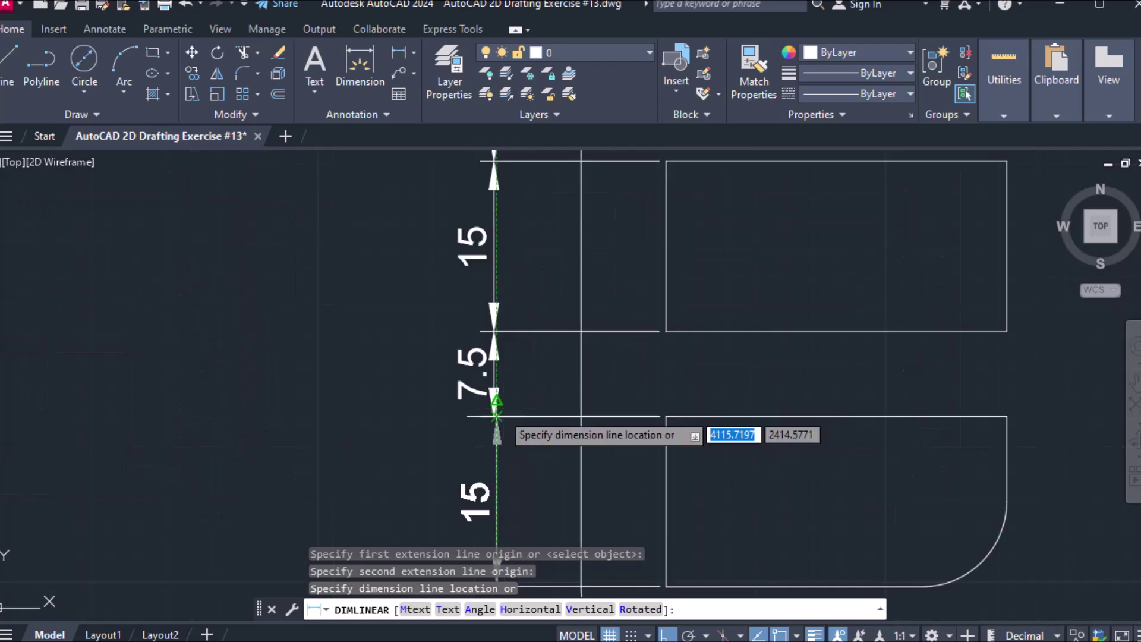
left_click(497, 415)
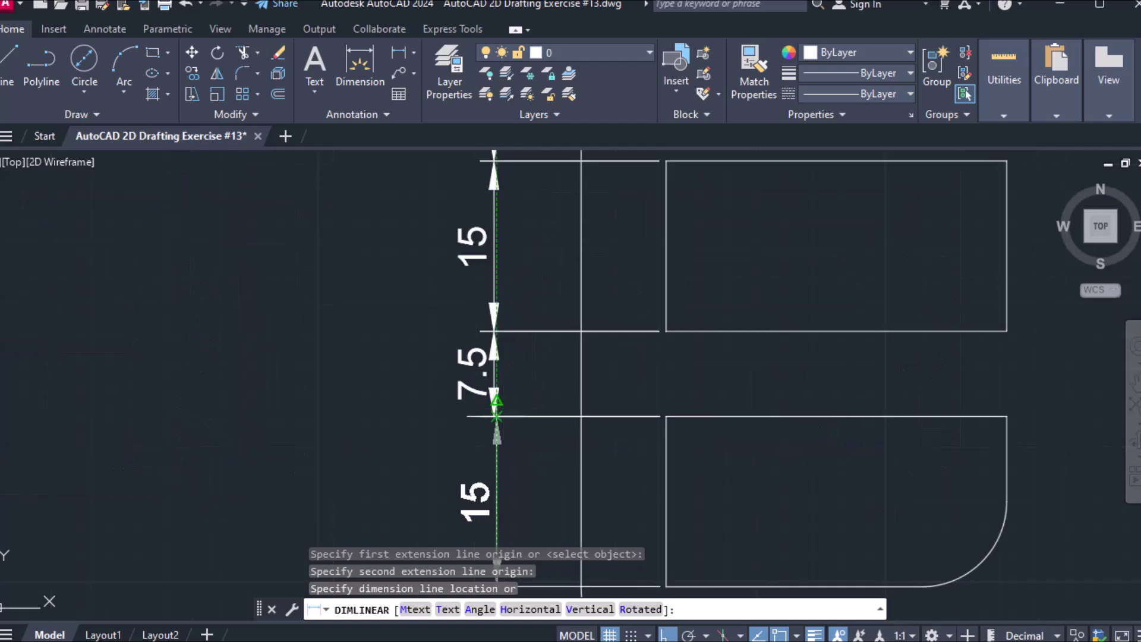
Step: Undo the last vertical dimension on the lower left cutout
left_click(527, 412)
key("ctrl+z")
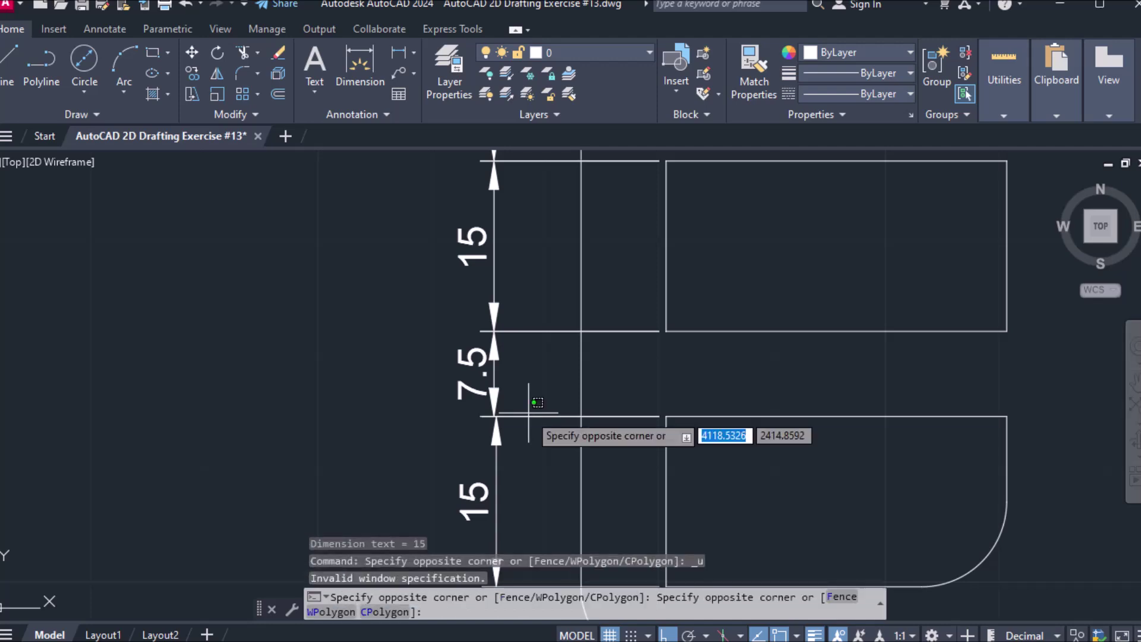
key("Escape")
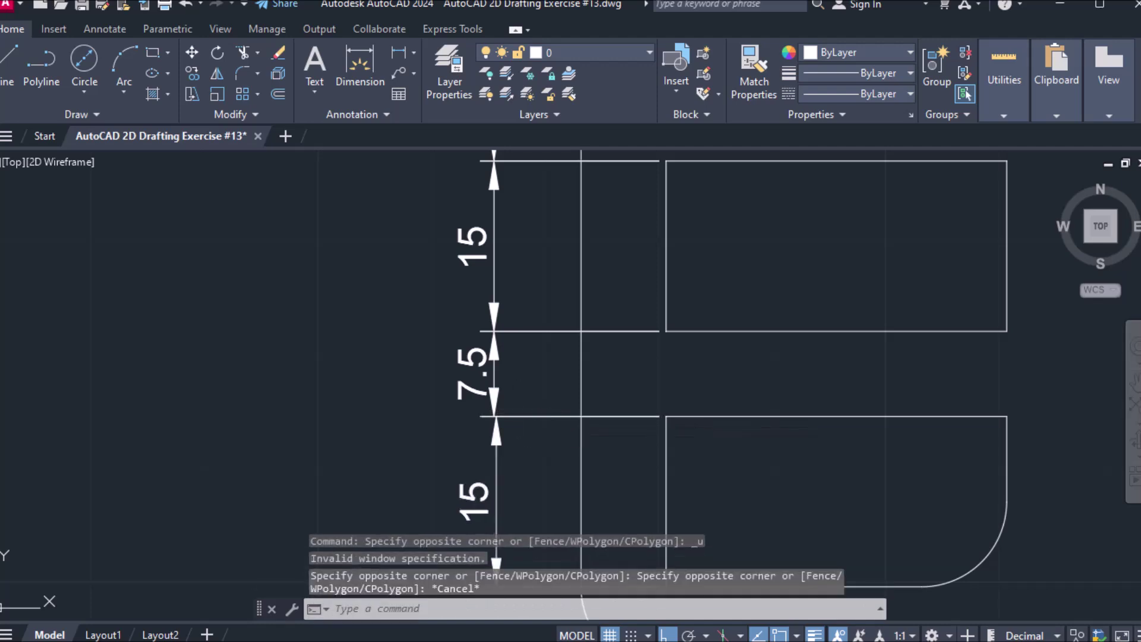
key("ctrl+z")
scroll(518, 409, "down", 6)
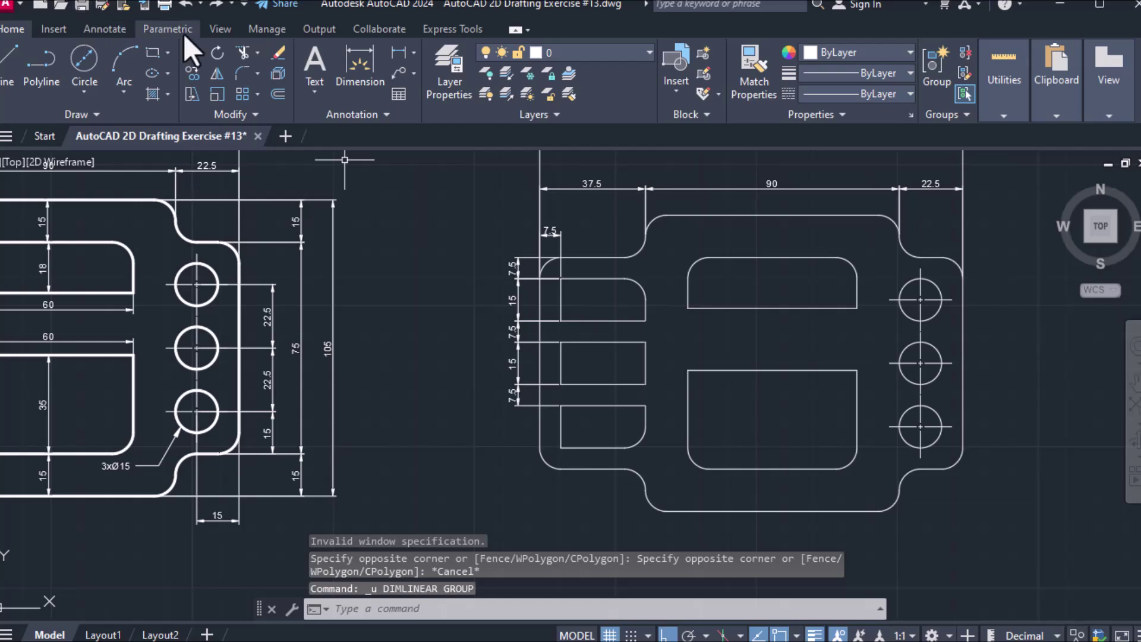
Step: Add a vertical linear dimension for the lower left cutout's height, snapped exactly in line with the dimension chain above it
left_click(393, 54)
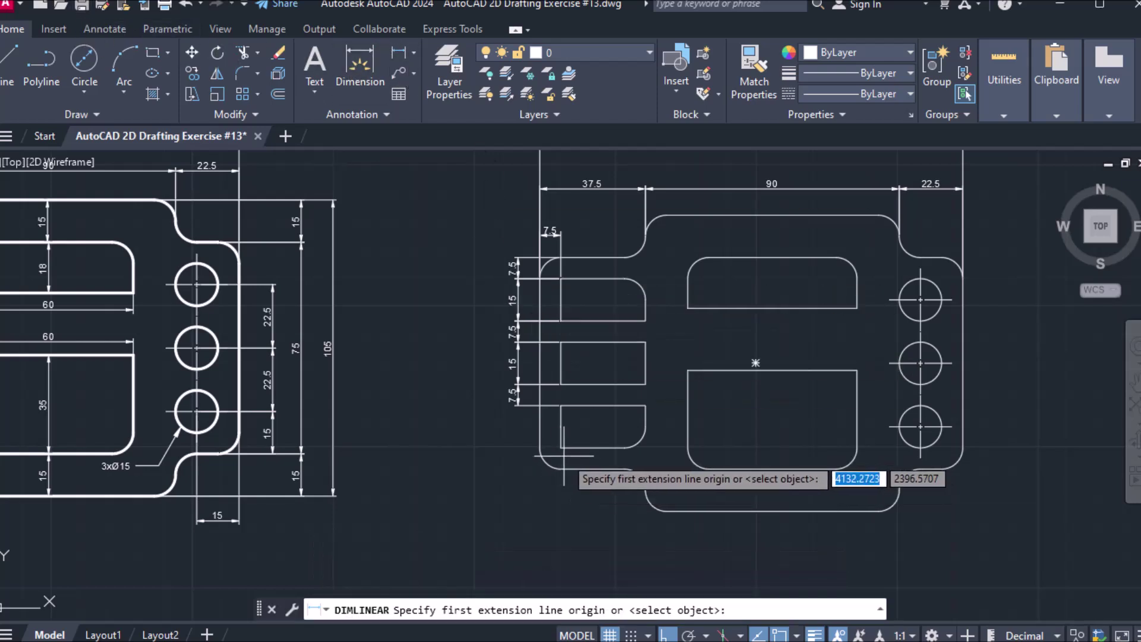
left_click(562, 447)
left_click(561, 406)
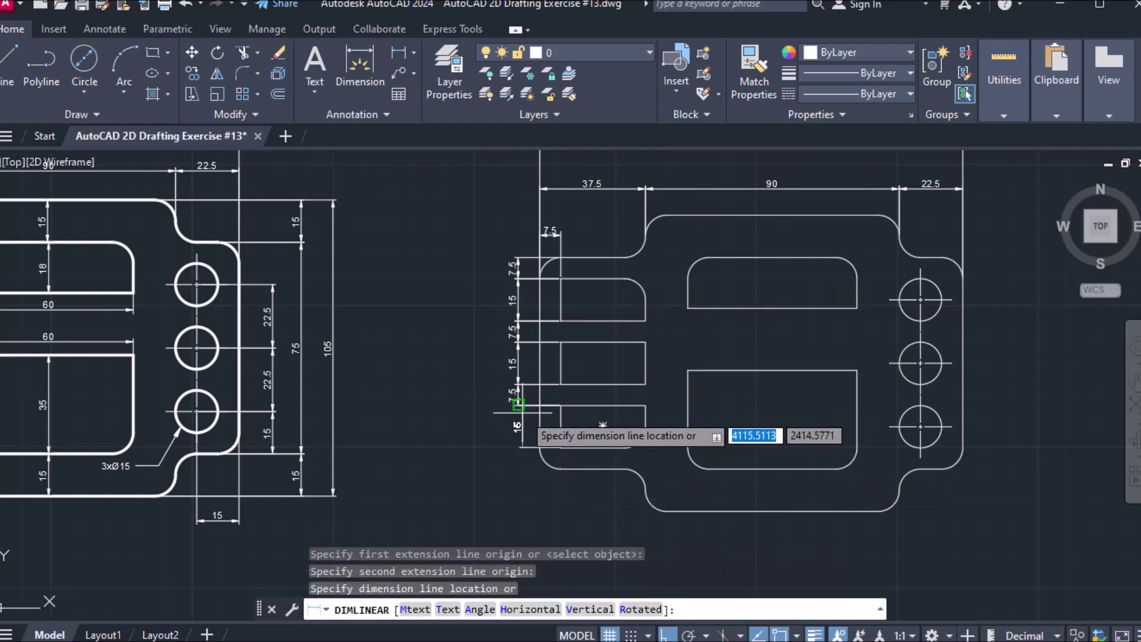
scroll(518, 405, "up", 5)
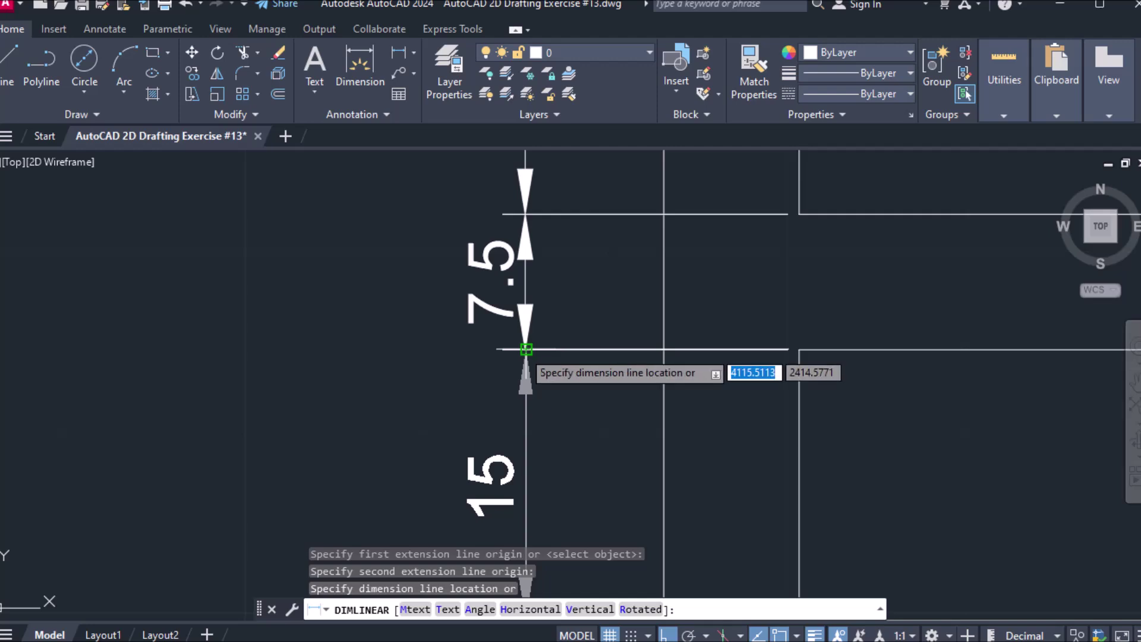
left_click(523, 349)
scroll(628, 411, "down", 7)
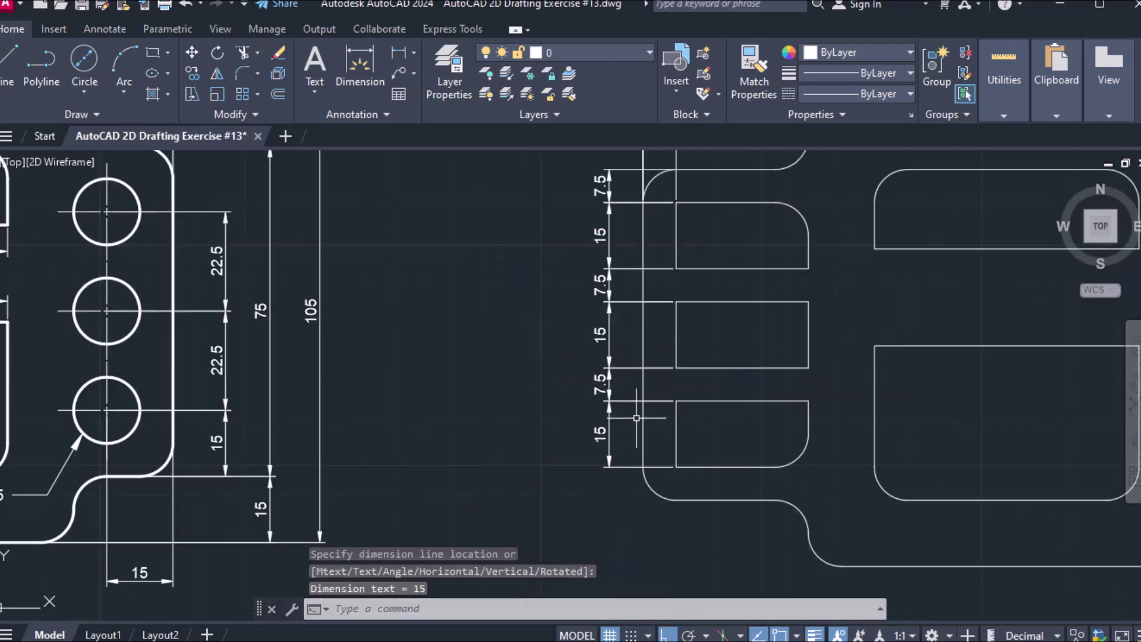
Step: Complete the vertical chain with a linear dimension for the gap between the lower left cutout and the plate edge below it
scroll(636, 418, "down", 2)
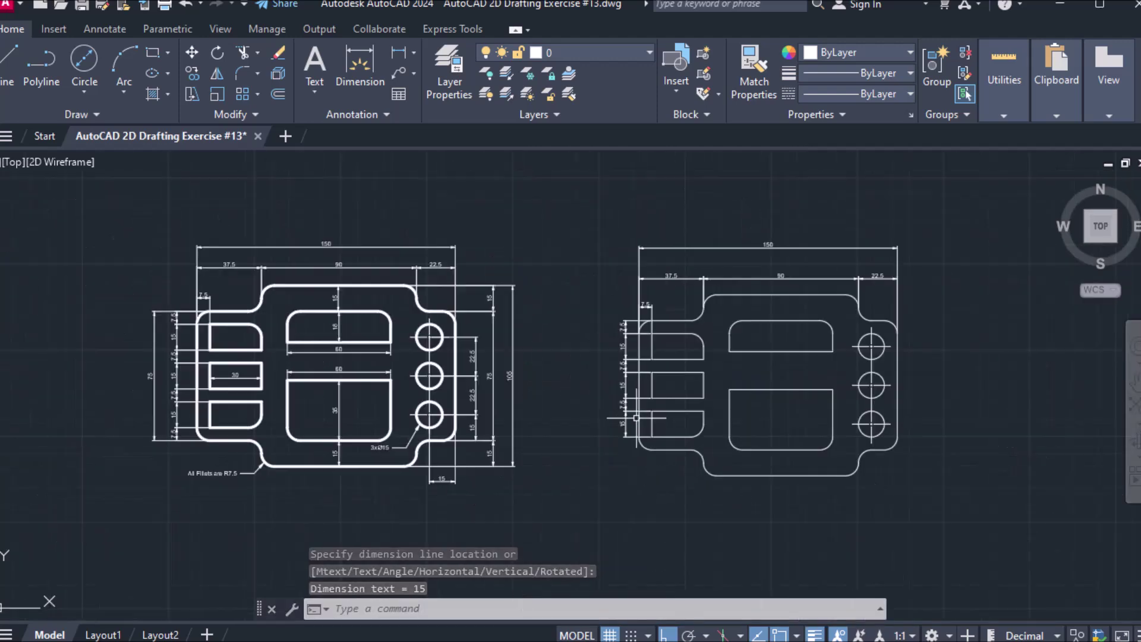
scroll(637, 418, "up", 2)
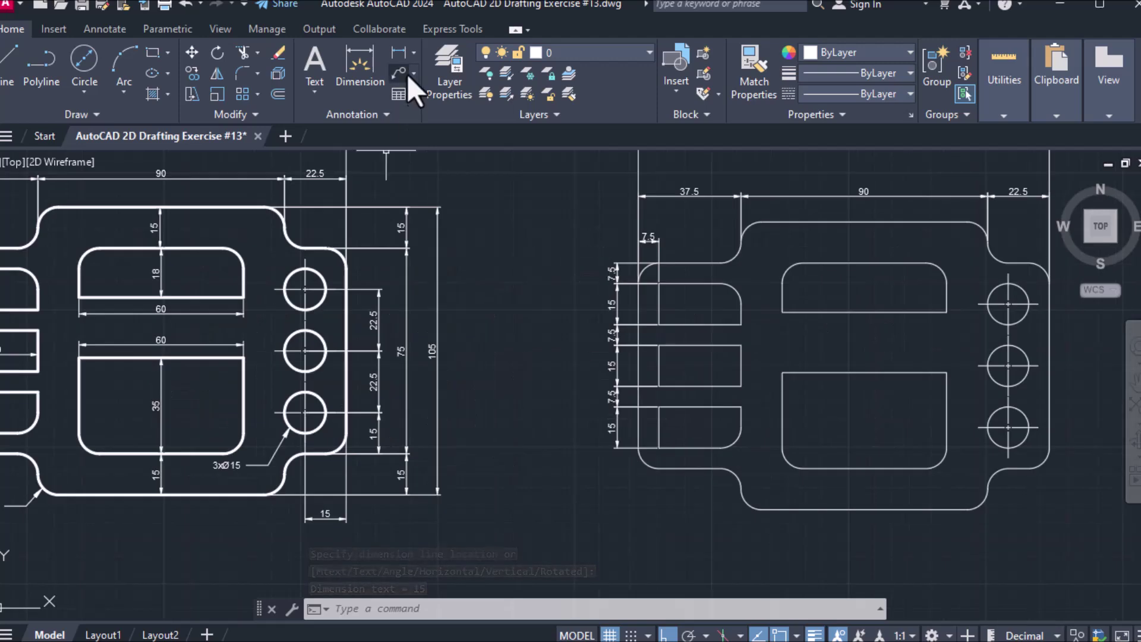
left_click(397, 54)
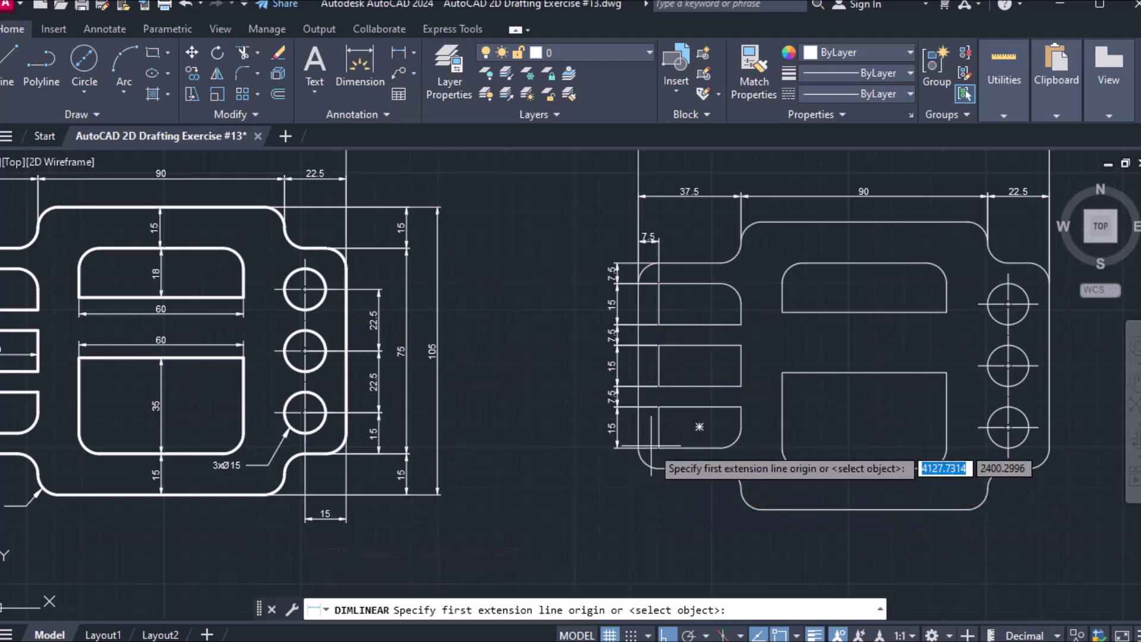
left_click(658, 446)
left_click(659, 468)
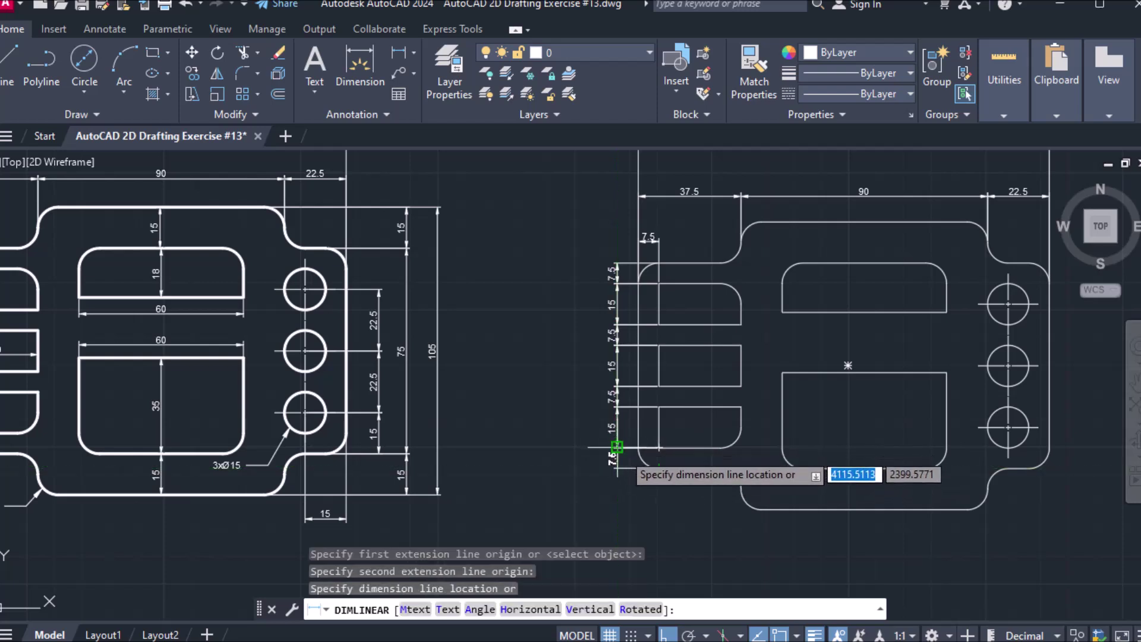
scroll(617, 446, "up", 8)
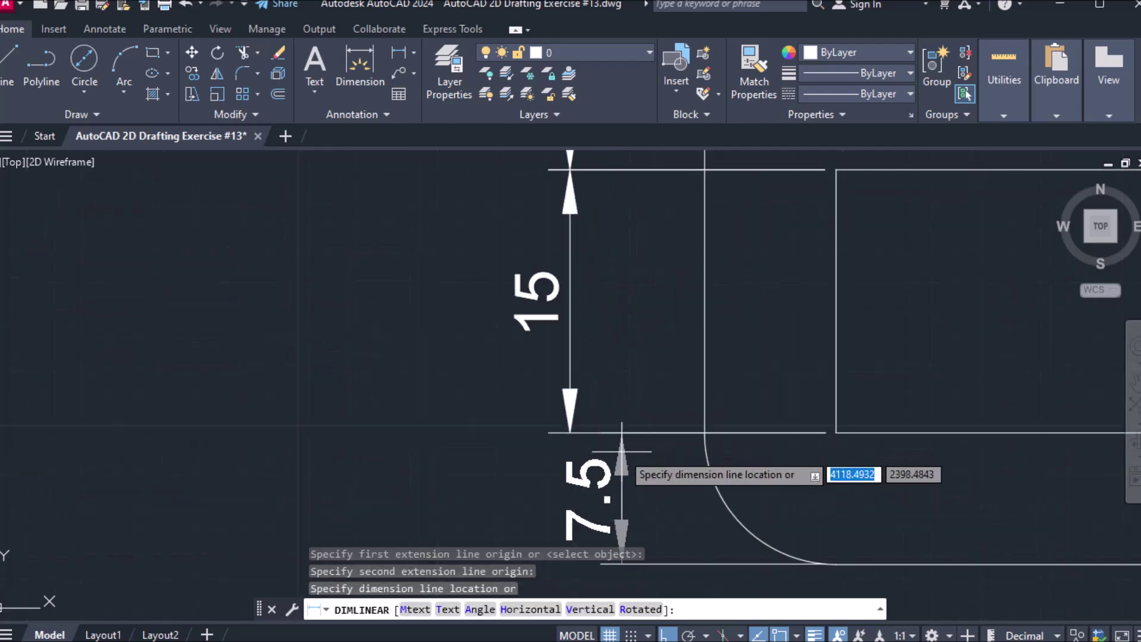
left_click(570, 432)
scroll(599, 408, "down", 8)
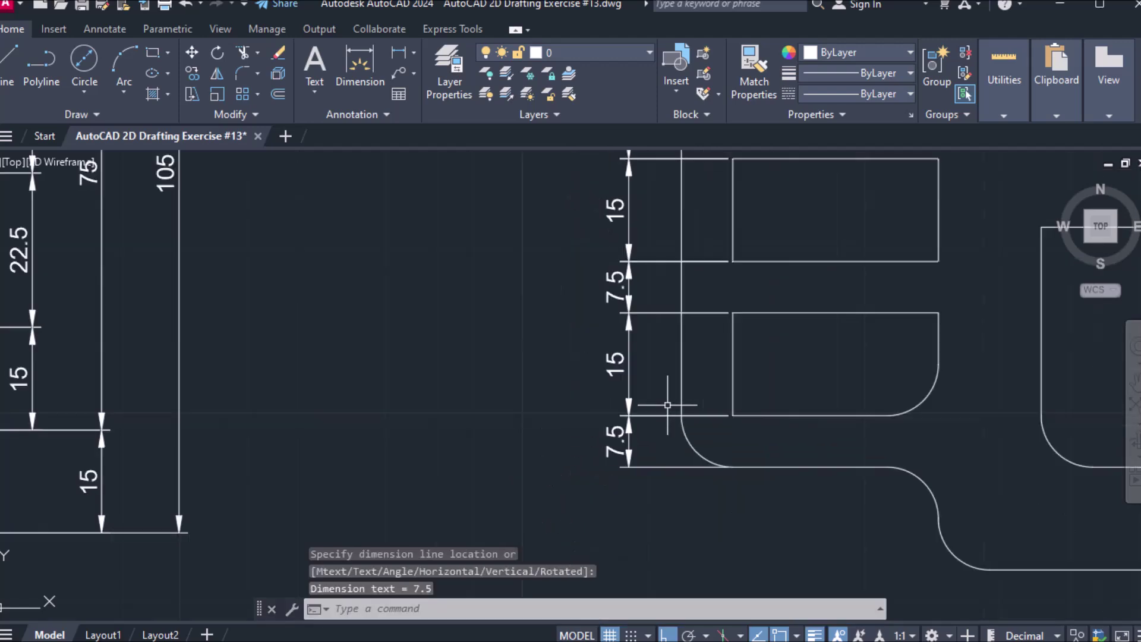
Step: Add a vertical linear dimension for the full height of the plate's left section, placed outside the cutout dimension chain
scroll(667, 405, "down", 3)
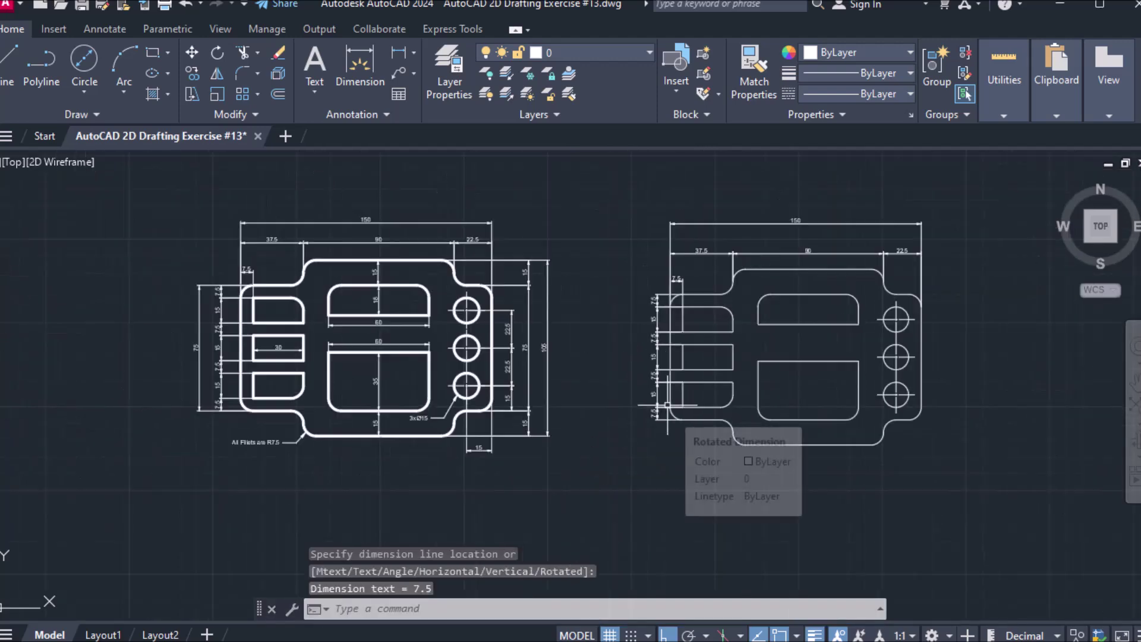
left_click(379, 51)
left_click(393, 53)
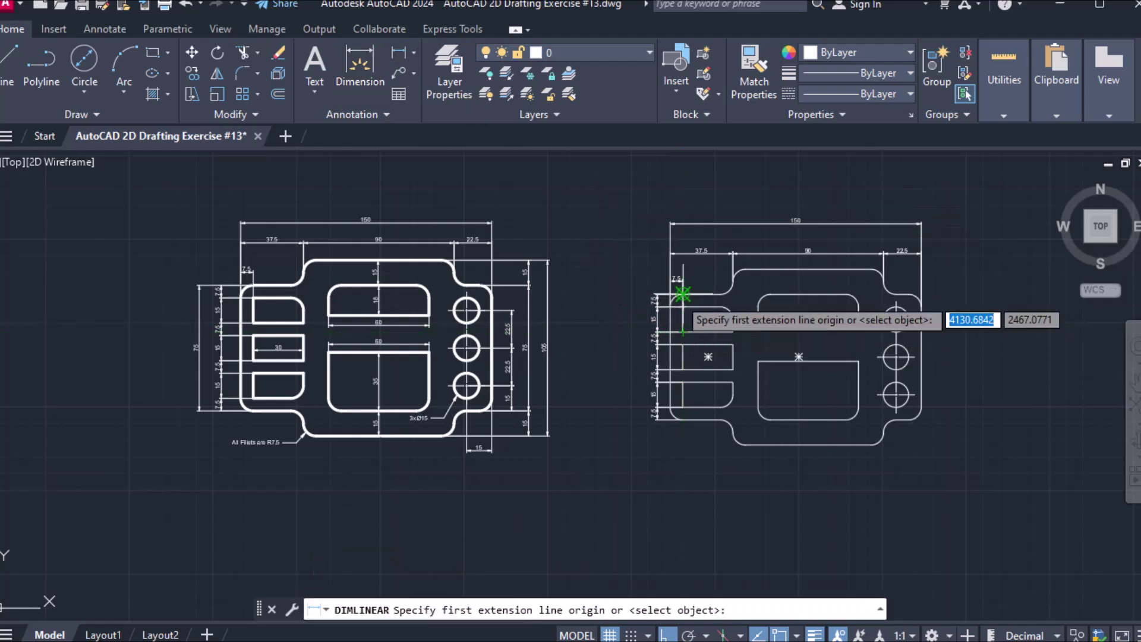
scroll(682, 294, "up", 4)
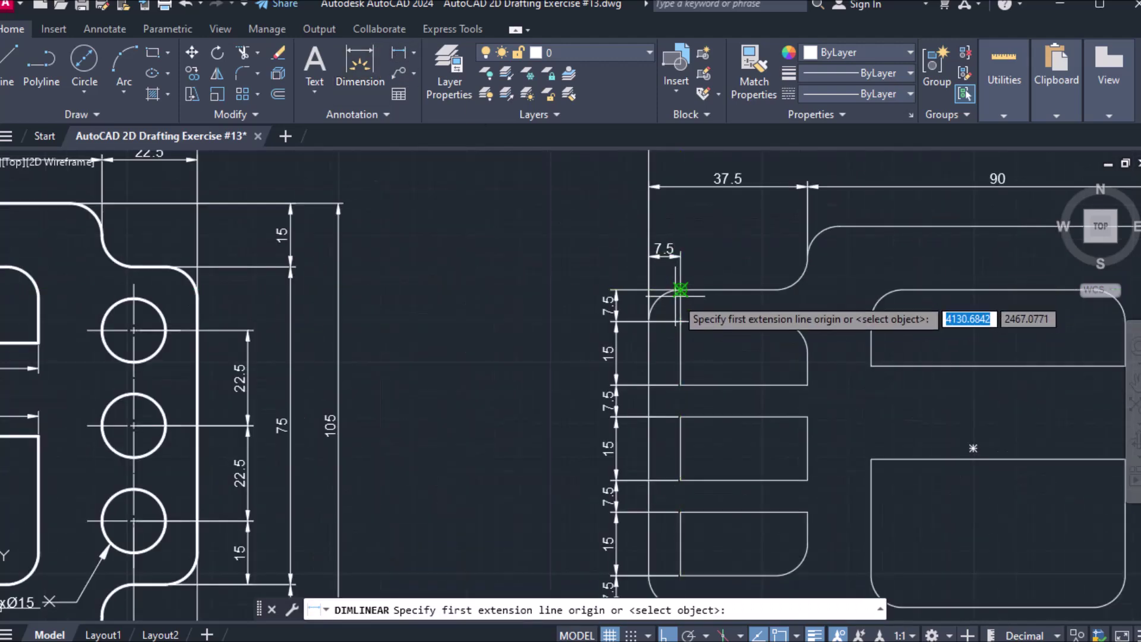
left_click(680, 289)
scroll(680, 291, "down", 5)
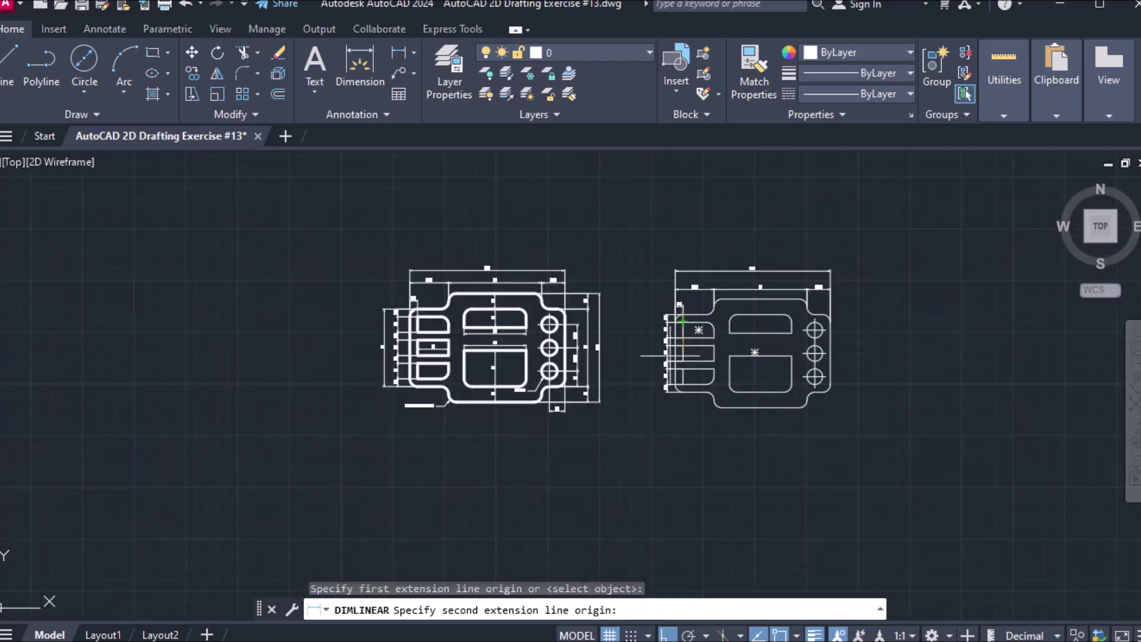
scroll(666, 389, "up", 2)
left_click(693, 394)
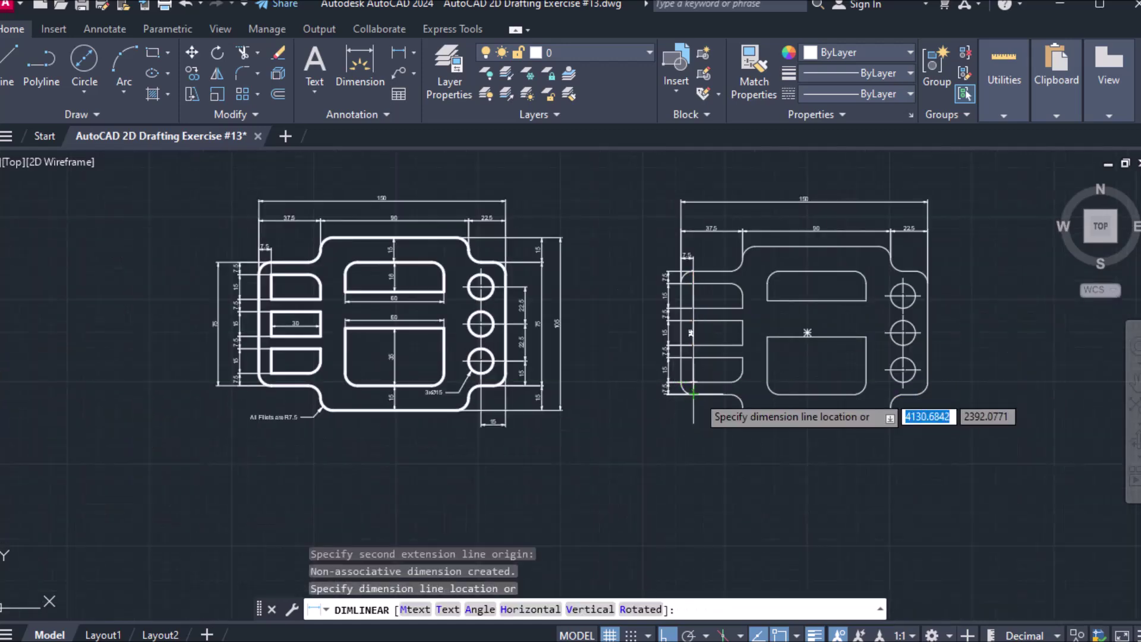
left_click(645, 348)
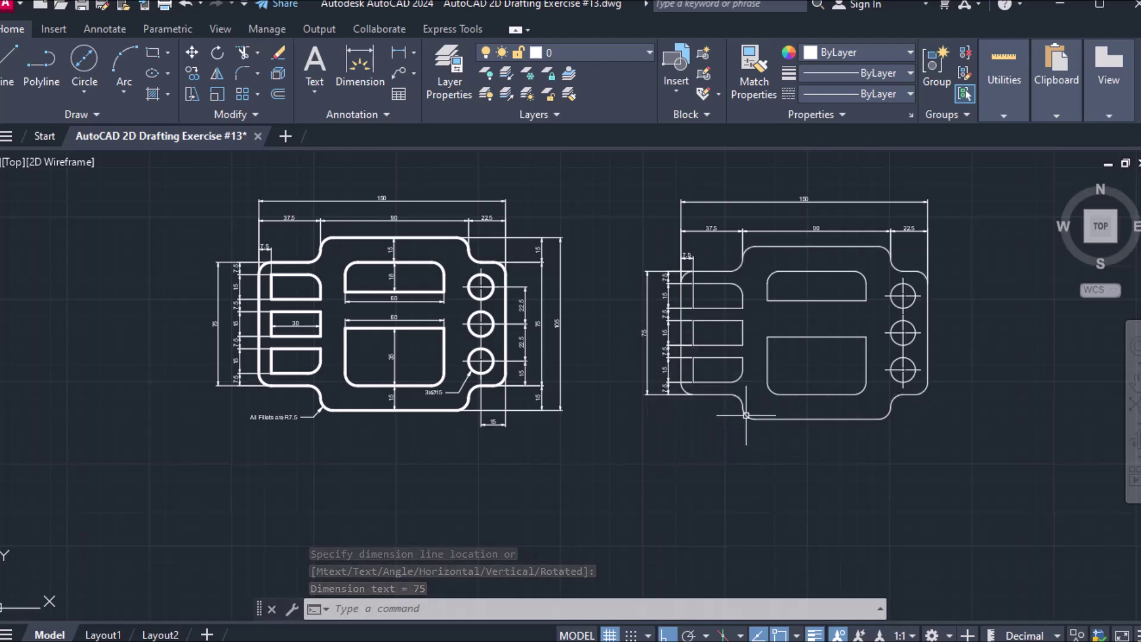
Step: With Ortho off, add a multileader pointing to the plate's lower-left bottom fillet with the text "All Fillets are R7.5"
left_click(400, 75)
scroll(694, 428, "up", 2)
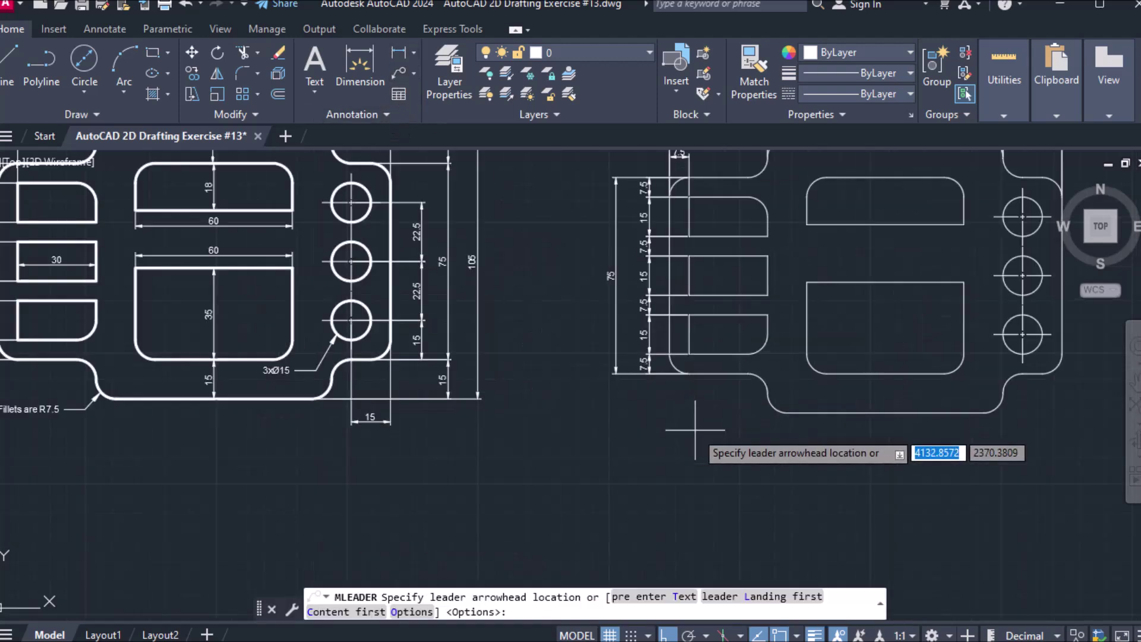
left_click(773, 407)
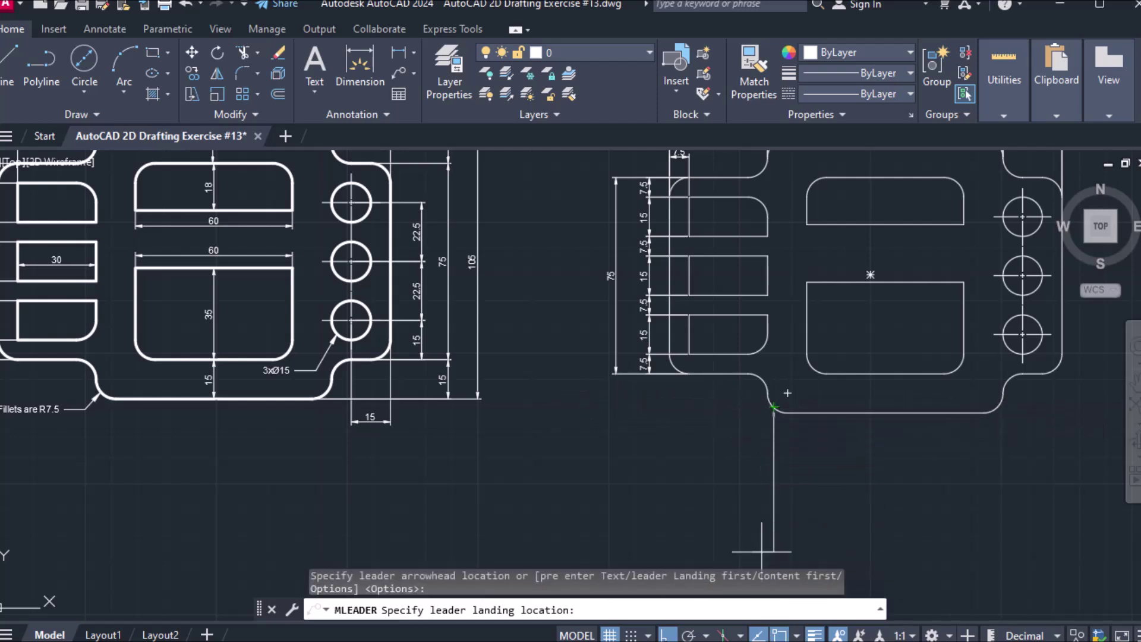
left_click(755, 429)
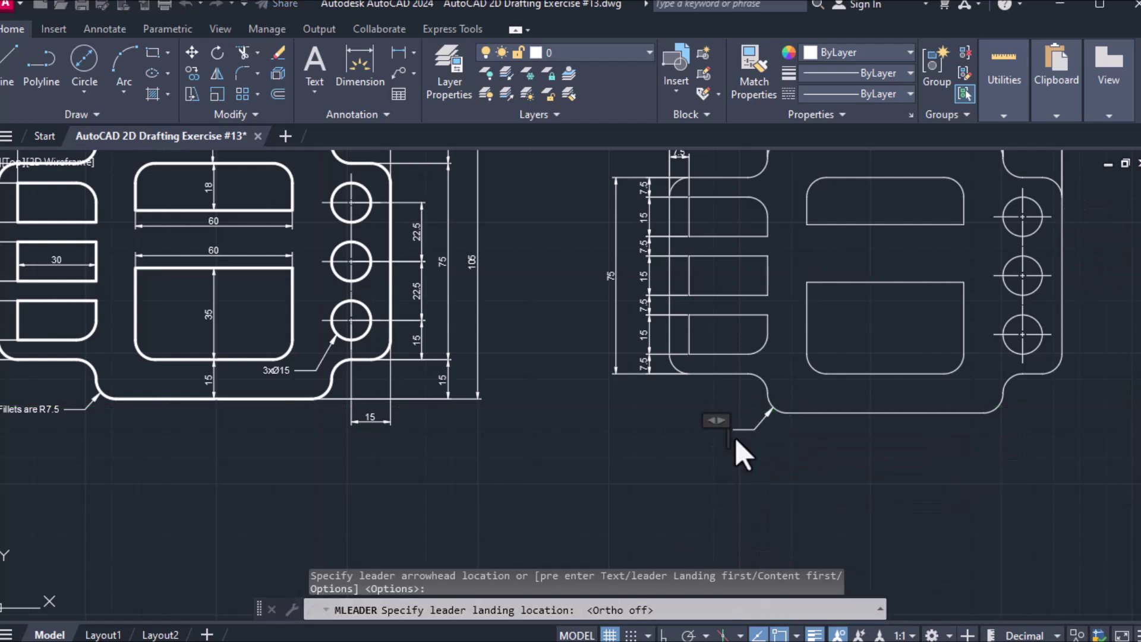
type("A")
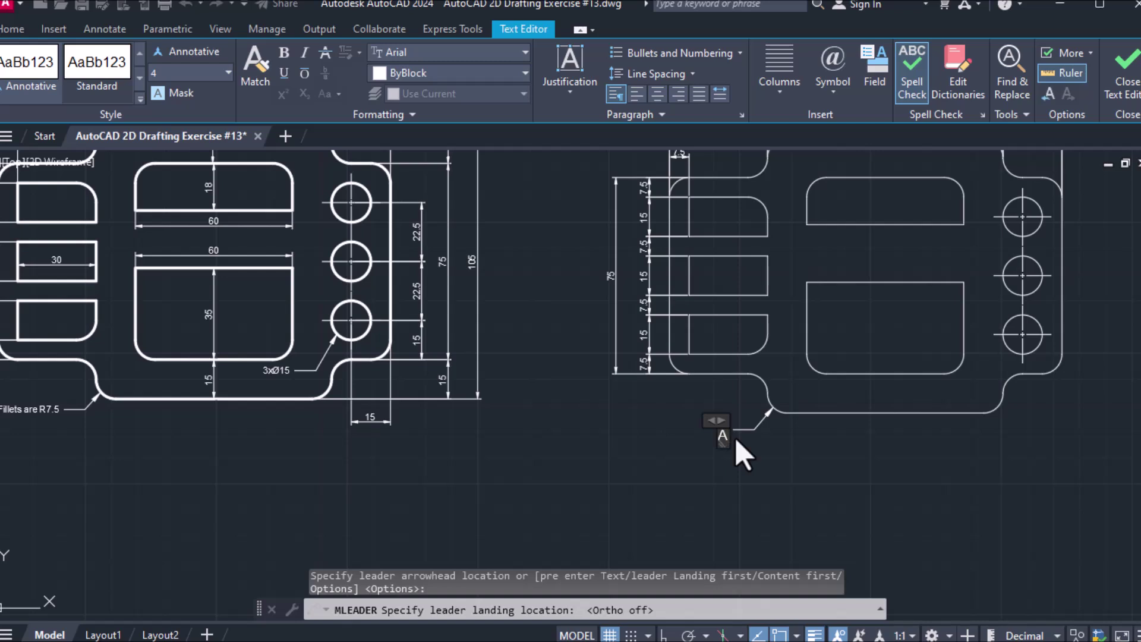
type("ll")
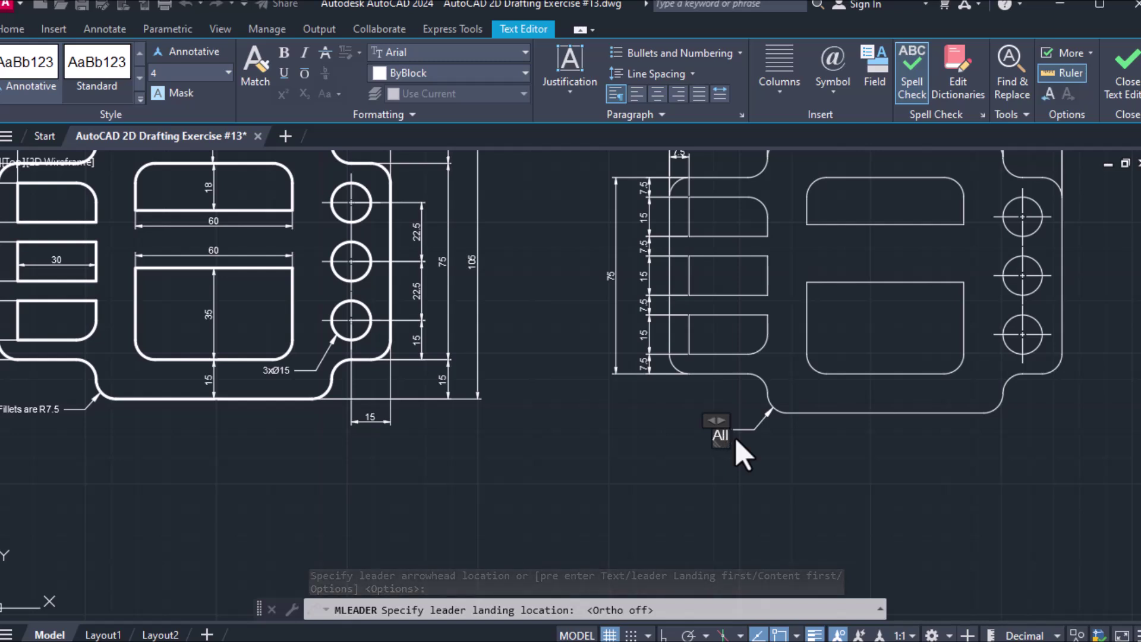
type(" Fillets are")
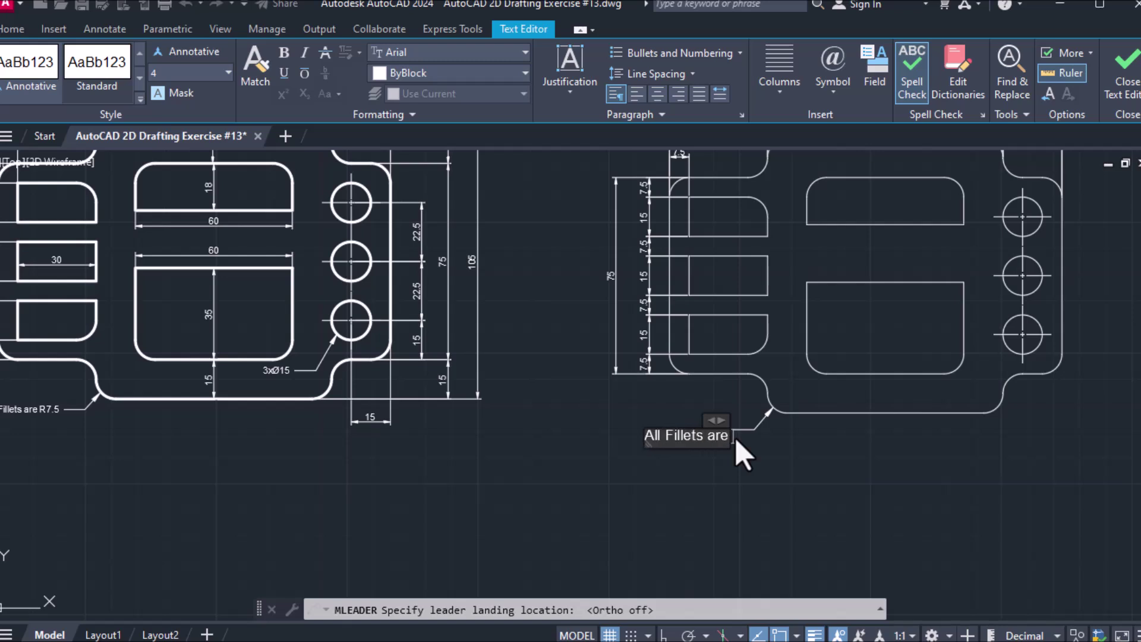
type(" R7.5")
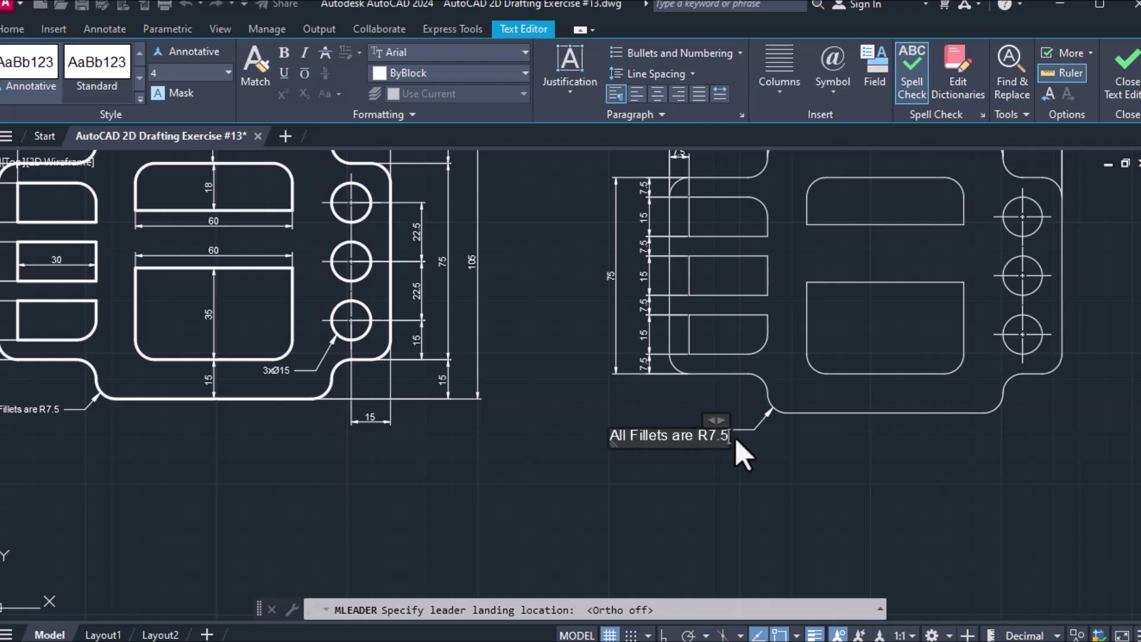
Step: Set the entire fillet note's text height to 2.5 and finish editing the leader text
key("ctrl+a")
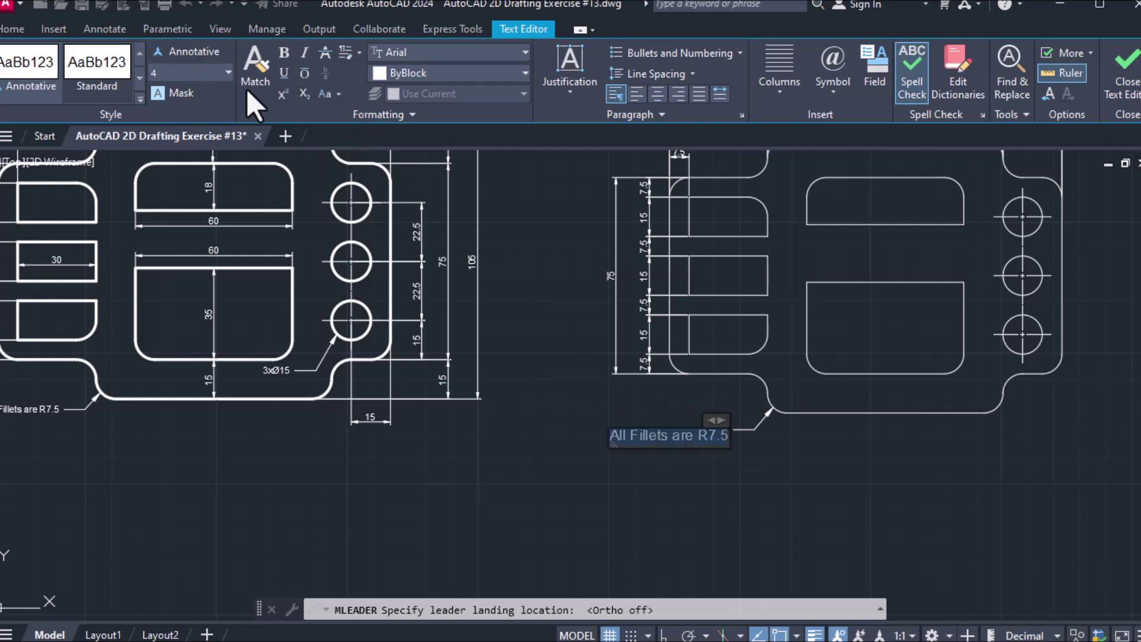
left_click(228, 72)
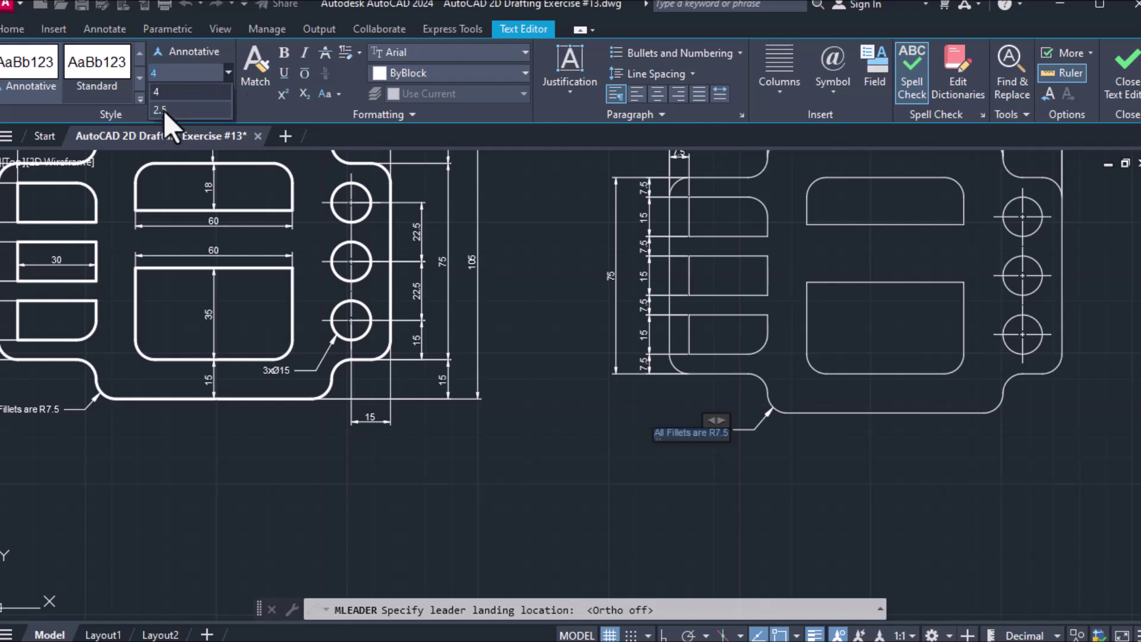
left_click(163, 110)
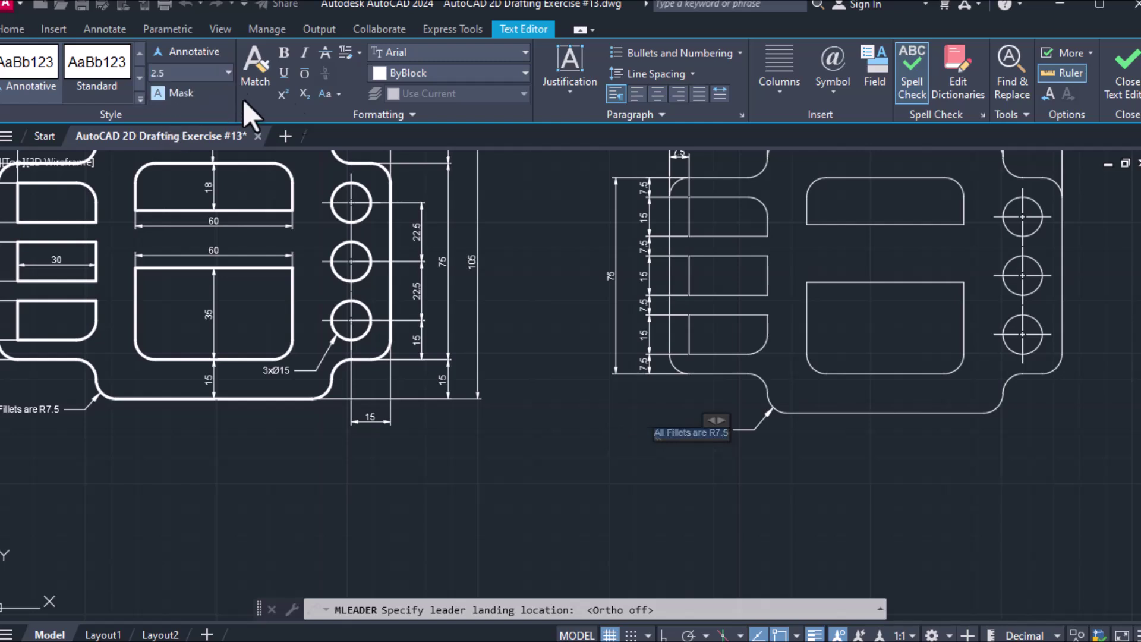
left_click(1132, 86)
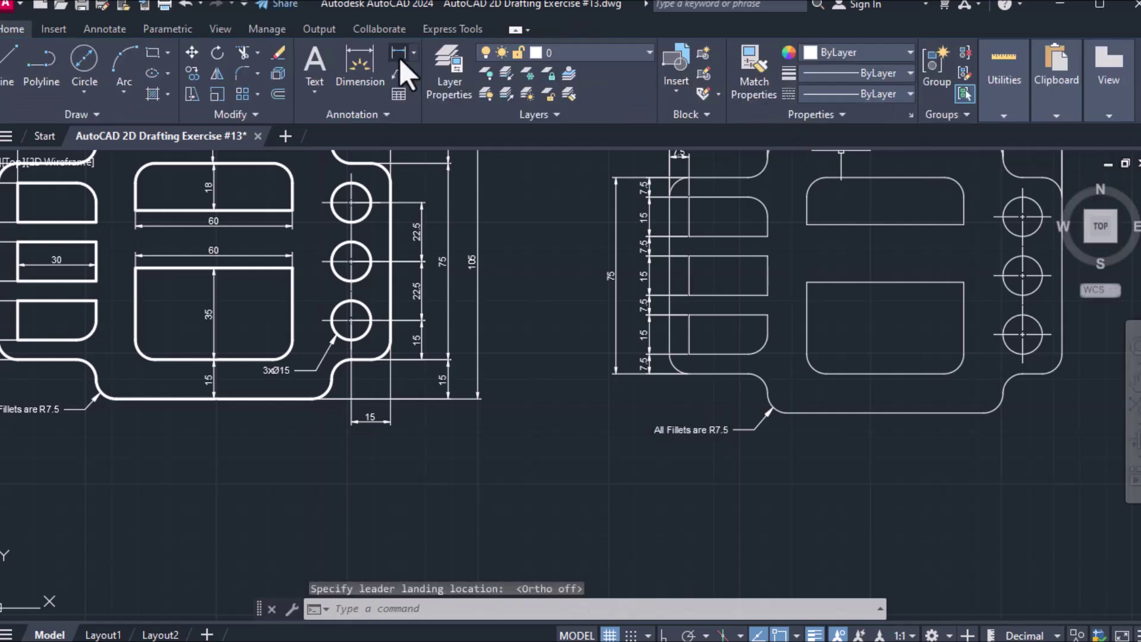
Step: Add a vertical linear dimension between the midpoints of the plate's bottom edge and the lower central cutout's bottom edge
left_click(398, 55)
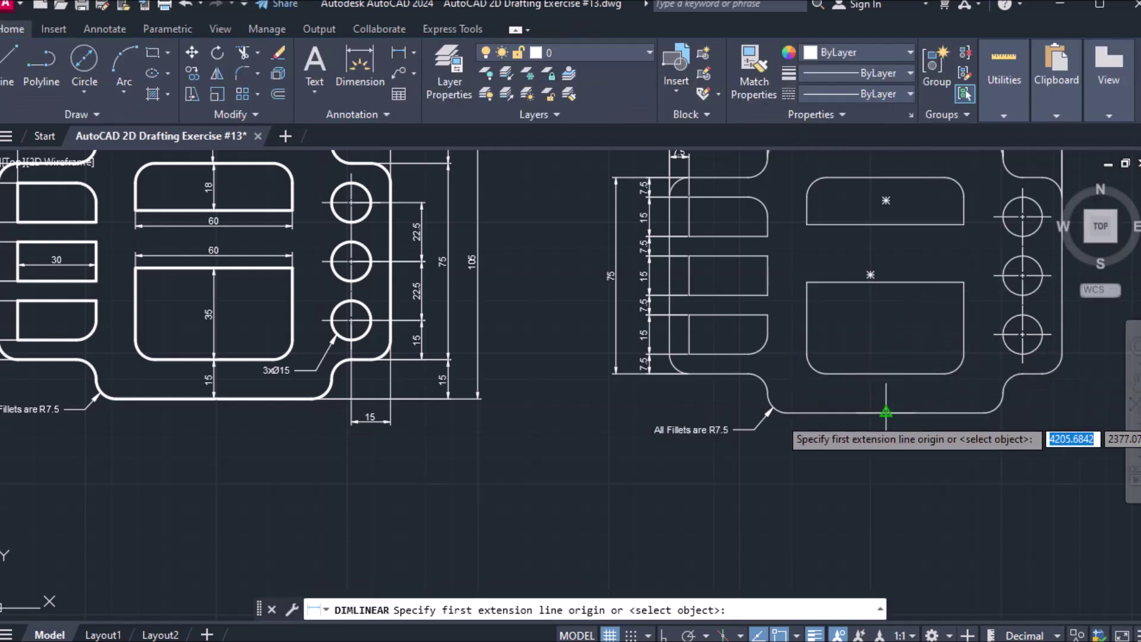
left_click(885, 412)
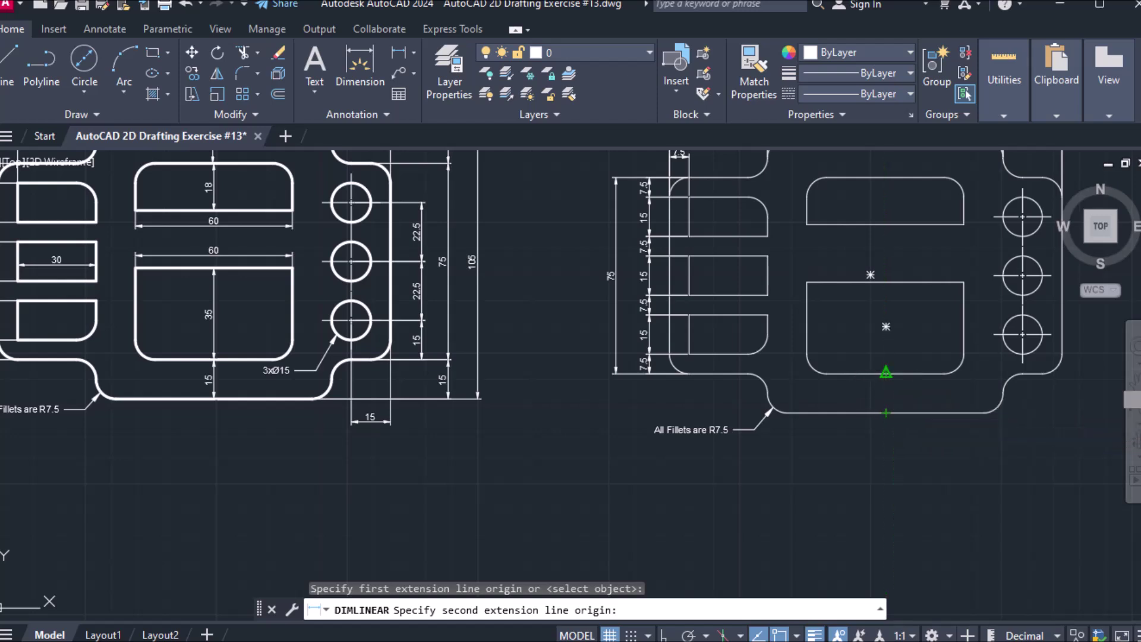
left_click(885, 372)
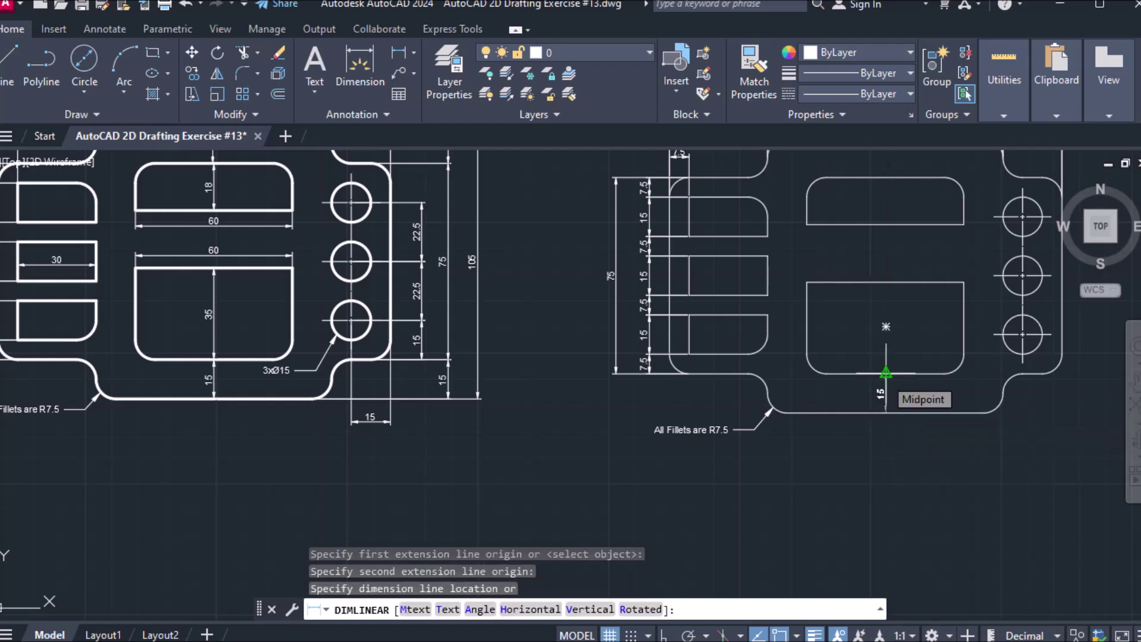
left_click(885, 375)
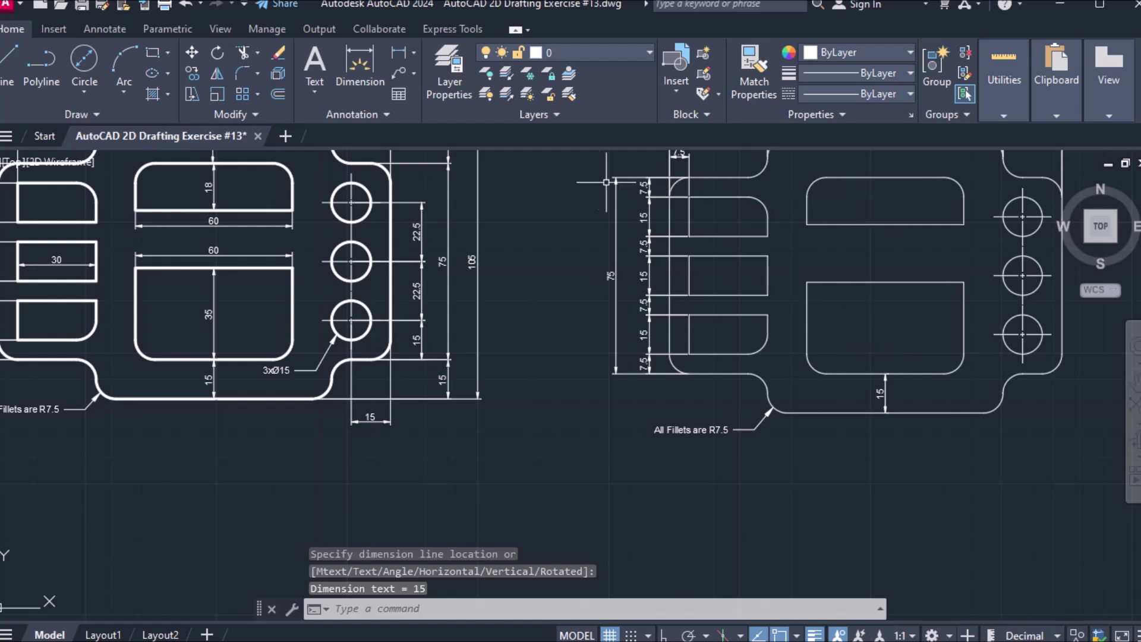
Step: Dimension the height of the lower central cutout with a vertical linear dimension along its centre, in line with the gap dimension below it
left_click(394, 57)
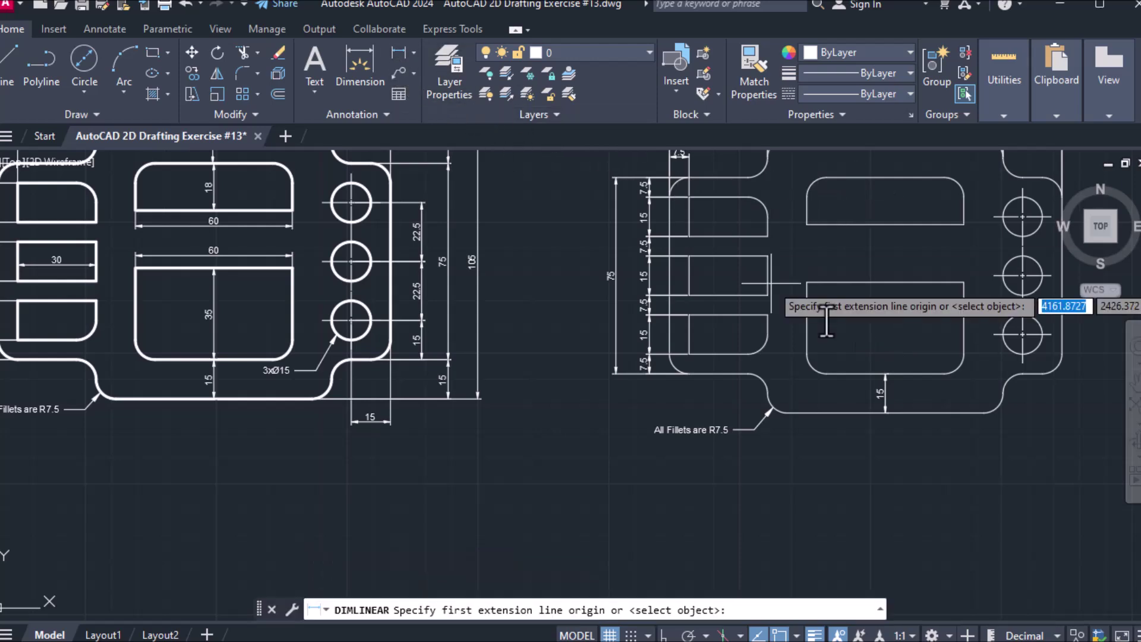
left_click(885, 374)
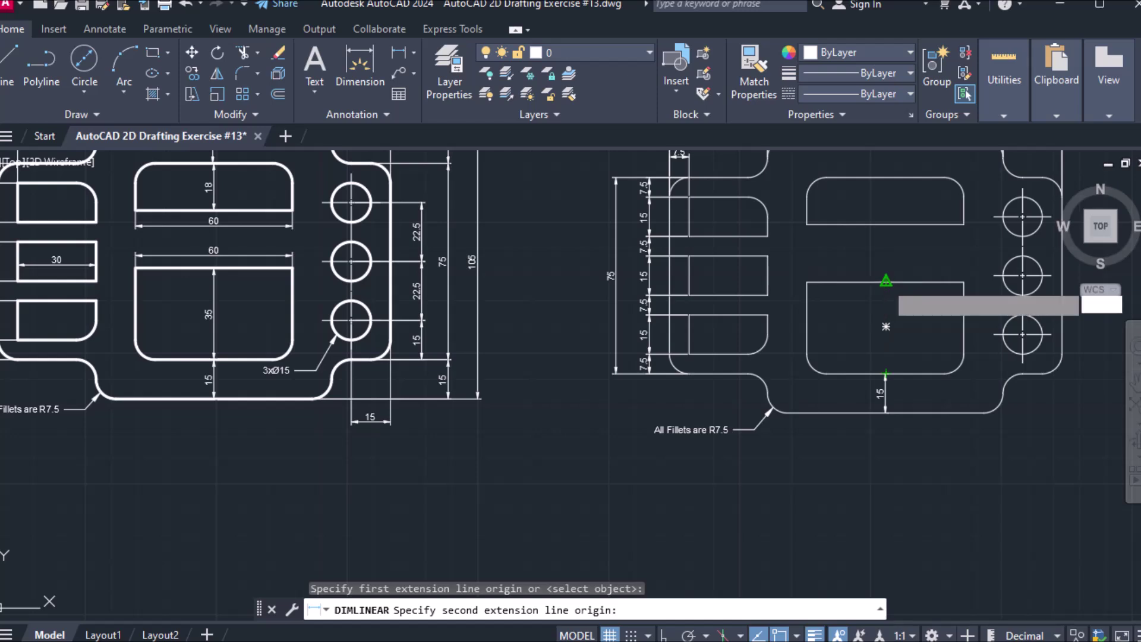
left_click(885, 280)
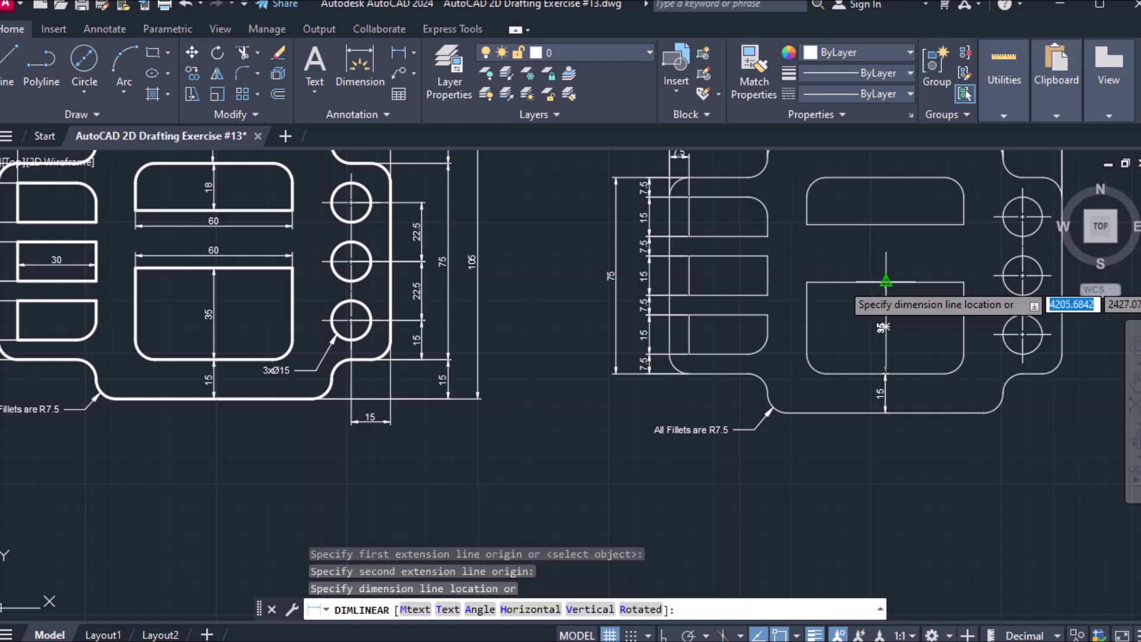
left_click(884, 282)
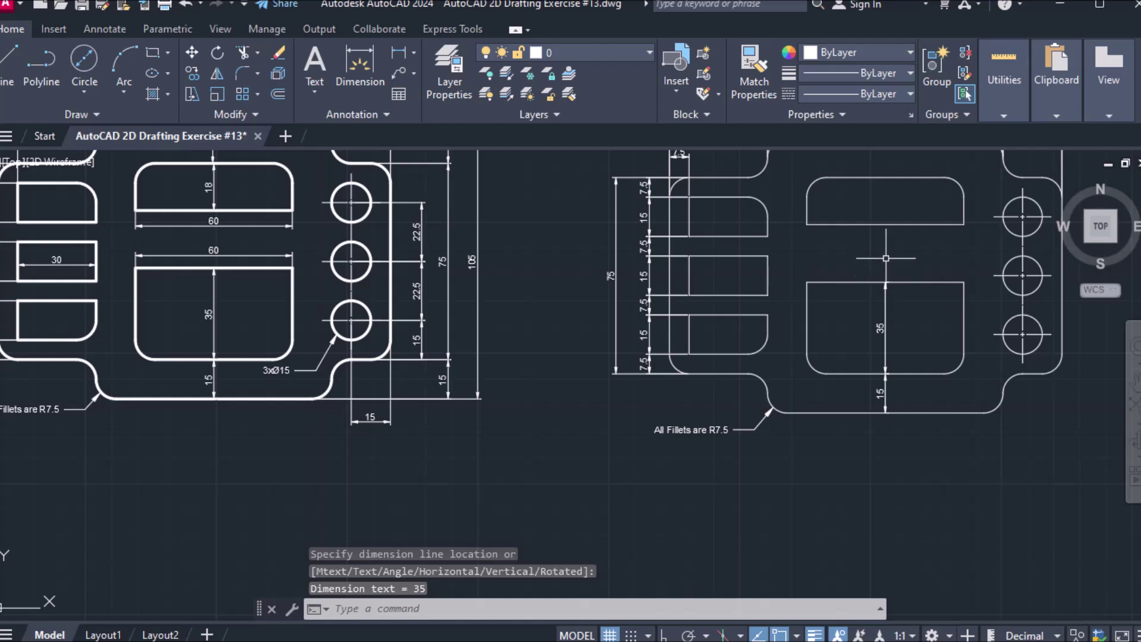
left_click(397, 52)
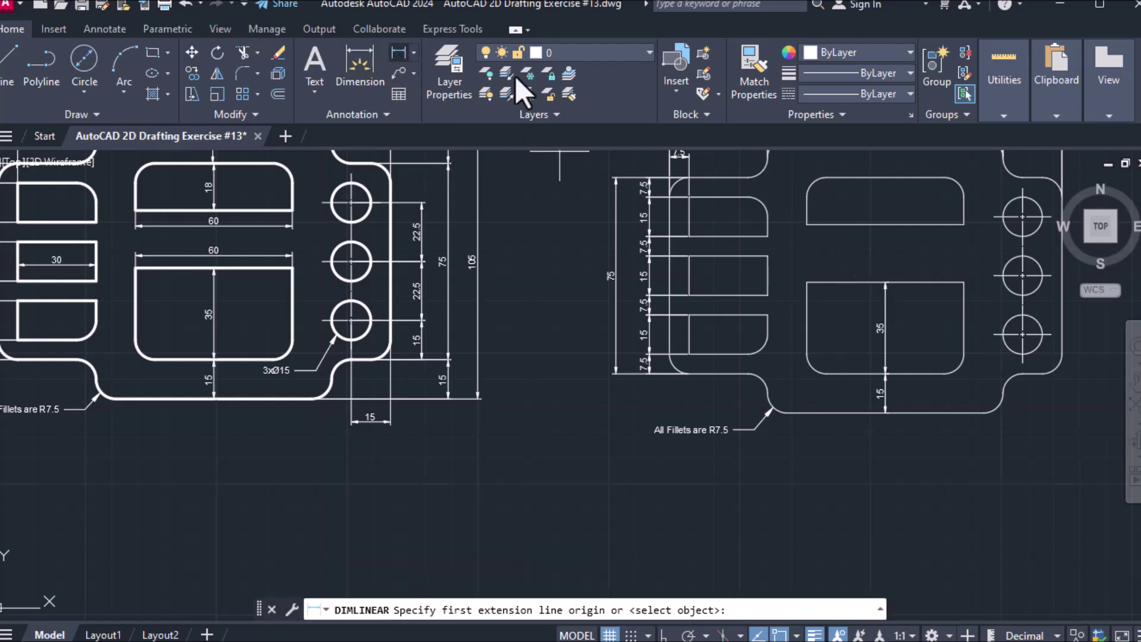
left_click(885, 282)
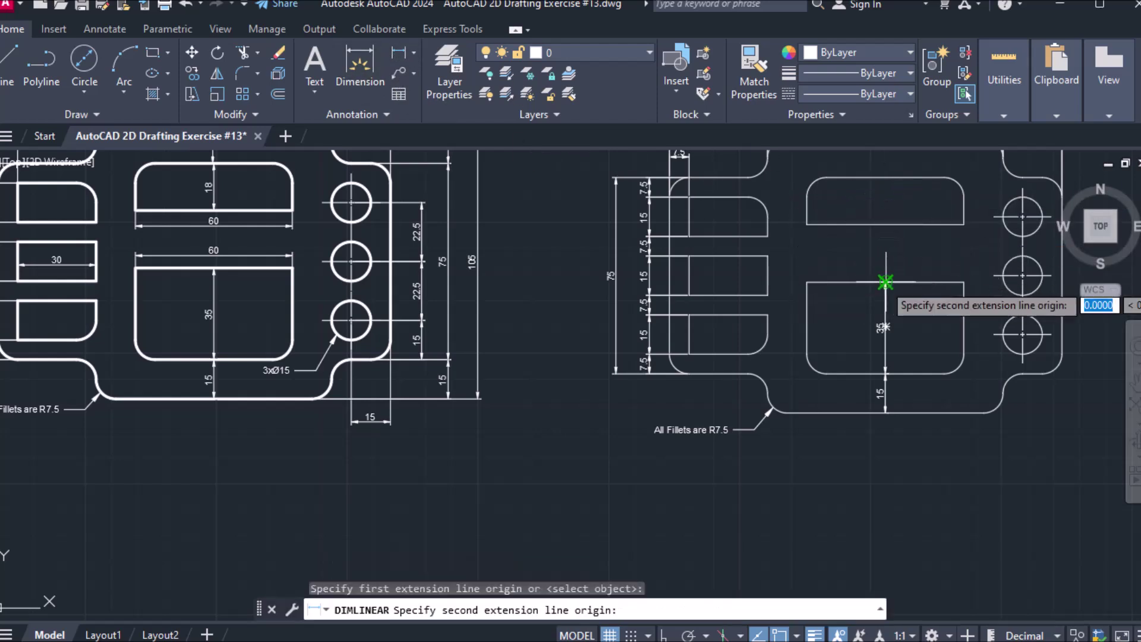
left_click(885, 223)
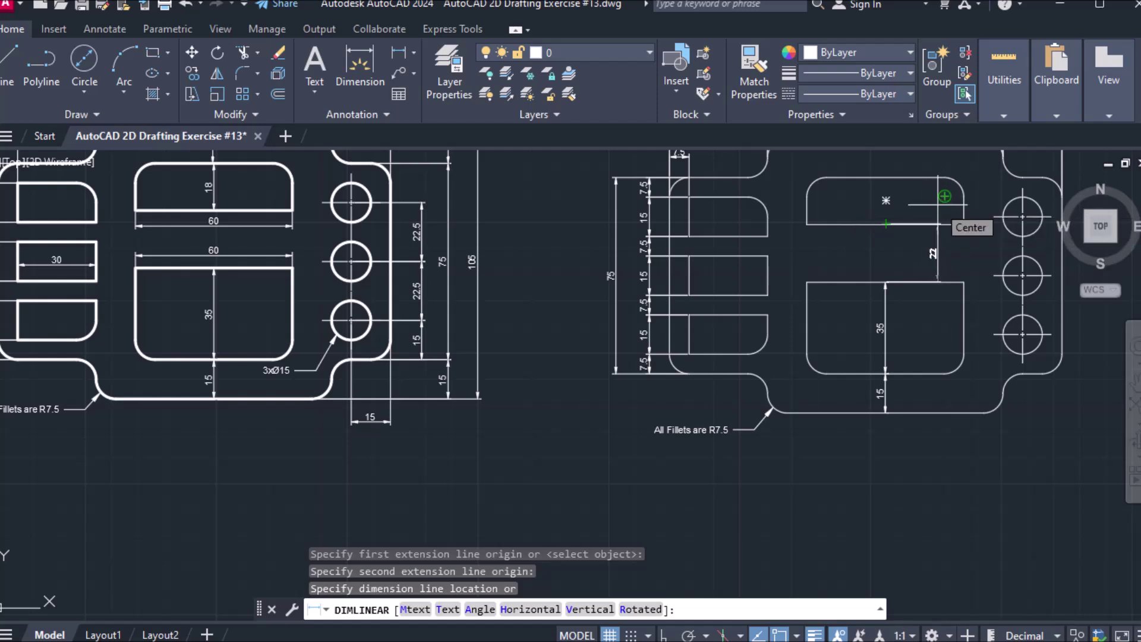
key("Escape")
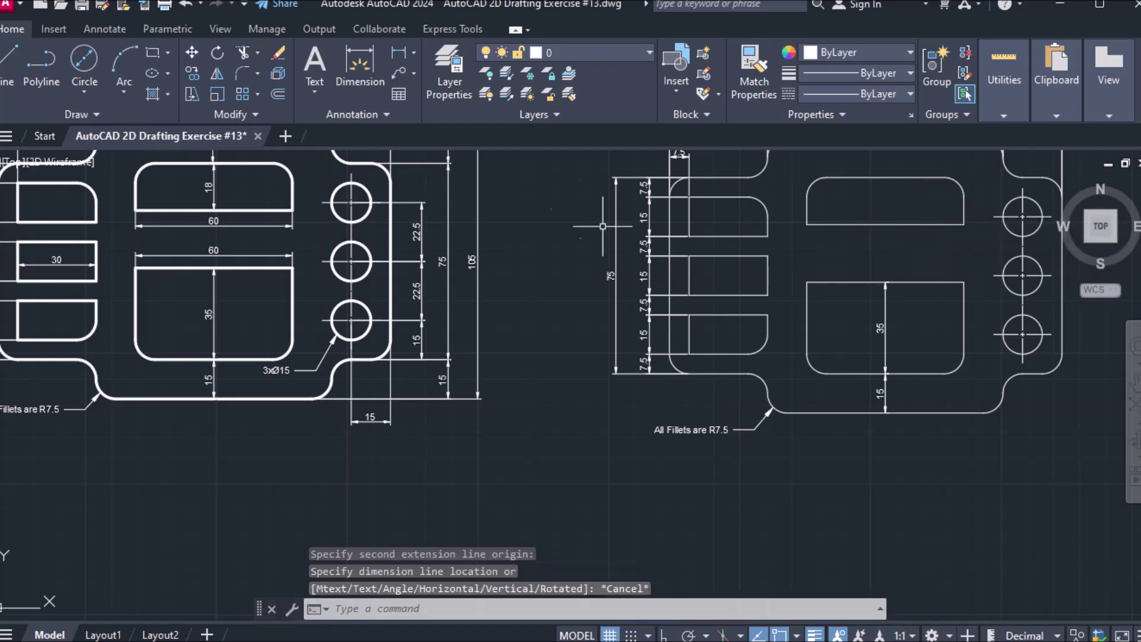
Step: Add a horizontal linear dimension for the width of the lower central cutout, placed just above its top edge
left_click(392, 52)
left_click(806, 282)
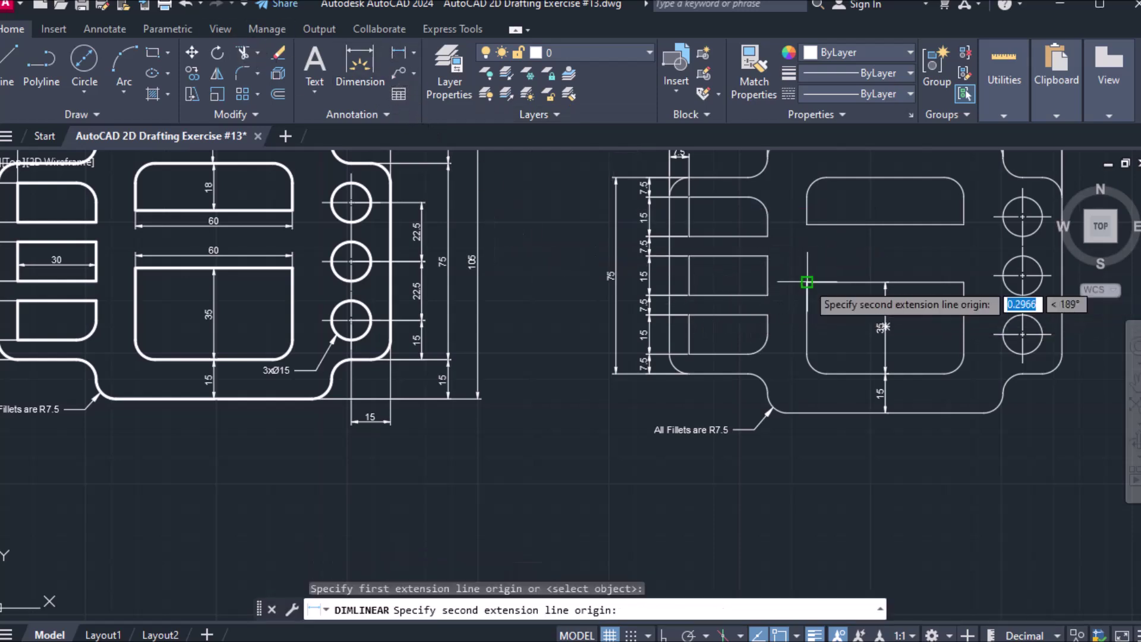
left_click(963, 282)
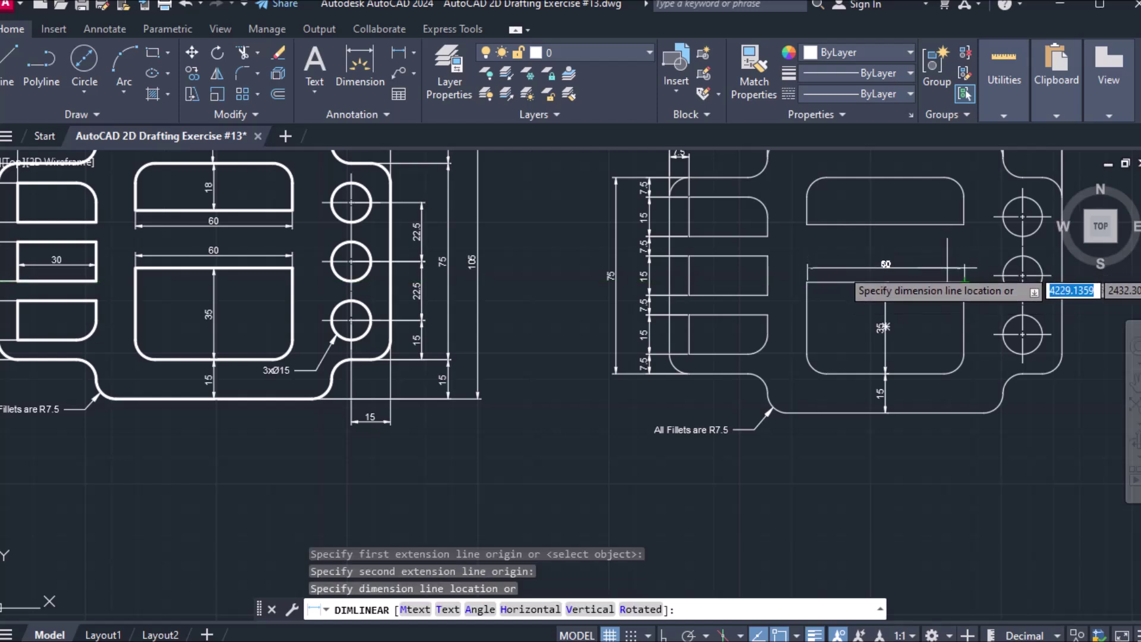
left_click(885, 268)
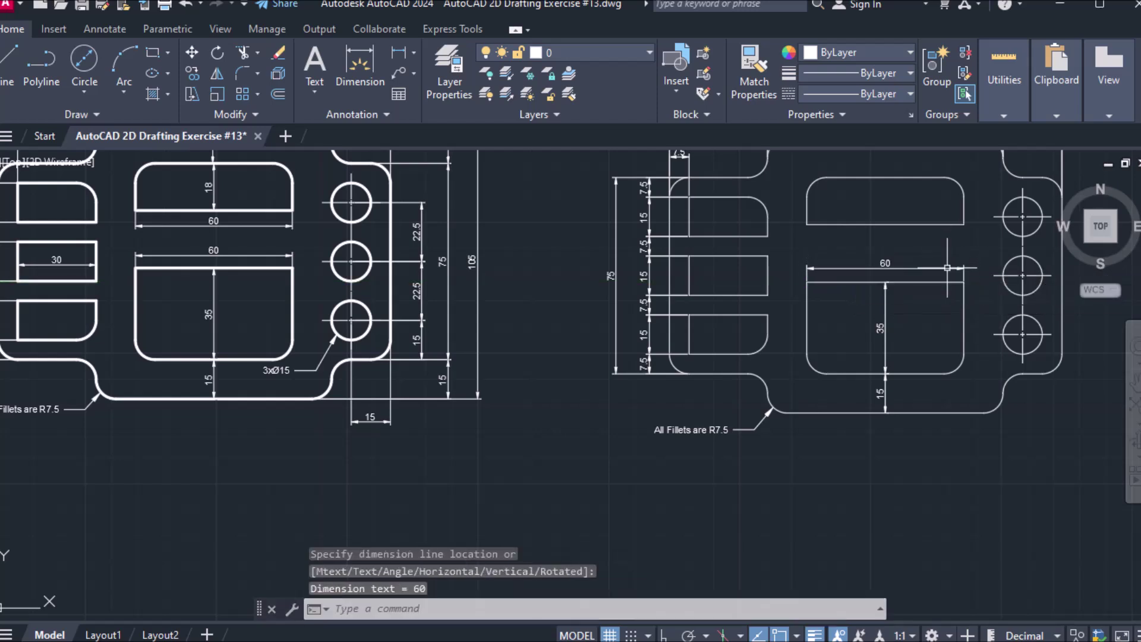
Step: Add a horizontal linear dimension for the width of the upper central cutout, placed just below its bottom edge
left_click(397, 52)
left_click(806, 224)
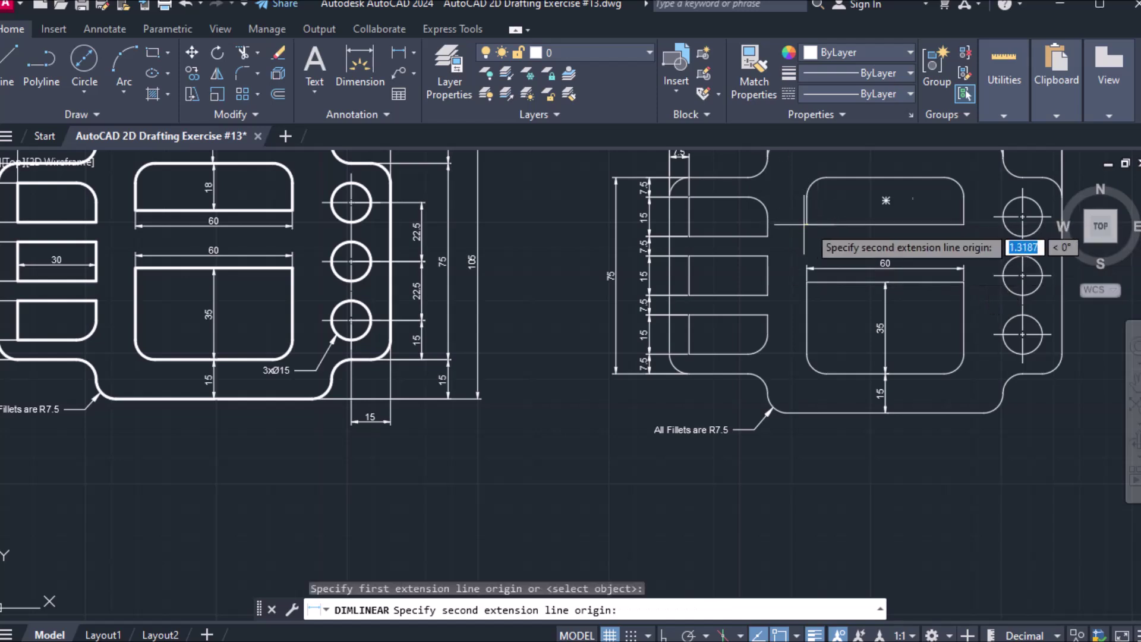
left_click(963, 224)
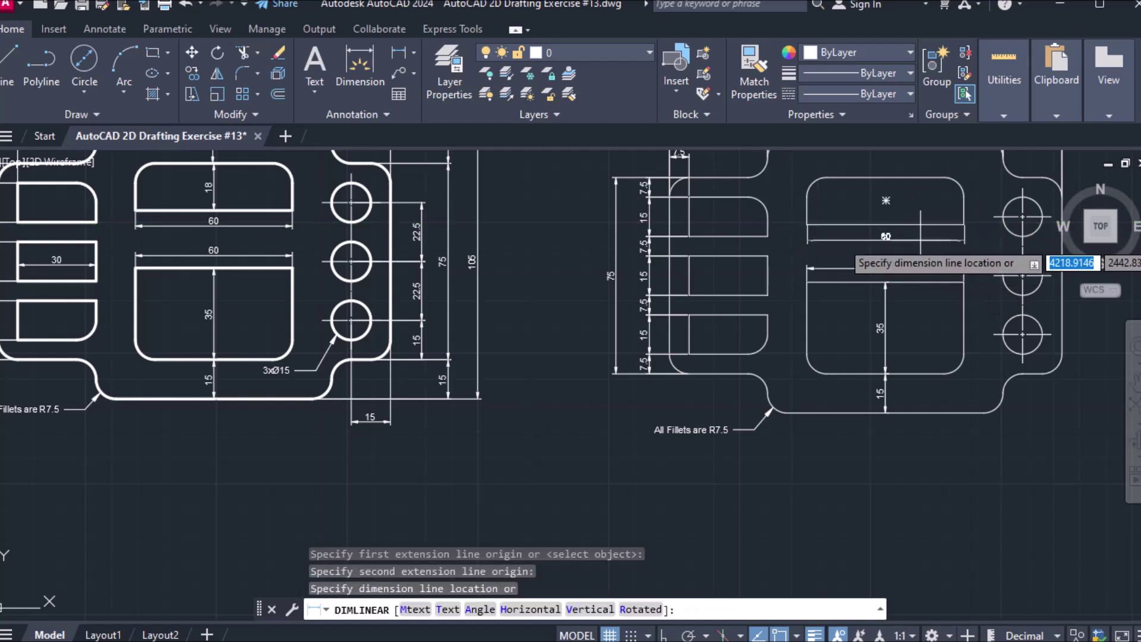
left_click(920, 240)
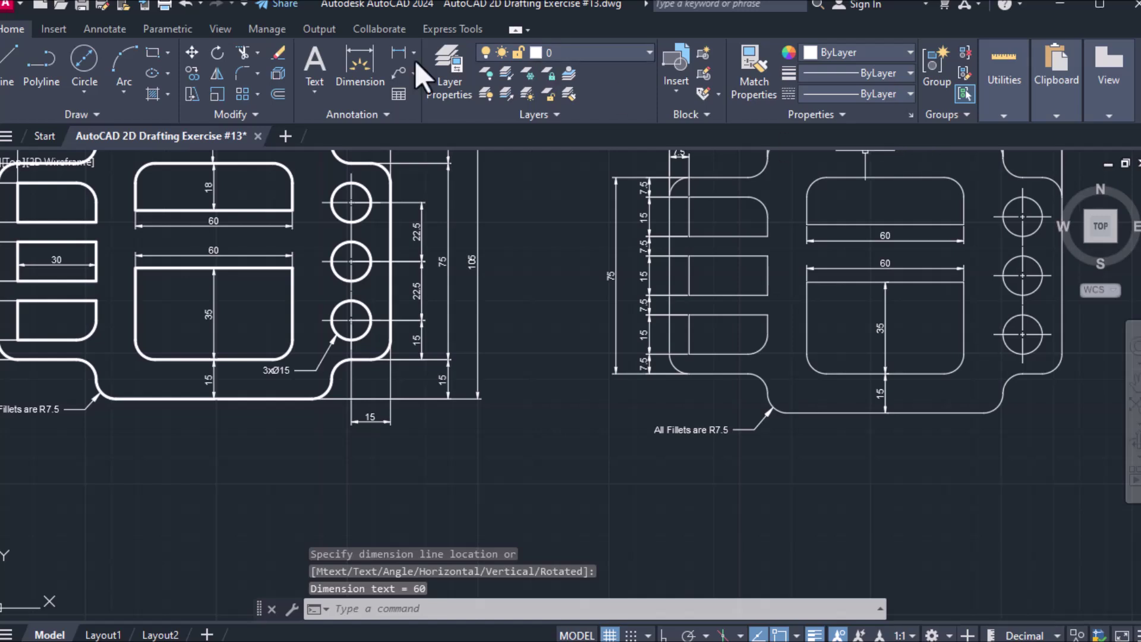
Step: Add a vertical linear dimension for the height of the upper central cutout, aligned with the lower cutout's height dimension
left_click(396, 52)
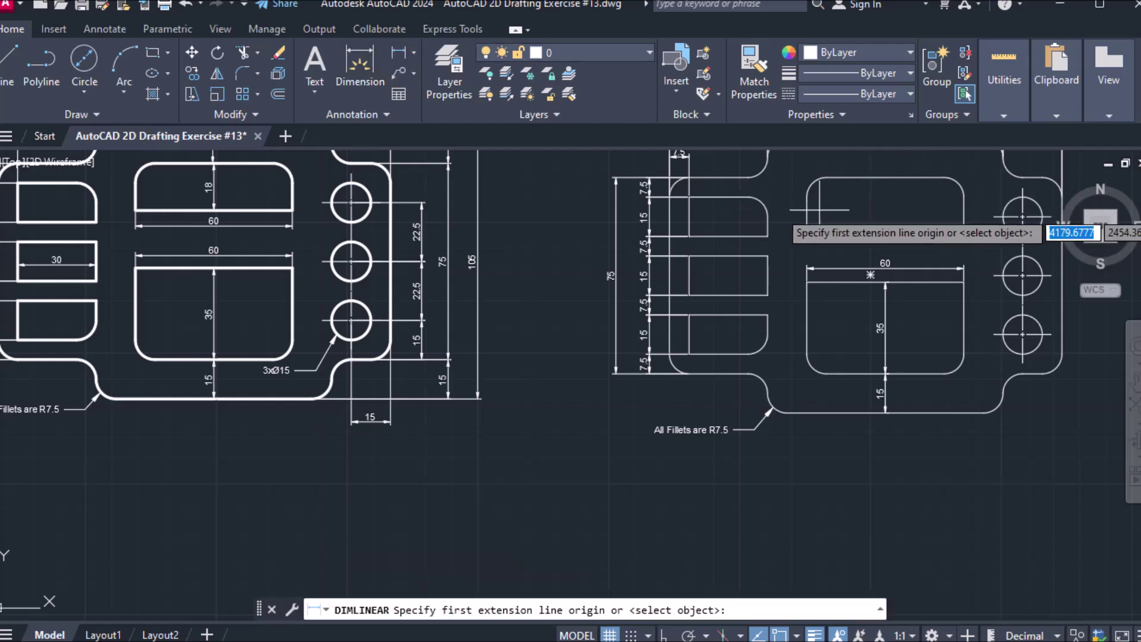
left_click(885, 224)
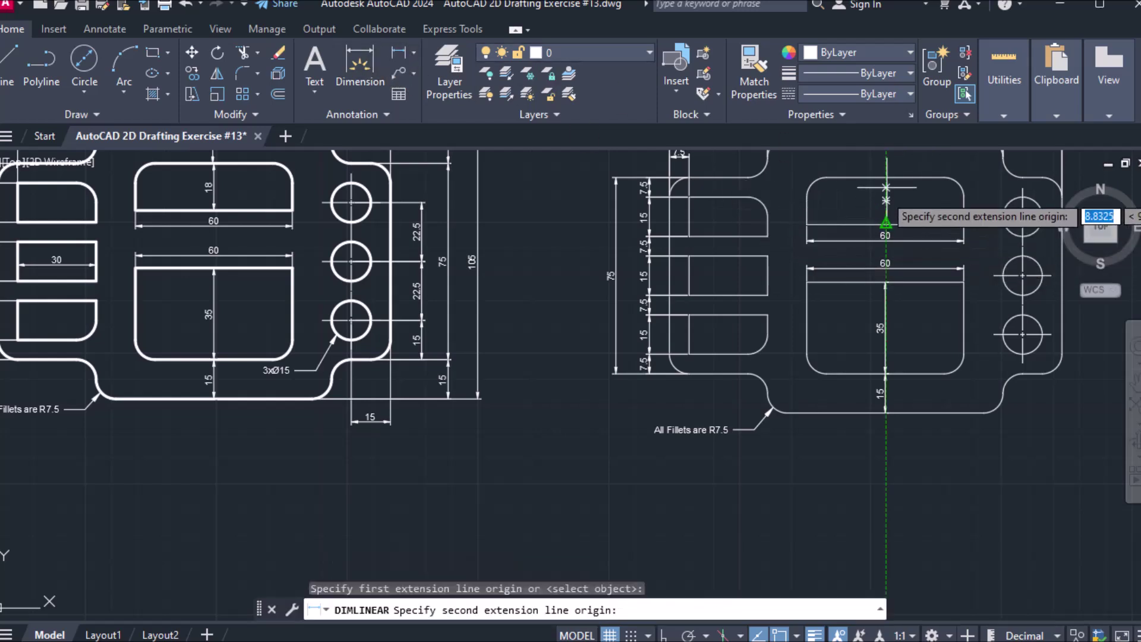
left_click(886, 177)
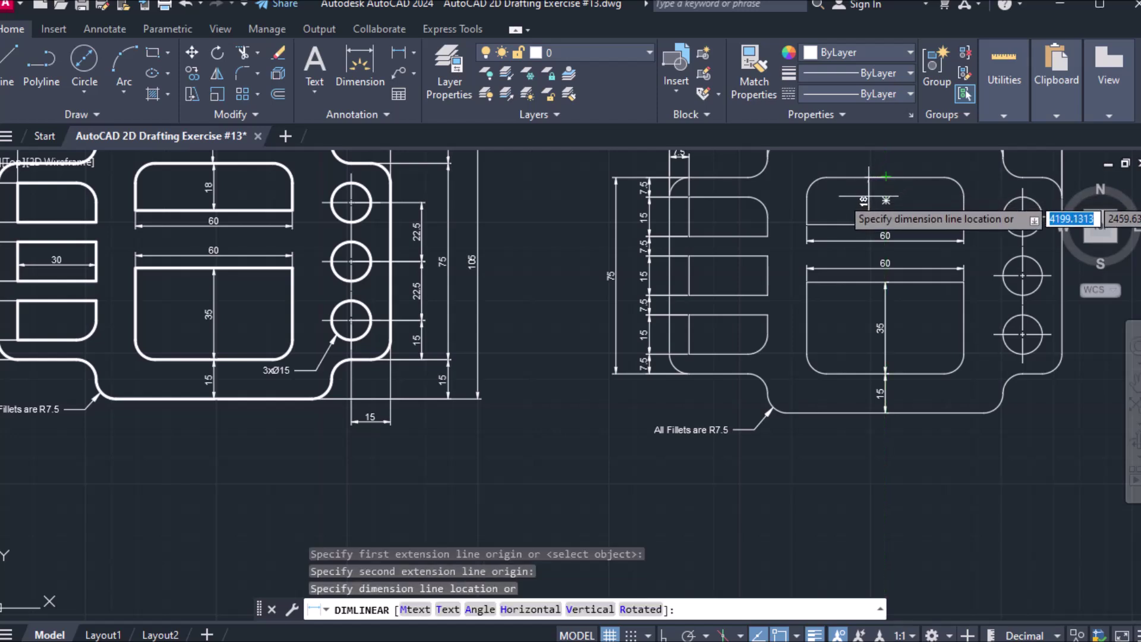
left_click(886, 282)
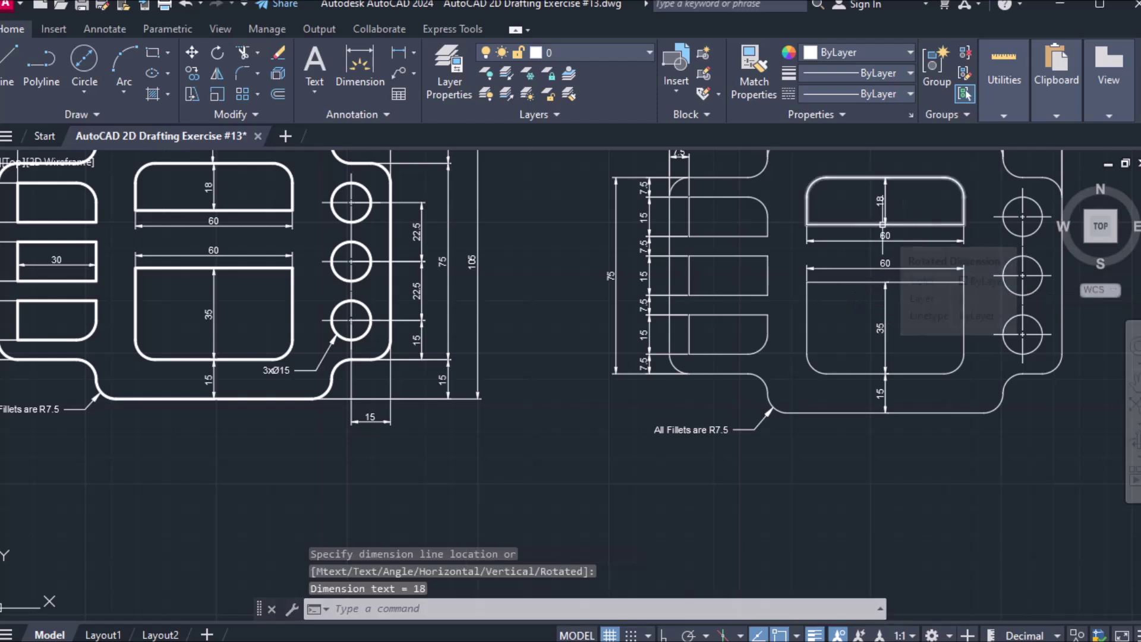
Step: Add a vertical linear dimension for the gap between the upper central cutout and the plate's top edge, in line with the cutout height dimension
middle_click_drag(808, 176, 799, 292)
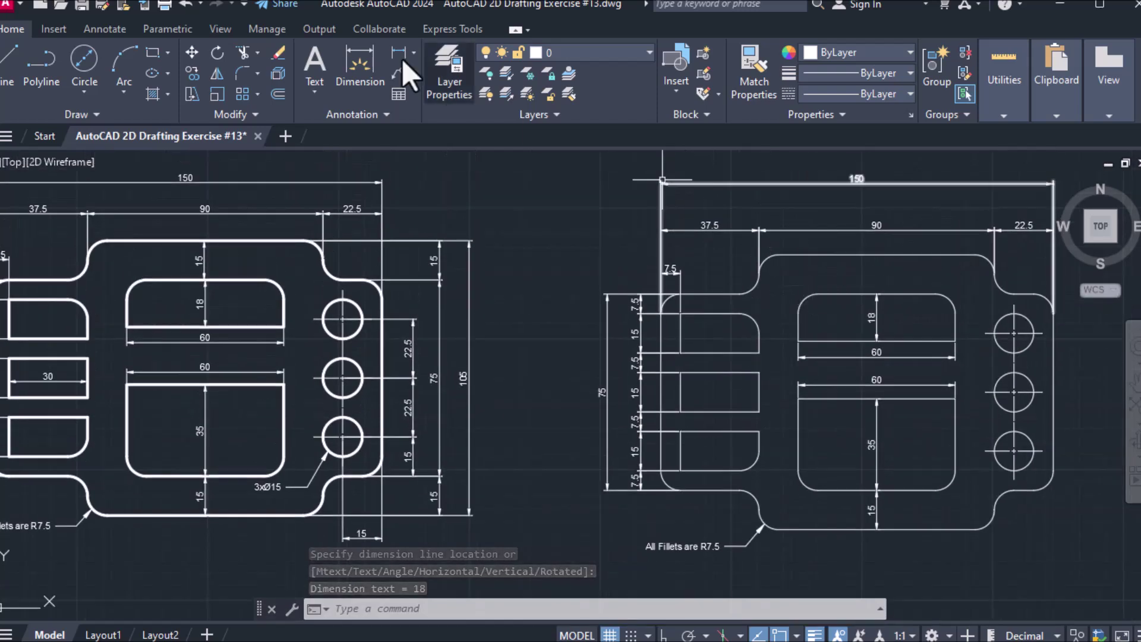
key("Return")
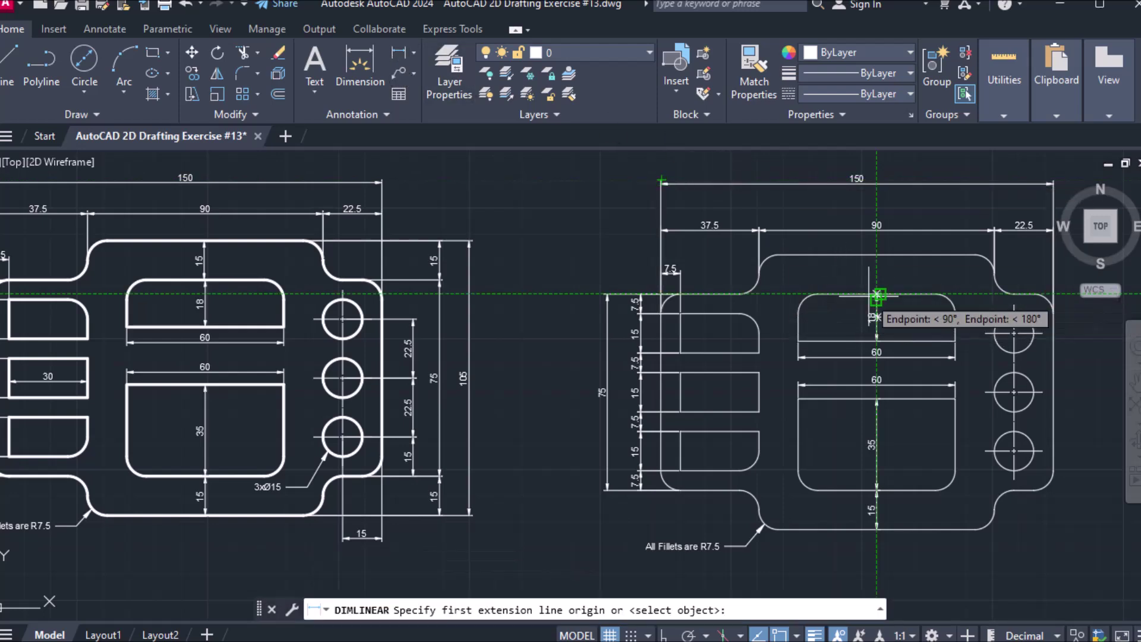
left_click(878, 295)
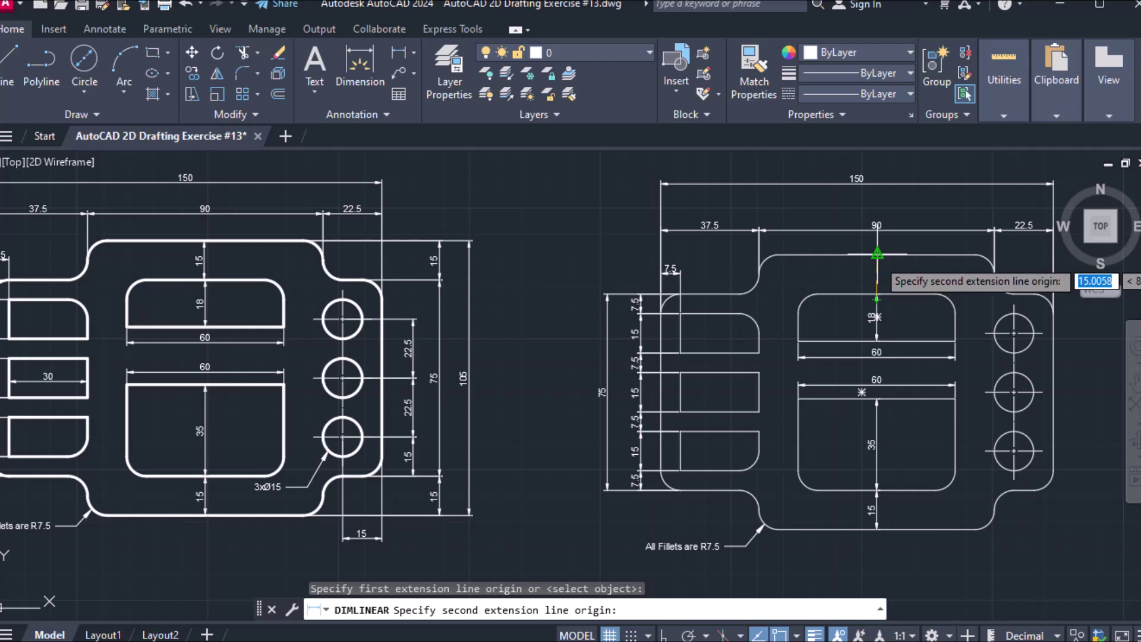
left_click(877, 255)
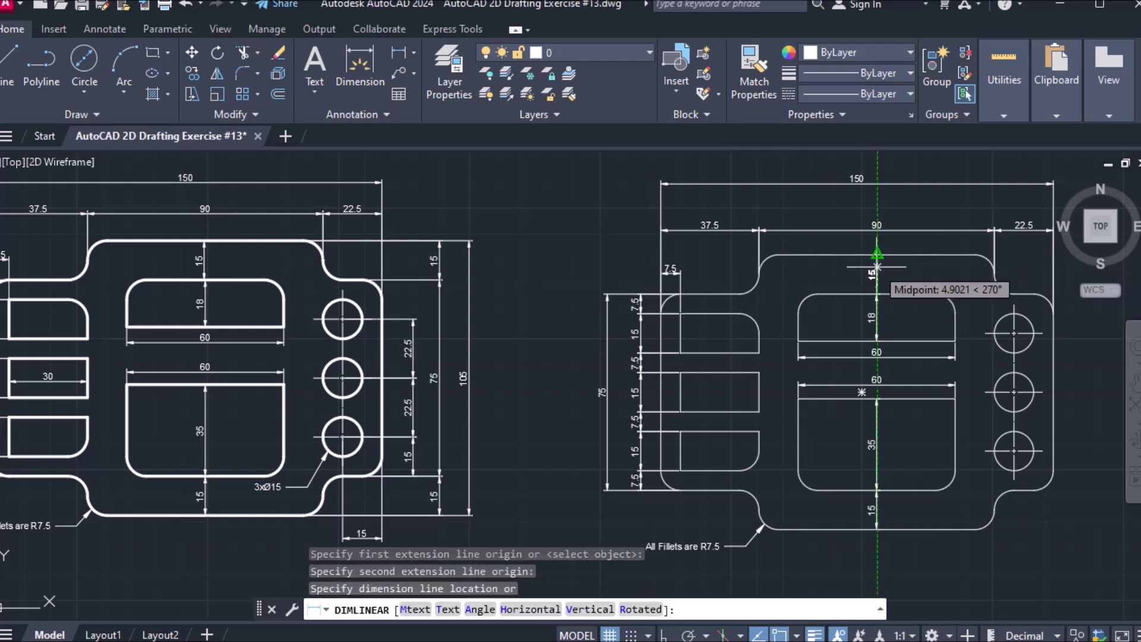
left_click(876, 267)
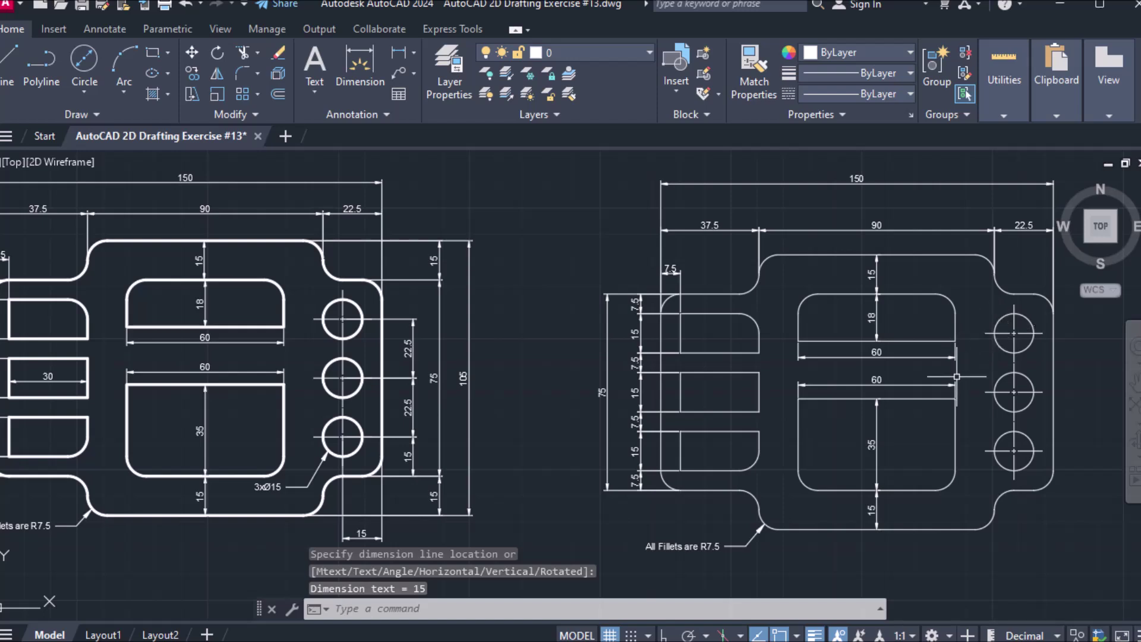
Step: Add a vertical linear dimension for the step between the plate's top edge and its right section's upper edge, placed outside the right side
mouse_move(944, 404)
middle_mouse_down()
mouse_move(830, 372)
mouse_move(830, 400)
middle_mouse_up()
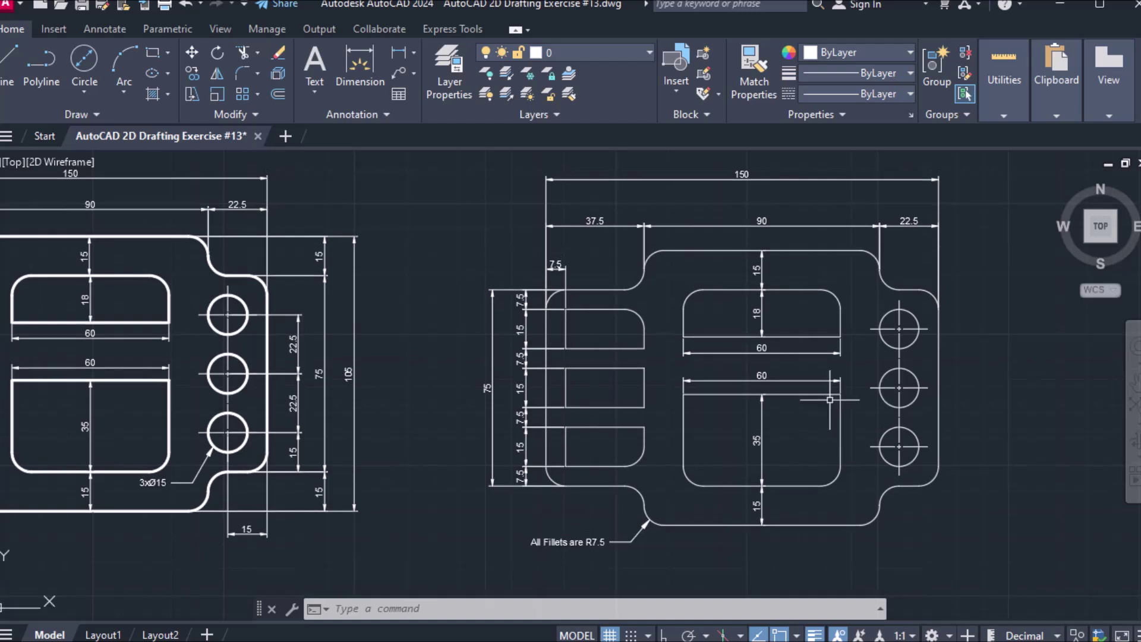
left_click(400, 53)
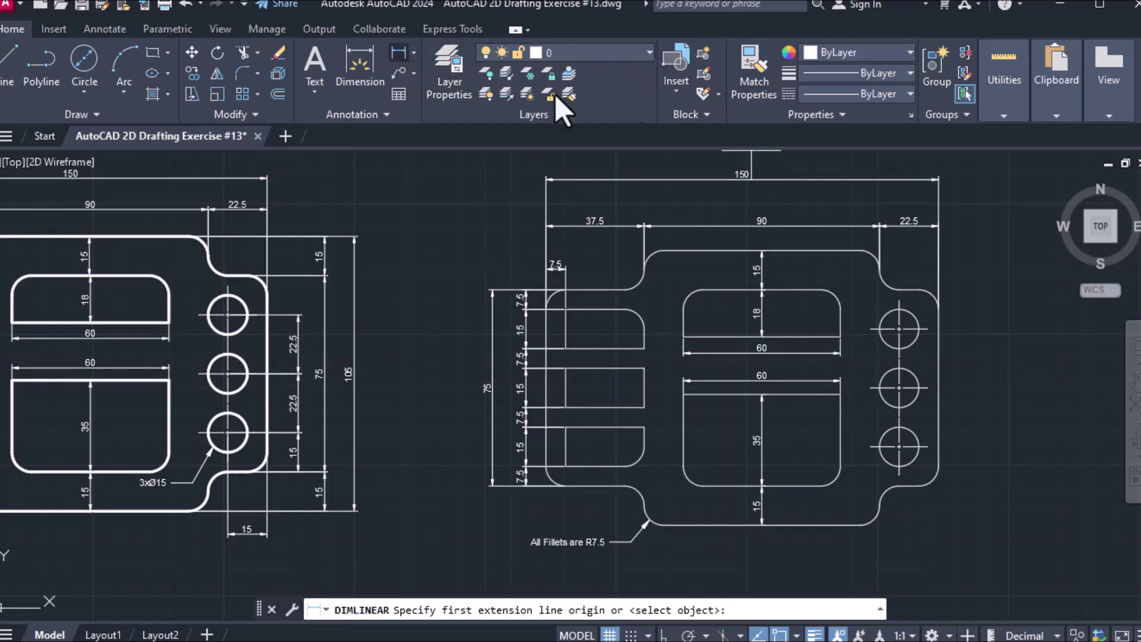
left_click(861, 250)
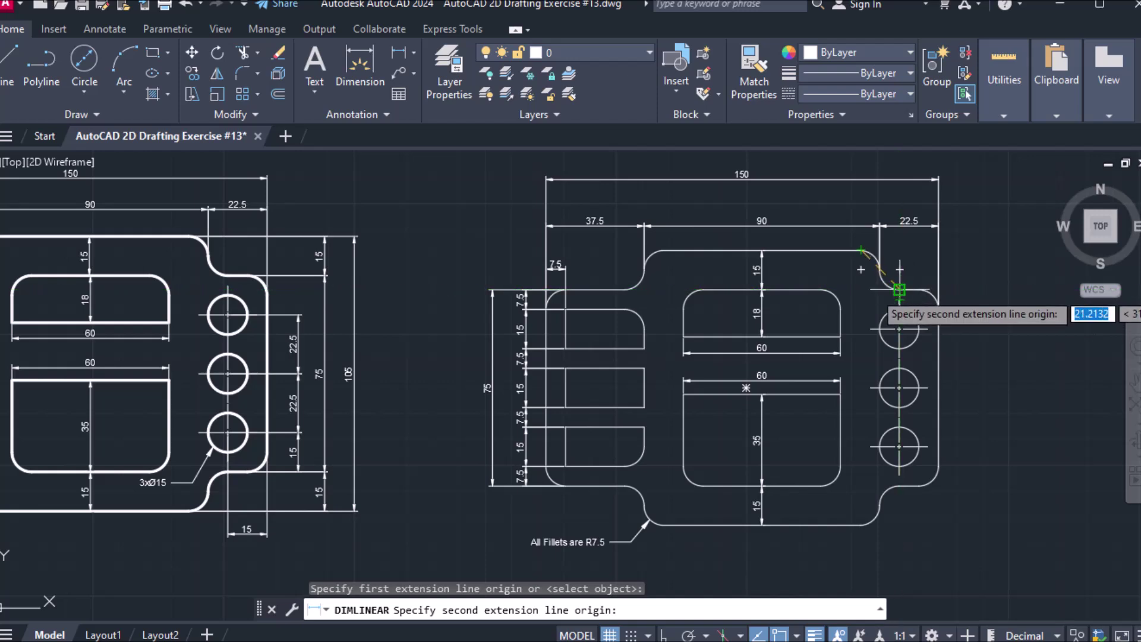
left_click(899, 290)
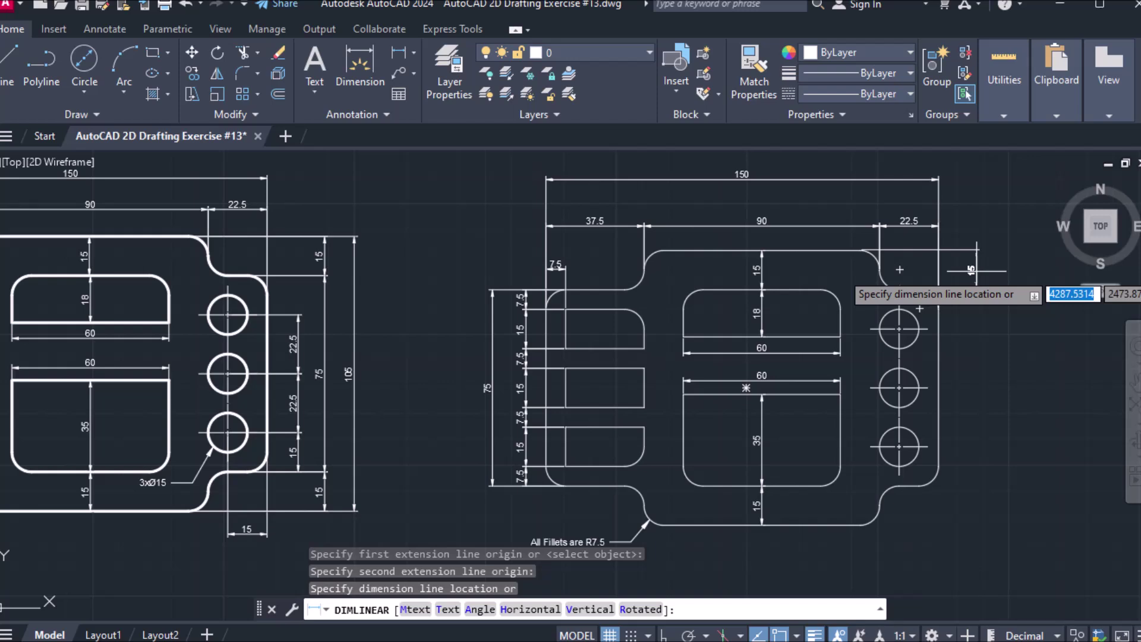
left_click(976, 271)
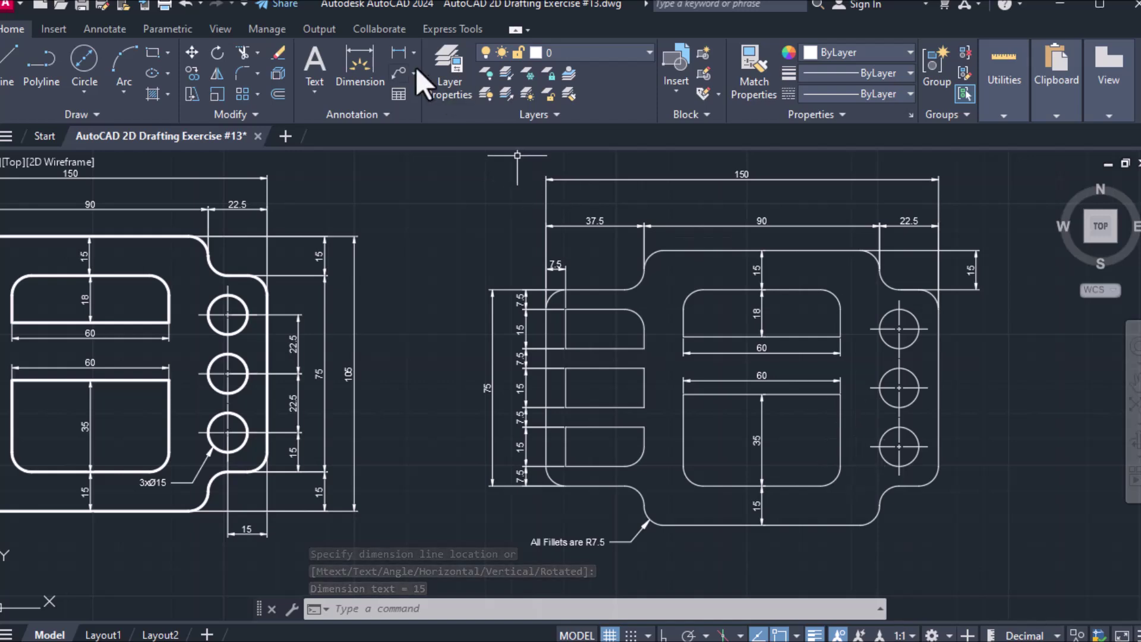
Step: Add a vertical linear dimension from the right section's lower edge to the lowest hole's centre, placed outside the plate's right side
left_click(399, 53)
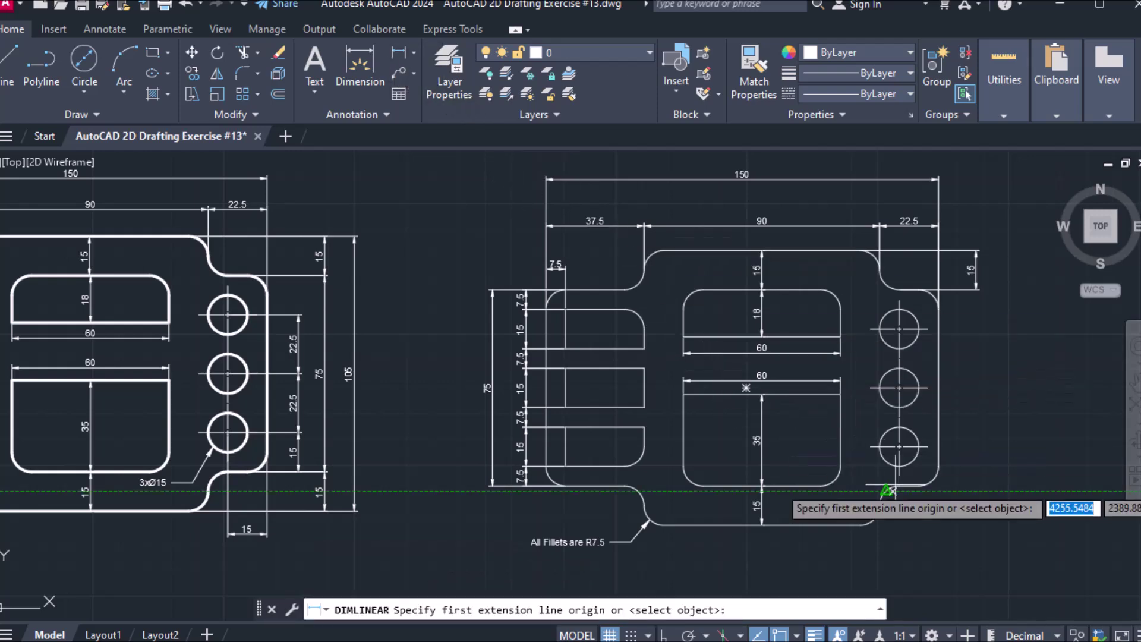
left_click(899, 485)
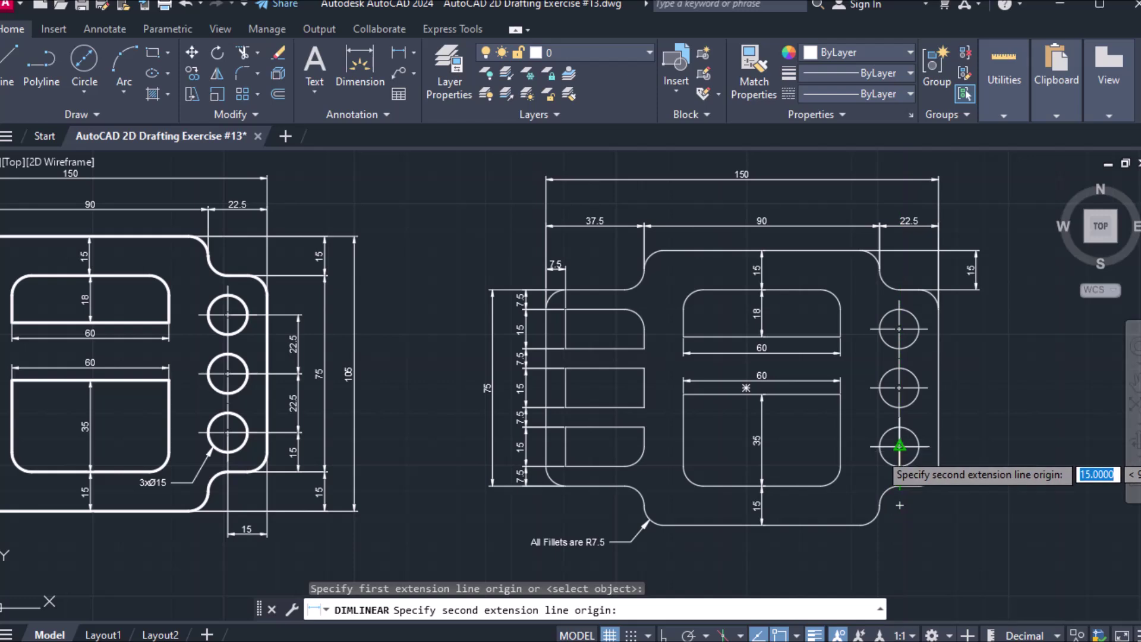
left_click(899, 447)
left_click(979, 446)
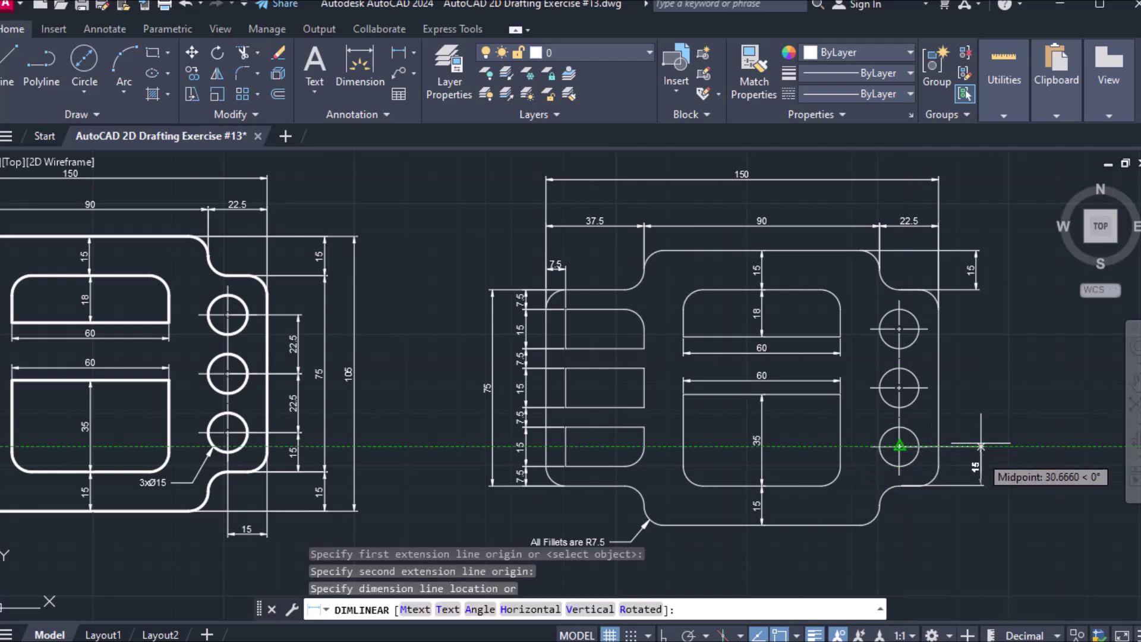
Step: Place the lowest hole's height dimension outside the right side and add a vertical linear dimension between the lowest and middle hole centres in line with it
left_click(976, 289)
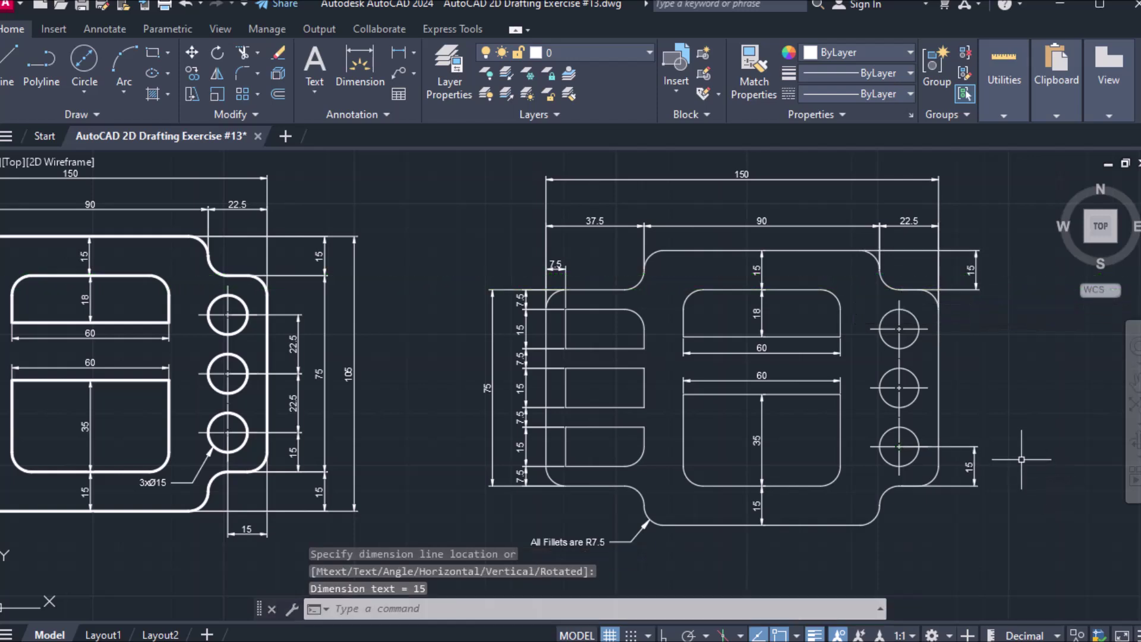
left_click(404, 53)
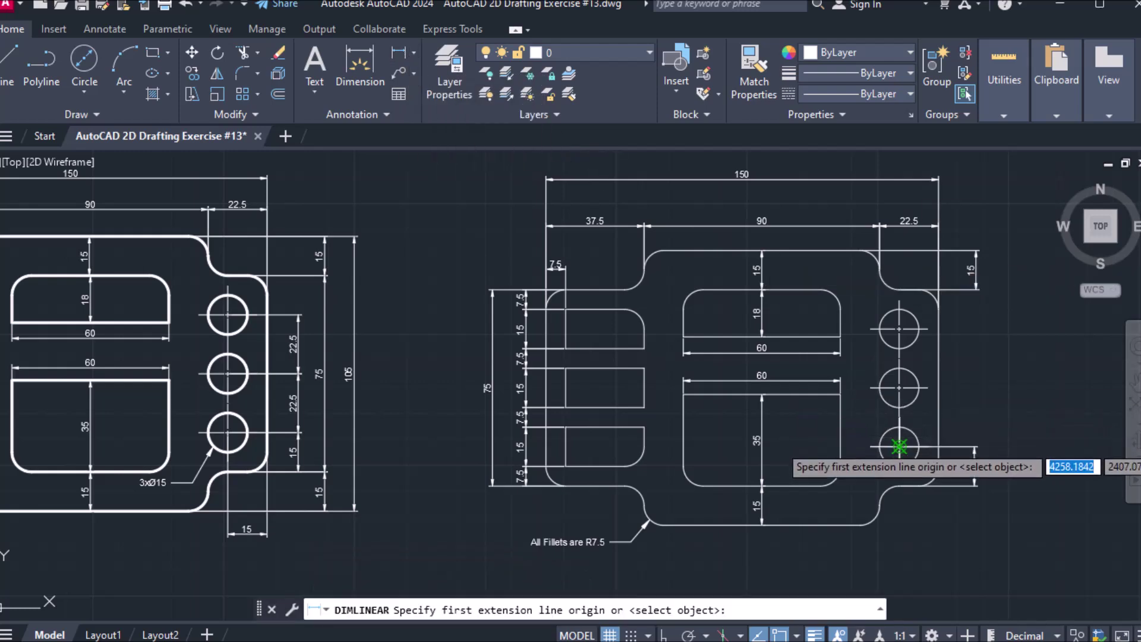
left_click(898, 445)
left_click(898, 387)
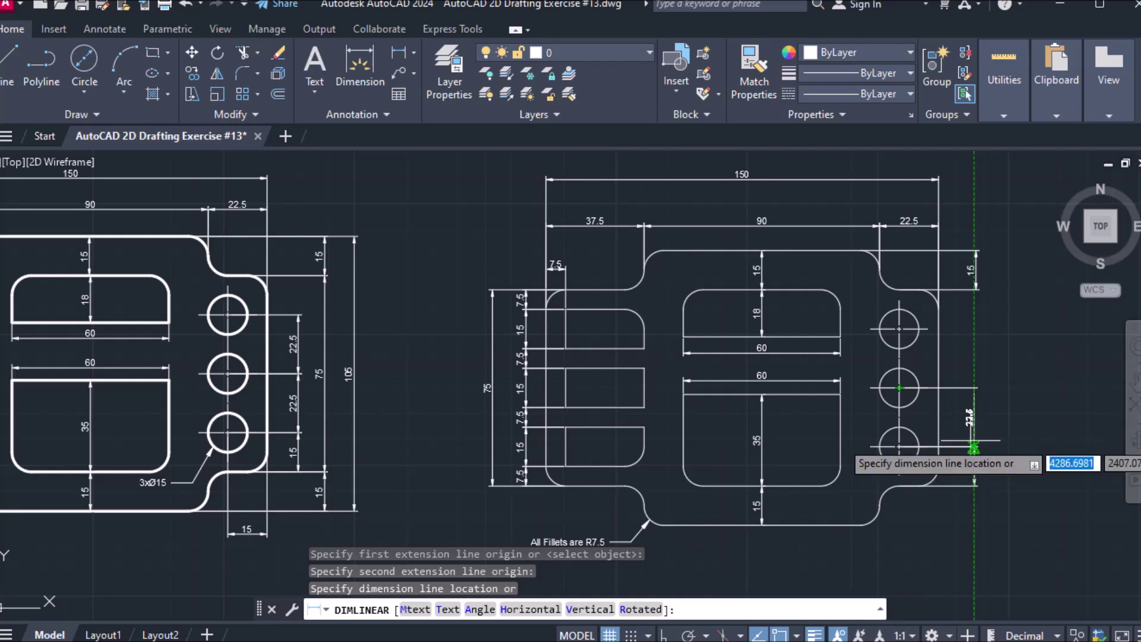
left_click(973, 446)
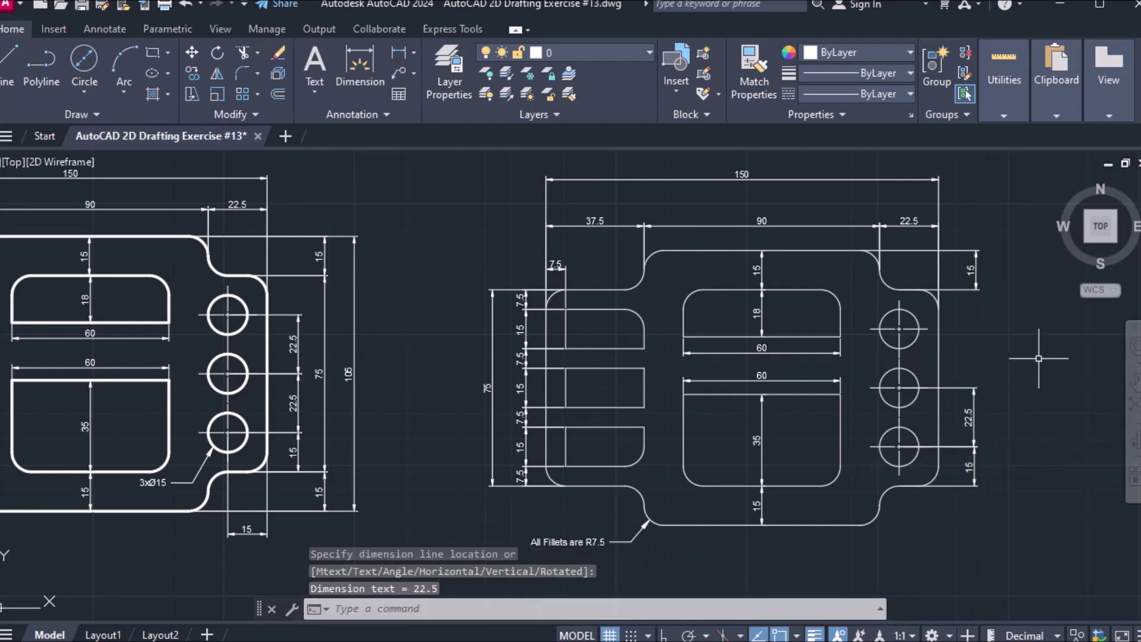
Step: Add a vertical linear dimension between the middle and top hole centres, aligned with the hole spacing dimension below it
left_click(398, 53)
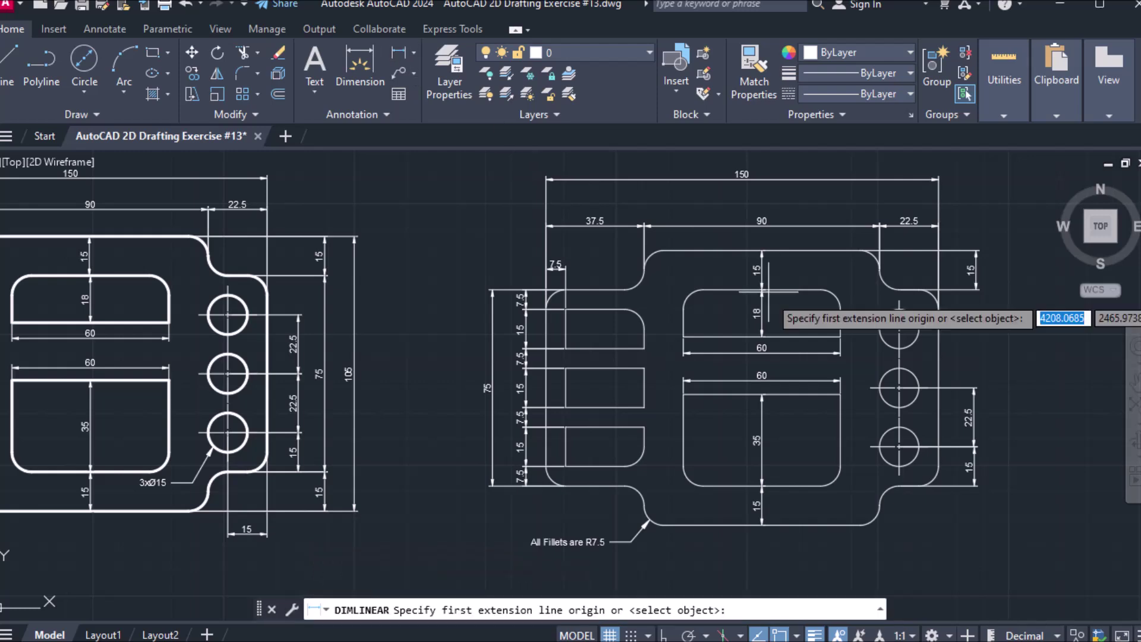
left_click(899, 387)
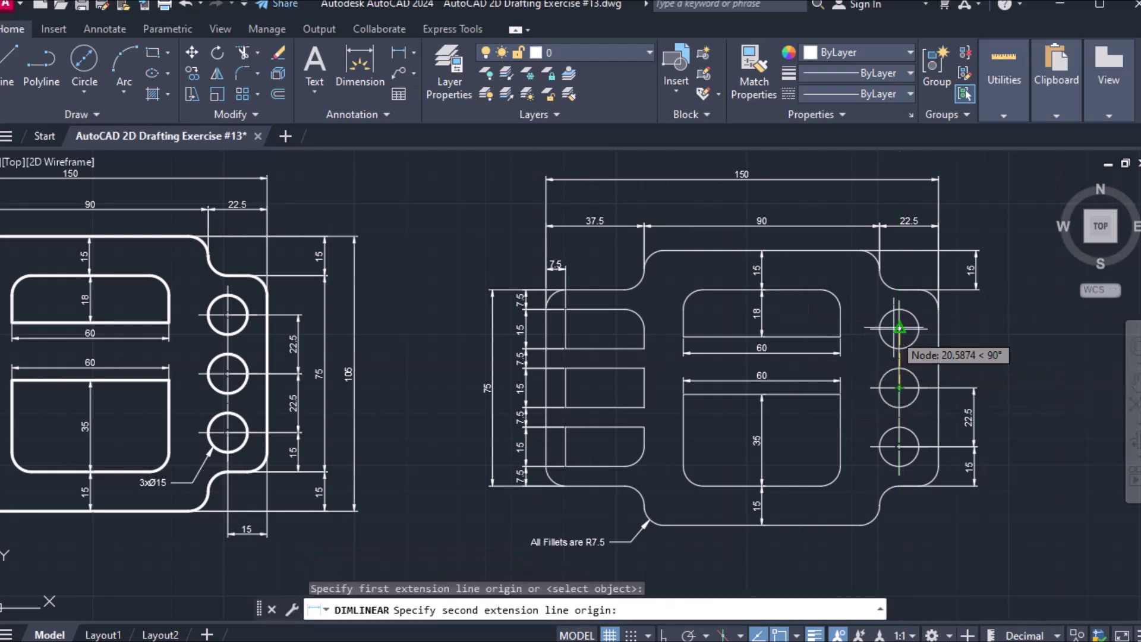
left_click(899, 328)
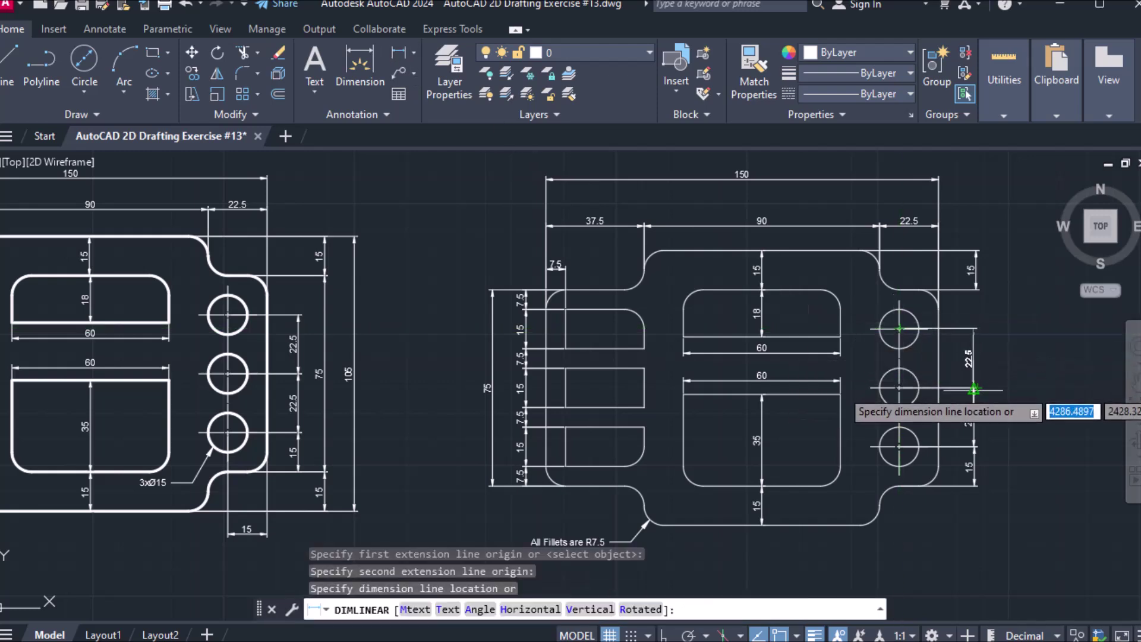
left_click(973, 389)
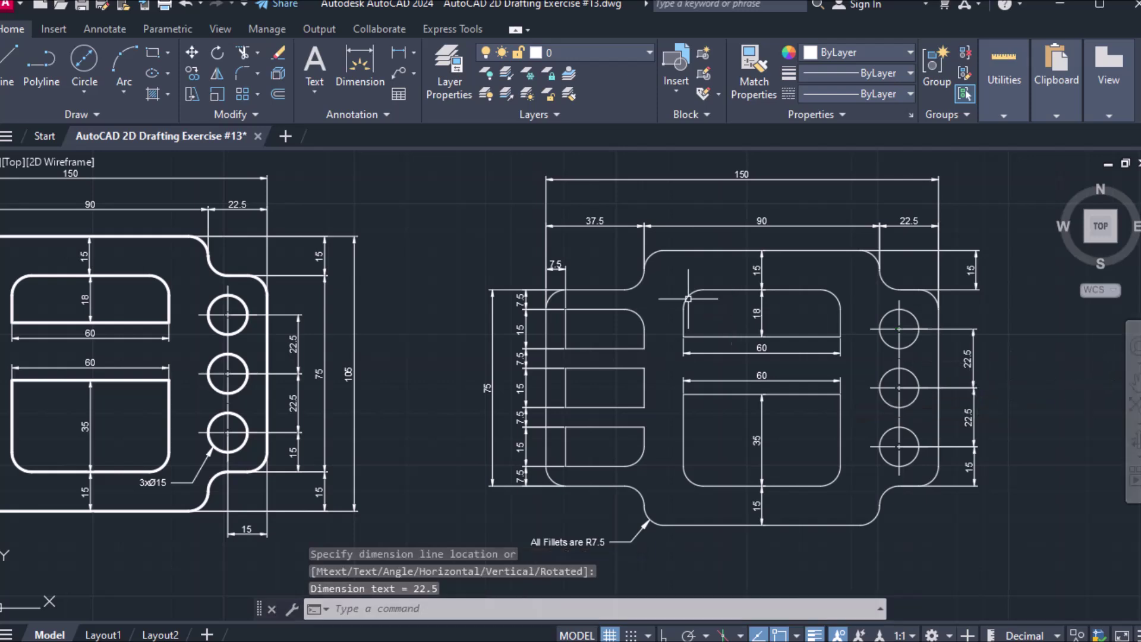
Step: Add a vertical linear dimension for the full height of the plate's right section, placed outside the hole spacing dimensions
left_click(395, 52)
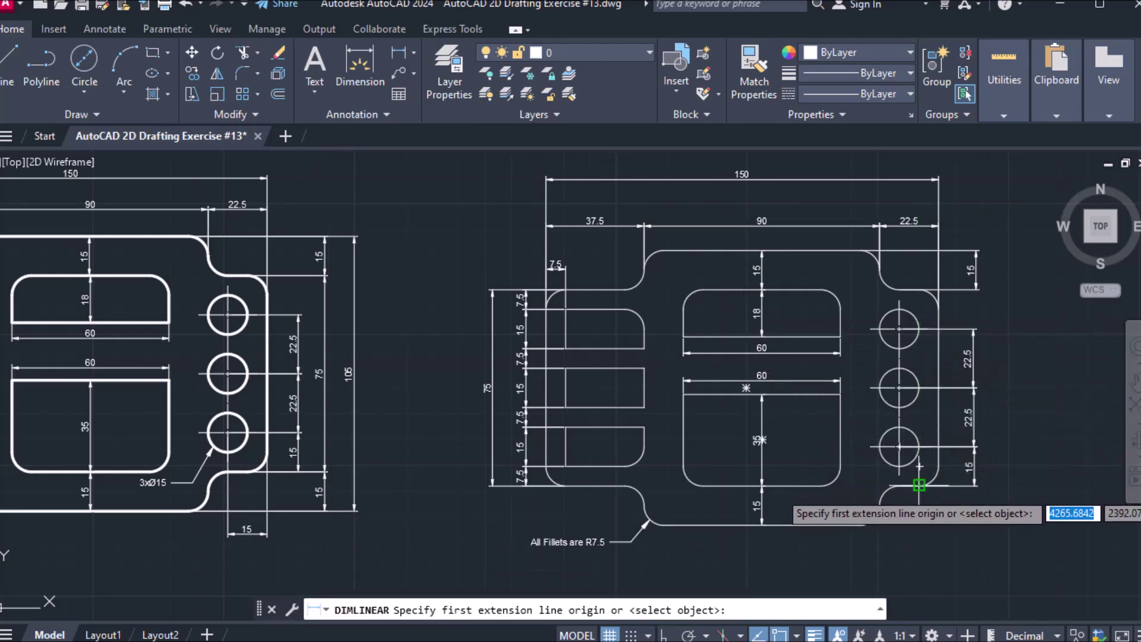
left_click(919, 485)
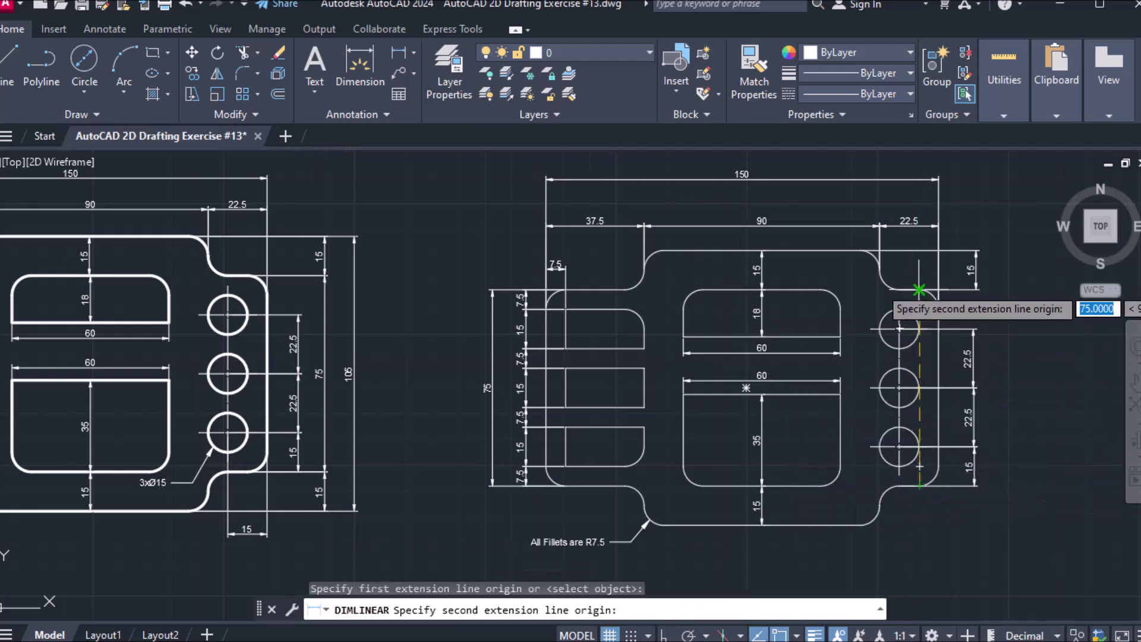
left_click(919, 290)
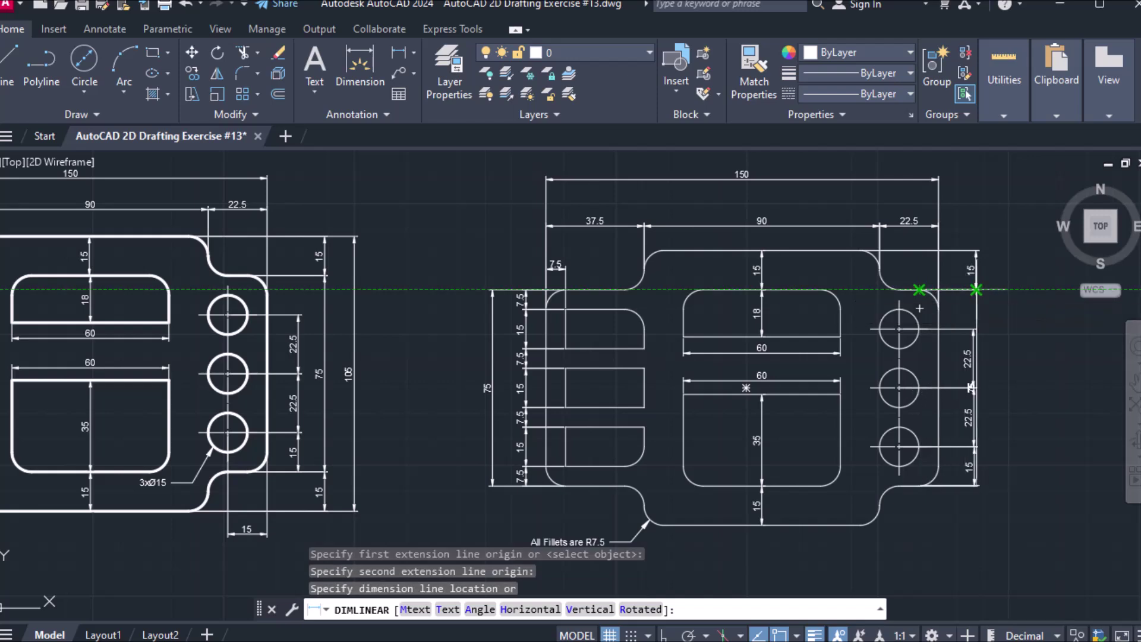
left_click(1015, 300)
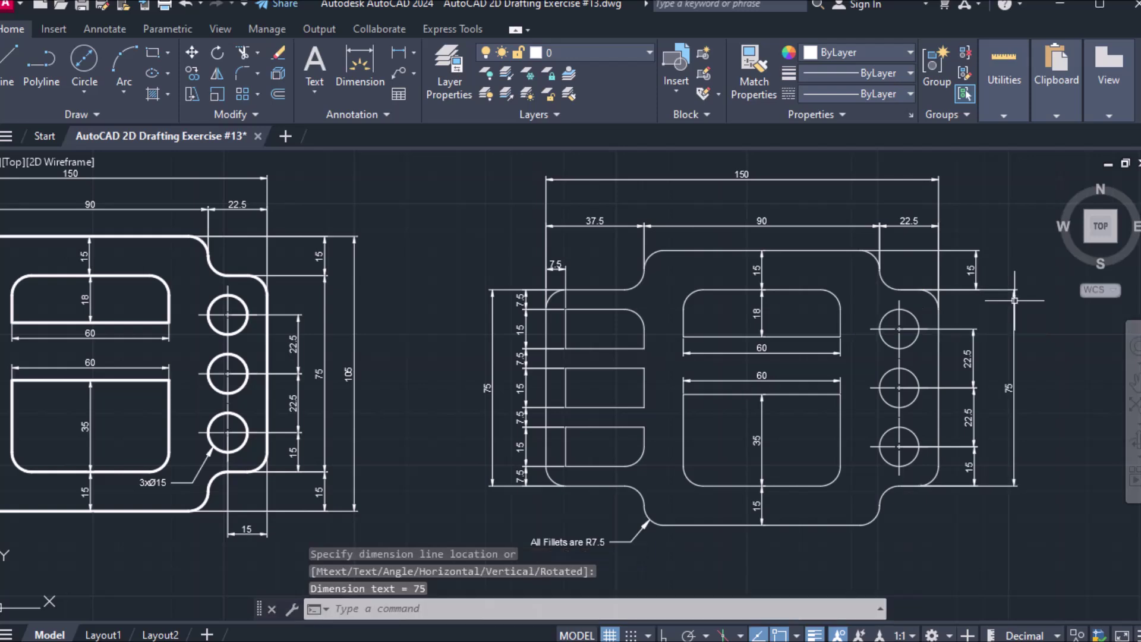
Step: Stretch the upper right step dimension outward until it lines up with the right section's height dimension
left_click(972, 267)
left_click(976, 290)
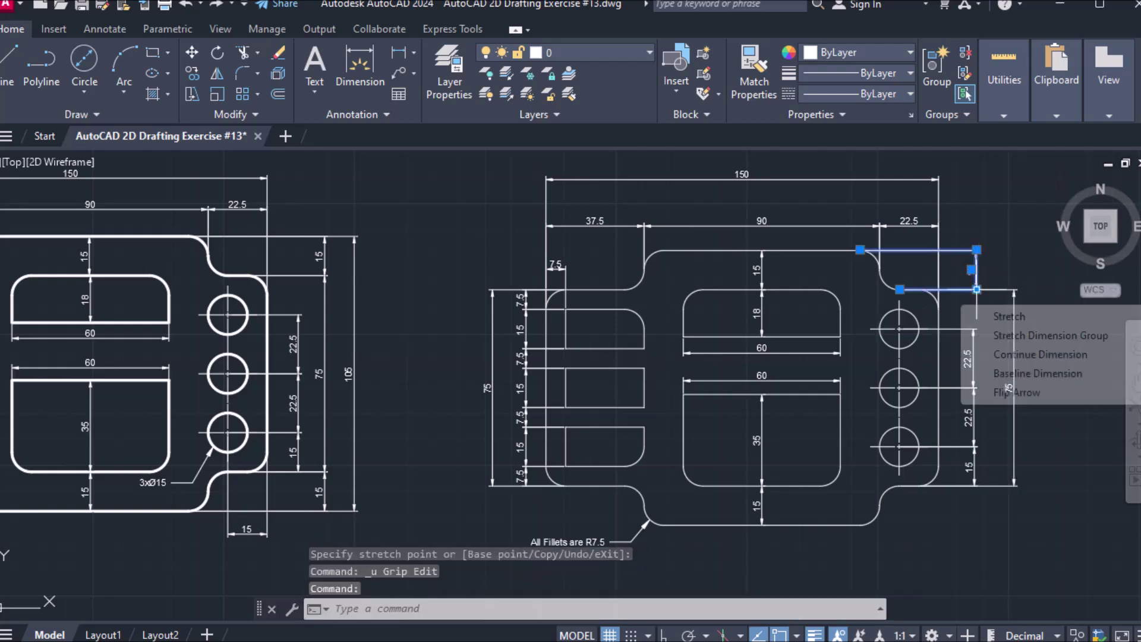
left_click(1015, 291)
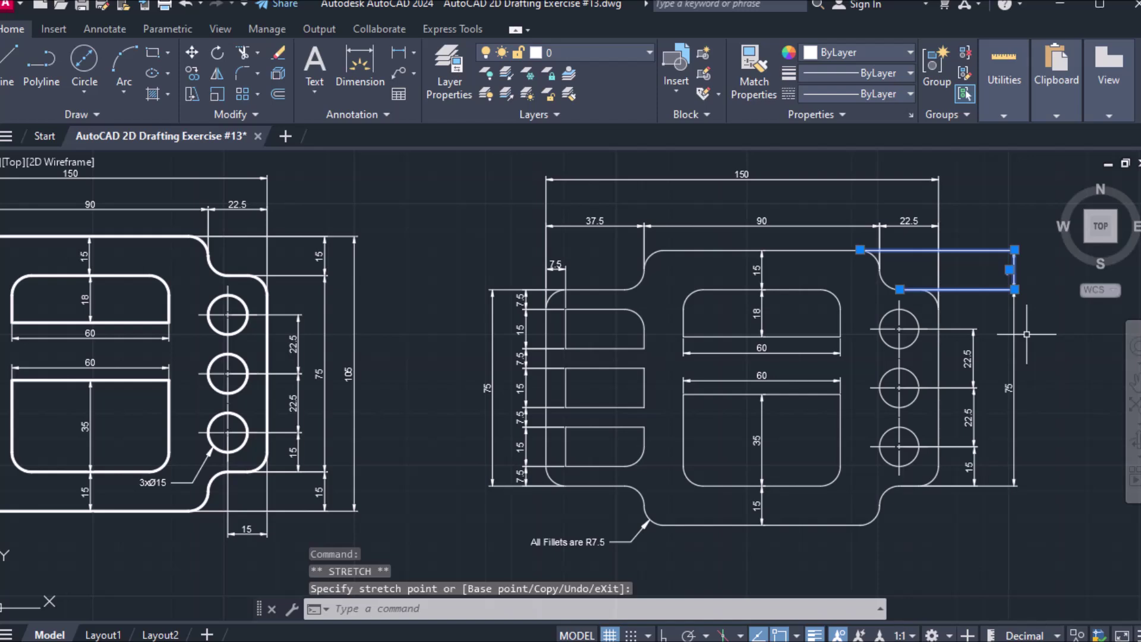
key("Escape")
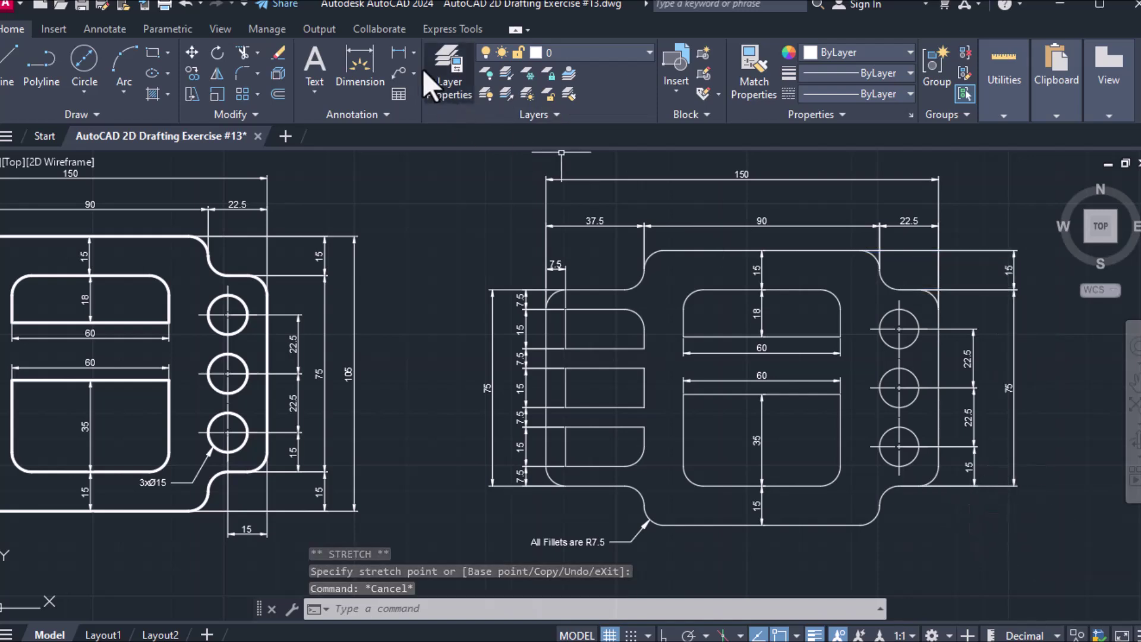
Step: Add a vertical linear dimension for the step between the right section's lower edge and the plate's bottom edge, aligned with the section height dimension
left_click(398, 53)
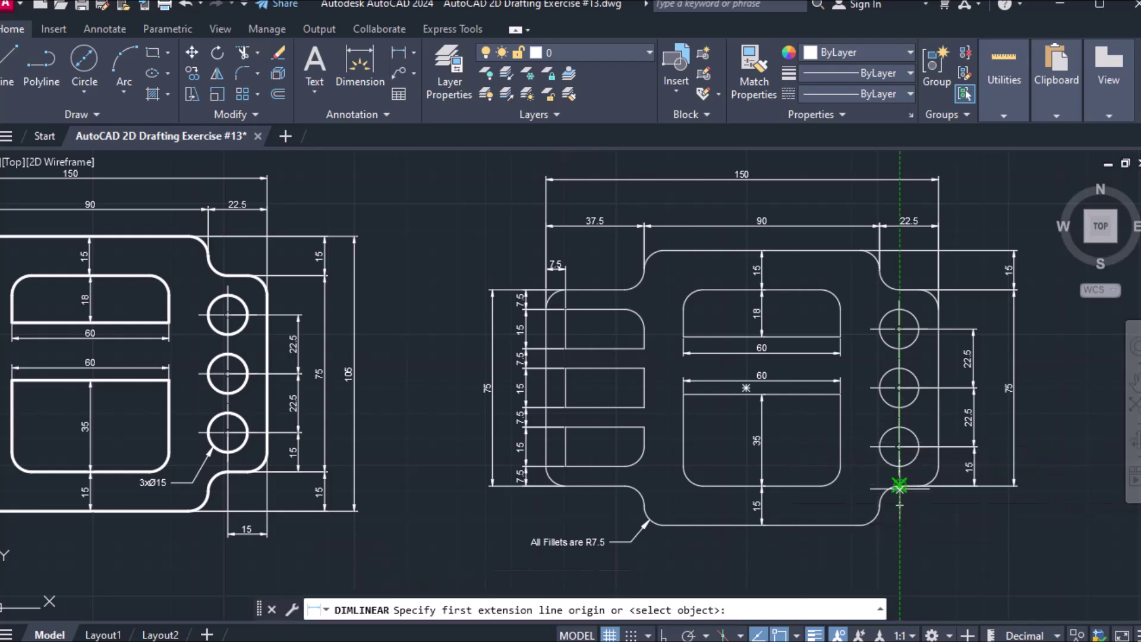
left_click(896, 485)
left_click(855, 523)
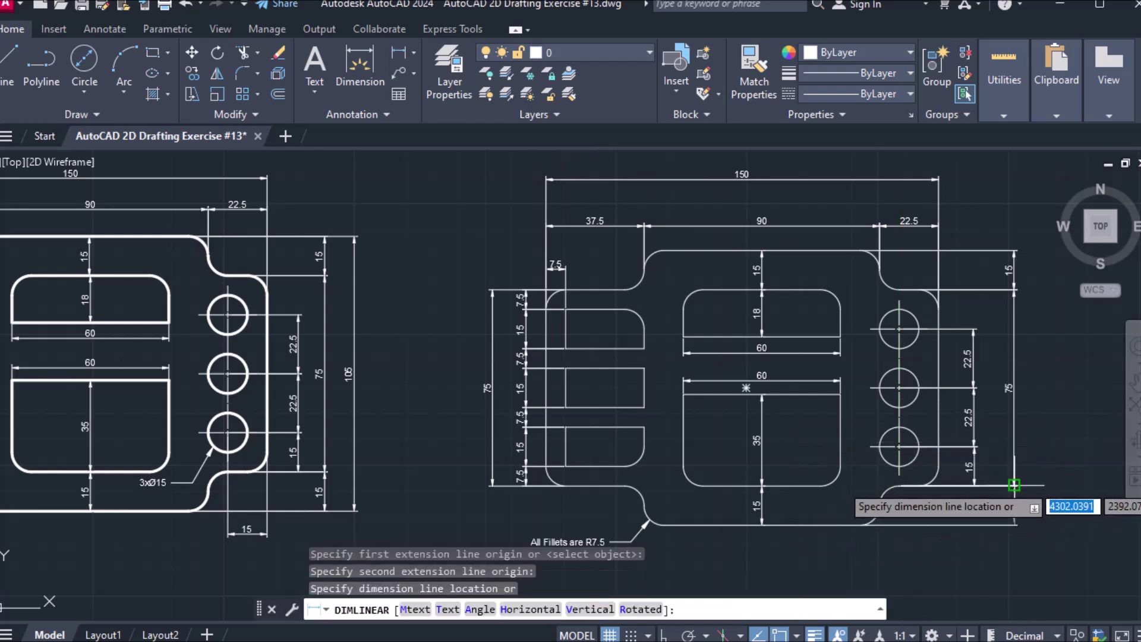
left_click(1015, 486)
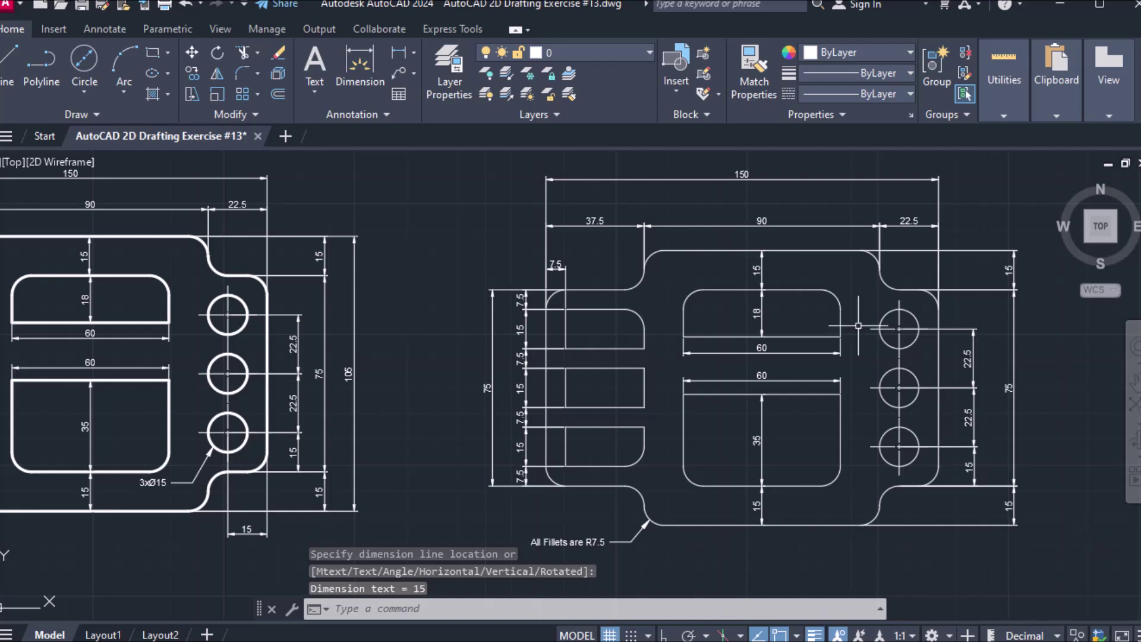
Step: Add a vertical linear dimension for the plate's overall height, placed as the outermost dimension beyond the right side
left_click(398, 53)
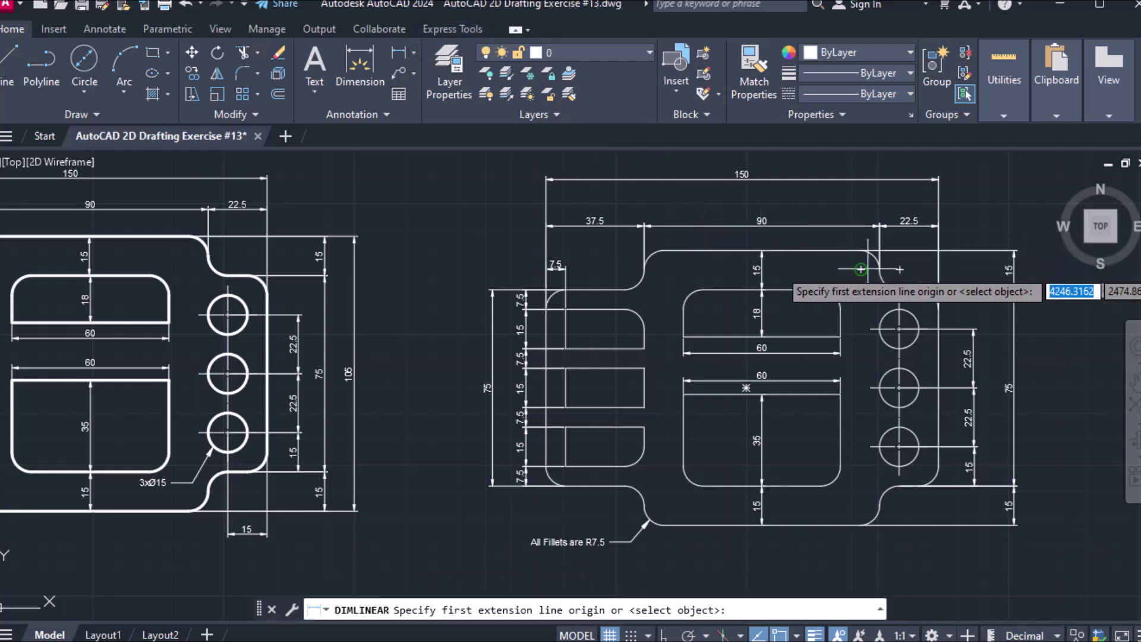
left_click(860, 251)
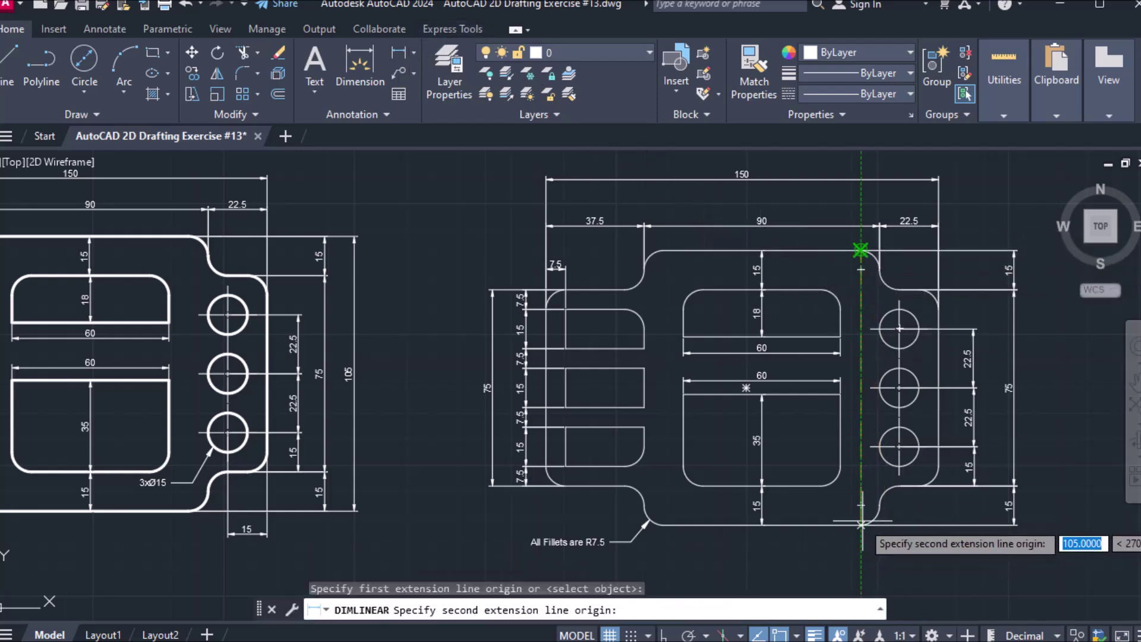
left_click(861, 524)
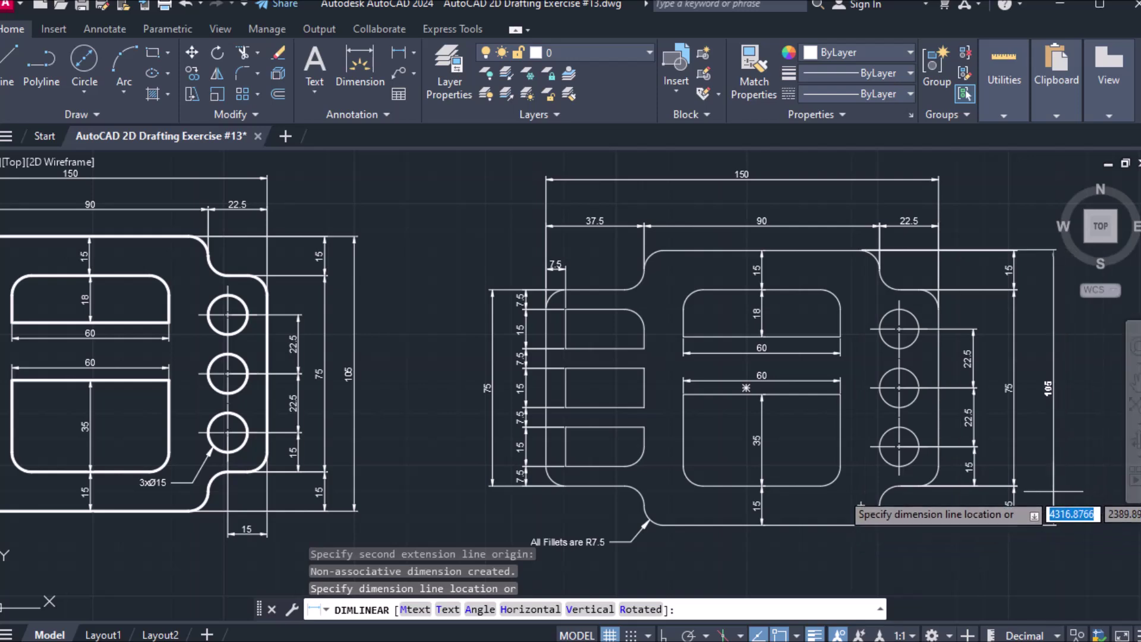
left_click(1054, 491)
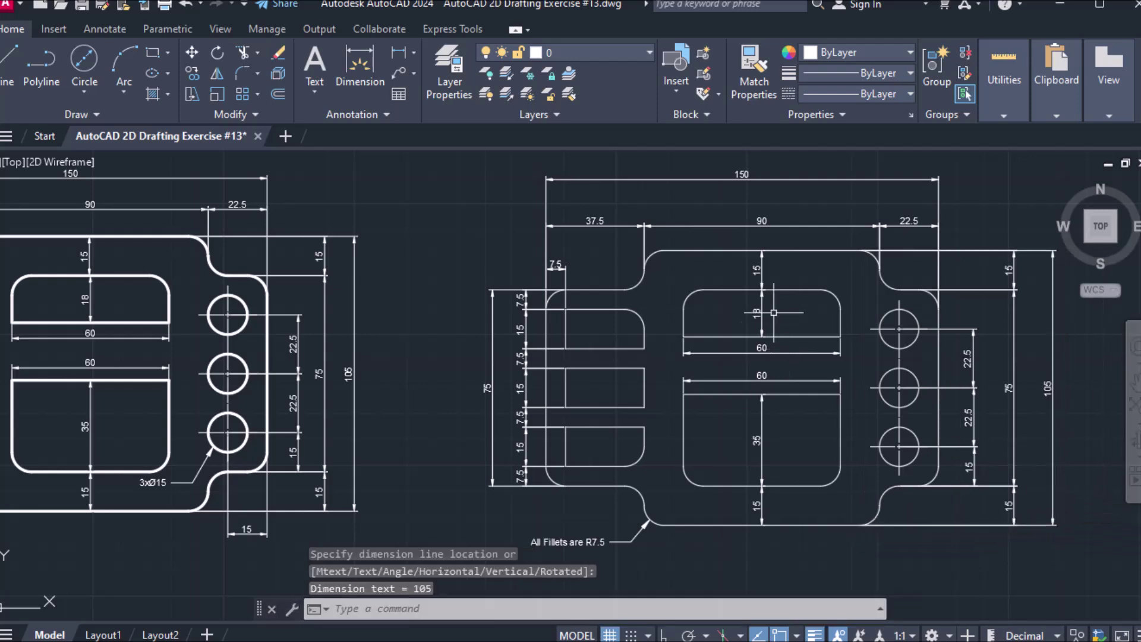
Step: Add a horizontal linear dimension from the plate's right edge to the holes' centreline, placed below the plate
left_click(400, 56)
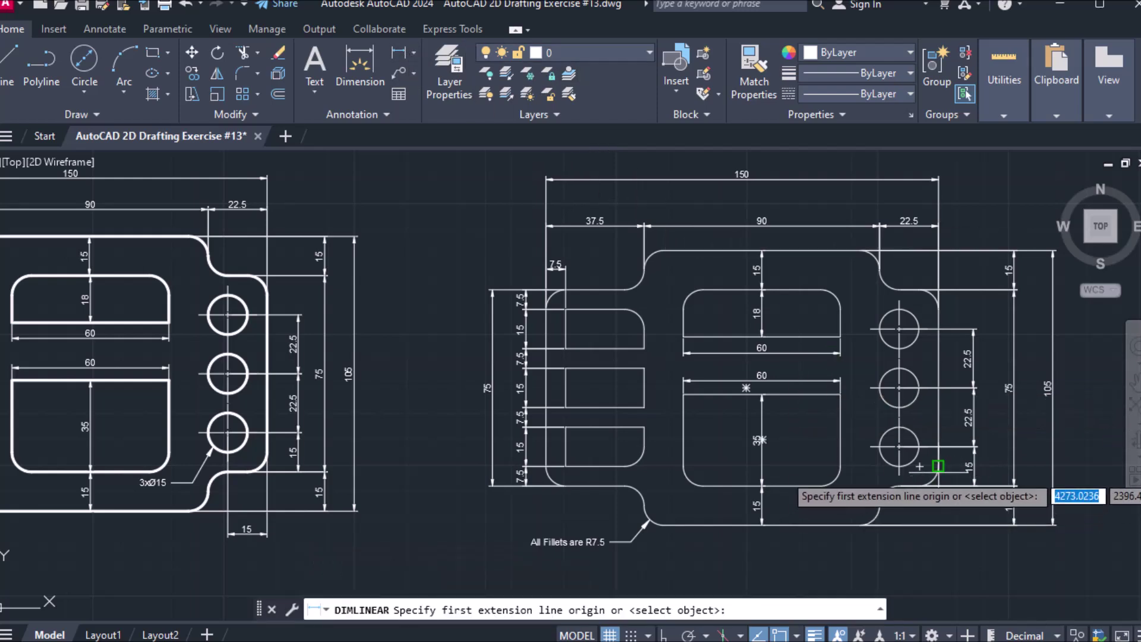
left_click(938, 466)
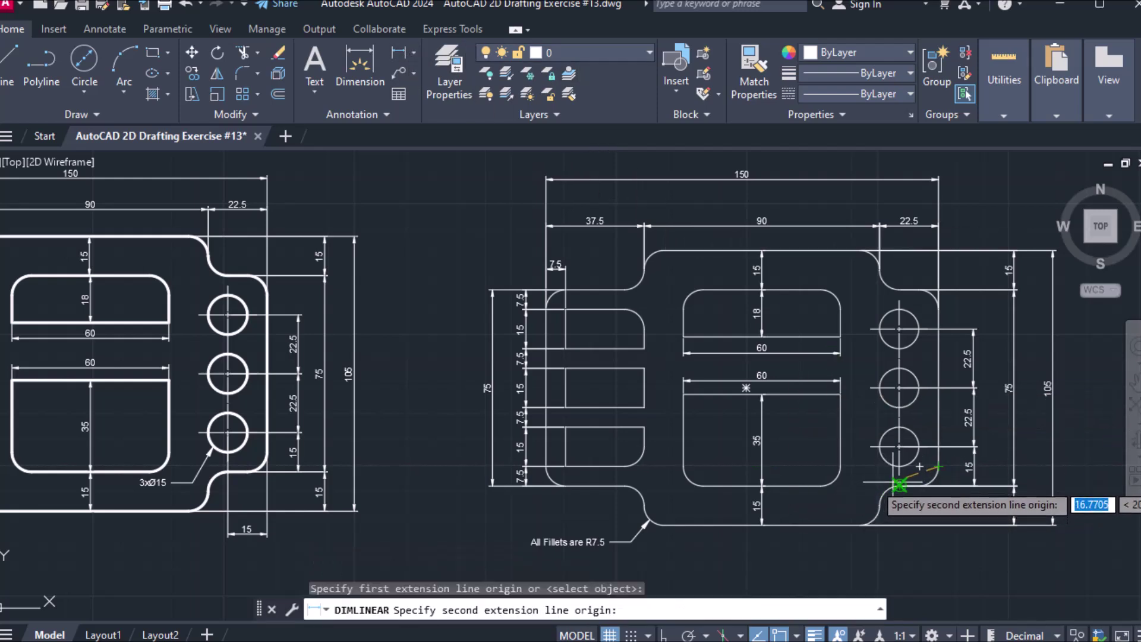
left_click(899, 486)
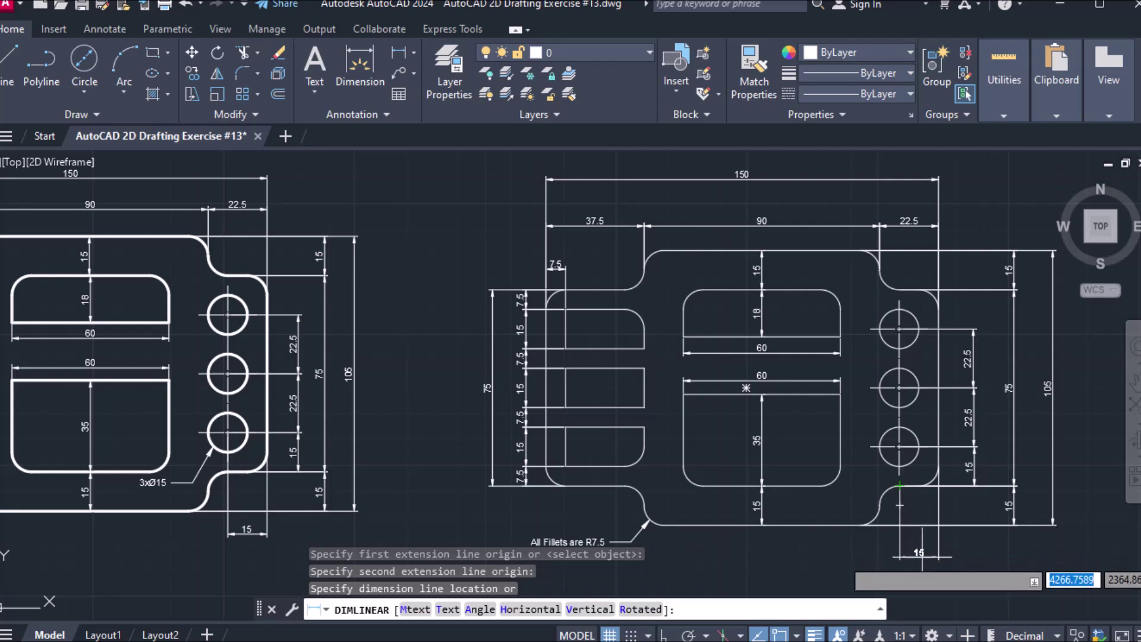
left_click(921, 556)
scroll(883, 555, "down", 2)
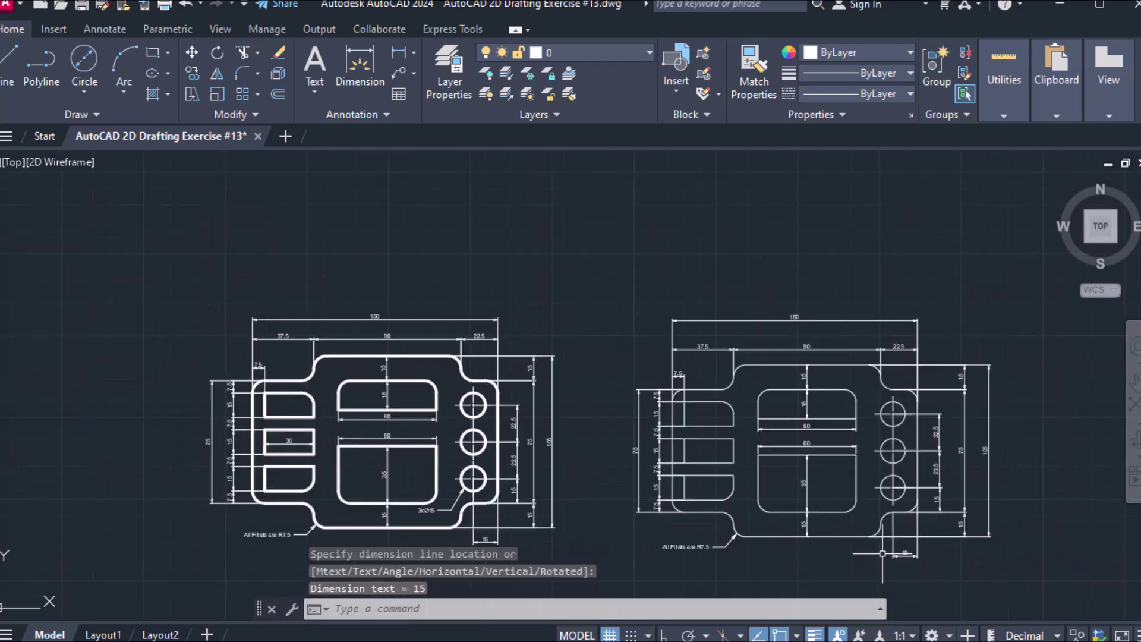
mouse_move(882, 555)
middle_mouse_down()
mouse_move(809, 380)
mouse_move(741, 496)
middle_mouse_up()
scroll(784, 385, "up", 4)
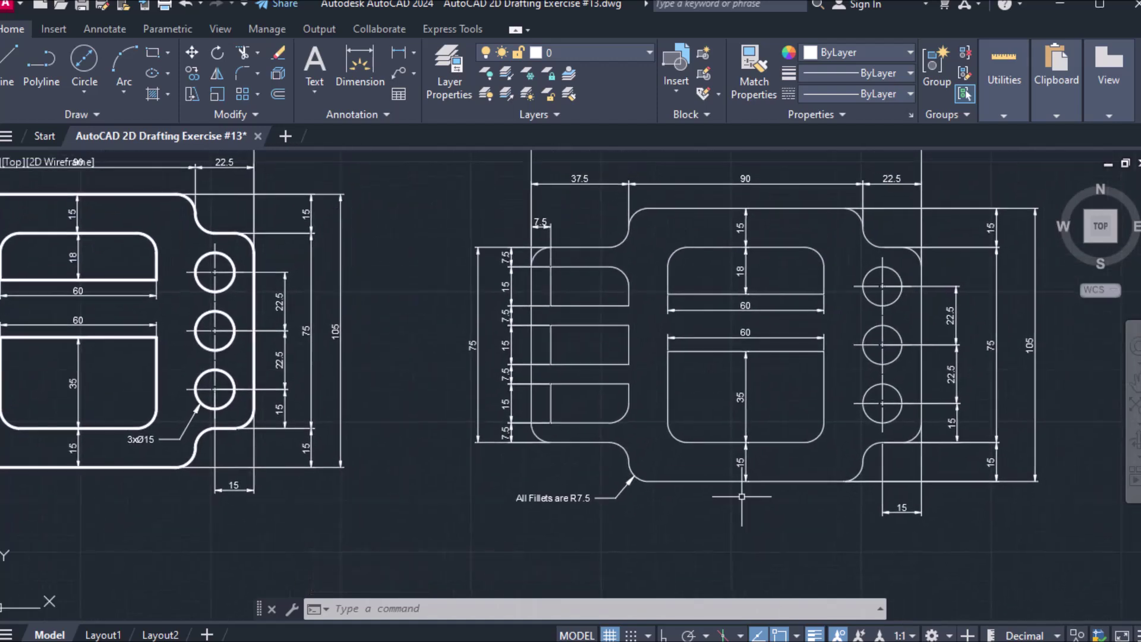